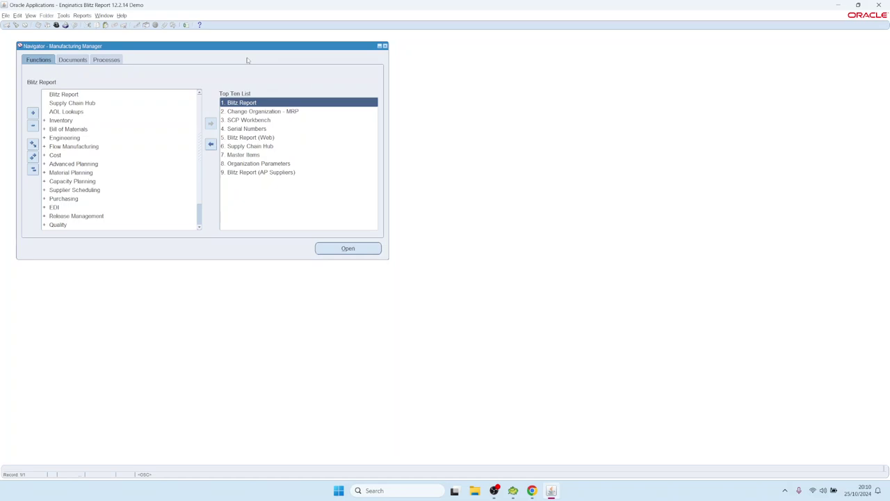
# Open the Blitz Report form and bring up the setup of the AP Test report
pyautogui.click(185, 25)
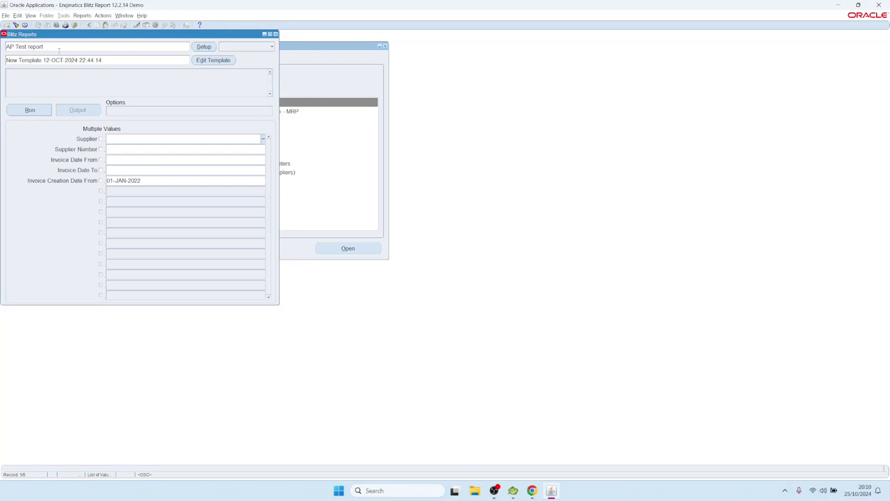
pyautogui.click(60, 47)
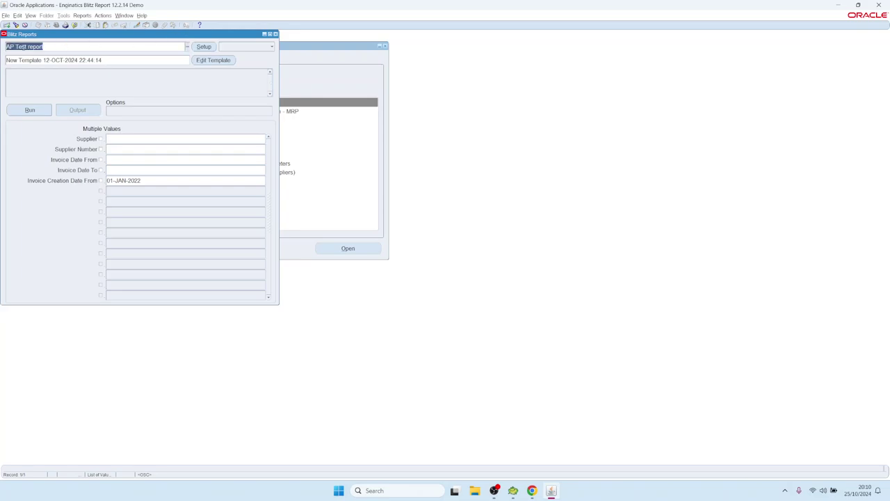
pyautogui.click(201, 47)
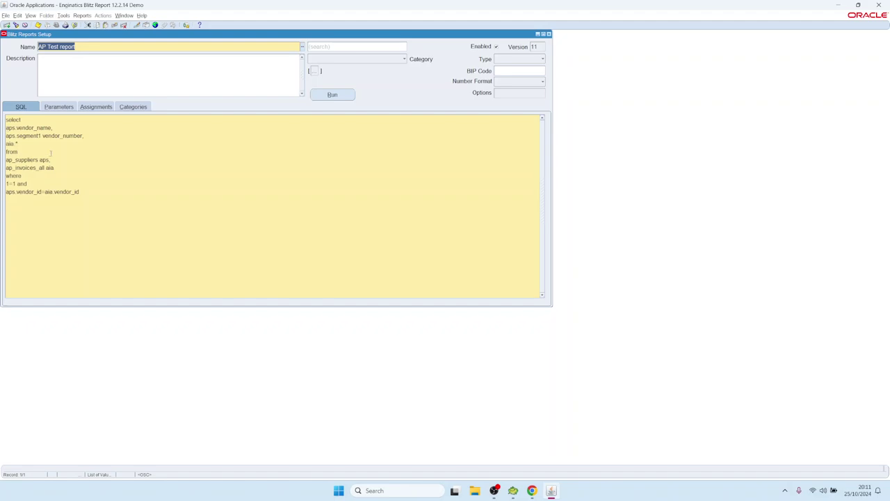
# Examine the AP Test report's extraction SQL, including the selected vendor columns, the source tables and the vendor_id join
pyautogui.moveTo(5, 120); pyautogui.dragTo(16, 161)
pyautogui.moveTo(104, 135); pyautogui.dragTo(5, 129)
pyautogui.moveTo(65, 171); pyautogui.dragTo(15, 172)
pyautogui.click(100, 192)
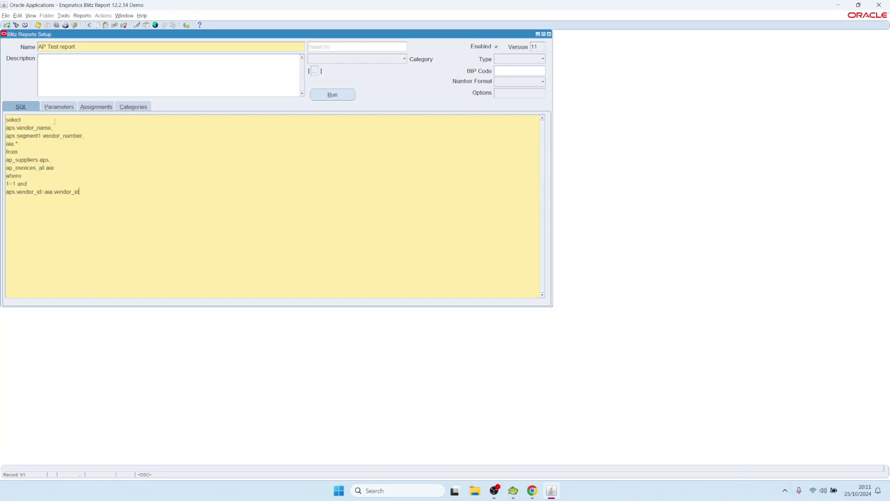
# Review the AP Test report's parameter list from Supplier through Invoice Creation Date From
pyautogui.click(58, 109)
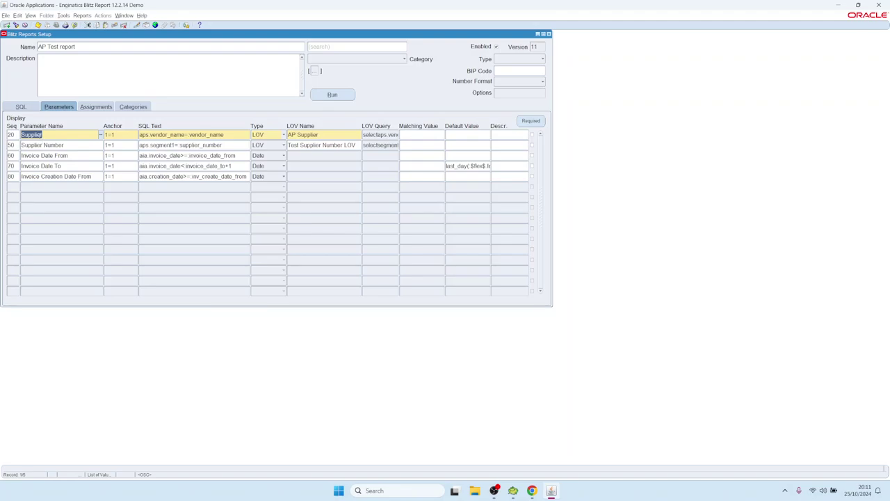
pyautogui.click(38, 144)
pyautogui.click(42, 156)
pyautogui.click(43, 165)
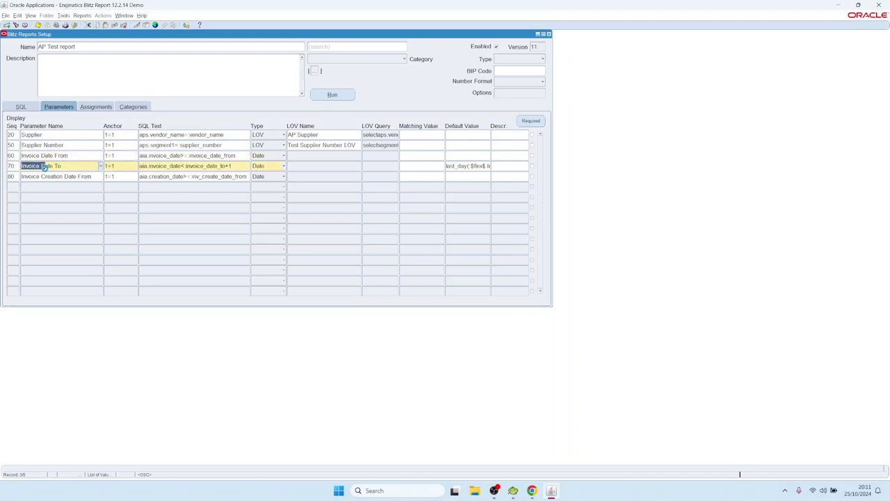
pyautogui.click(54, 176)
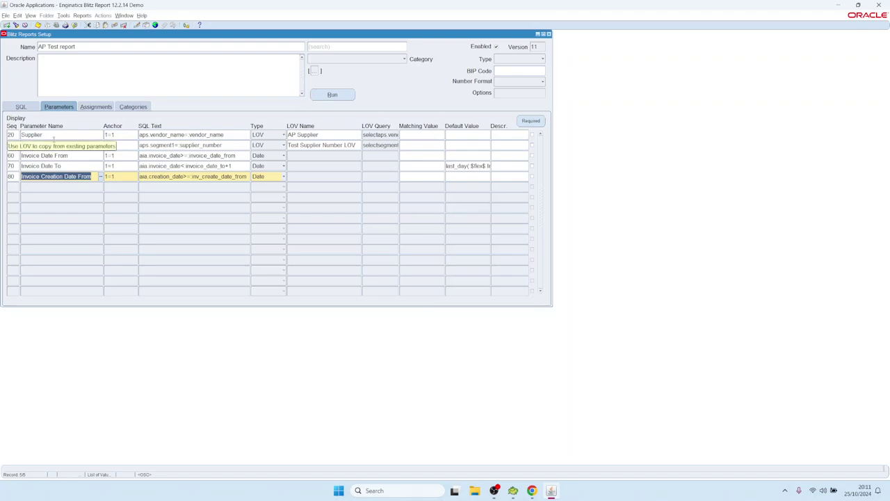
# Inspect the Supplier parameter's SQL text and its anchor
pyautogui.click(50, 135)
pyautogui.click(229, 135)
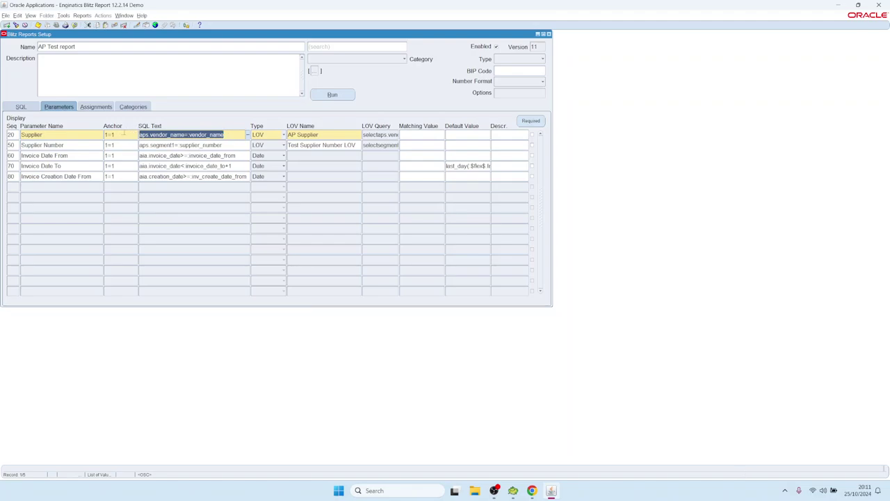
pyautogui.click(119, 134)
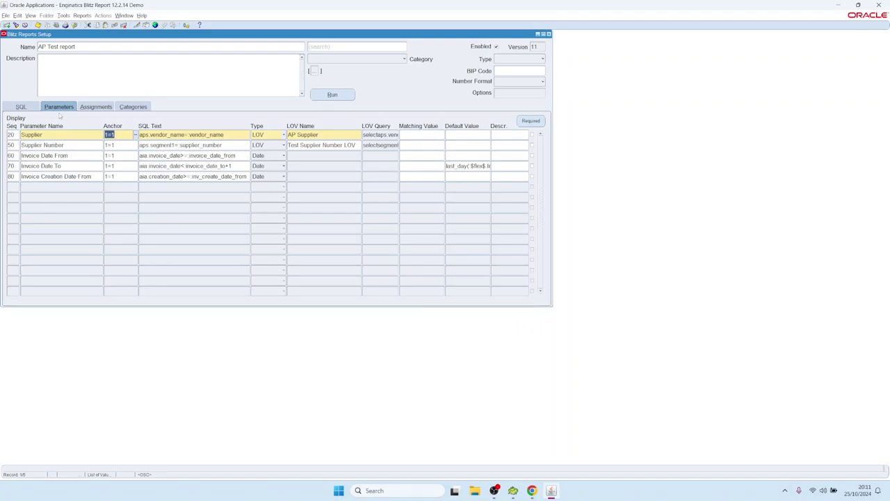
# Locate the 1=1 anchor in the report's SQL and compare it with the Supplier parameter's anchor
pyautogui.click(23, 107)
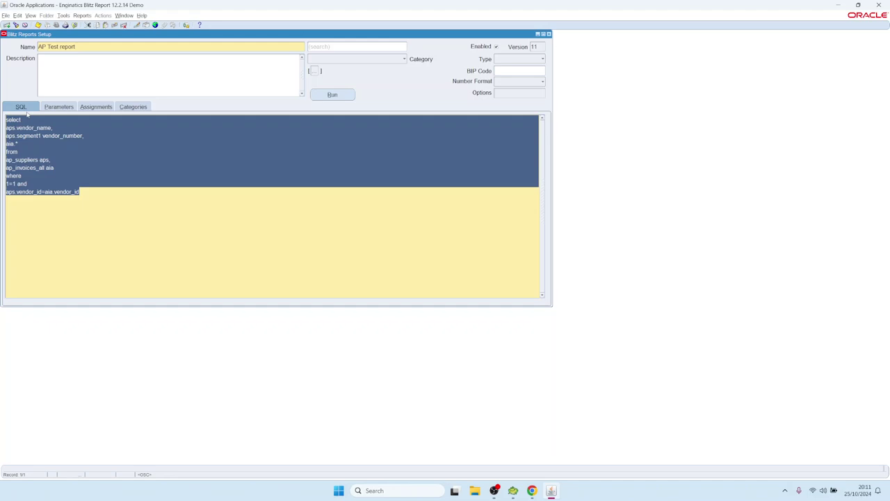
pyautogui.click(17, 184)
pyautogui.moveTo(16, 183); pyautogui.dragTo(5, 183)
pyautogui.click(58, 107)
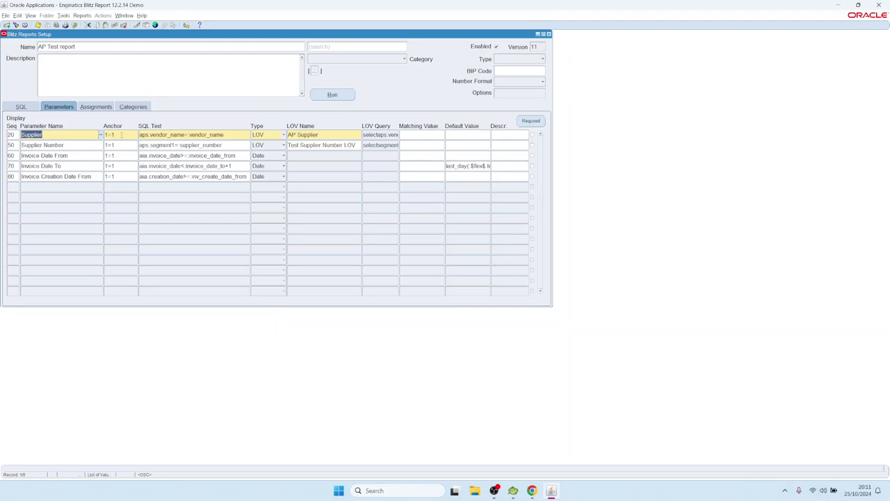
pyautogui.press('Tab')
pyautogui.click(20, 107)
pyautogui.click(25, 184)
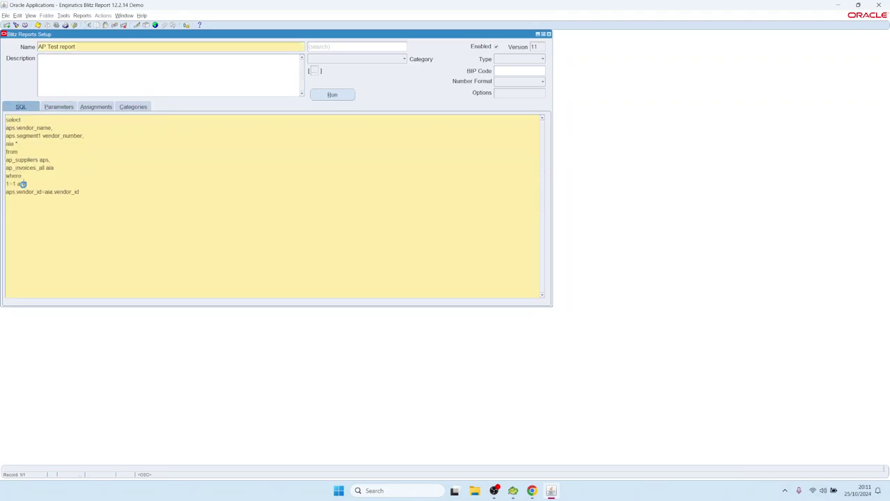
# Return to the report parameters and check how the Supplier SQL text relates to its 1=1 anchor
pyautogui.click(58, 107)
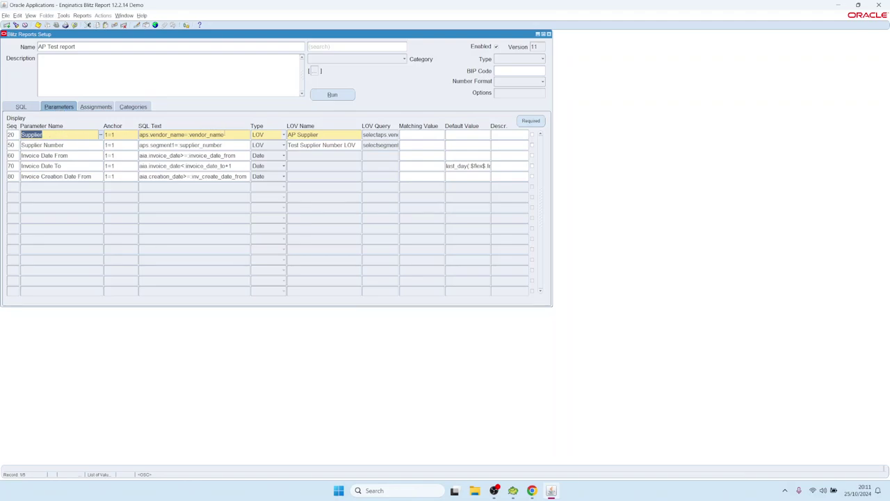
pyautogui.click(229, 135)
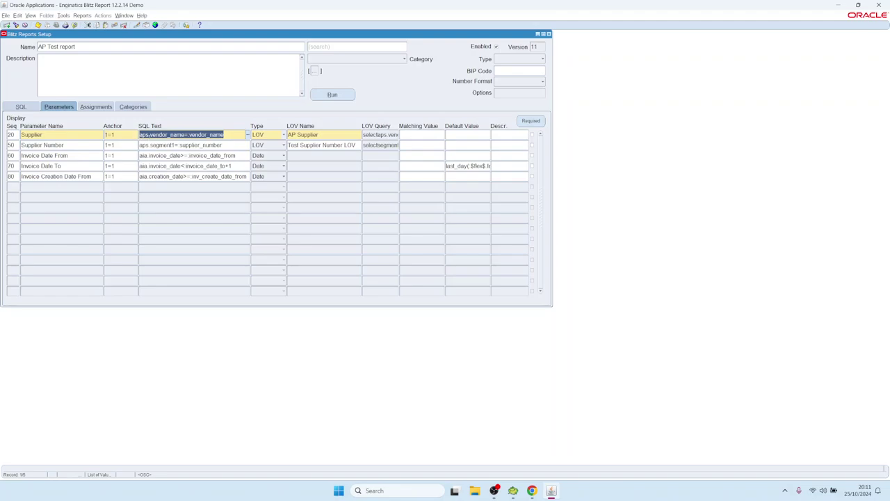
pyautogui.moveTo(230, 135); pyautogui.dragTo(96, 130)
pyautogui.click(125, 135)
pyautogui.click(119, 130)
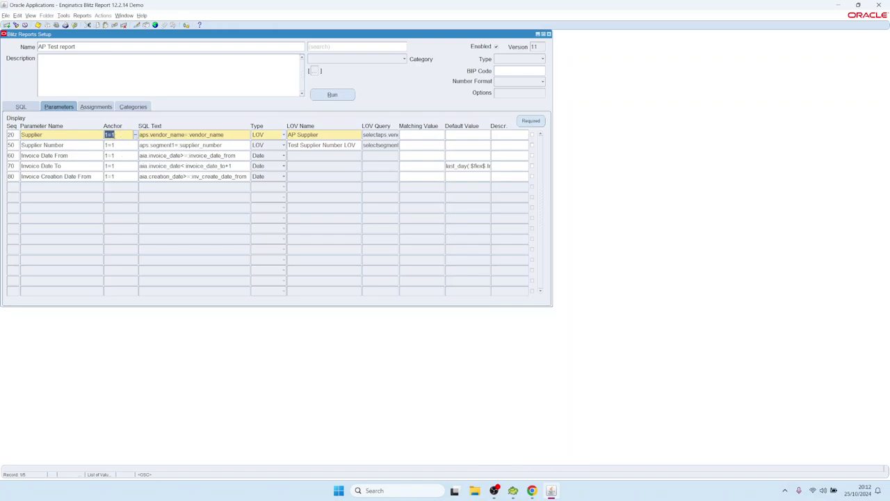
# Switch to Chrome and open section 1.2 Anchors and binds of the Blitz Report Developer Guide on the Enginatics website
pyautogui.moveTo(532, 491)
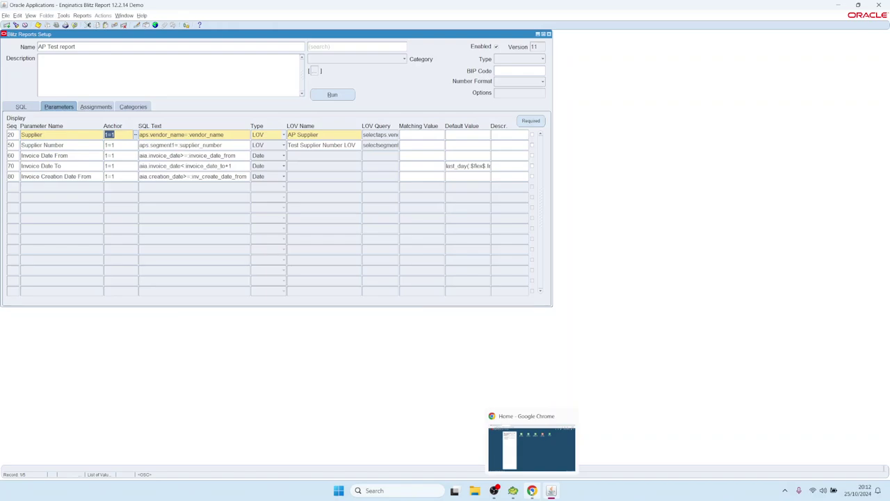
pyautogui.click(532, 448)
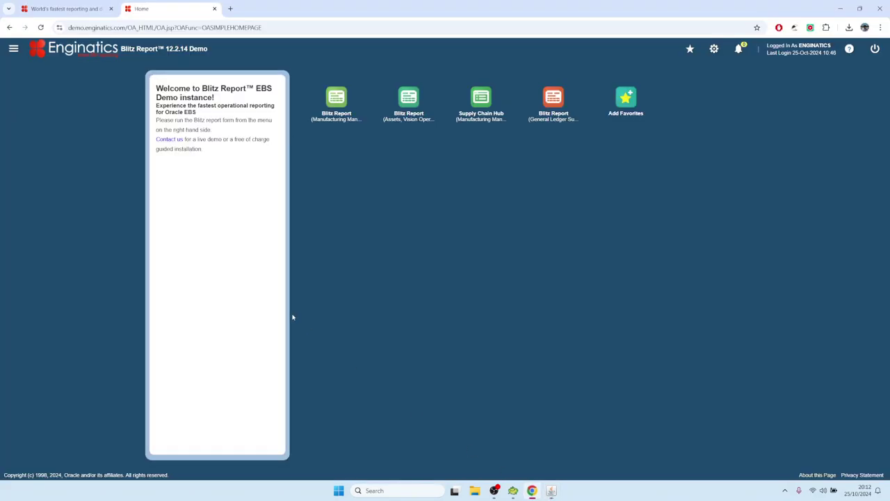
pyautogui.click(70, 9)
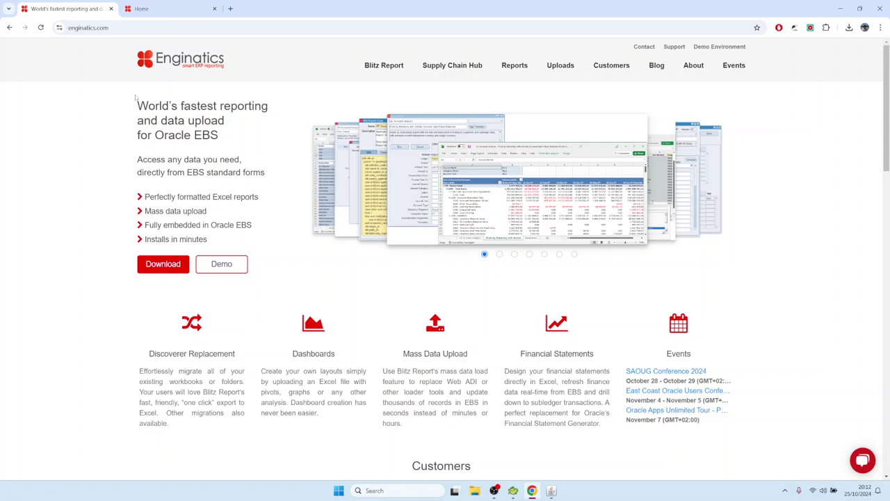
pyautogui.moveTo(379, 68)
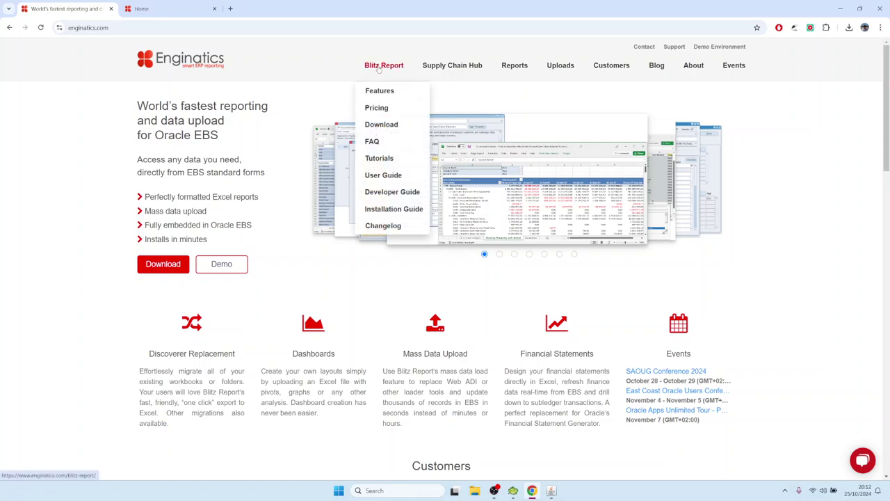
pyautogui.click(382, 194)
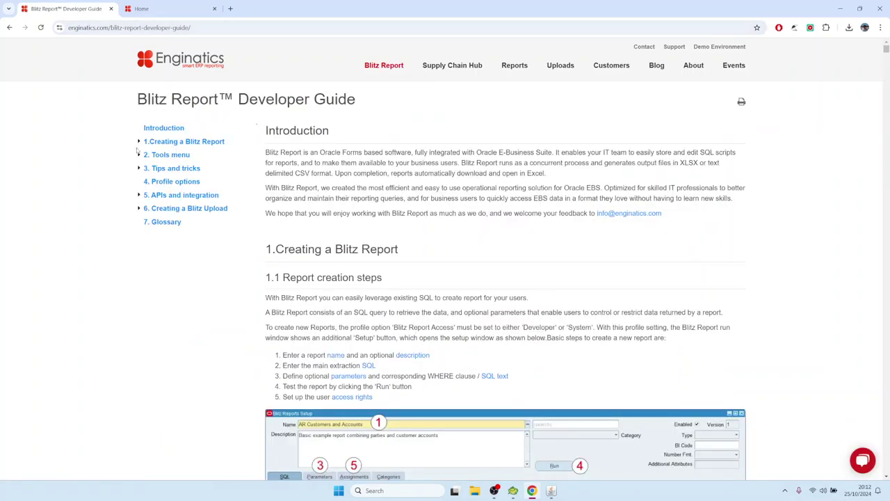
pyautogui.click(140, 144)
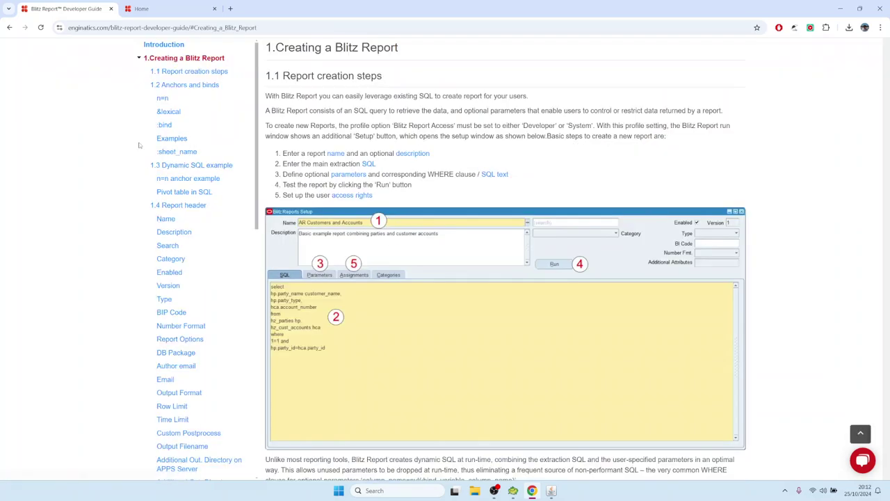
pyautogui.click(169, 86)
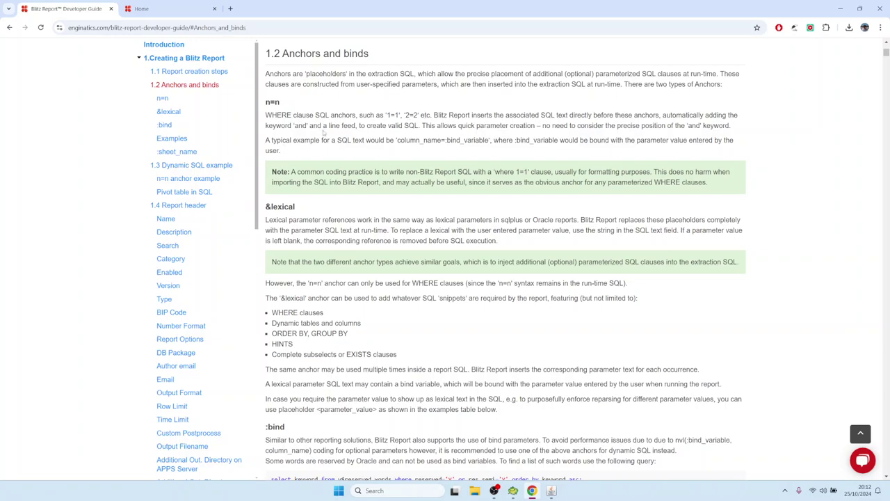
# Read the guide's explanations of n=n anchors, &lexical references and :bind variables, including the examples table
pyautogui.moveTo(272, 115); pyautogui.dragTo(293, 115)
pyautogui.moveTo(296, 207); pyautogui.dragTo(266, 212)
pyautogui.scroll(-3, 359, 219)
pyautogui.scroll(1, 298, 120)
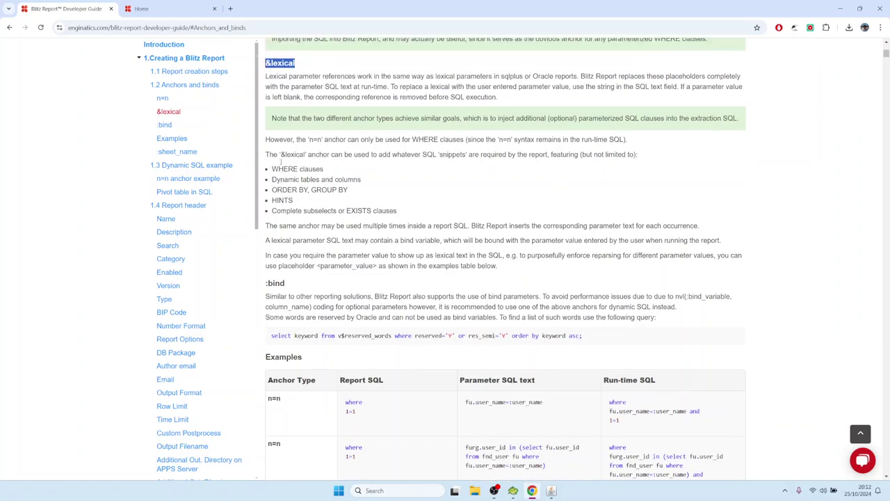
pyautogui.moveTo(286, 340); pyautogui.dragTo(265, 341)
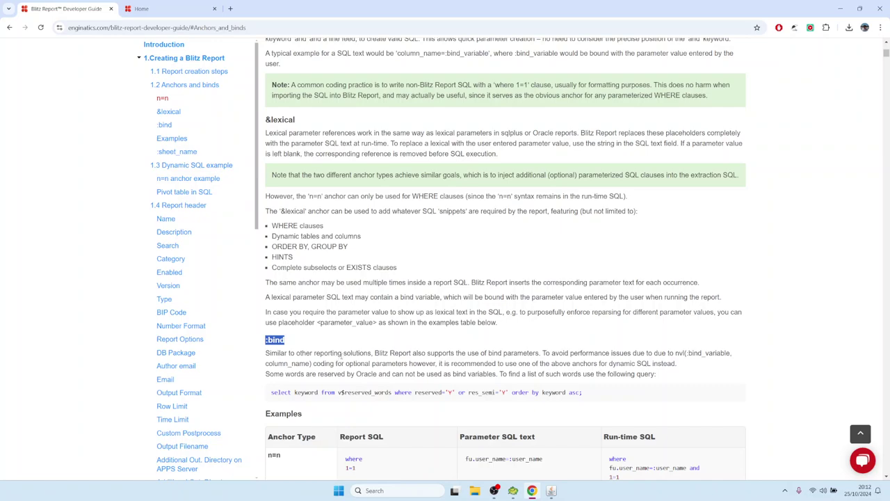
pyautogui.scroll(-4, 343, 352)
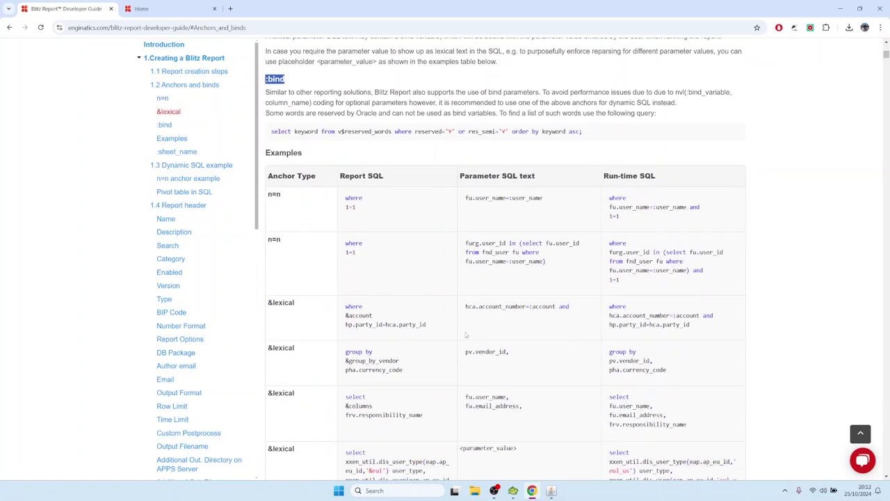
pyautogui.scroll(-3, 355, 311)
pyautogui.scroll(7, 445, 319)
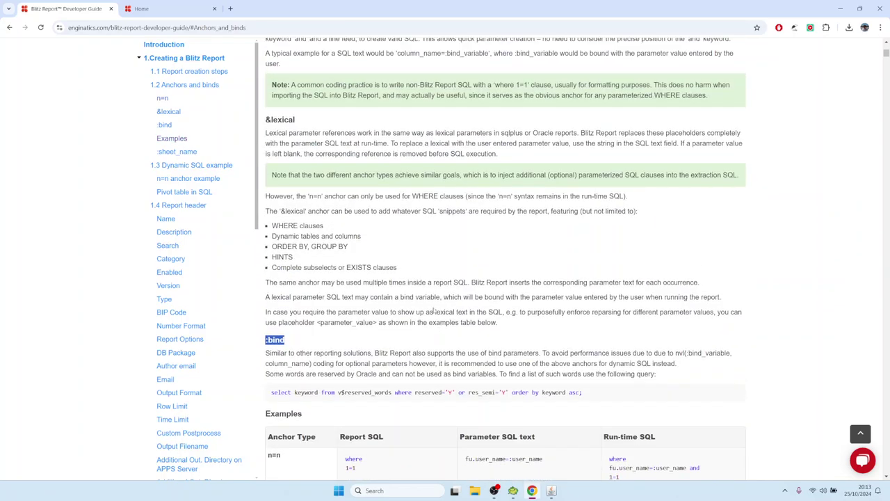
# Switch back to Oracle Applications and run the AP Test report with only the preset Invoice Creation Date From parameter
pyautogui.click(551, 490)
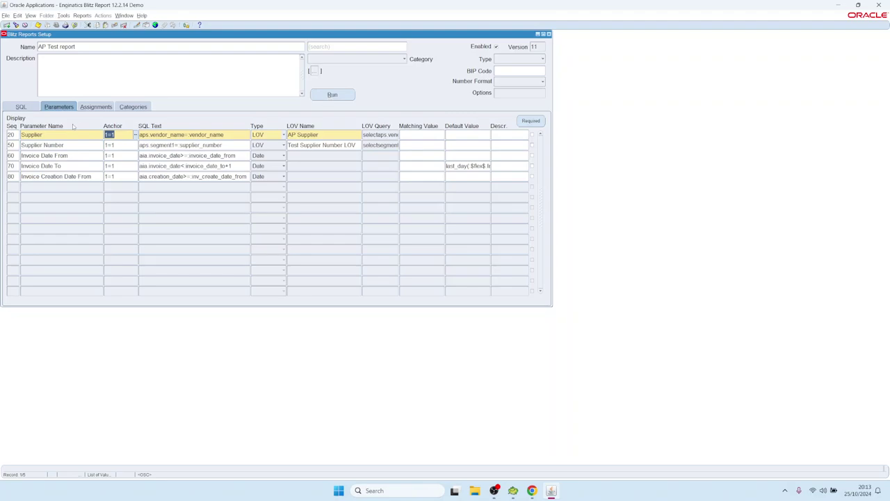
pyautogui.click(336, 96)
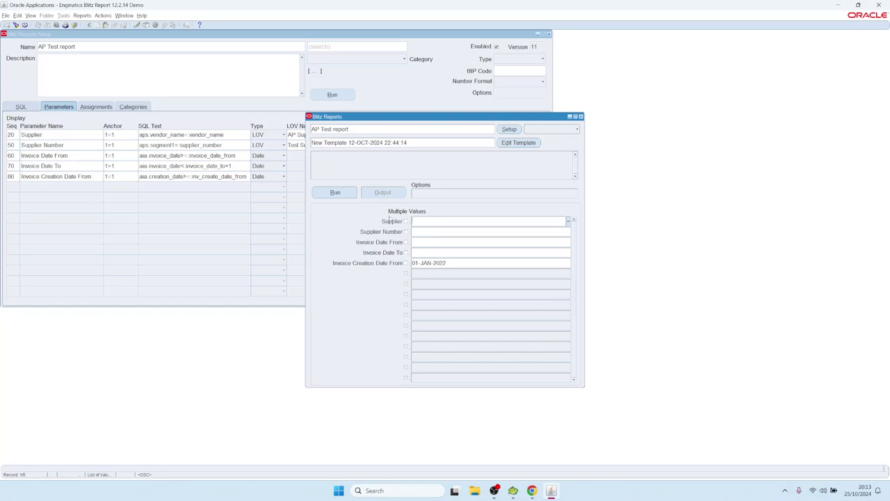
pyautogui.click(455, 262)
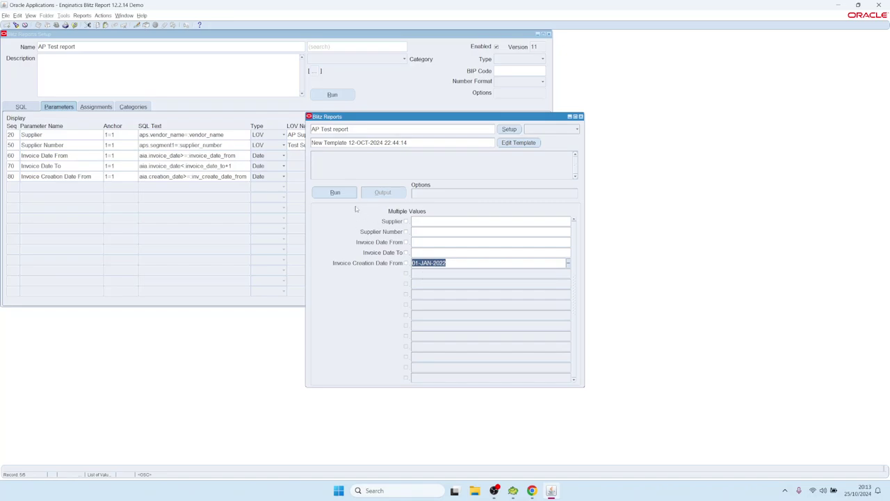
pyautogui.click(341, 194)
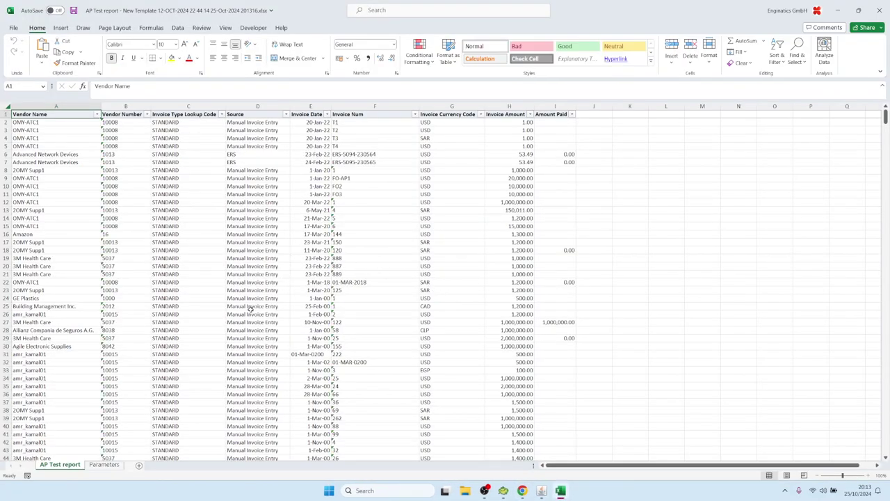
# In the Excel output's Parameters sheet, open the Sql cell and examine the creation date condition beside the 1=1 anchor
pyautogui.click(105, 465)
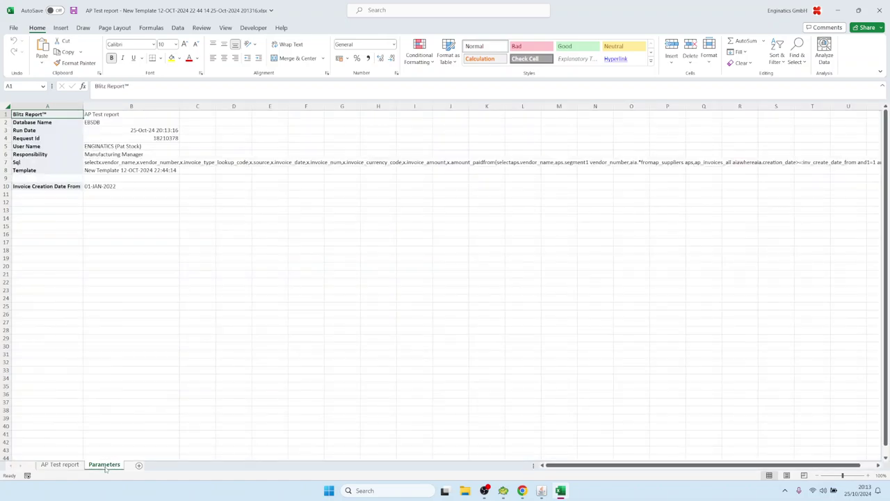
pyautogui.doubleClick(117, 163)
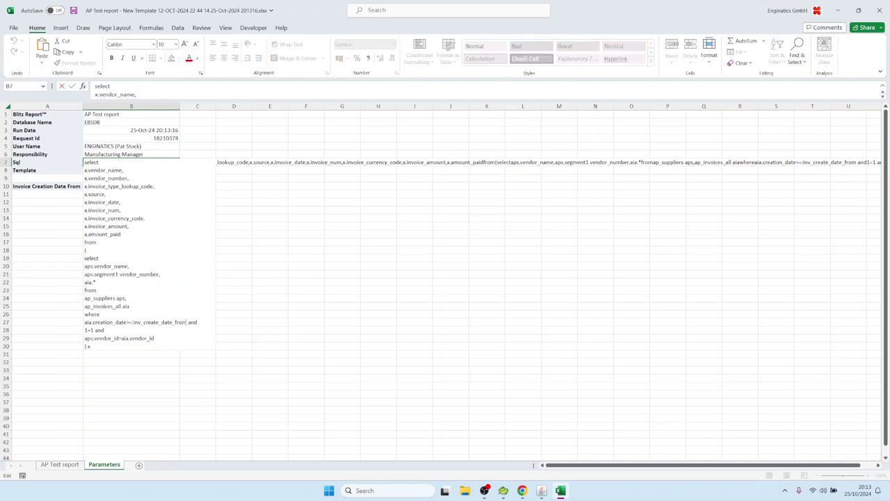
pyautogui.moveTo(187, 322); pyautogui.dragTo(77, 322)
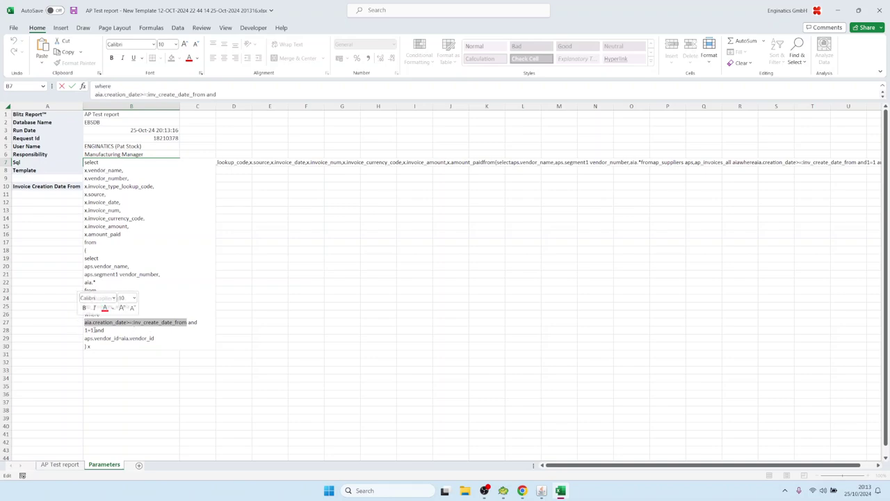
pyautogui.moveTo(93, 330); pyautogui.dragTo(84, 331)
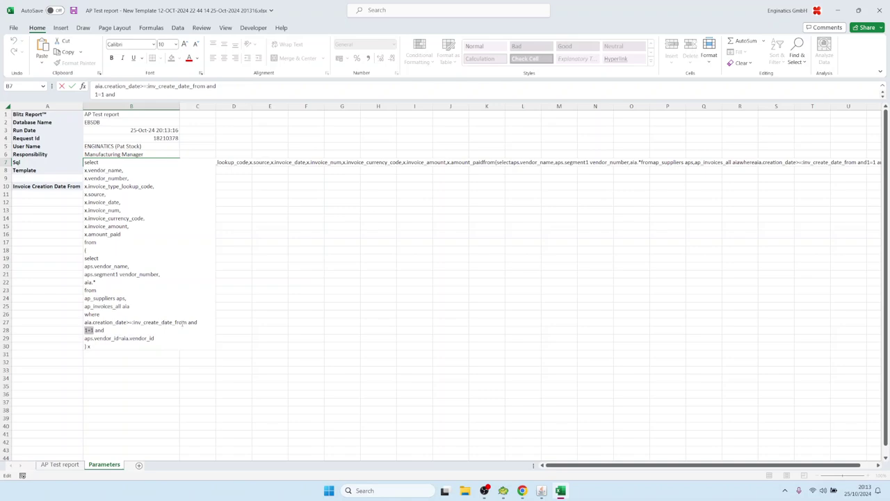
pyautogui.moveTo(187, 322); pyautogui.dragTo(74, 320)
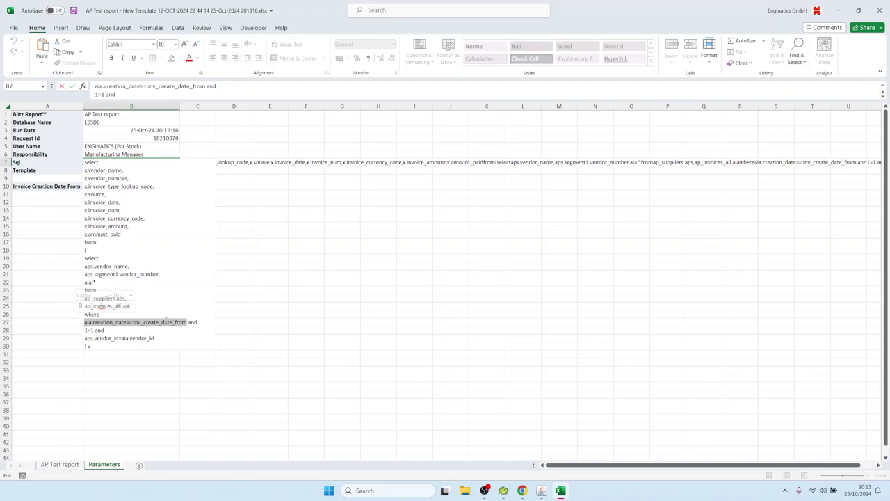
# Compare the inserted aia.creation_date condition with the 1=1 line in the Sql cell, leaving the cell unedited
pyautogui.moveTo(95, 330); pyautogui.dragTo(84, 330)
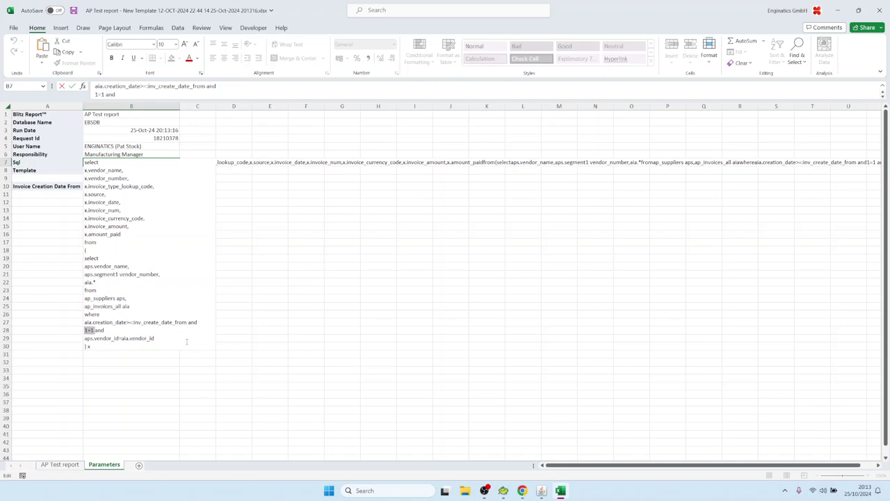
pyautogui.moveTo(186, 322); pyautogui.dragTo(84, 322)
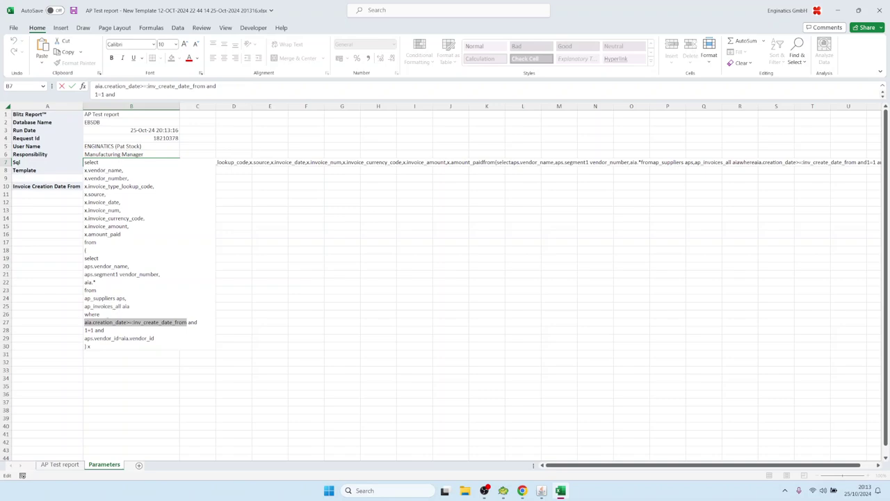
pyautogui.moveTo(96, 329); pyautogui.dragTo(84, 330)
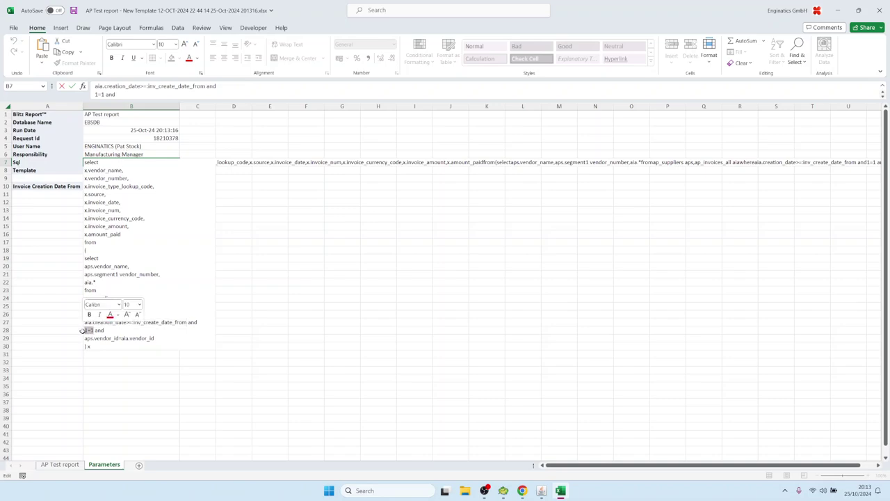
pyautogui.press('Escape')
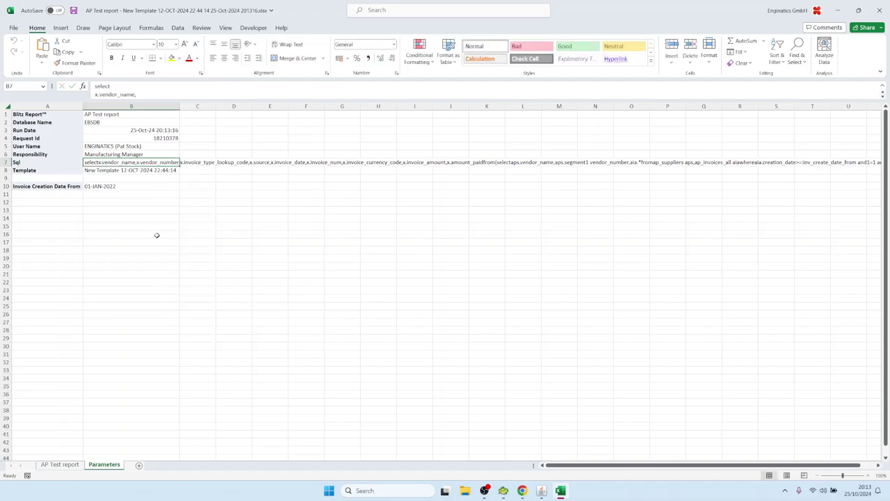
# Switch to Oracle Applications and extend the AP Test report SQL's where clause with "and" and a final 6=6 line
pyautogui.moveTo(541, 494)
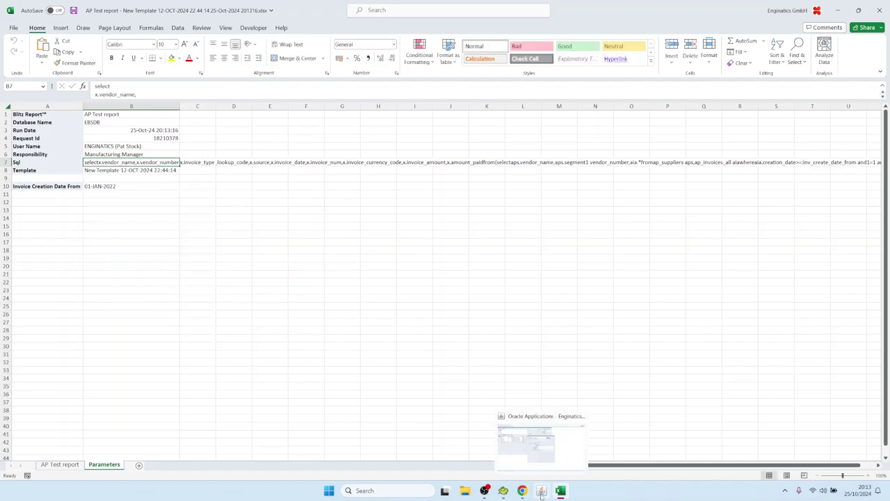
pyautogui.click(541, 491)
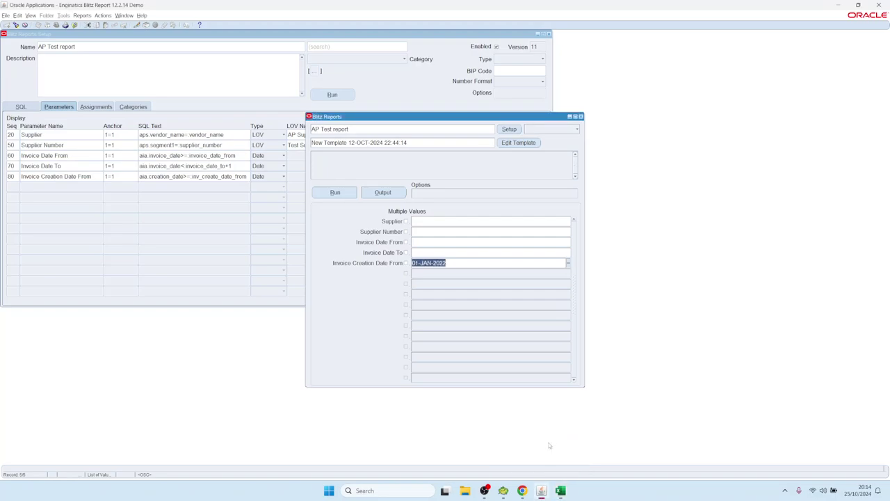
pyautogui.click(74, 113)
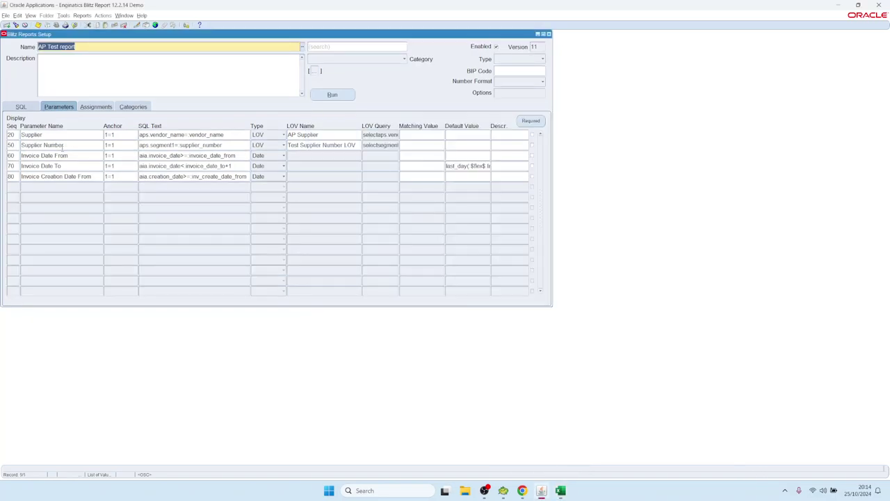
pyautogui.click(65, 145)
pyautogui.click(20, 106)
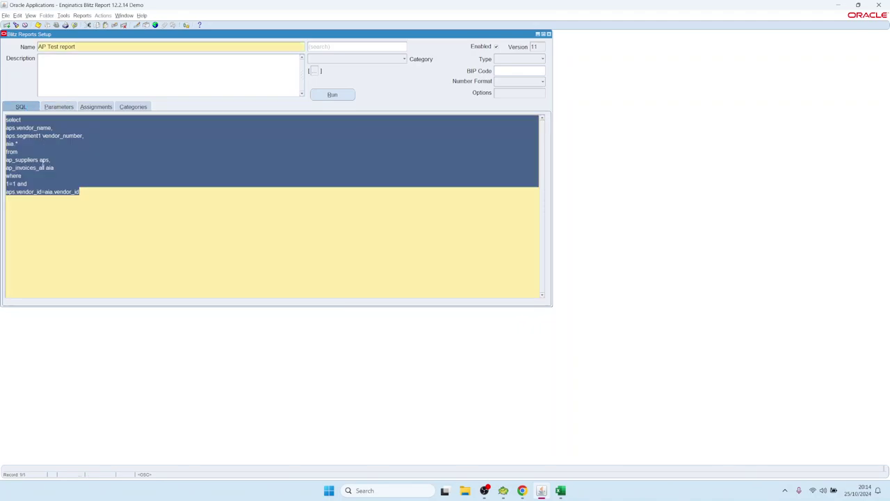
pyautogui.click(29, 182)
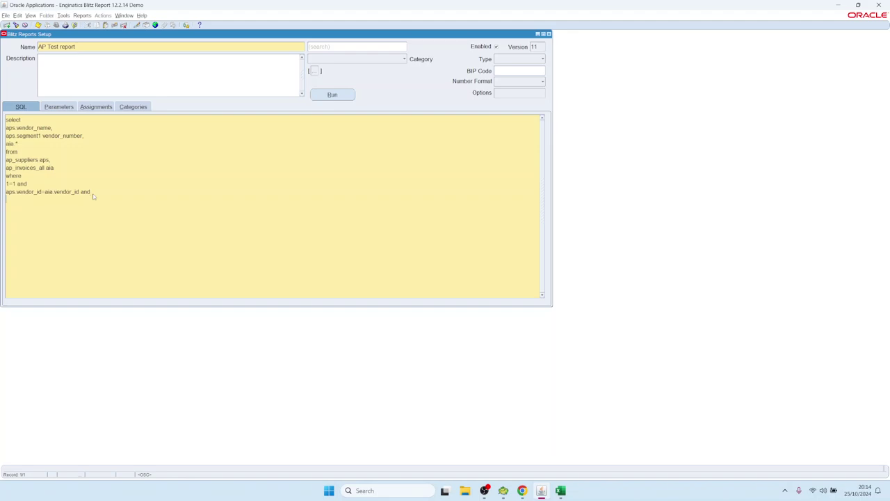
pyautogui.write('6=6')
# Set the Supplier Number parameter's anchor to 6=6 and check its SQL text
pyautogui.click(67, 105)
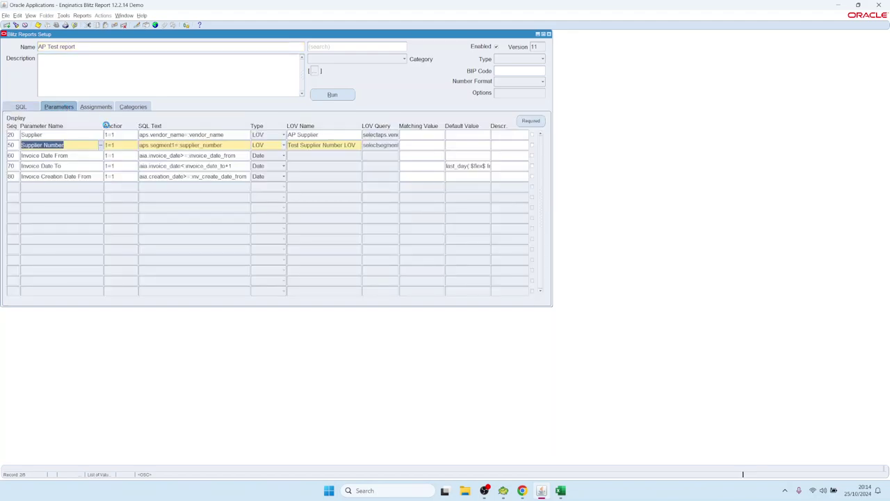
pyautogui.click(130, 145)
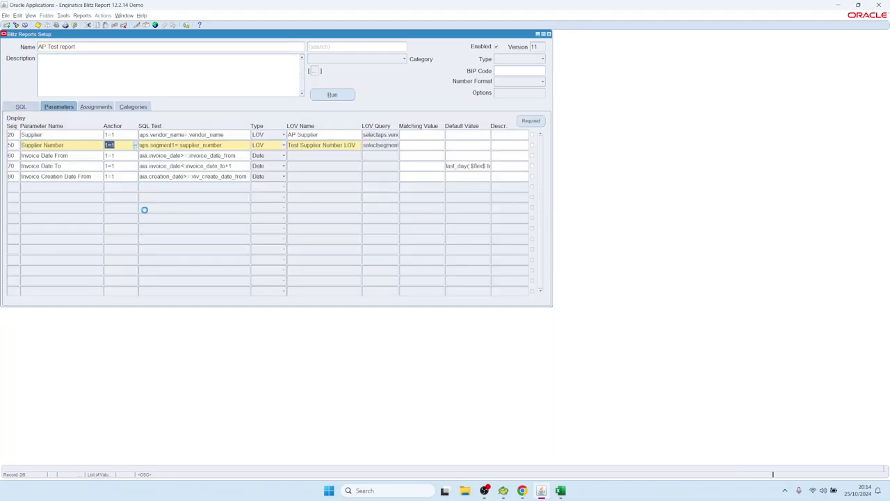
pyautogui.hotkey('ctrl', 'l')
pyautogui.click(114, 200)
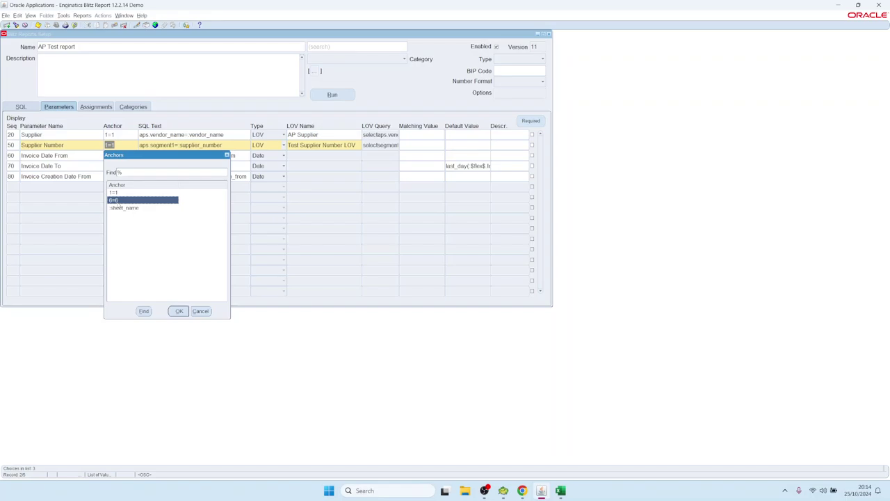
pyautogui.doubleClick(117, 201)
pyautogui.click(157, 146)
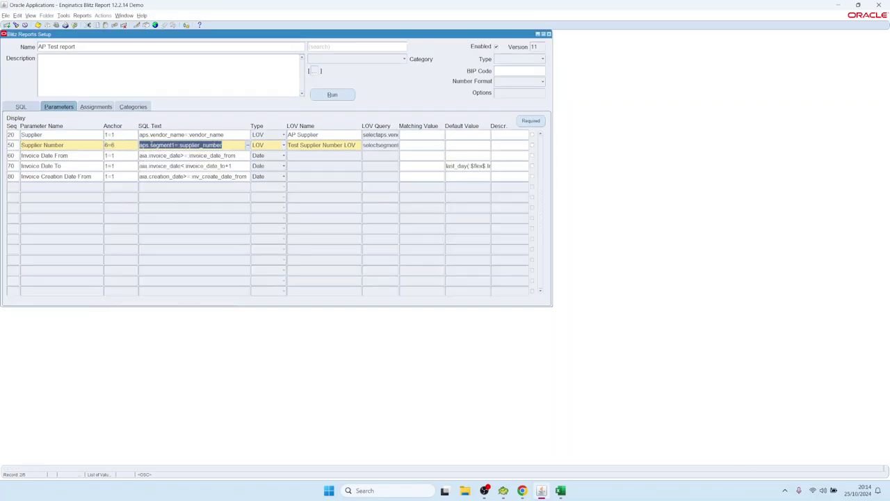
pyautogui.moveTo(139, 144); pyautogui.dragTo(223, 146)
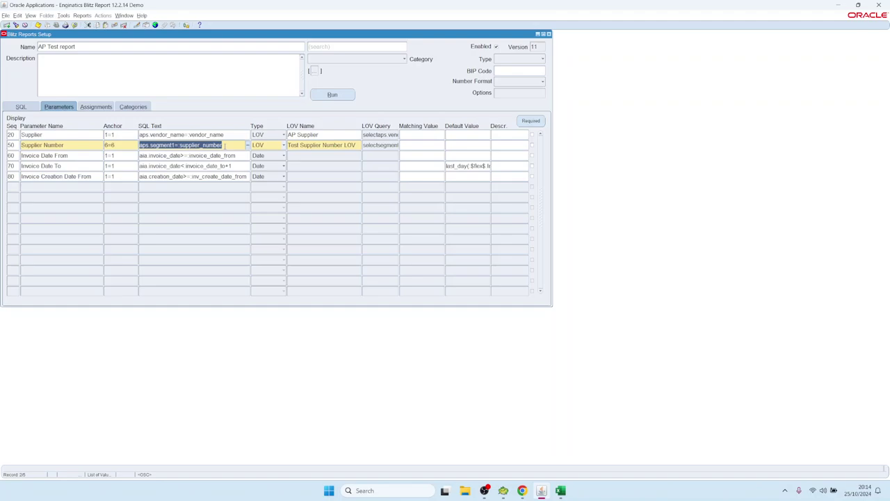
# Run the AP Test report with Supplier Number 1000 (GE Plastics), keeping the preset Invoice Creation Date From
pyautogui.click(336, 98)
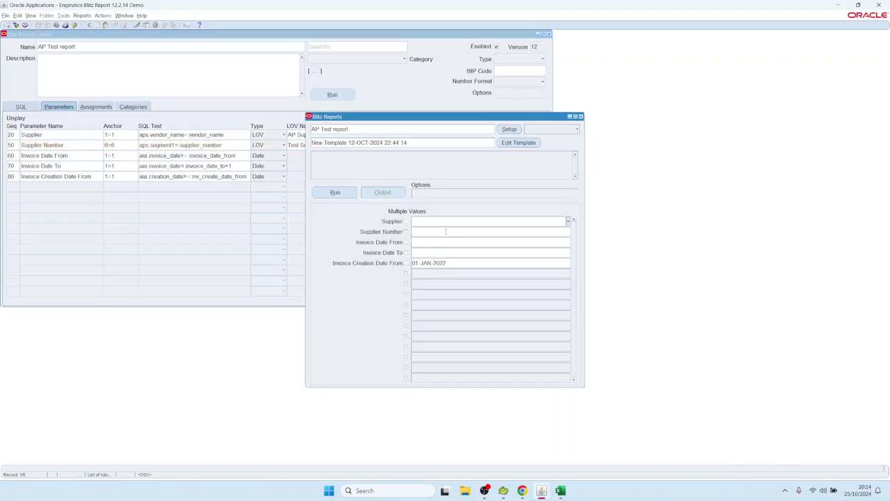
pyautogui.click(445, 231)
pyautogui.hotkey('ctrl', 'l')
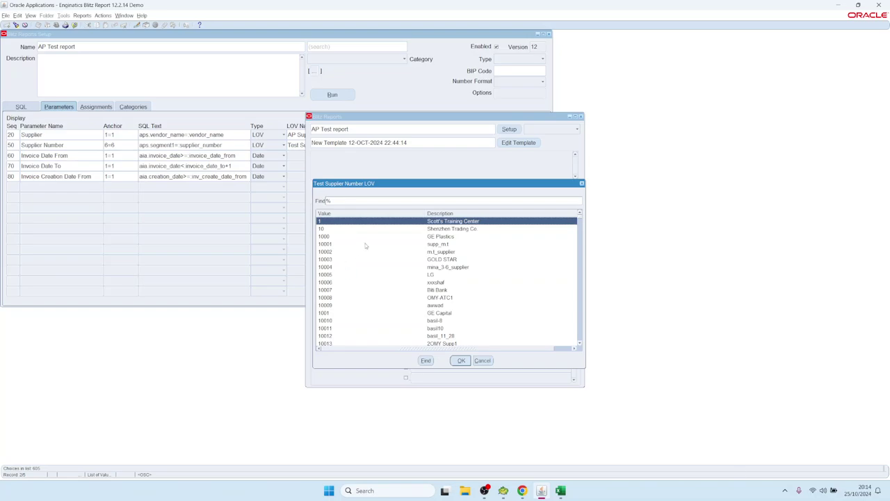
pyautogui.click(366, 244)
pyautogui.click(386, 237)
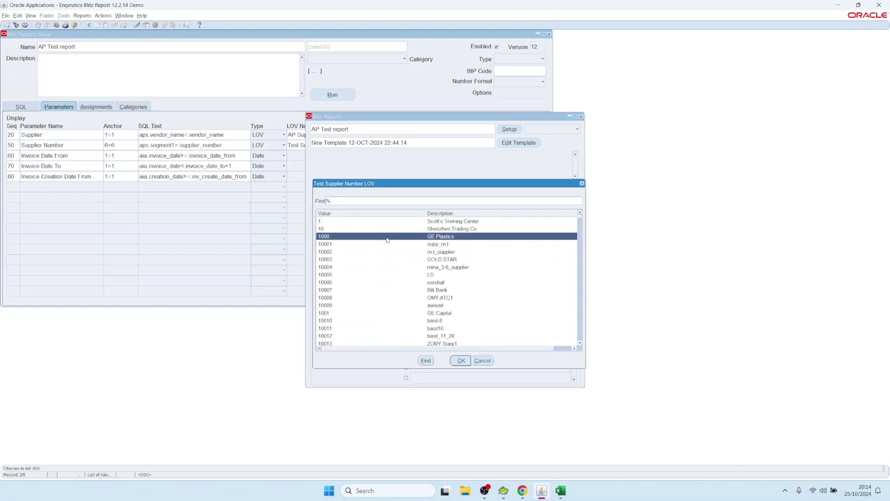
pyautogui.click(461, 360)
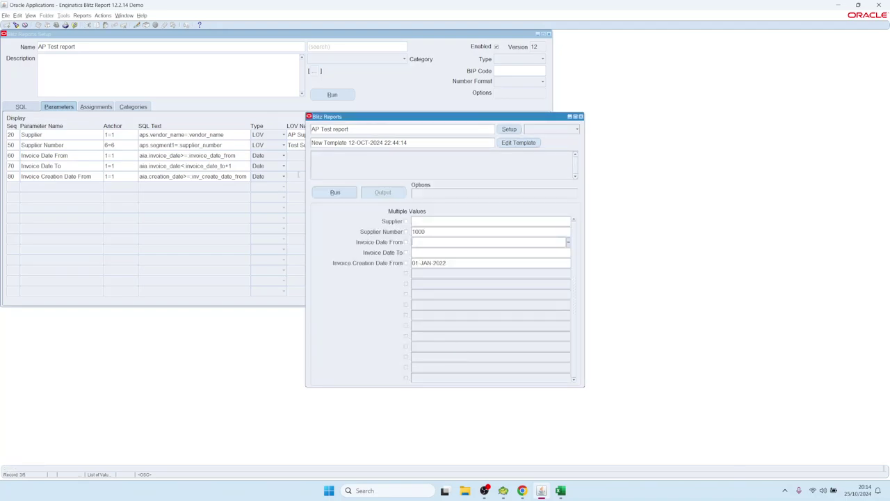
pyautogui.click(343, 195)
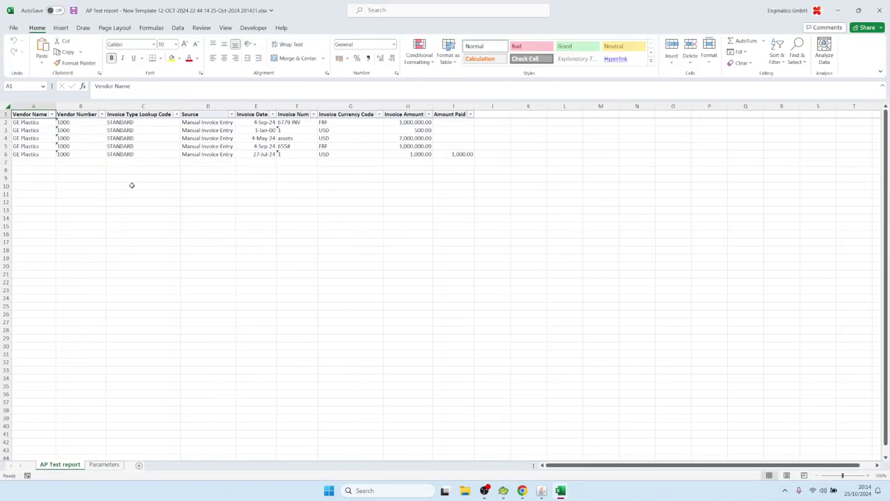
# In the new output's Parameters sheet, examine where the Sql cell places the creation date and supplier number conditions relative to the 1=1 and 6=6 anchors
pyautogui.click(109, 465)
pyautogui.doubleClick(116, 162)
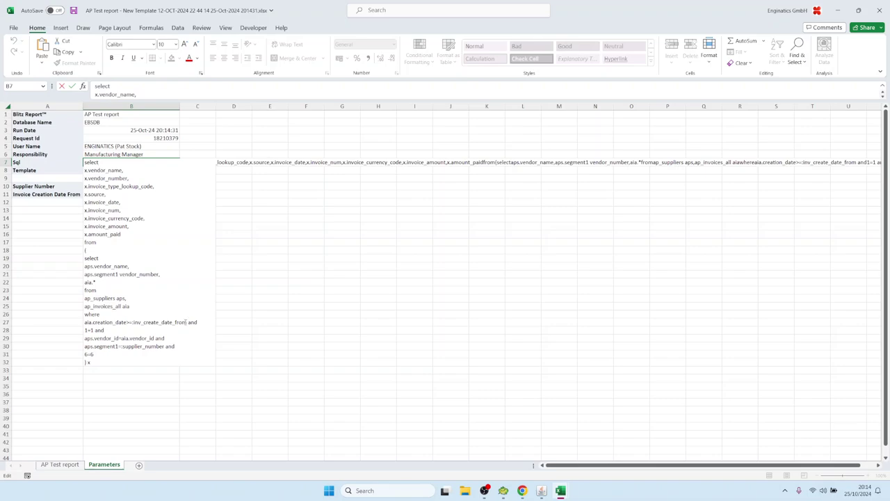
pyautogui.moveTo(185, 322); pyautogui.dragTo(83, 329)
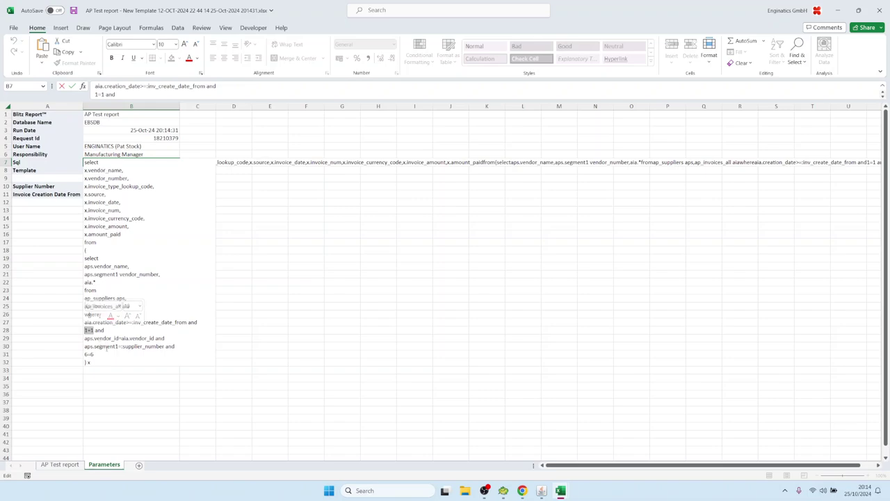
pyautogui.moveTo(165, 346); pyautogui.dragTo(84, 355)
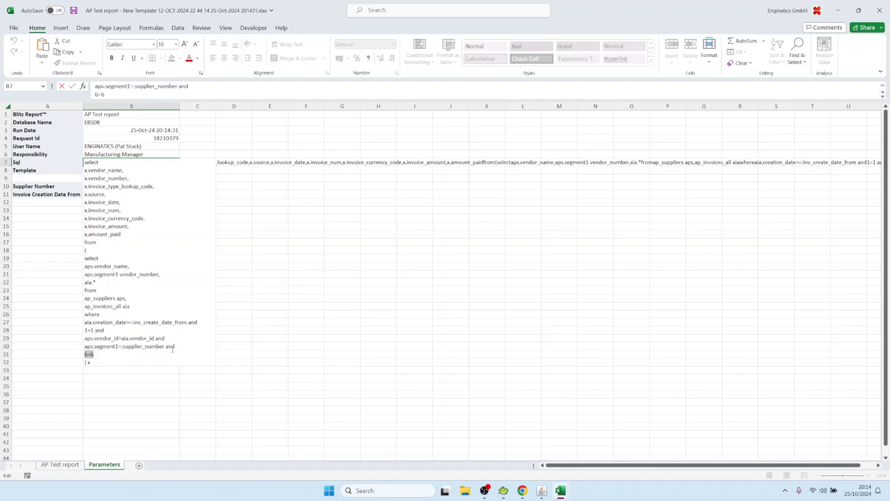
pyautogui.moveTo(181, 346); pyautogui.dragTo(84, 346)
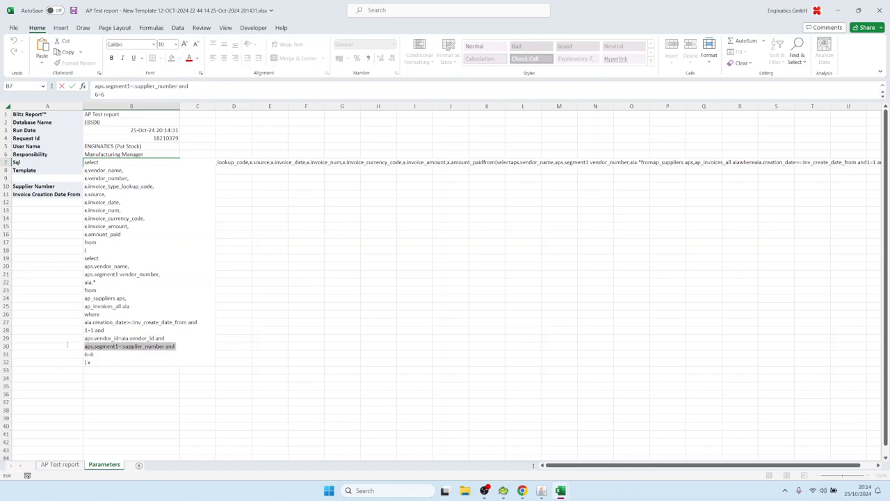
pyautogui.moveTo(196, 322); pyautogui.dragTo(83, 322)
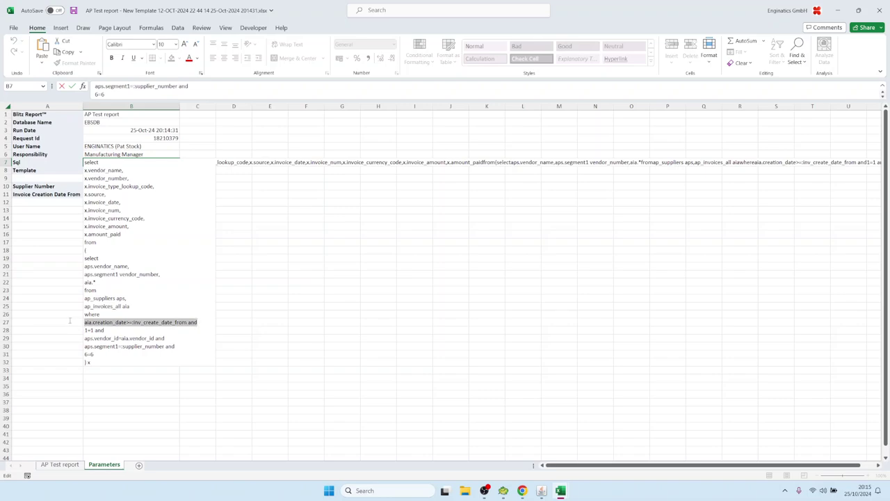
pyautogui.press('Escape')
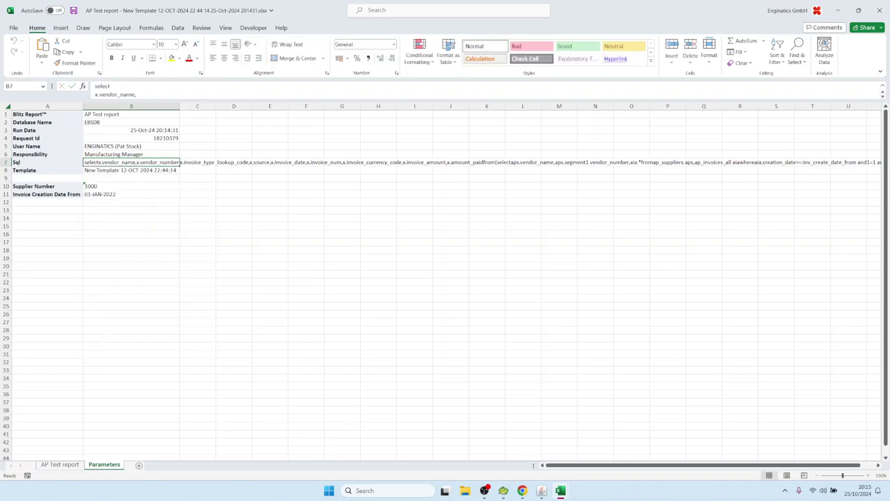
# Switch to Chrome and review the n=n and &lexical sections of the Blitz Report Developer Guide
pyautogui.click(522, 490)
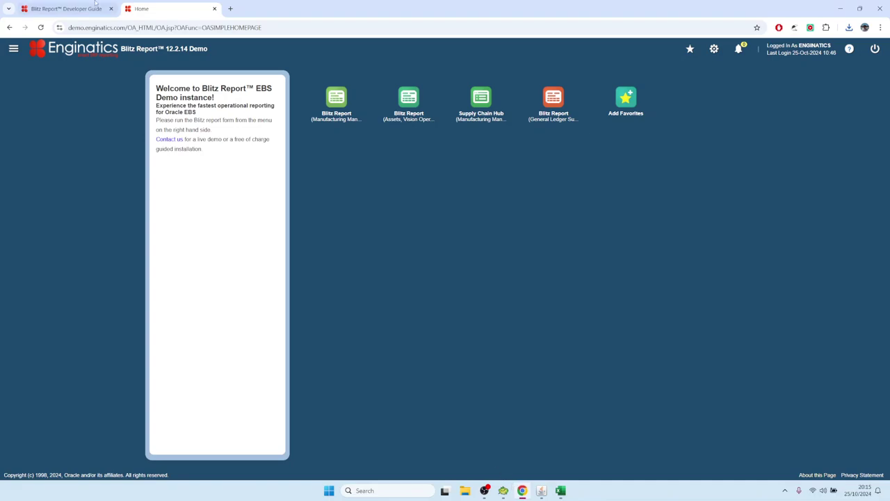
pyautogui.click(67, 8)
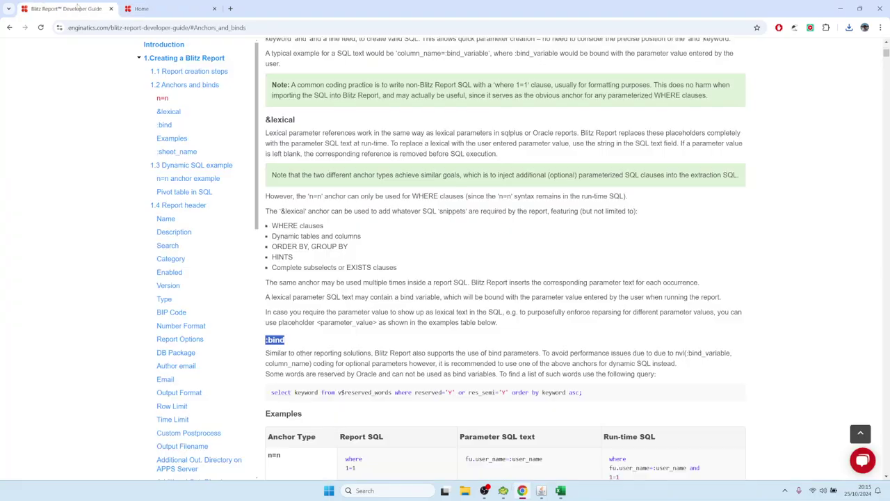
pyautogui.click(164, 101)
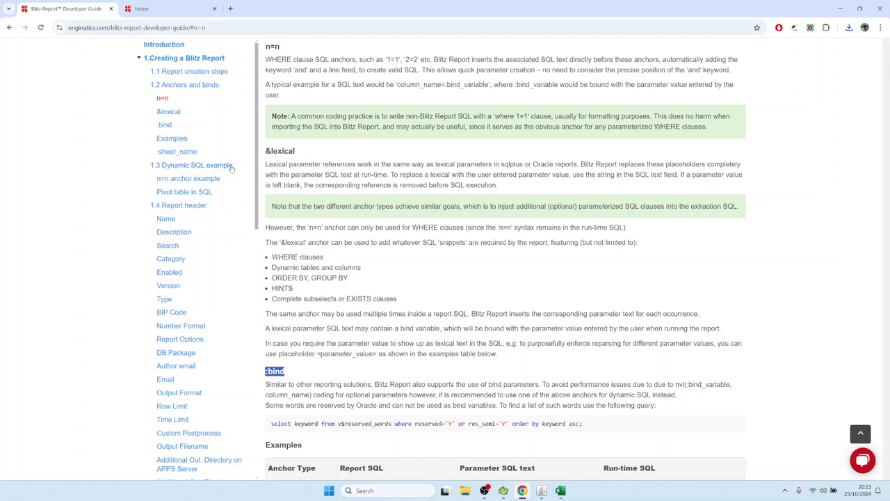
pyautogui.moveTo(300, 155); pyautogui.dragTo(266, 159)
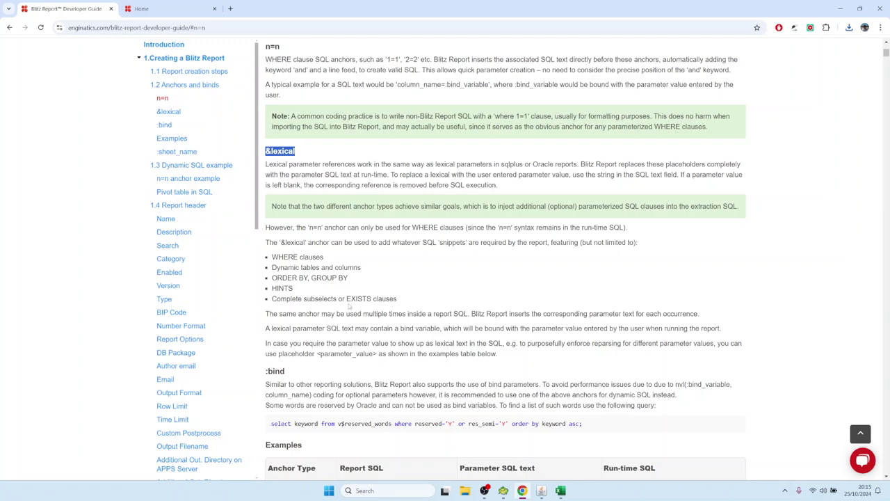
# Switch back to Oracle Applications and add the lexical &where_clause on a new line below "1=1 and" in the AP Test report SQL
pyautogui.moveTo(541, 494)
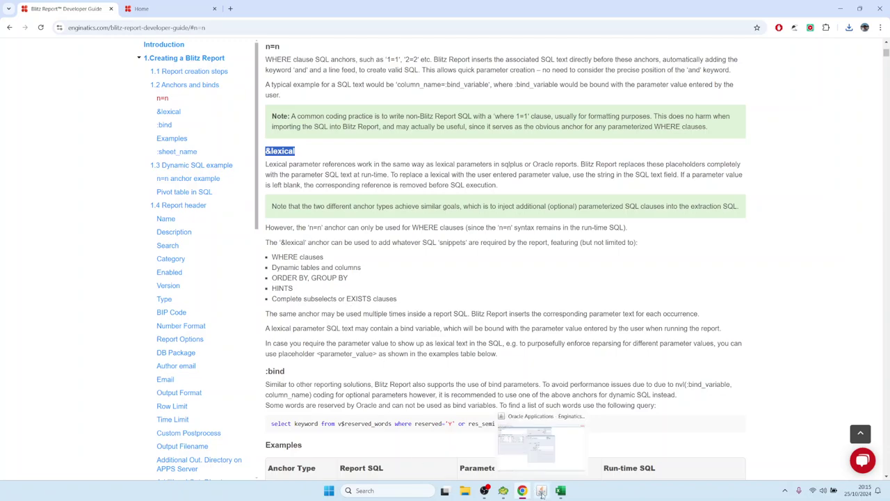
pyautogui.click(546, 460)
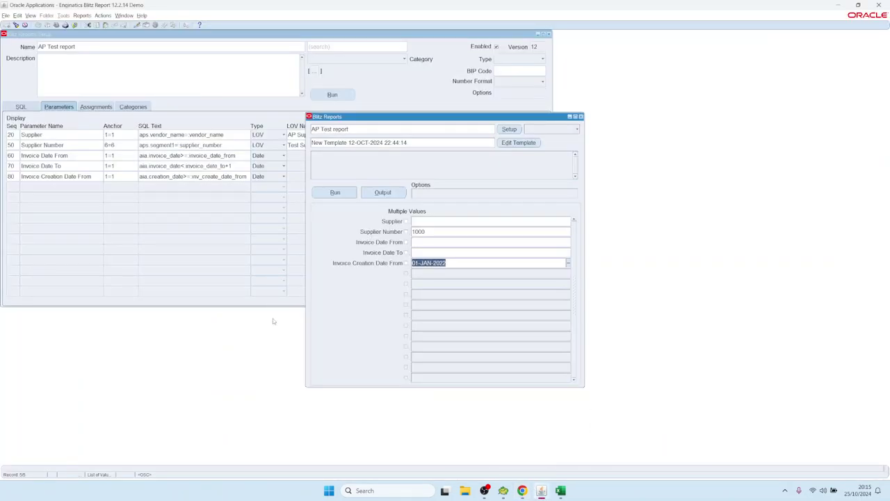
pyautogui.click(509, 130)
pyautogui.click(31, 106)
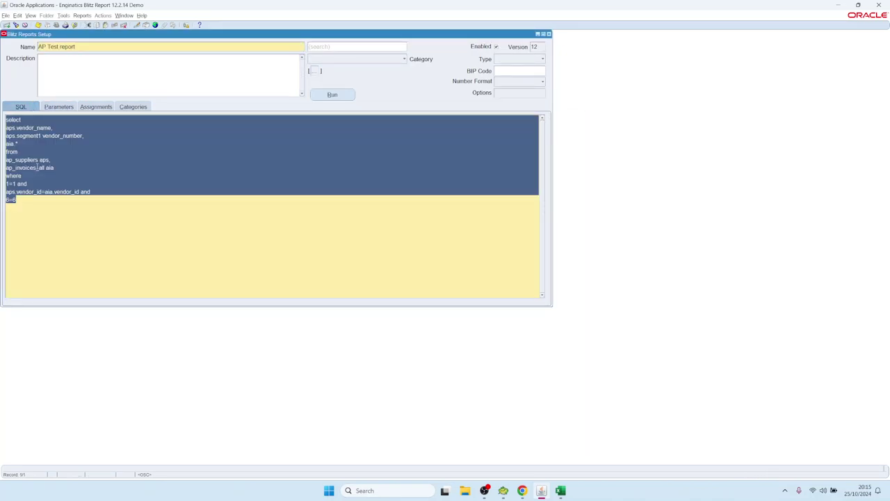
pyautogui.click(21, 176)
pyautogui.click(40, 183)
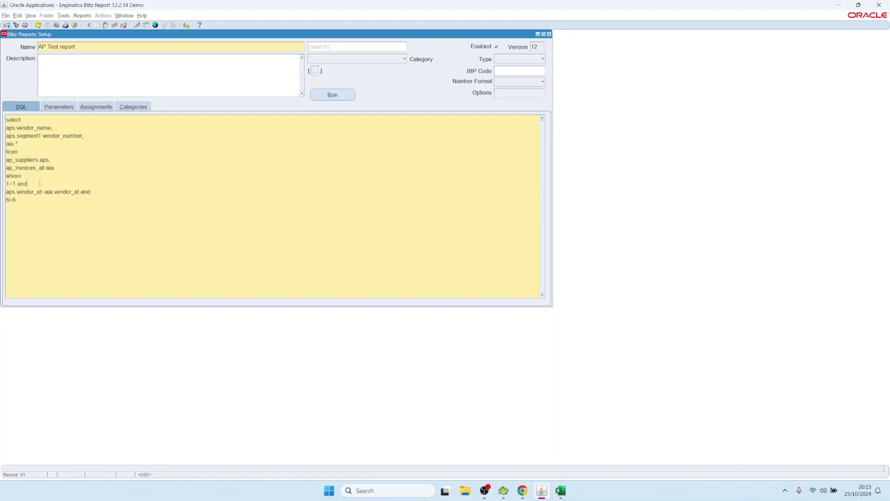
pyautogui.press('Return')
pyautogui.write('&where_clause')
pyautogui.moveTo(45, 192); pyautogui.dragTo(2, 192)
# Change the Supplier parameter's anchor to &where_clause in the AP Test report
pyautogui.click(60, 108)
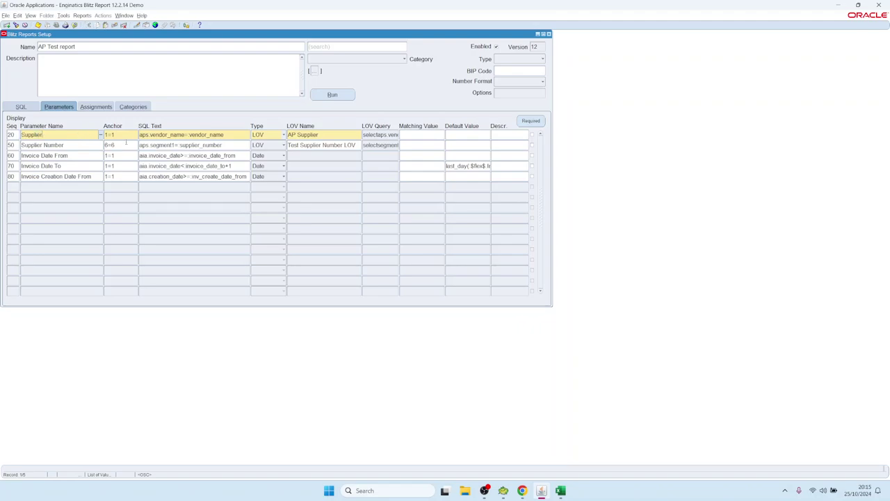
pyautogui.press('Tab')
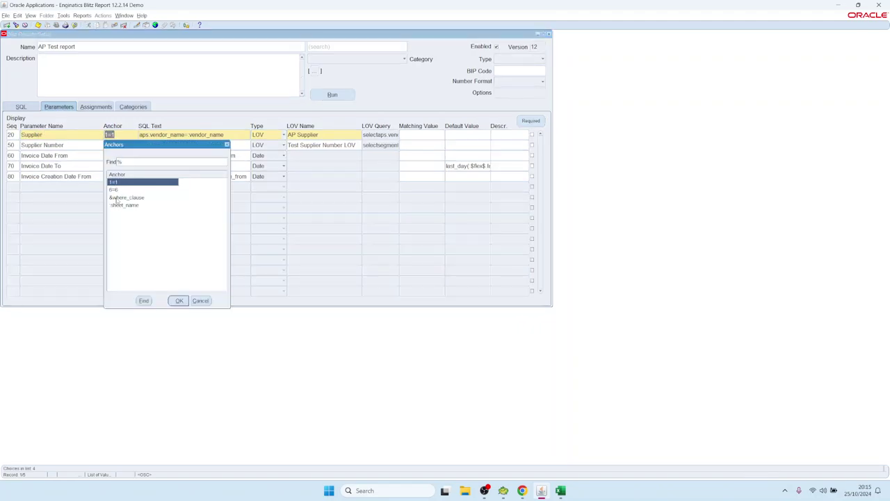
pyautogui.click(124, 198)
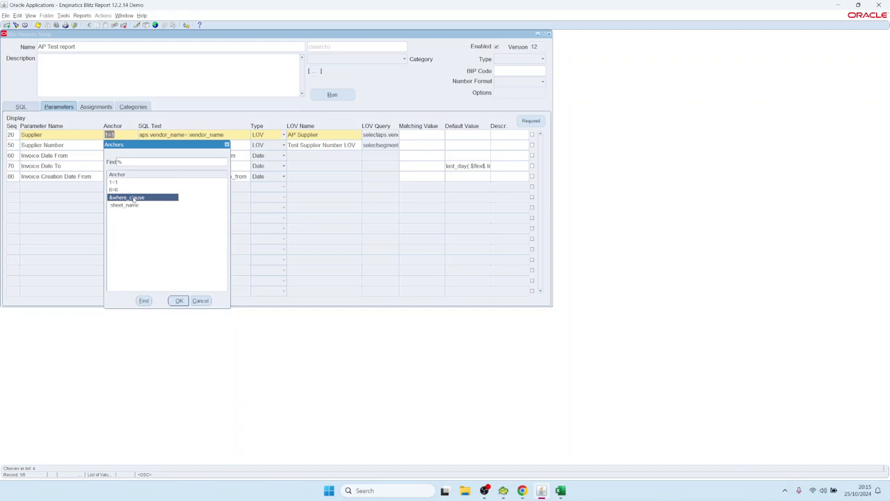
pyautogui.click(178, 300)
# Append "and" to the end of the Supplier parameter's SQL text, after aps.vendor_name=:vendor_name
pyautogui.click(173, 133)
pyautogui.moveTo(230, 136); pyautogui.dragTo(142, 135)
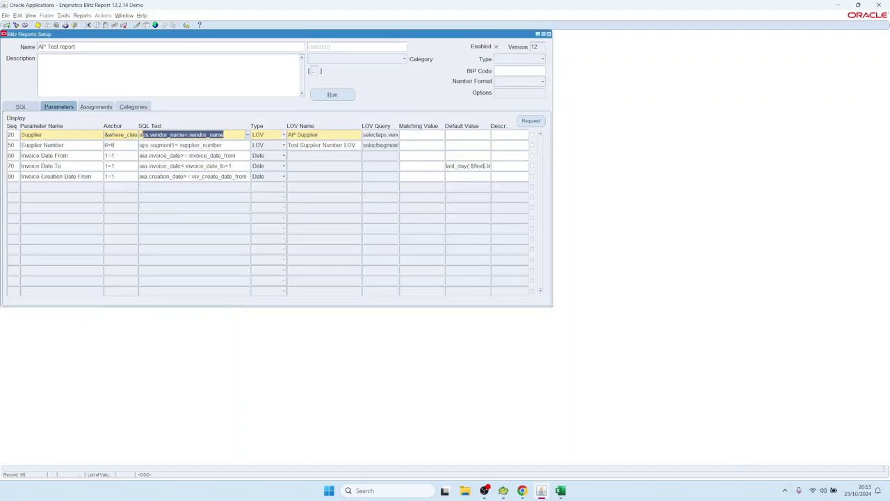
pyautogui.click(193, 136)
pyautogui.moveTo(224, 135); pyautogui.dragTo(147, 133)
pyautogui.doubleClick(231, 135)
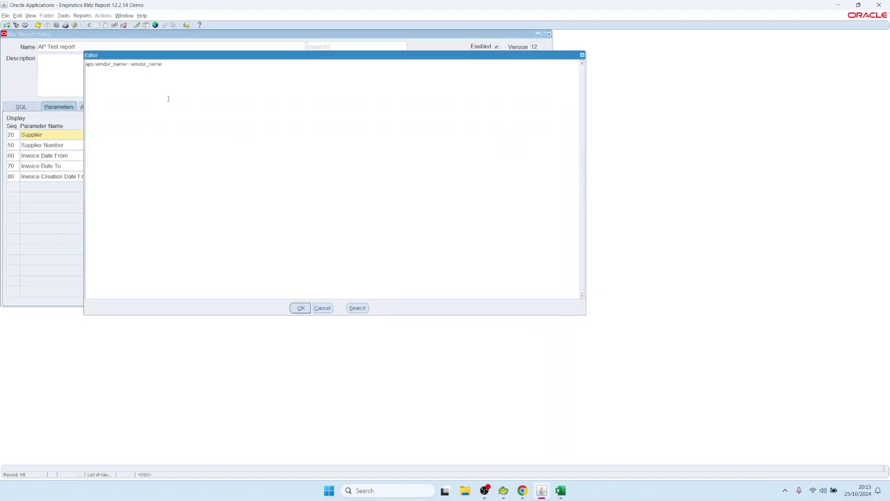
pyautogui.write('and')
pyautogui.click(301, 308)
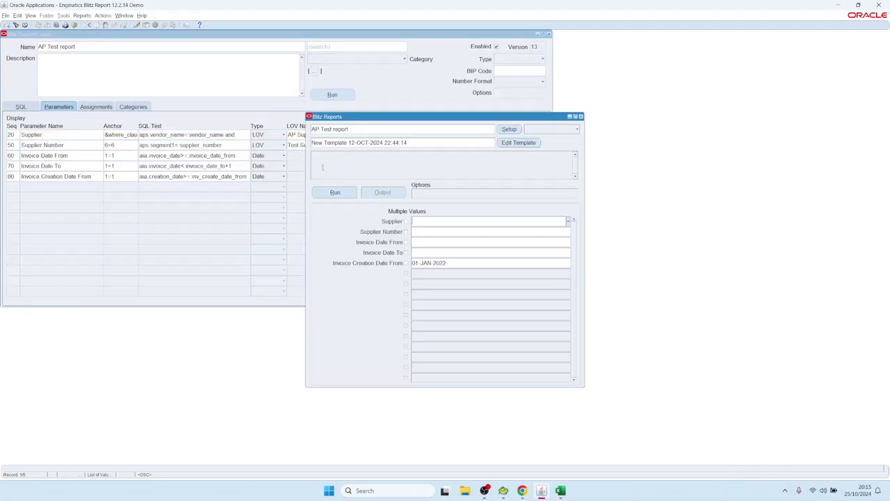
# Run the AP Test report with Supplier 3M Health Care, keeping the preset Invoice Creation Date From
pyautogui.doubleClick(433, 221)
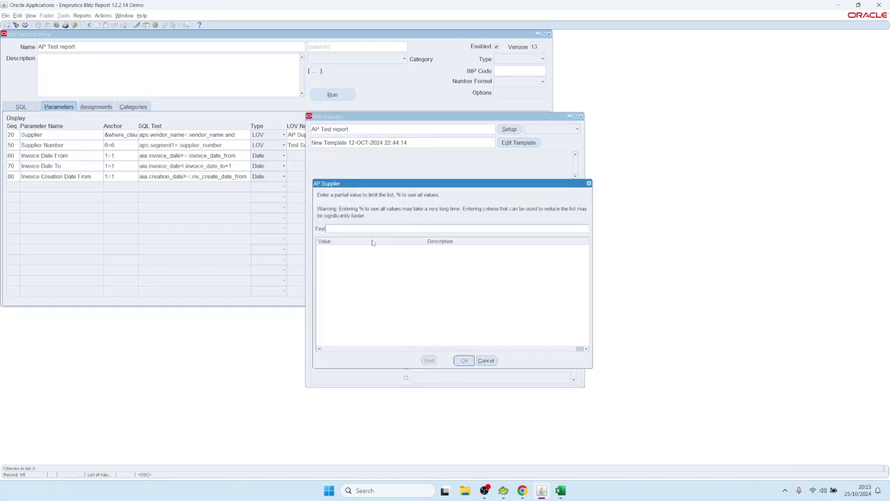
pyautogui.write('%')
pyautogui.press('Return')
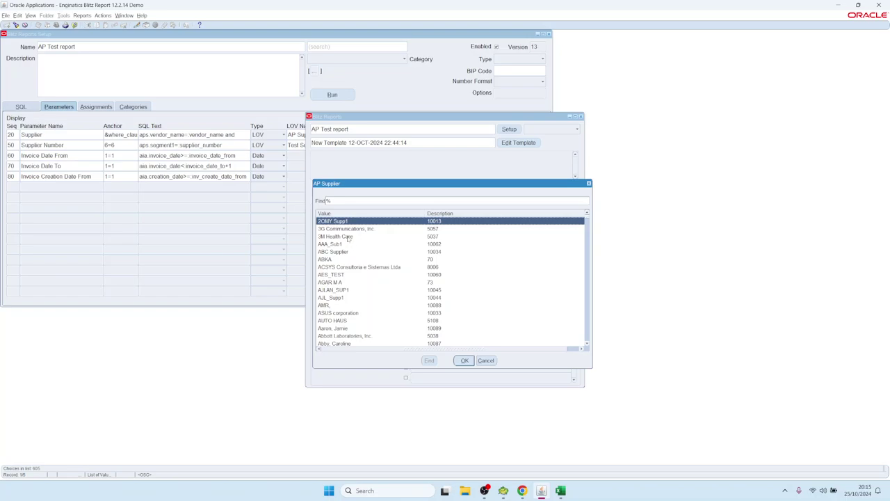
pyautogui.doubleClick(350, 237)
pyautogui.click(352, 194)
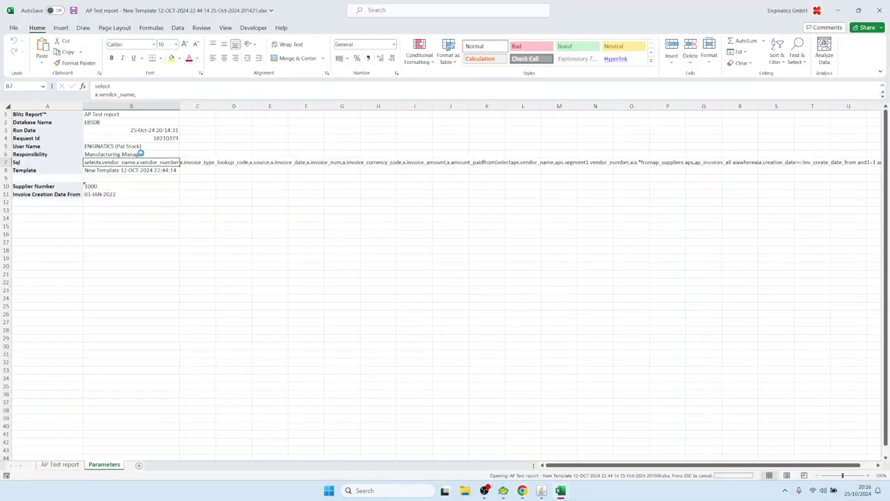
# In the new output's Parameters sheet, examine where the Sql cell places the supplier name condition in place of &where_clause
pyautogui.click(102, 466)
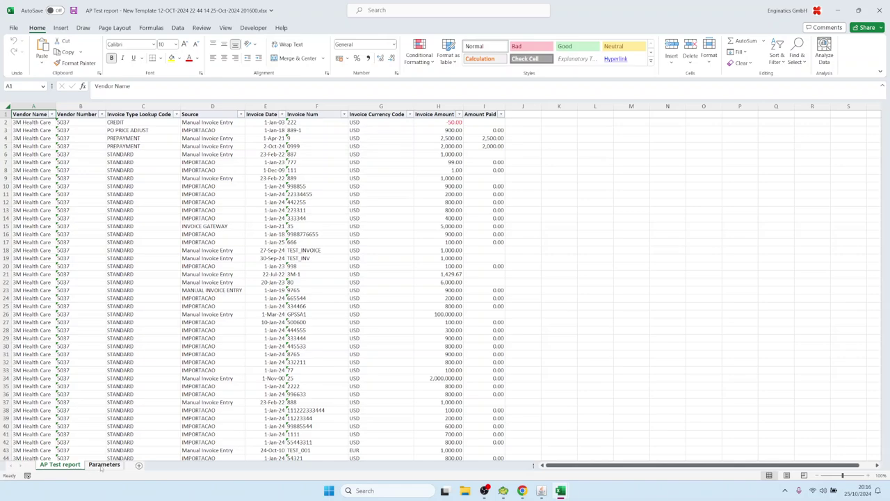
pyautogui.doubleClick(113, 163)
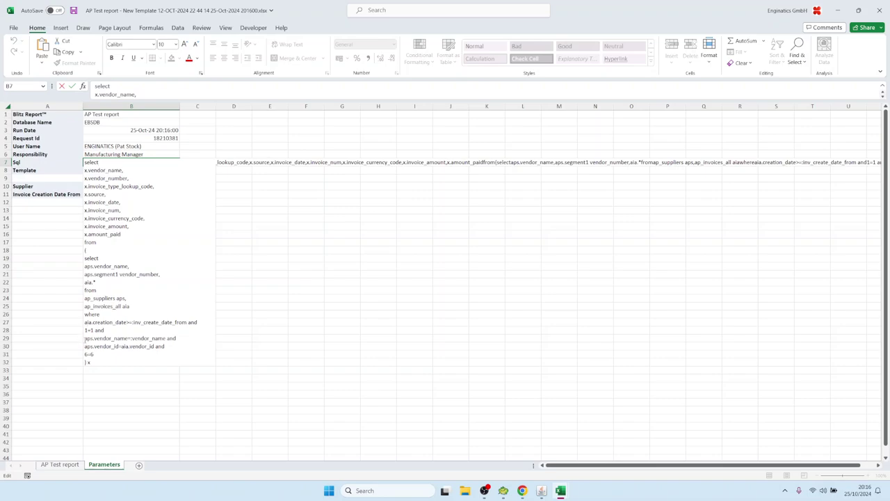
pyautogui.moveTo(85, 340); pyautogui.dragTo(184, 339)
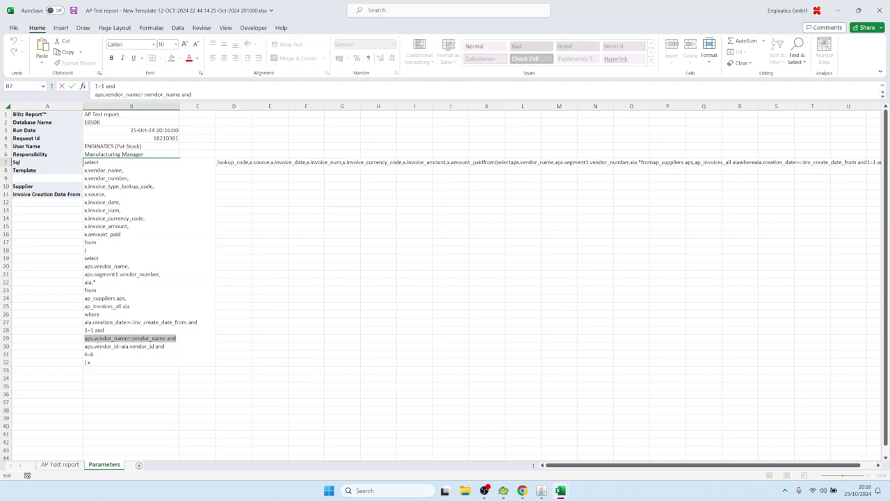
pyautogui.click(100, 162)
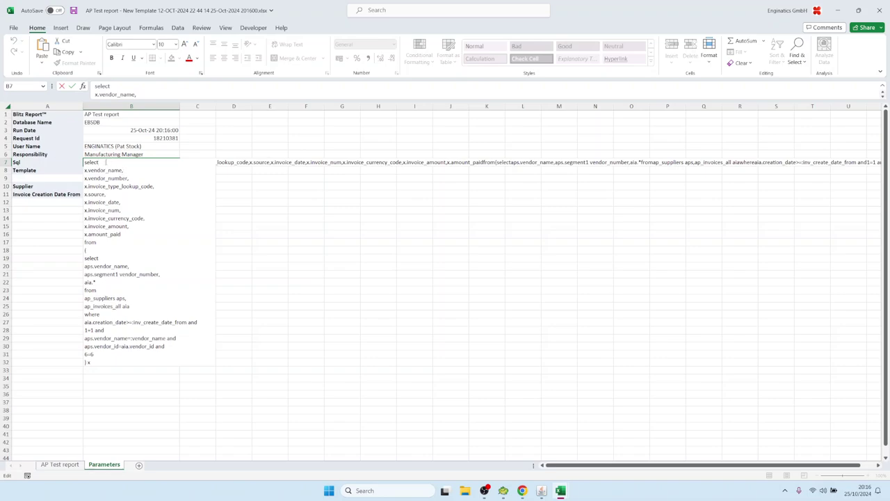
pyautogui.click(130, 178)
# Compare in the Sql cell how "and" is handled for the 1=1 creation date condition and the lexical supplier name condition
pyautogui.moveTo(95, 330); pyautogui.dragTo(84, 330)
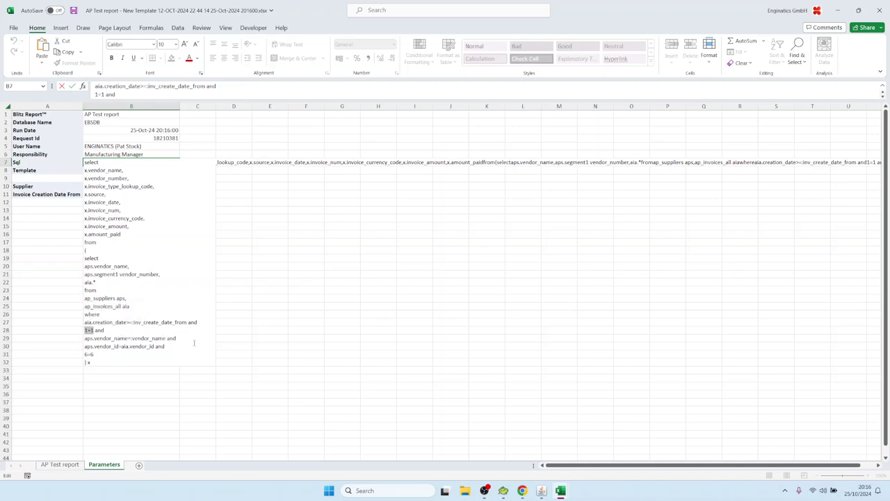
pyautogui.moveTo(177, 338); pyautogui.dragTo(84, 339)
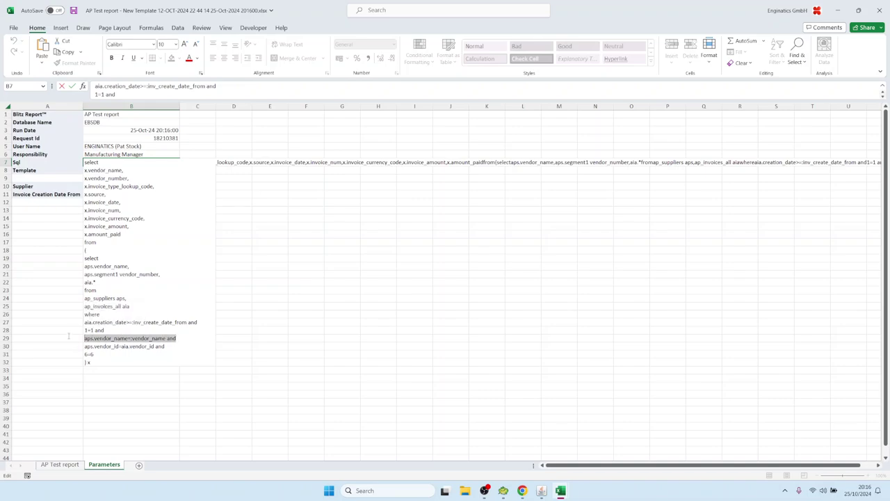
pyautogui.click(175, 339)
pyautogui.moveTo(164, 338); pyautogui.dragTo(183, 339)
pyautogui.click(167, 338)
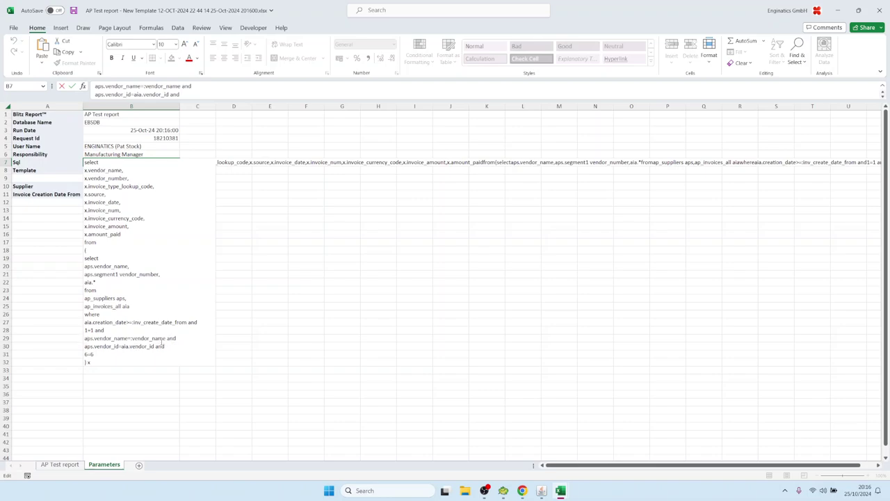
pyautogui.moveTo(167, 338); pyautogui.dragTo(177, 338)
pyautogui.click(127, 335)
pyautogui.moveTo(95, 329); pyautogui.dragTo(85, 330)
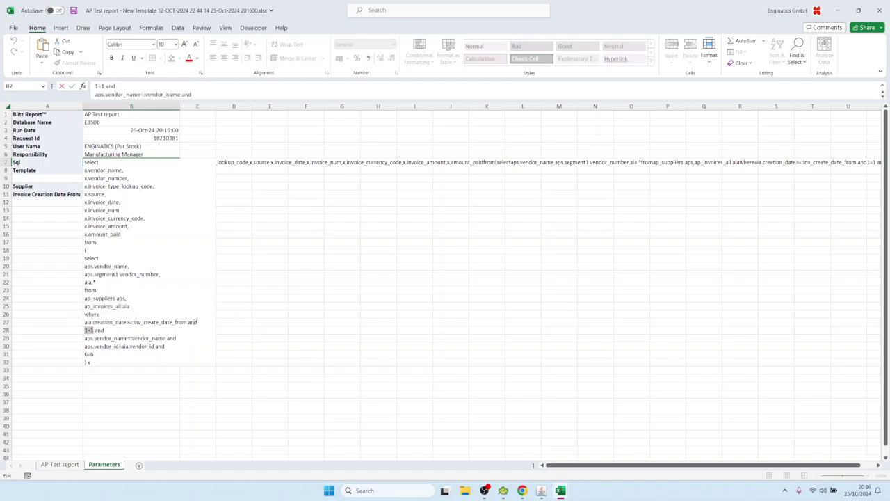
pyautogui.moveTo(187, 323); pyautogui.dragTo(199, 323)
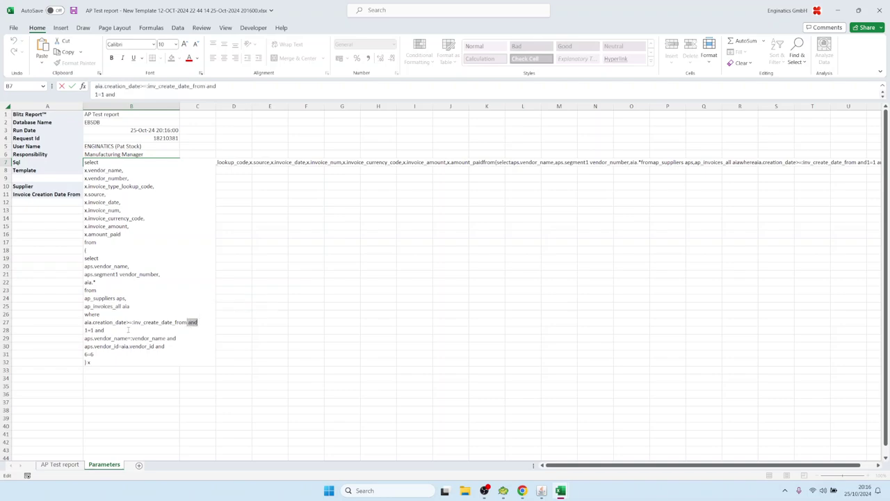
pyautogui.click(134, 323)
pyautogui.moveTo(186, 322); pyautogui.dragTo(84, 323)
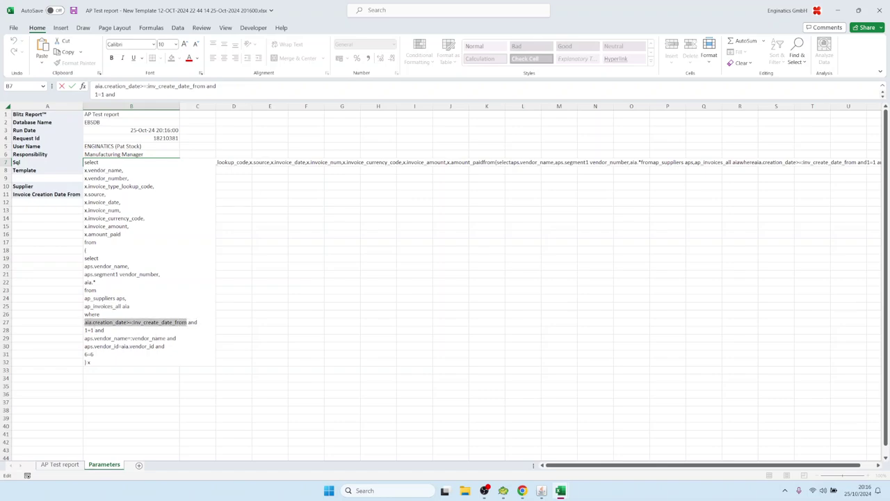
pyautogui.click(108, 196)
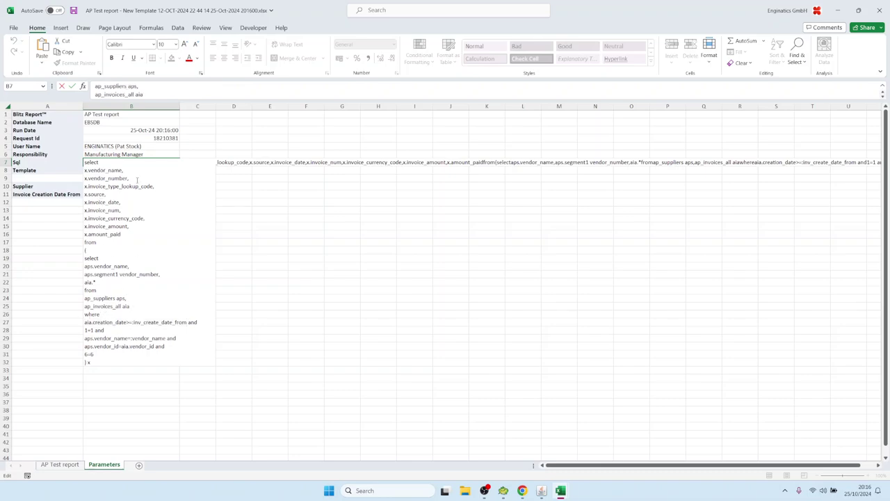
pyautogui.click(138, 180)
pyautogui.press('Escape')
# Switch back to Oracle Applications and open the setup of the AP Test report
pyautogui.click(502, 490)
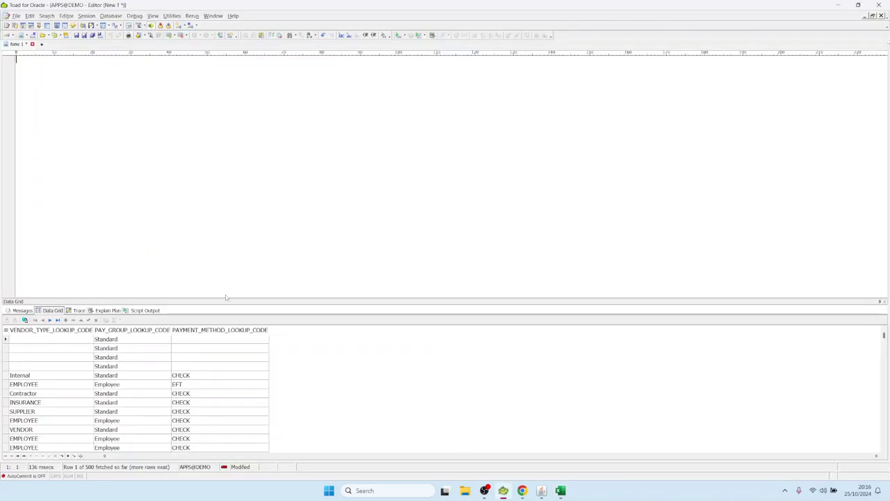
pyautogui.click(541, 491)
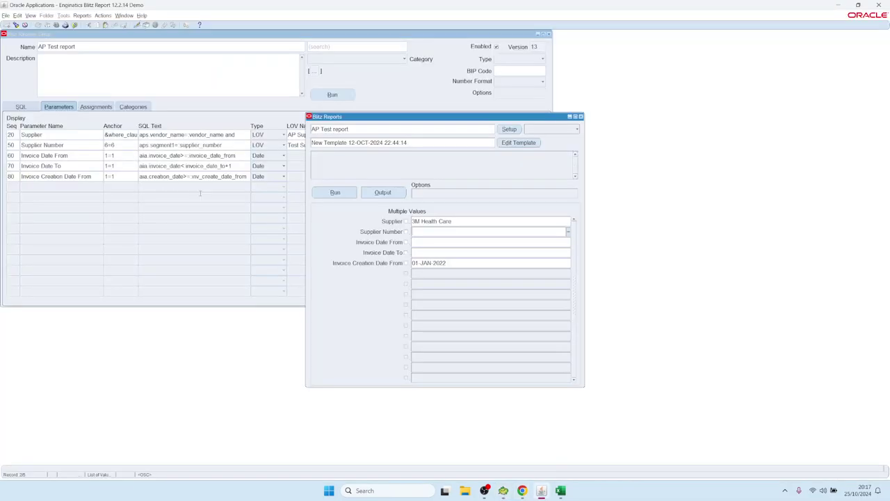
pyautogui.click(513, 130)
pyautogui.click(53, 186)
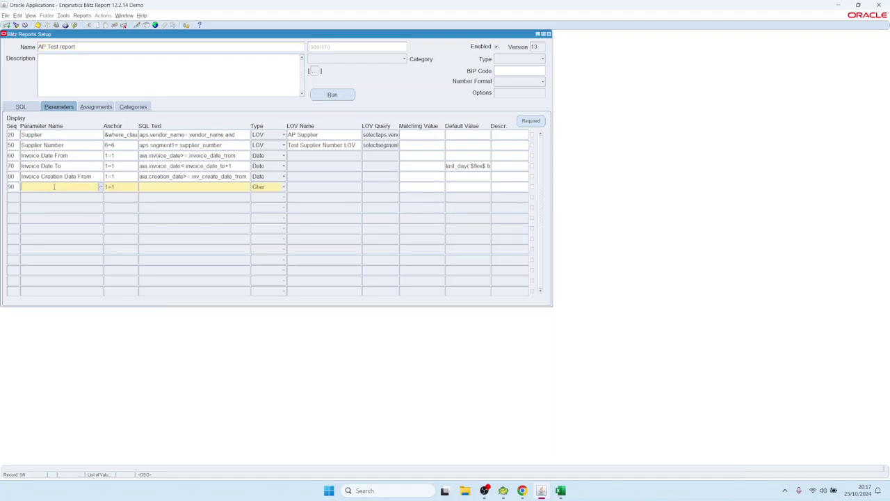
pyautogui.write('Sh')
pyautogui.press('BackSpace')
pyautogui.press('BackSpace')
pyautogui.click(123, 25)
# In the report SQL, add &supplier_columns on a new line below "aps.segment1 vendor_number," and remove the &where_clause line
pyautogui.click(31, 107)
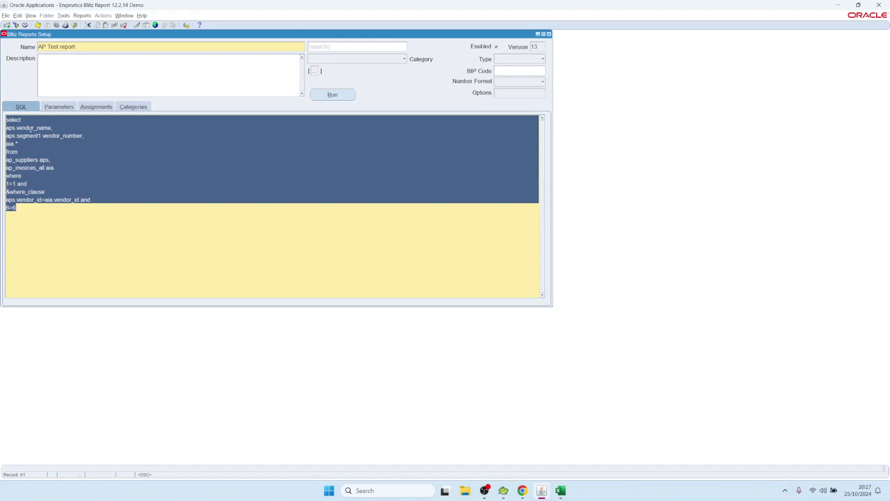
pyautogui.click(41, 172)
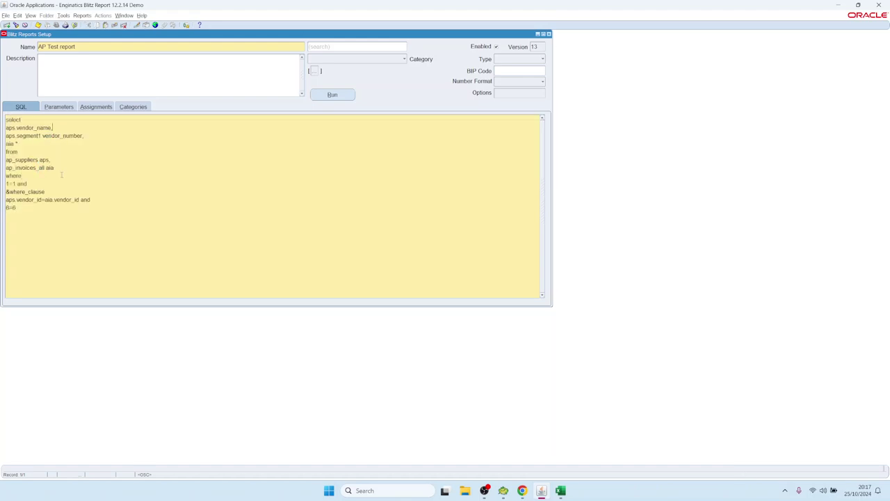
pyautogui.press('Down')
pyautogui.press('End')
pyautogui.press('Return')
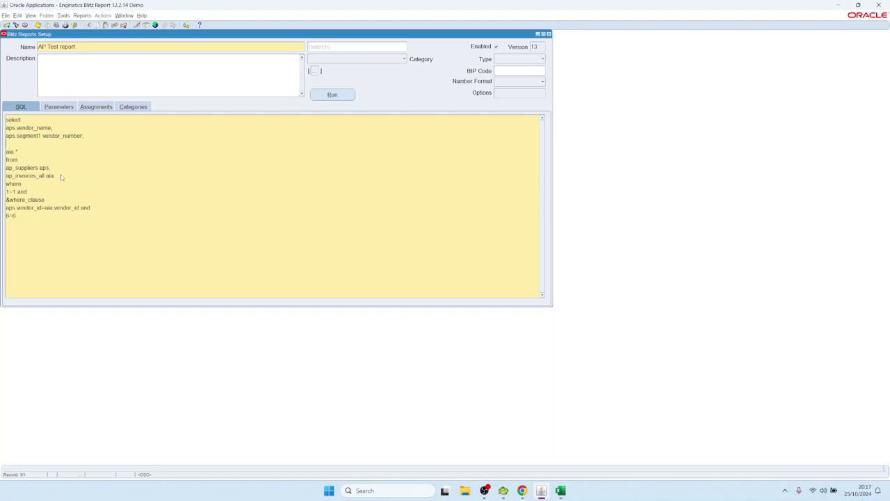
pyautogui.write('&supplier_columns')
pyautogui.tripleClick(63, 199)
pyautogui.press('Delete')
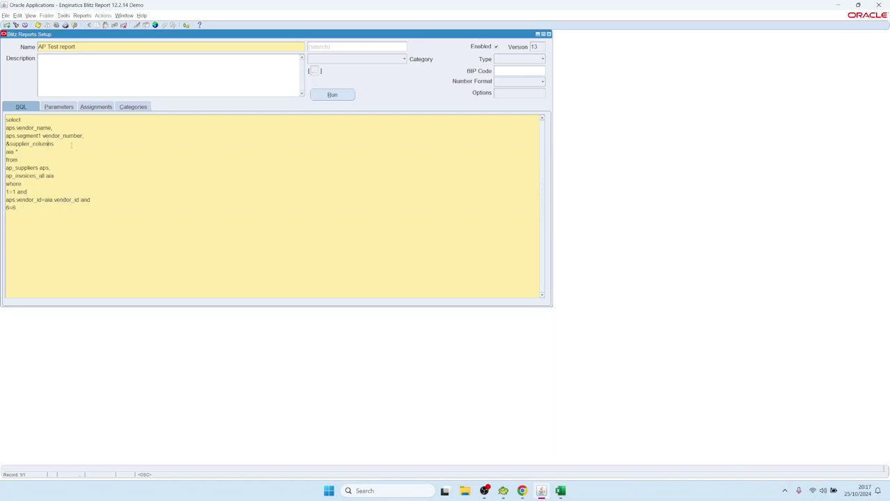
pyautogui.moveTo(54, 143); pyautogui.dragTo(7, 144)
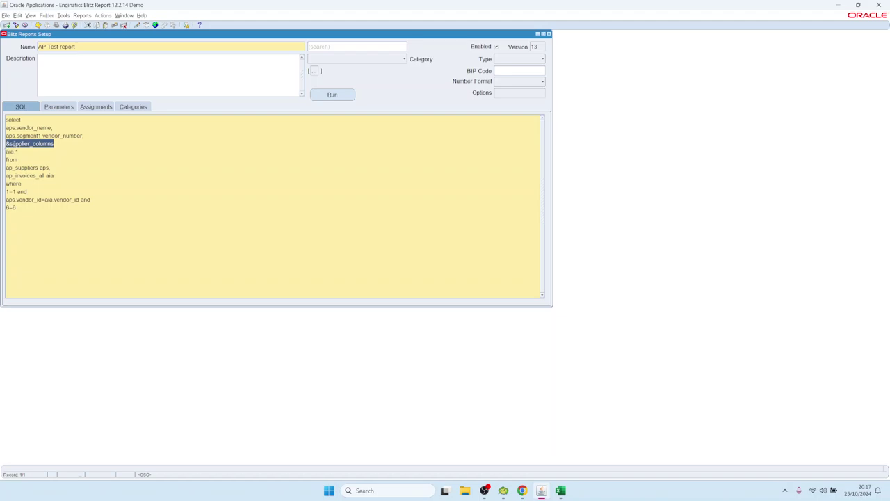
pyautogui.click(12, 145)
pyautogui.doubleClick(68, 145)
pyautogui.click(67, 109)
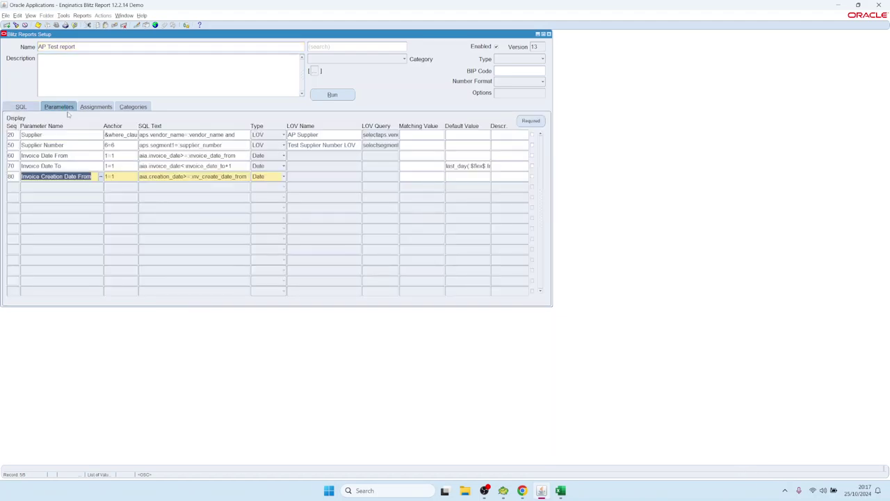
pyautogui.click(32, 107)
pyautogui.click(51, 155)
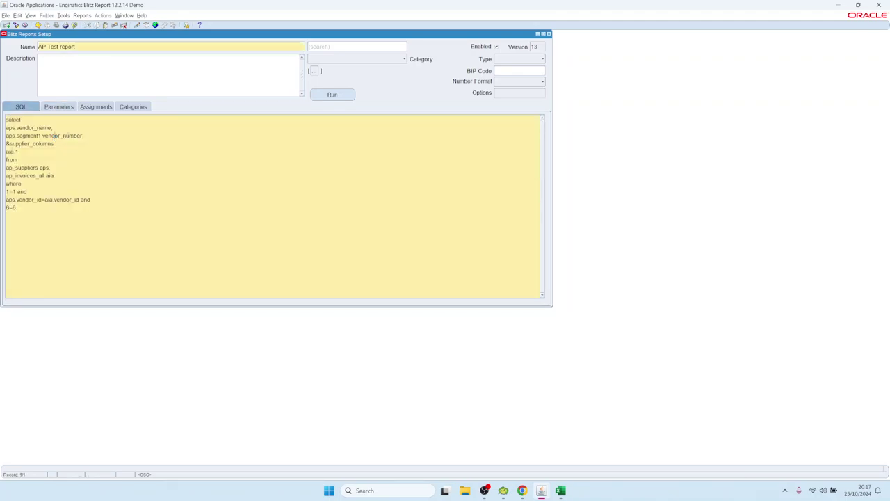
pyautogui.doubleClick(67, 145)
# Set the Supplier parameter's anchor back to 1=1 and run the AP Test report again
pyautogui.click(60, 108)
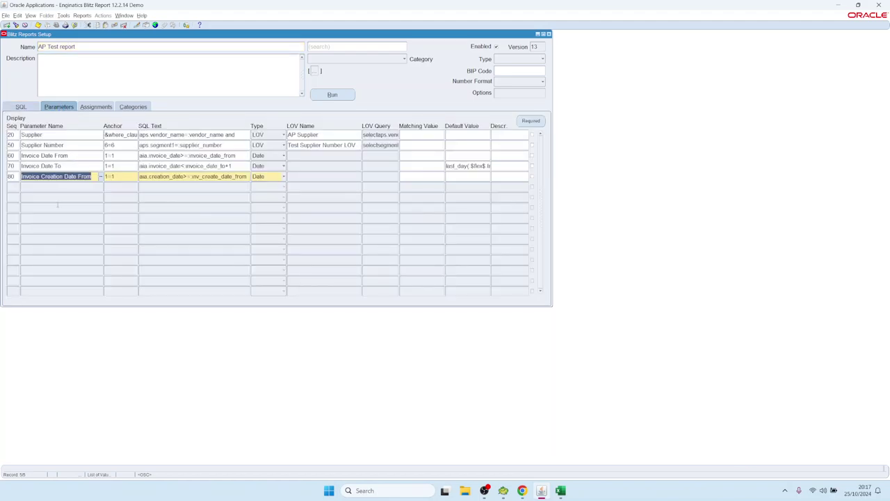
pyautogui.click(121, 135)
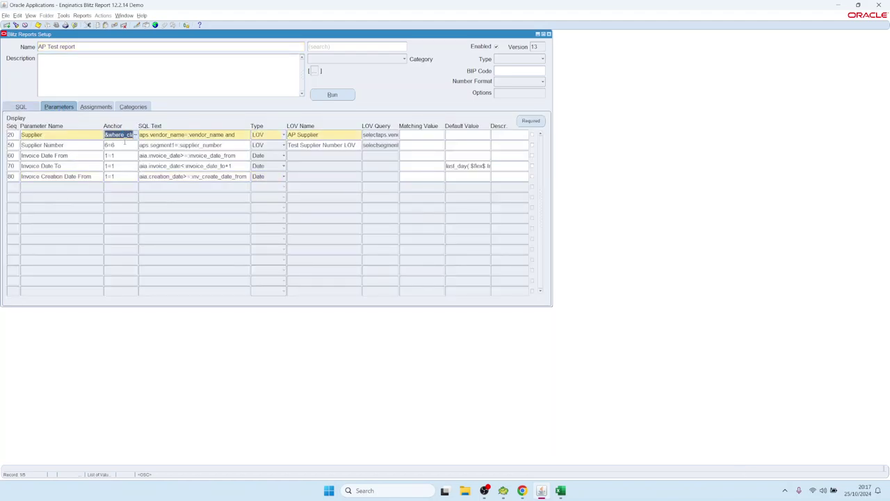
pyautogui.hotkey('ctrl', 'l')
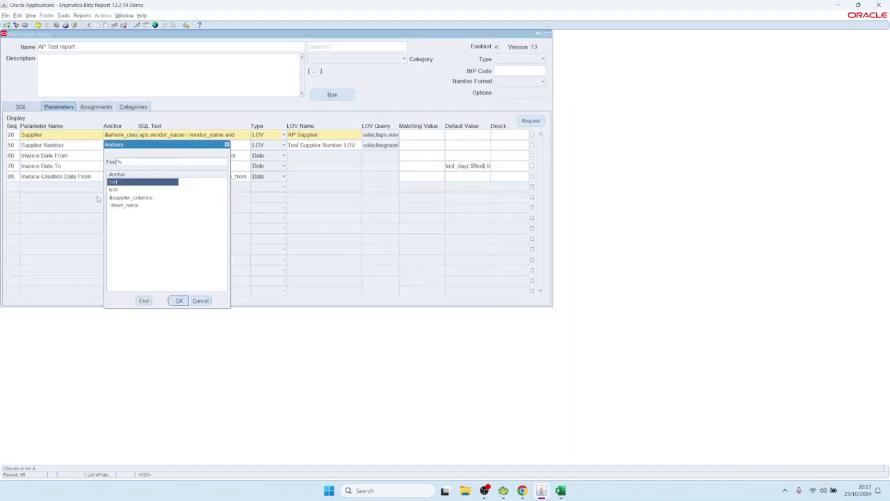
pyautogui.doubleClick(122, 183)
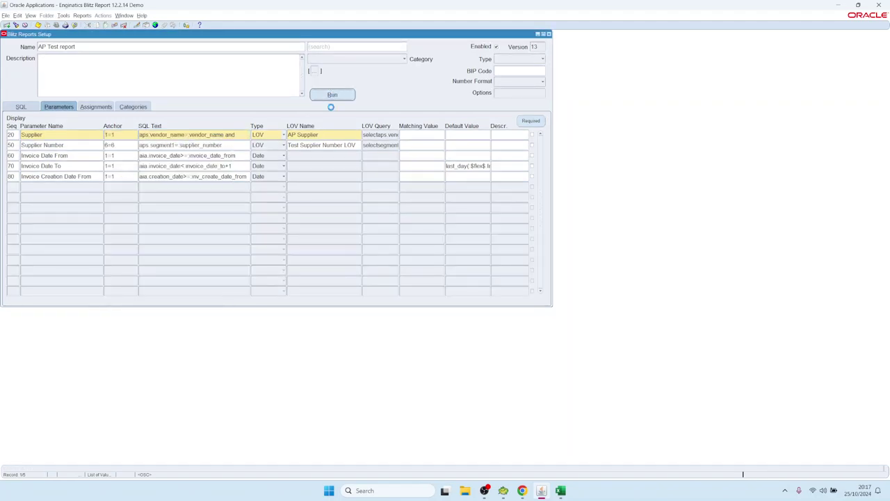
pyautogui.click(341, 194)
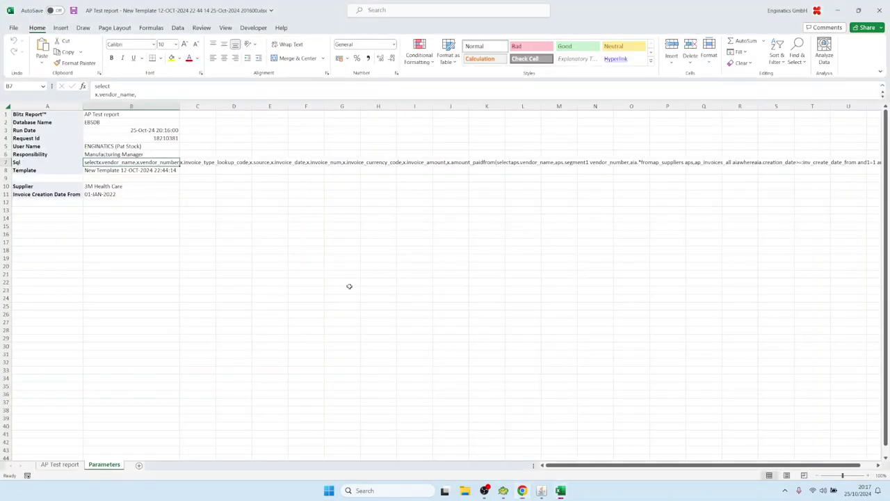
# Examine the Sql cell on the Parameters sheet of the new AP Test report output for how the unused &supplier_columns reference is handled
pyautogui.click(155, 224)
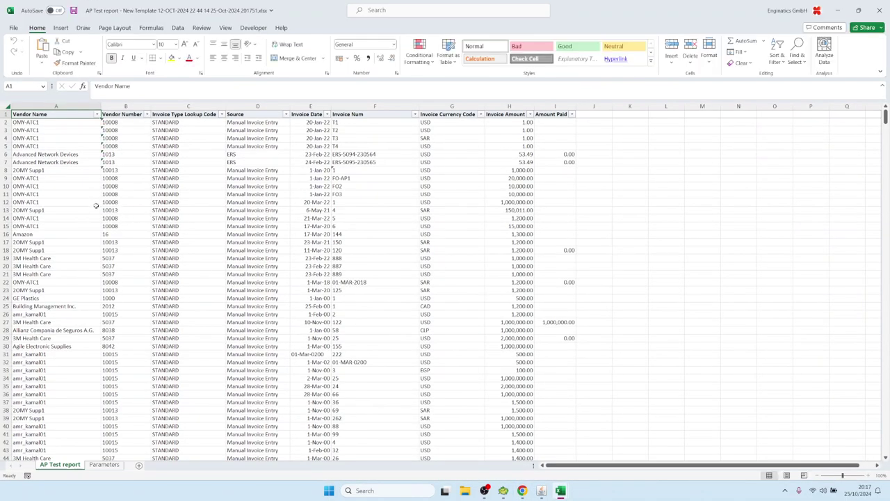
pyautogui.click(106, 466)
pyautogui.click(130, 163)
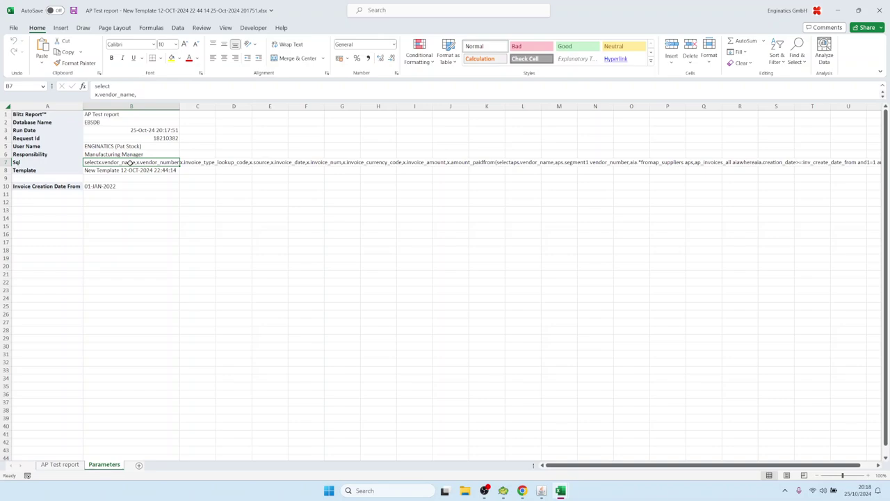
pyautogui.doubleClick(130, 163)
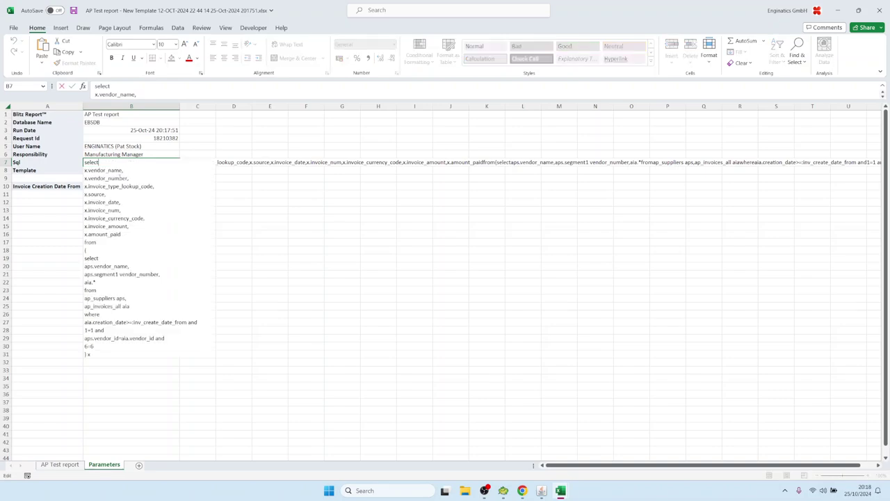
pyautogui.click(142, 179)
pyautogui.press('Escape')
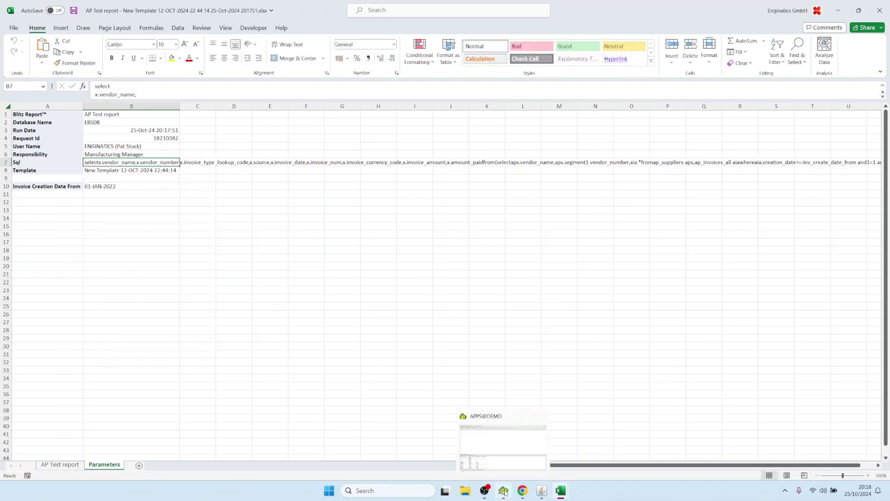
# Switch back to Oracle Applications and add a "Show supplier details" parameter with anchor &supplier_columns in the AP Test report setup
pyautogui.moveTo(542, 490)
pyautogui.click(529, 442)
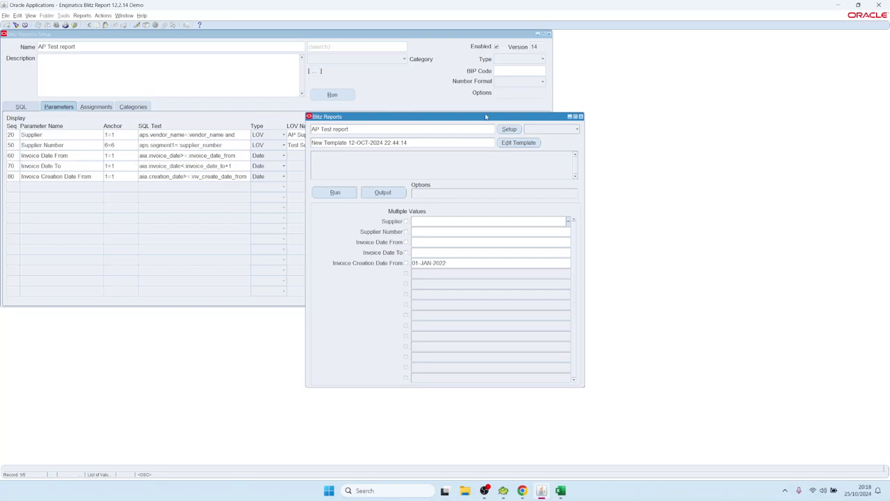
pyautogui.click(510, 129)
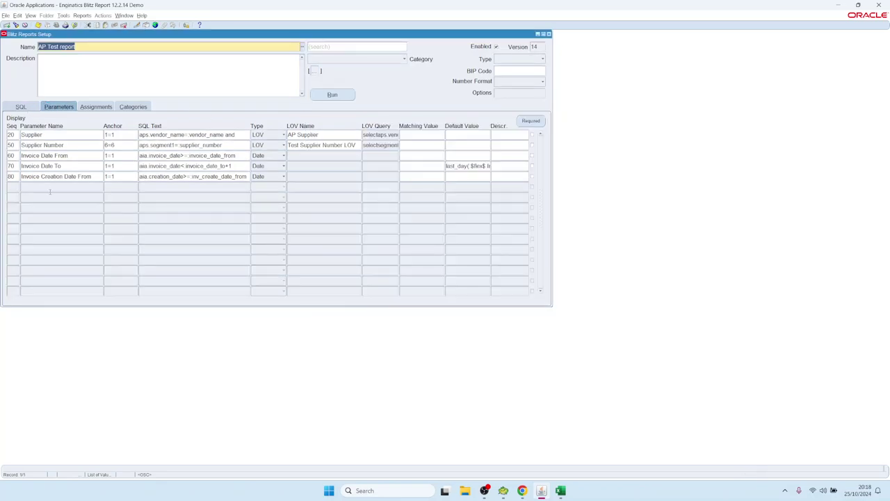
pyautogui.click(56, 187)
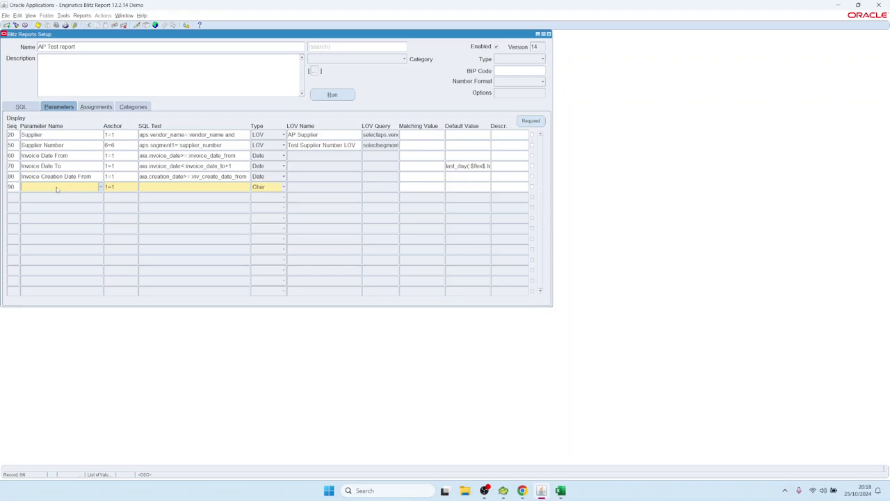
pyautogui.write('Show supplier details')
pyautogui.press('Tab')
pyautogui.click(137, 187)
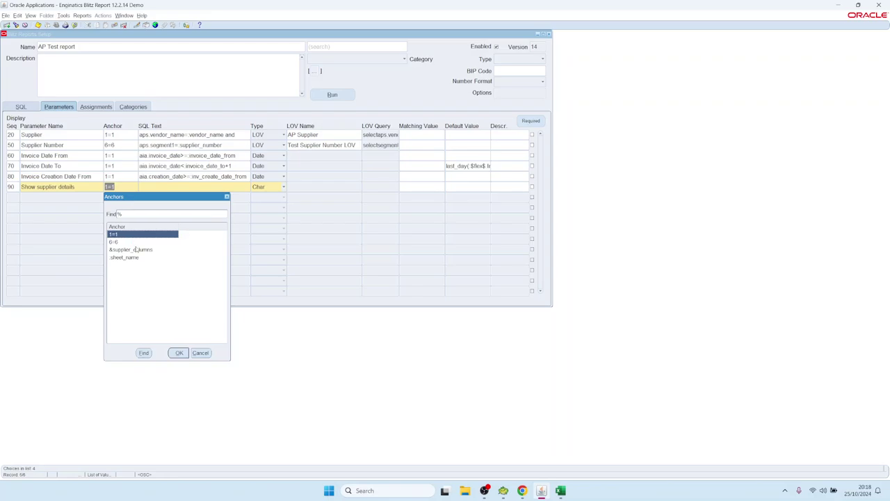
pyautogui.doubleClick(136, 249)
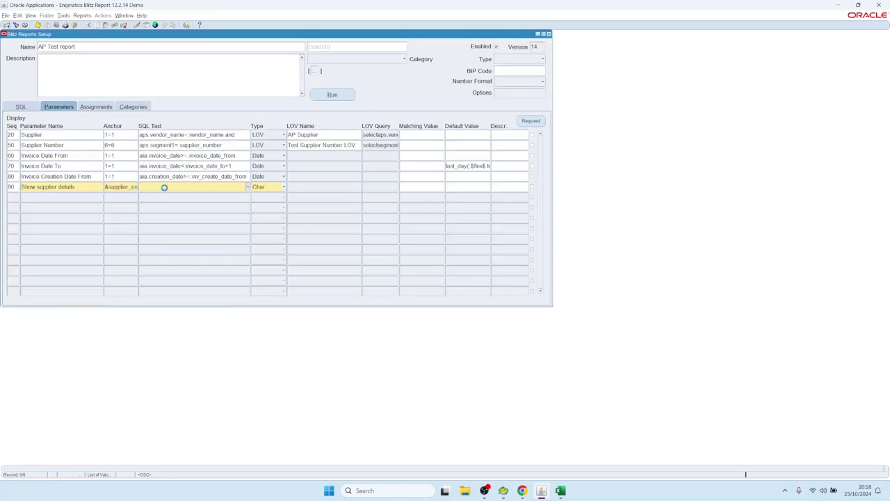
# Open the editor for the new parameter's SQL text, switch to Toad for Oracle and write "select * from ap_suppliers aps"
pyautogui.hotkey('ctrl', 'e')
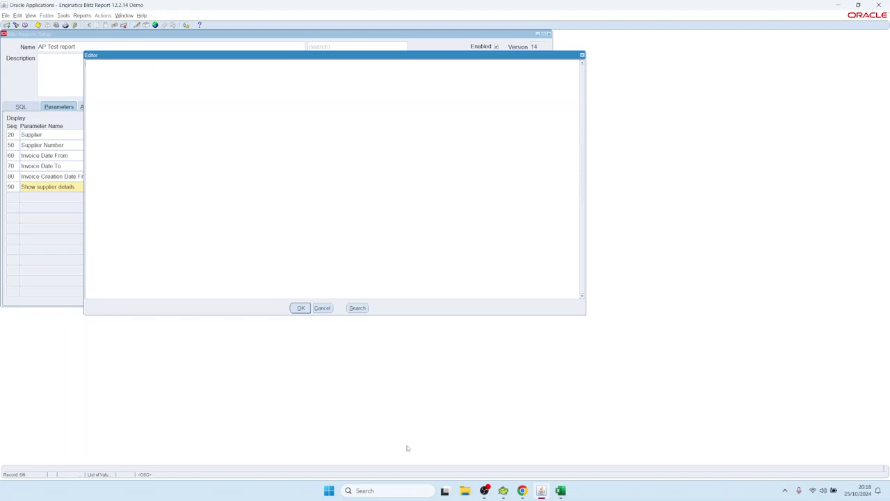
pyautogui.click(504, 490)
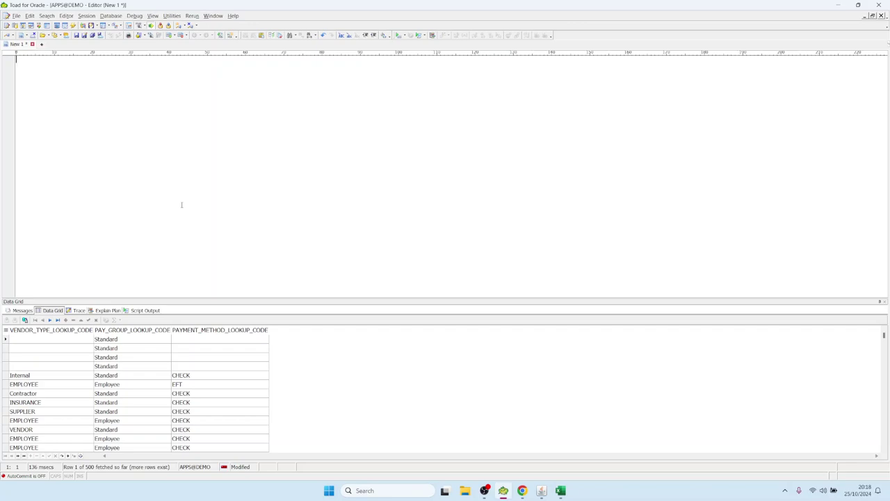
pyautogui.write('select')
pyautogui.press('Return')
pyautogui.write('* from')
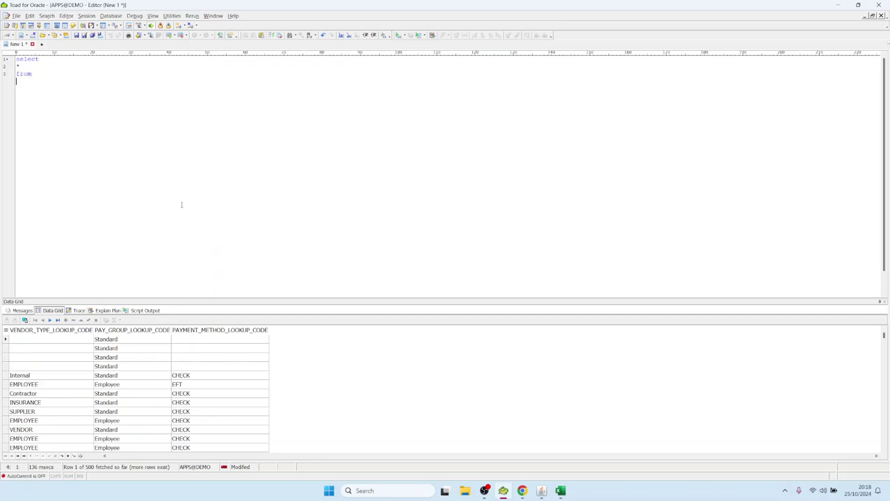
pyautogui.press('Return')
pyautogui.write('ap_suppliers aps.')
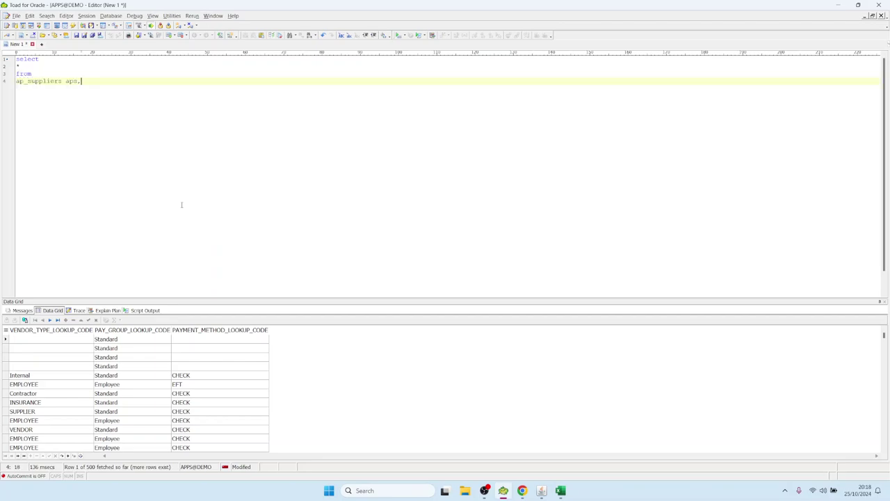
# Replace the * in the query with the column aps.vendor_type_lookup_code
pyautogui.press('Up')
pyautogui.press('Up')
pyautogui.press('Up')
pyautogui.press('Down')
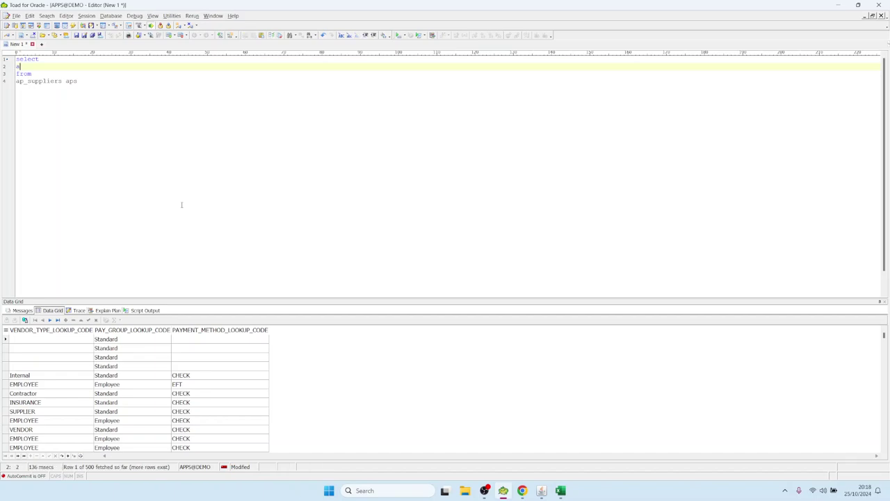
pyautogui.press('BackSpace')
pyautogui.write('aps.')
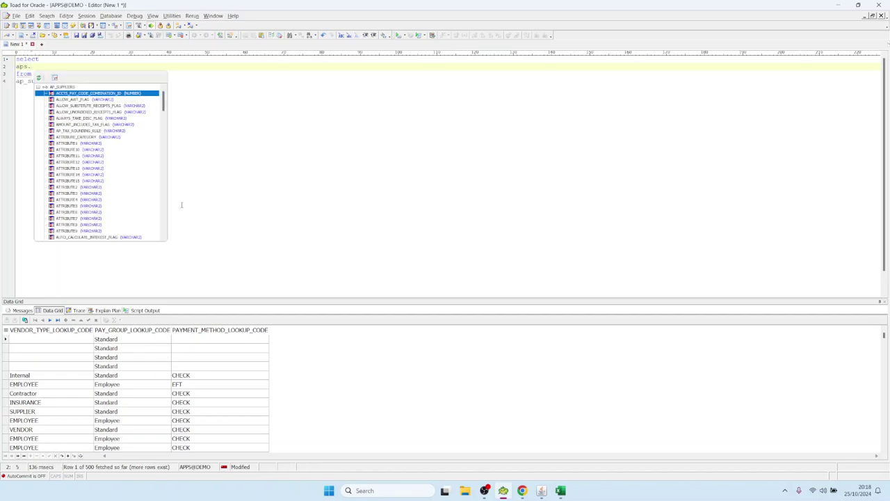
pyautogui.write('v')
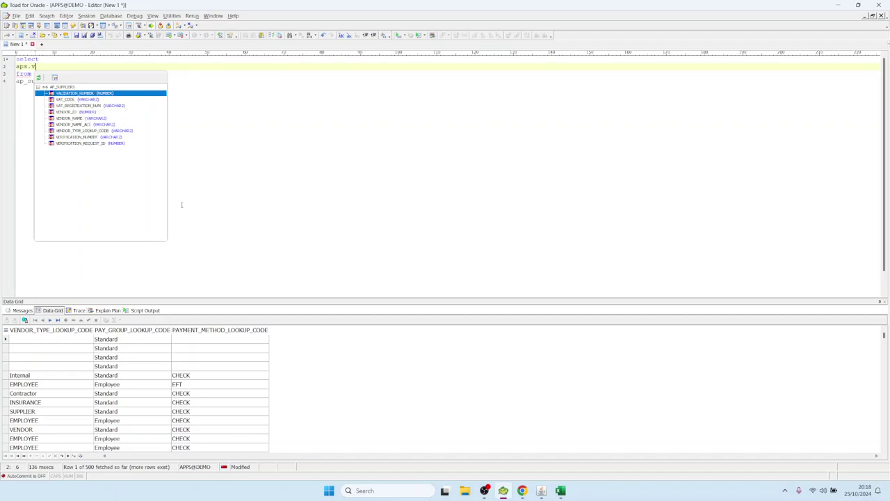
pyautogui.press('Down')
pyautogui.press('Down')
pyautogui.press('Down')
pyautogui.press('Down')
pyautogui.press('Down')
pyautogui.press('Down')
pyautogui.press('Return')
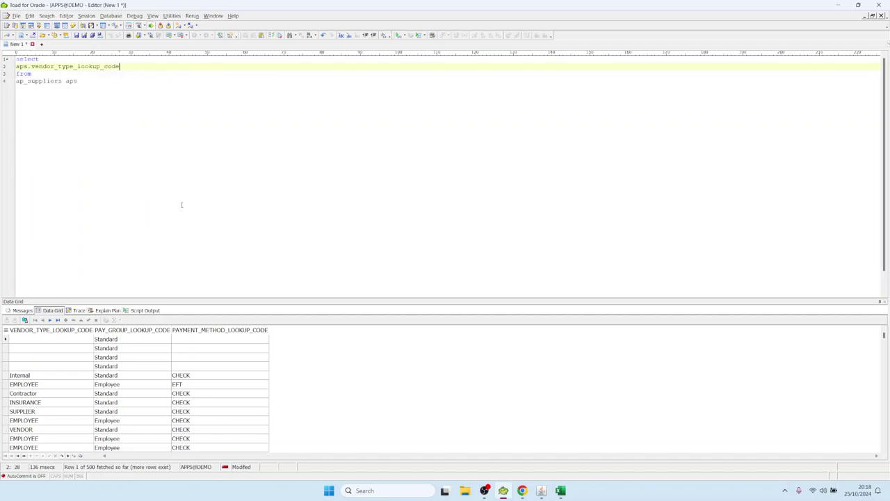
# Add aps.pay_group_lookup_code as a second column on a new line of the query
pyautogui.write(',')
pyautogui.press('Return')
pyautogui.write('aps.')
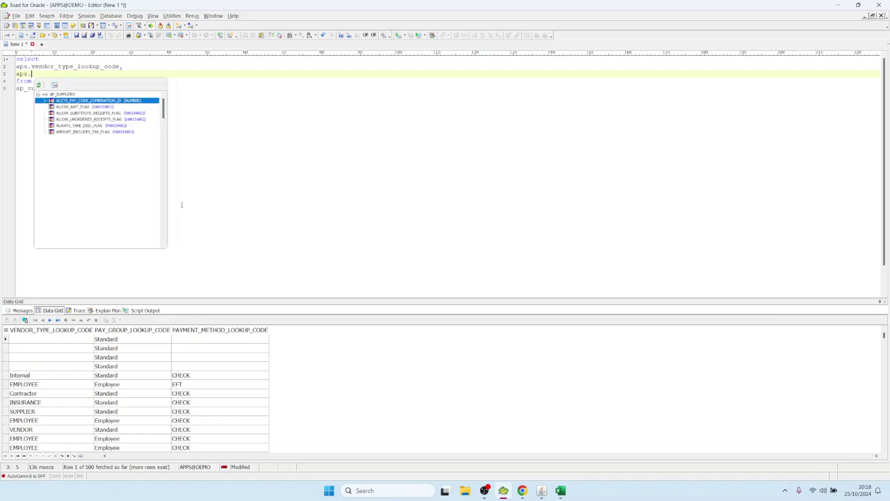
pyautogui.write('pa')
pyautogui.press('Down')
pyautogui.press('Down')
pyautogui.press('Down')
pyautogui.press('Down')
pyautogui.press('Down')
pyautogui.press('Down')
pyautogui.press('Down')
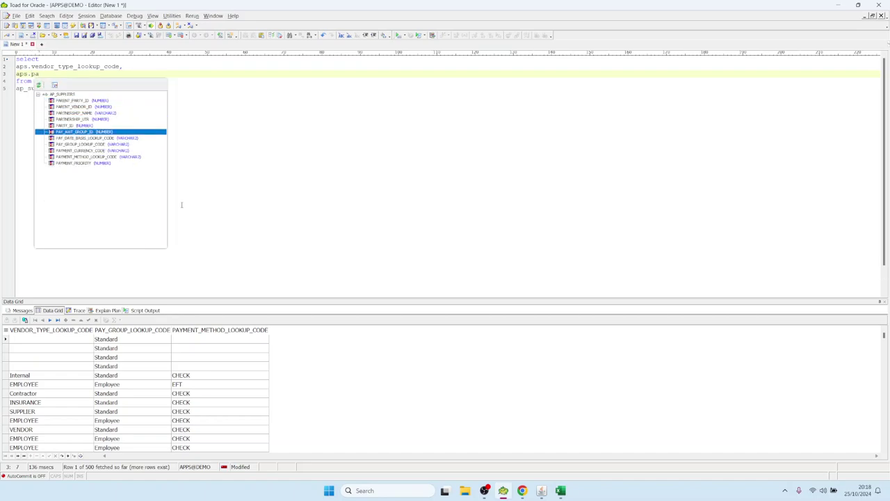
pyautogui.press('Return')
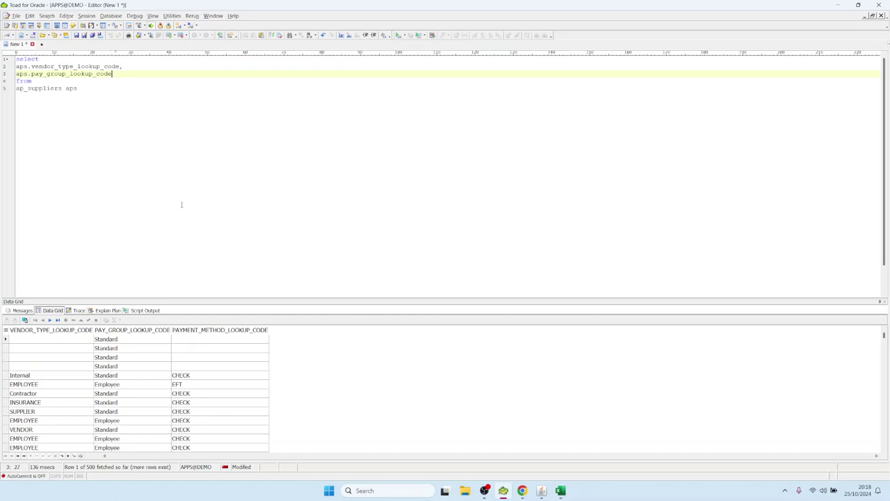
# Add aps.payment_method_lookup_code as a third column on a new line, ending it with a comma
pyautogui.write(',')
pyautogui.press('Return')
pyautogui.write('aps.')
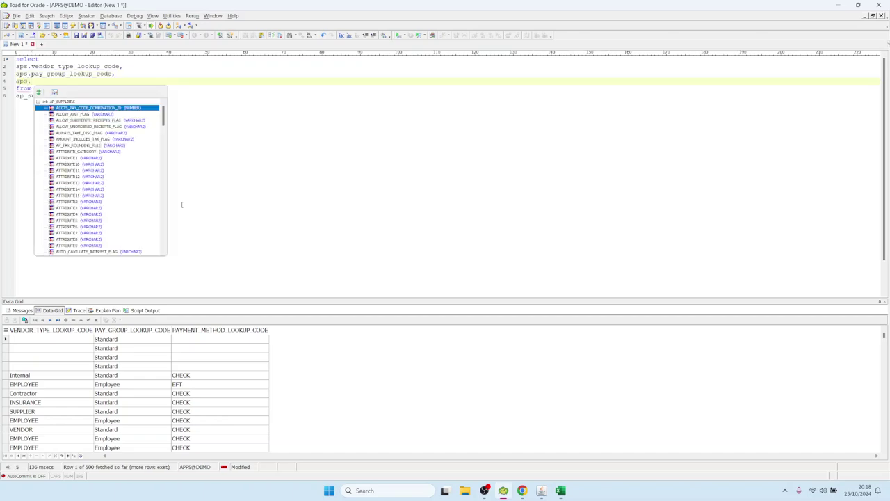
pyautogui.write('pay')
pyautogui.press('Down')
pyautogui.press('Down')
pyautogui.press('Down')
pyautogui.press('Down')
pyautogui.press('Down')
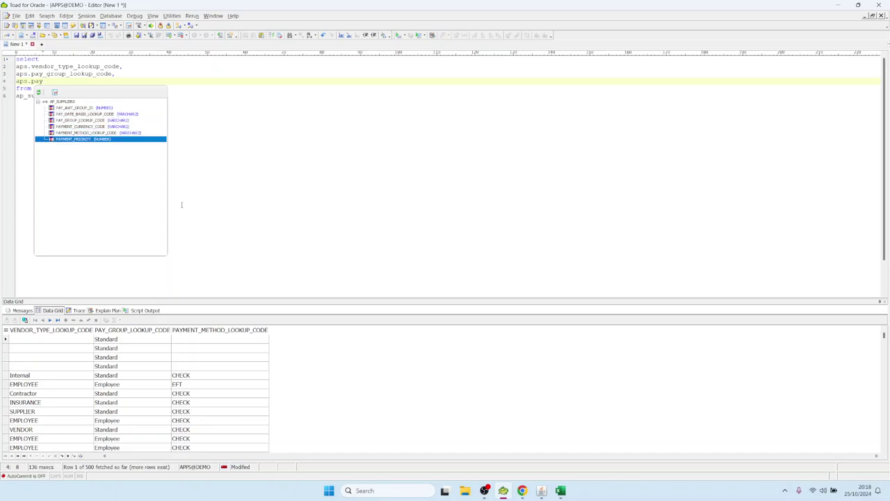
pyautogui.press('Up')
pyautogui.press('Return')
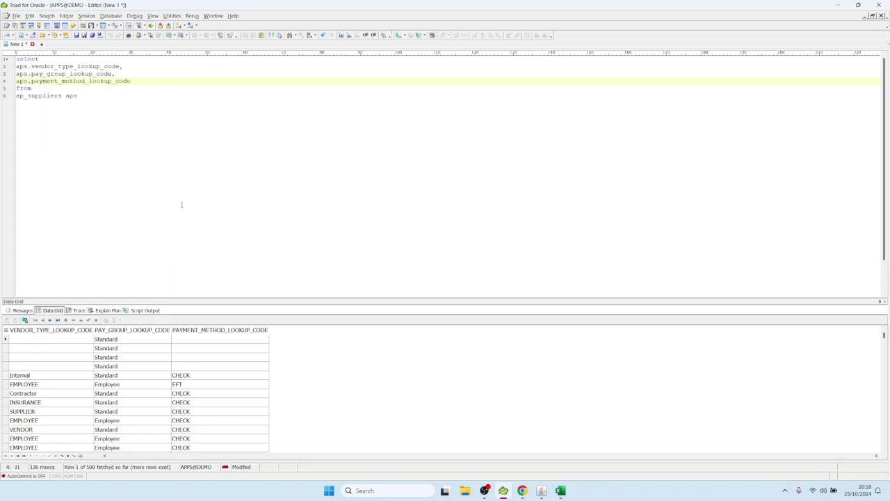
pyautogui.write(',')
# Copy the three column lines from the query into the SQL text of the Show supplier details parameter in Oracle Applications
pyautogui.hotkey('shift', 'Up')
pyautogui.hotkey('shift', 'Up')
pyautogui.hotkey('shift', 'Home')
pyautogui.hotkey('ctrl', 'c')
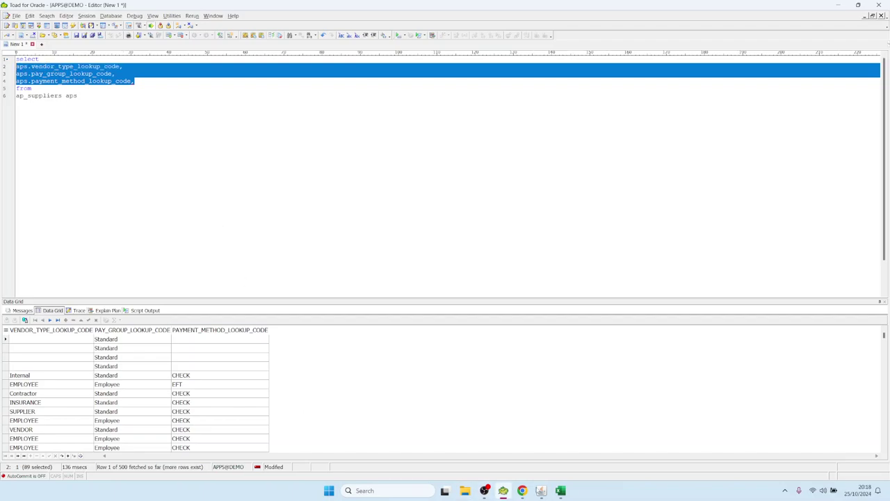
pyautogui.click(541, 490)
pyautogui.hotkey('ctrl', 'v')
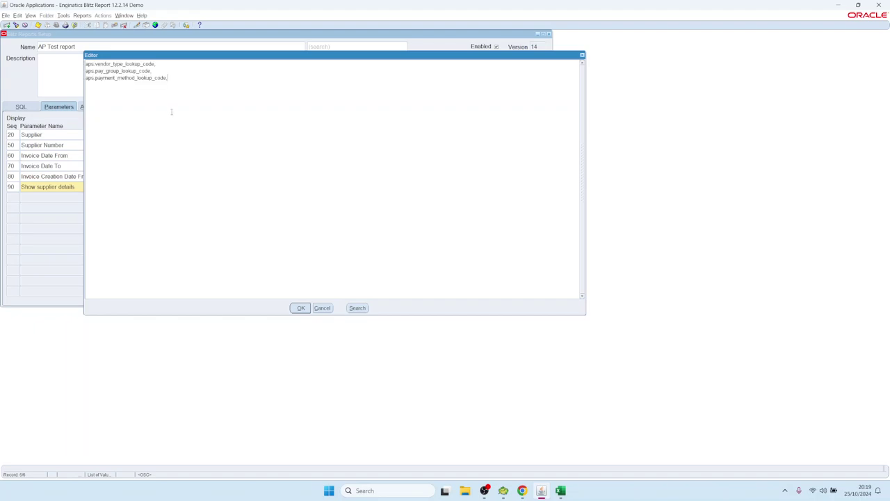
pyautogui.click(300, 308)
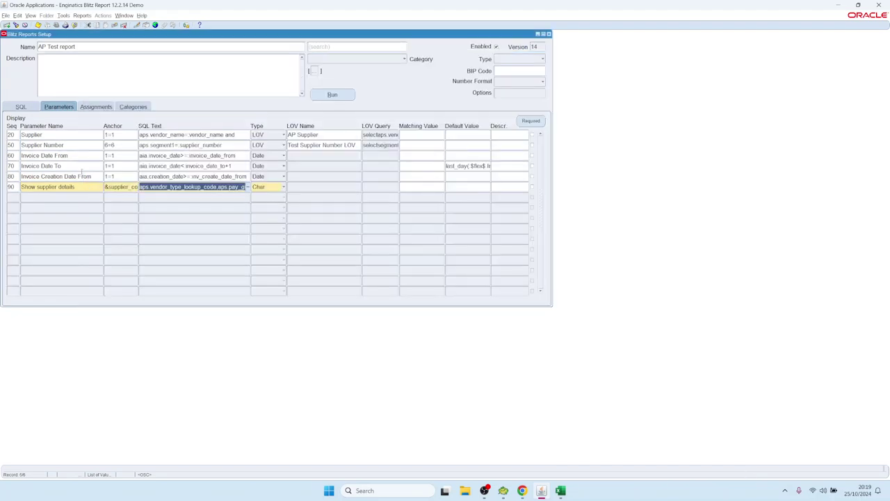
# Open the run form of the AP Test report and review the SQL text of the Show supplier details parameter
pyautogui.click(169, 187)
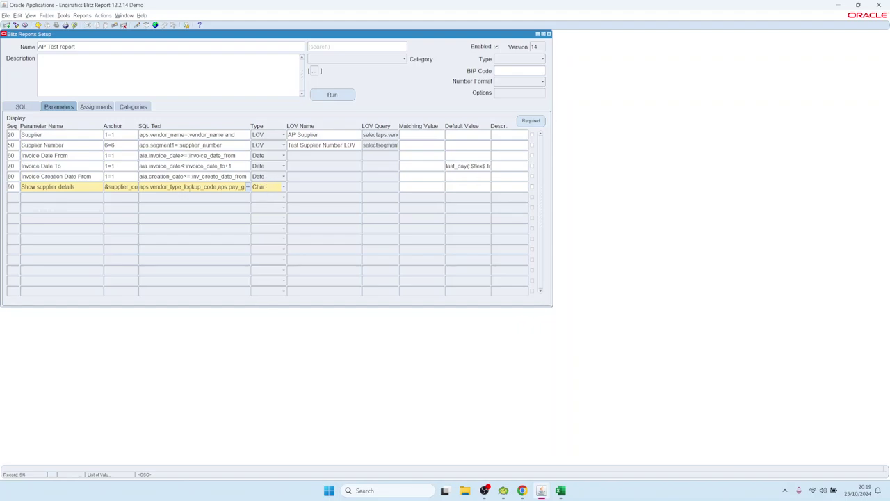
pyautogui.click(189, 186)
pyautogui.click(76, 186)
pyautogui.click(339, 96)
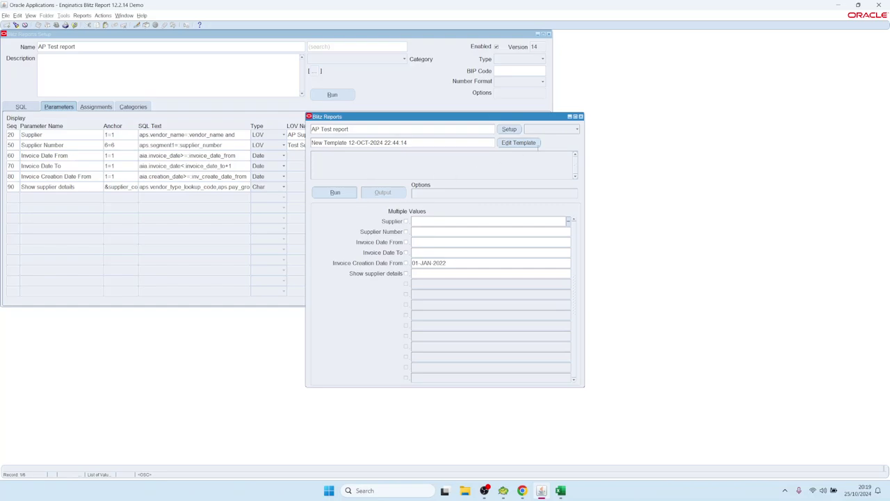
pyautogui.click(422, 273)
pyautogui.click(139, 187)
pyautogui.moveTo(139, 187); pyautogui.dragTo(328, 185)
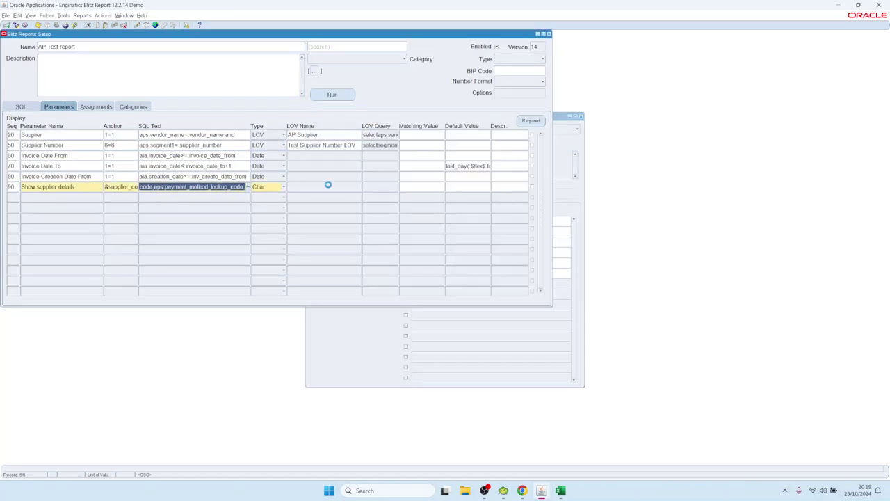
# Set Show supplier details to Y and run the AP Test report
pyautogui.click(364, 341)
pyautogui.write('qf3wfrew')
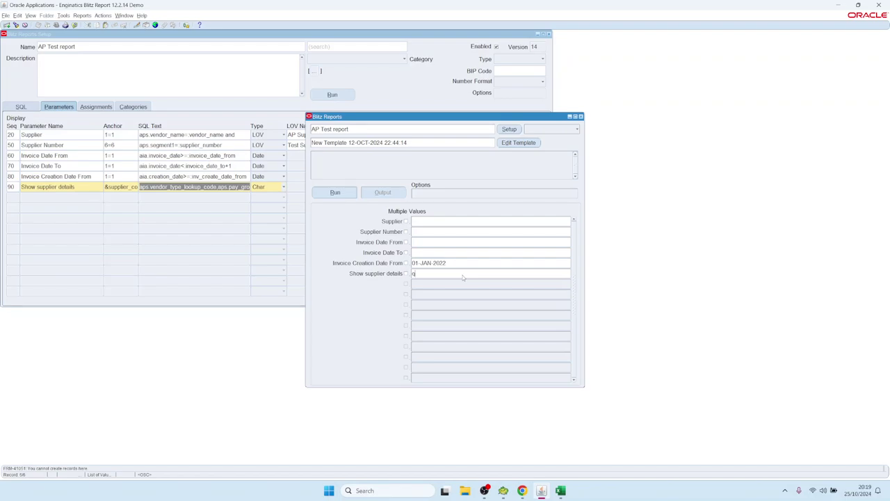
pyautogui.write('f')
pyautogui.hotkey('shift', 'Home')
pyautogui.write('Y')
pyautogui.click(354, 194)
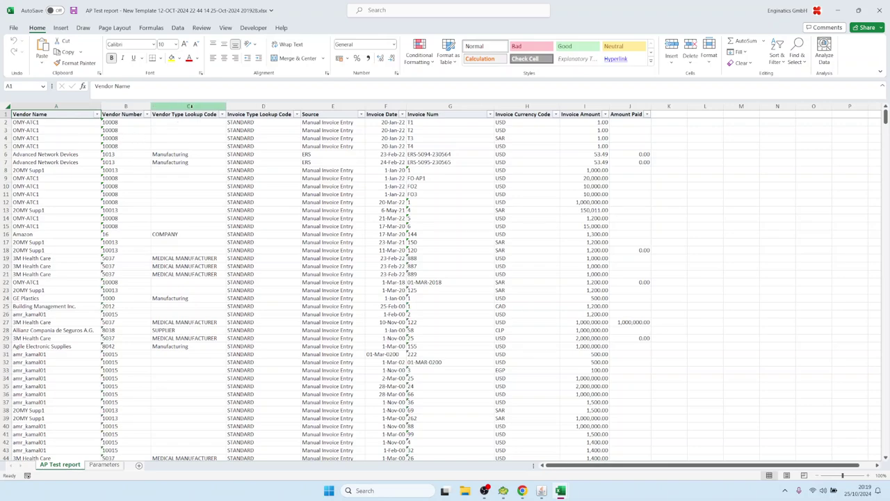
# Check the output for the added supplier columns and open the generated SQL in the Sql cell of the Parameters sheet
pyautogui.moveTo(208, 106); pyautogui.dragTo(240, 106)
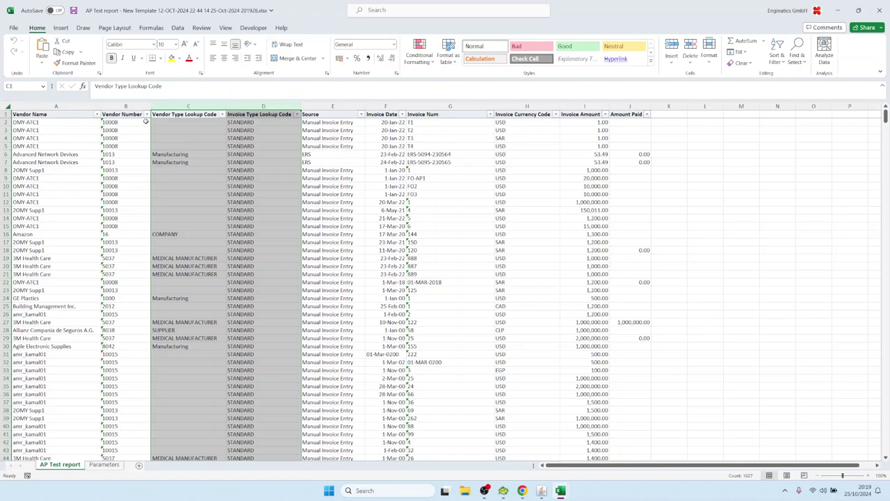
pyautogui.moveTo(170, 146); pyautogui.dragTo(169, 139)
pyautogui.click(104, 465)
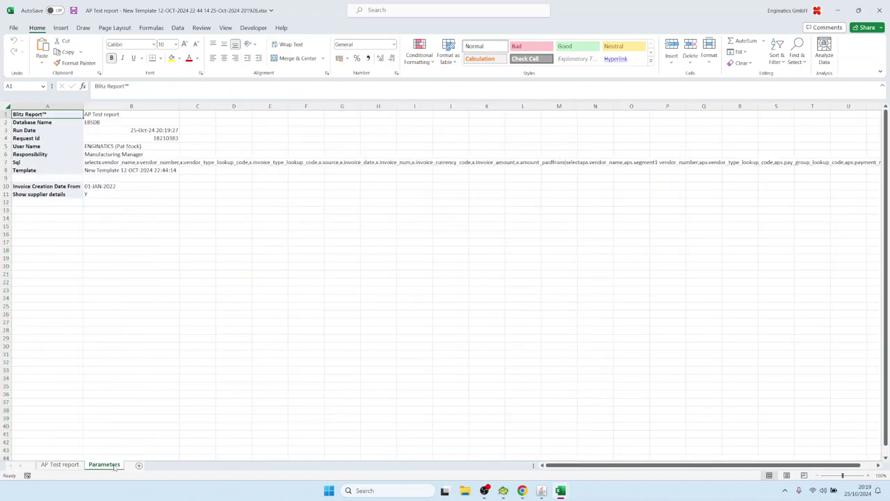
pyautogui.click(109, 171)
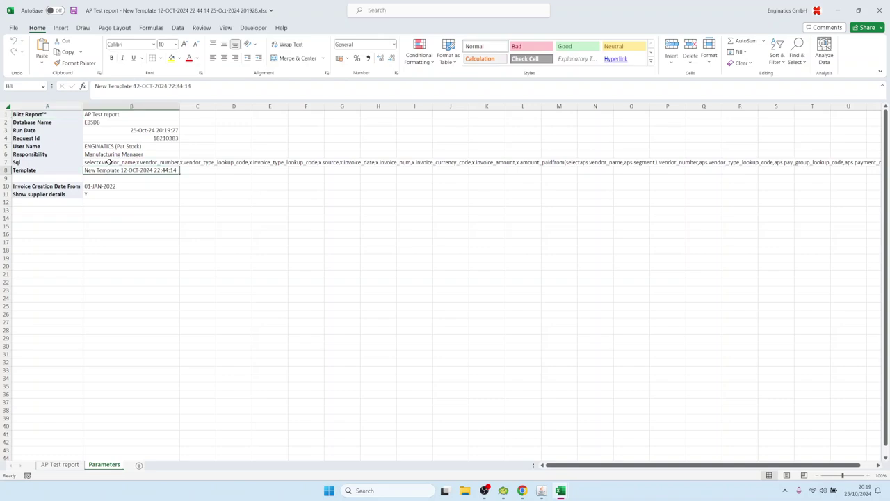
pyautogui.doubleClick(108, 161)
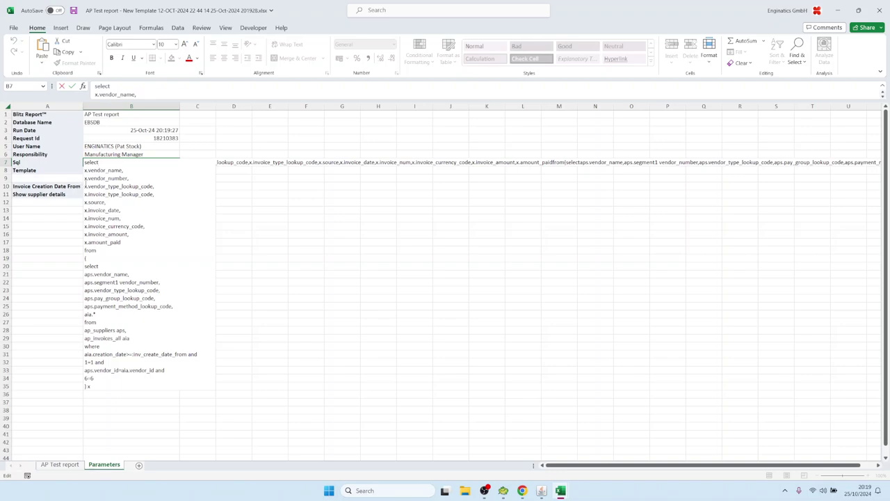
# Examine the vendor_type_lookup_code line in the generated SQL of the Parameters sheet and leave the cell without editing it
pyautogui.moveTo(85, 185); pyautogui.dragTo(161, 186)
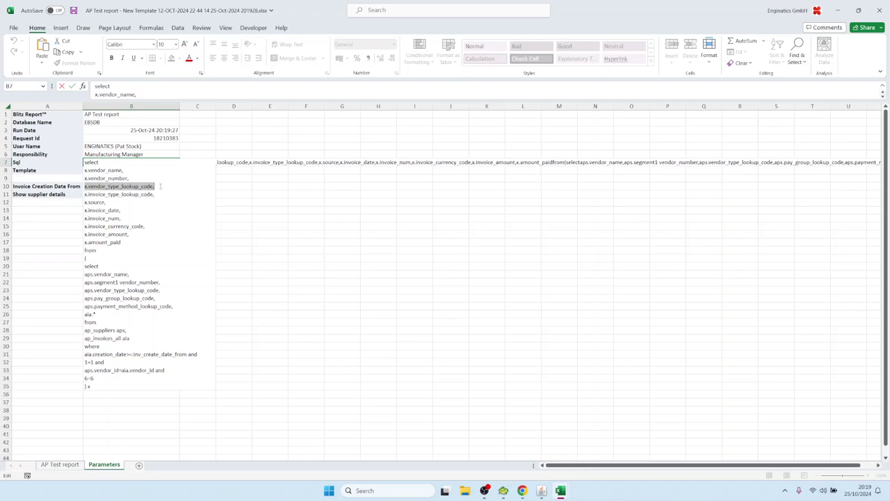
pyautogui.click(140, 186)
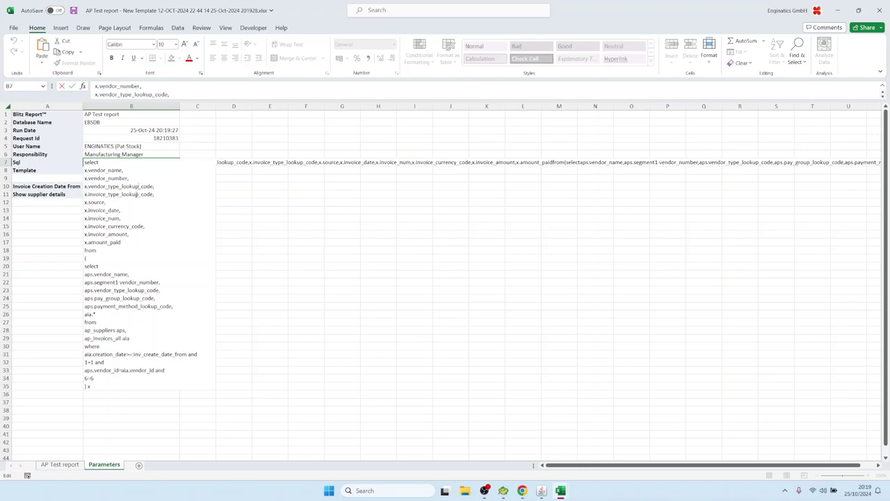
pyautogui.press('Escape')
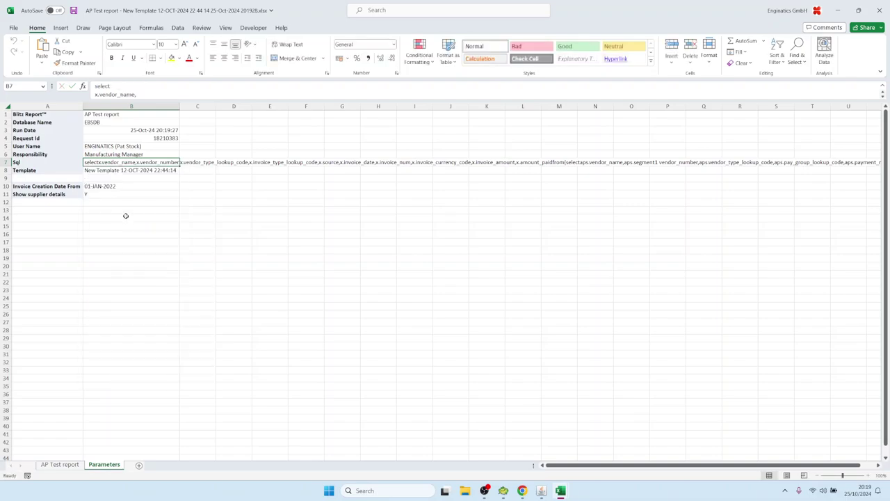
# In Oracle Applications, clear the template, run the AP Test report and inspect the three supplier detail columns in the output
pyautogui.moveTo(541, 491)
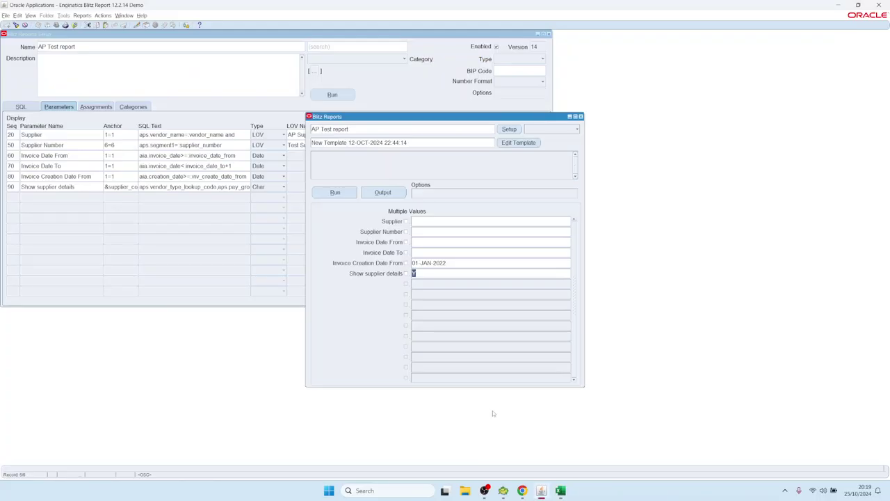
pyautogui.click(536, 451)
pyautogui.click(416, 143)
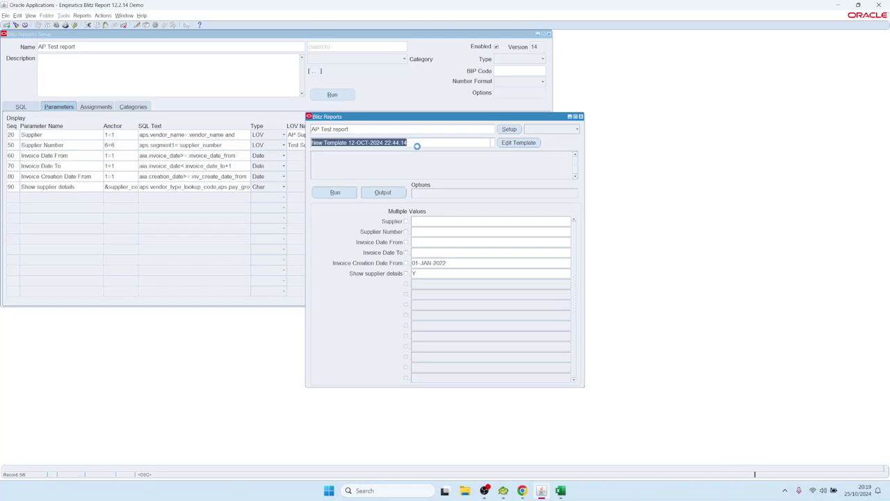
pyautogui.press('Delete')
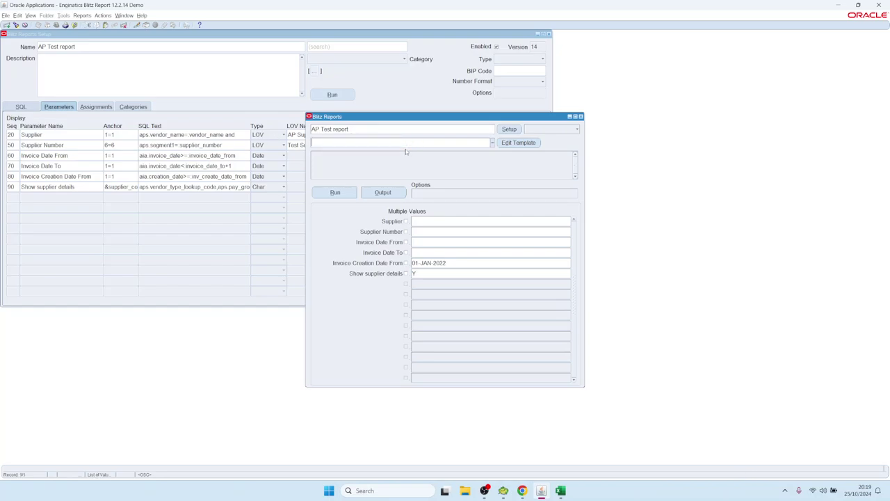
pyautogui.click(339, 188)
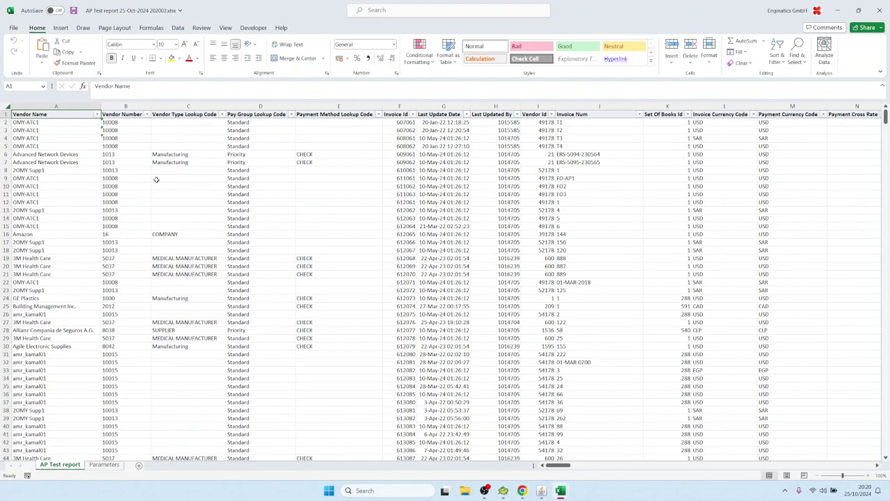
pyautogui.moveTo(185, 106); pyautogui.dragTo(324, 183)
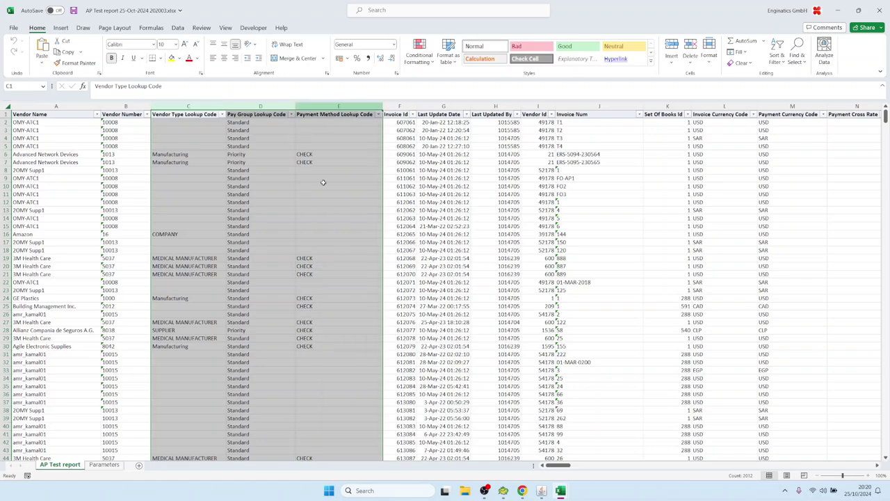
# Back in Oracle Applications, clear Show supplier details and rerun the AP Test report
pyautogui.moveTo(541, 491)
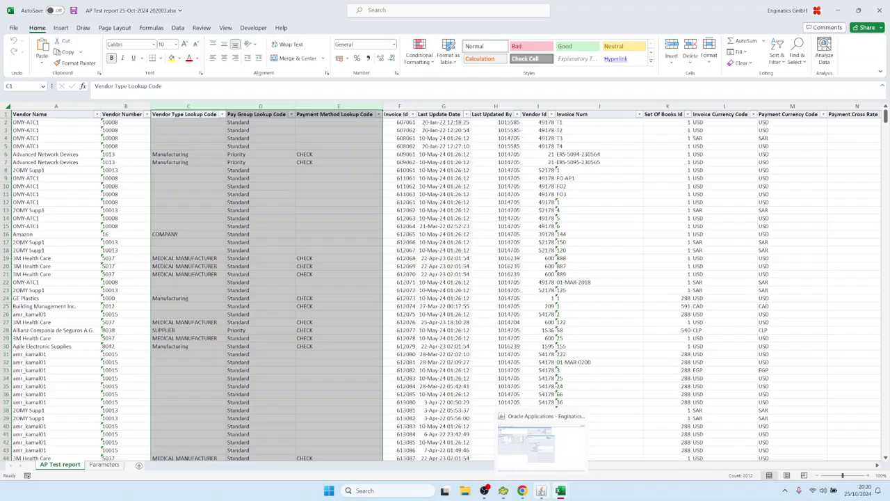
pyautogui.click(541, 490)
pyautogui.click(434, 274)
pyautogui.press('BackSpace')
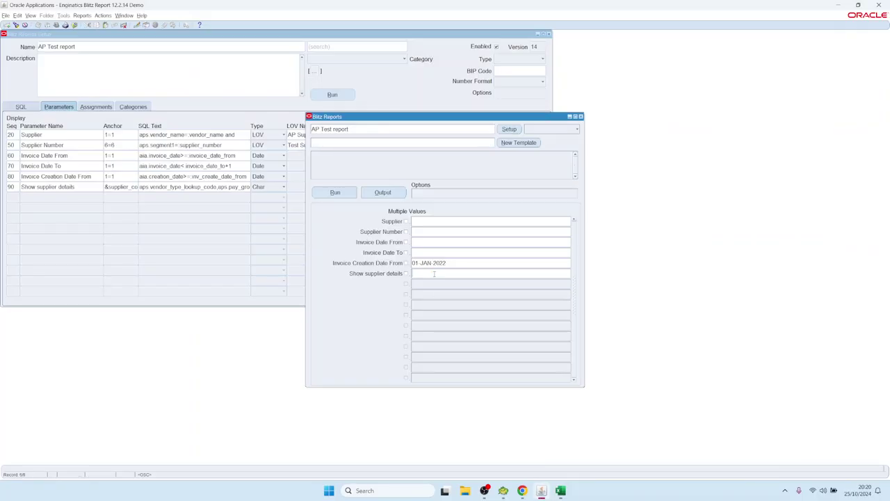
pyautogui.click(335, 192)
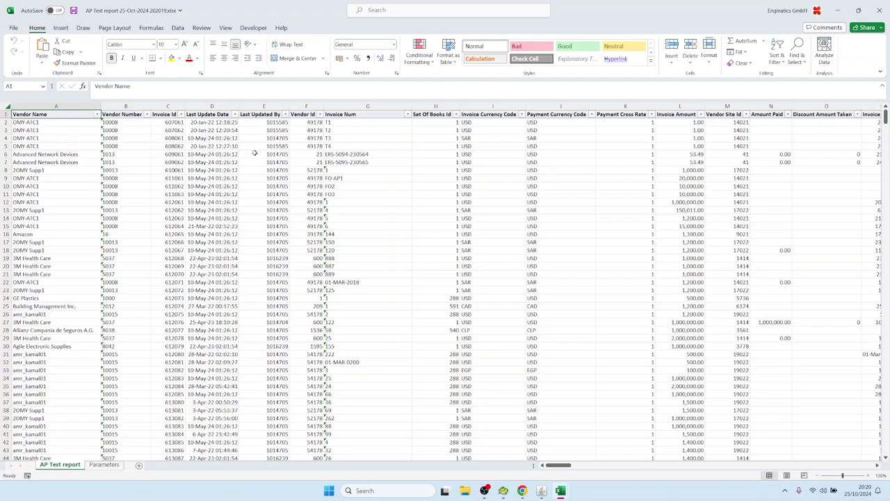
# In the AP Test report setup, change the Show supplier details parameter type to LOV and assign the LOV named Yes
pyautogui.click(541, 491)
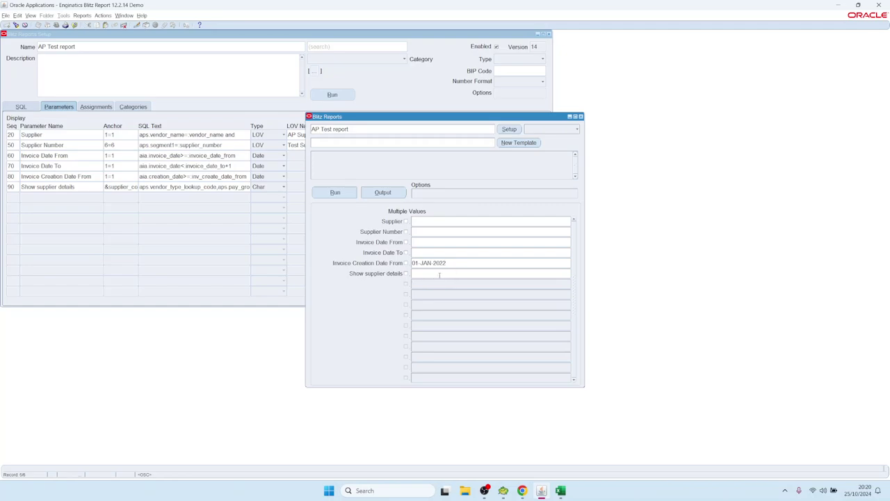
pyautogui.click(505, 131)
pyautogui.click(271, 187)
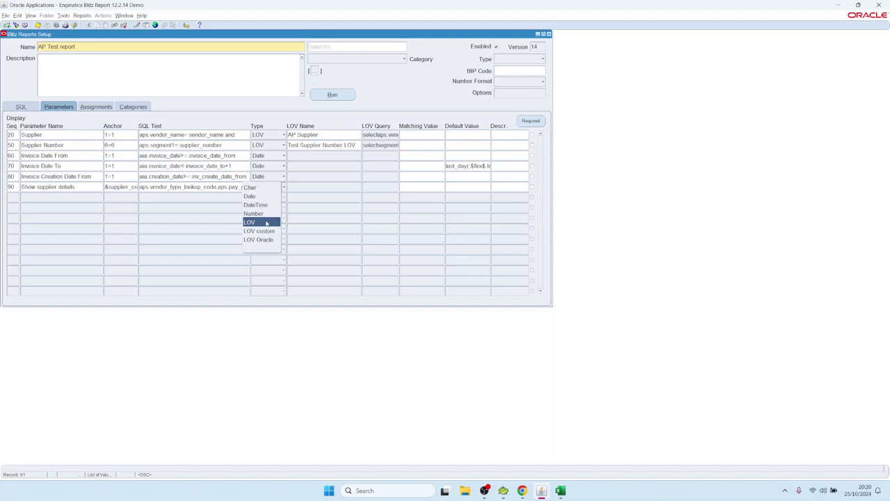
pyautogui.moveTo(22, 187); pyautogui.dragTo(56, 186)
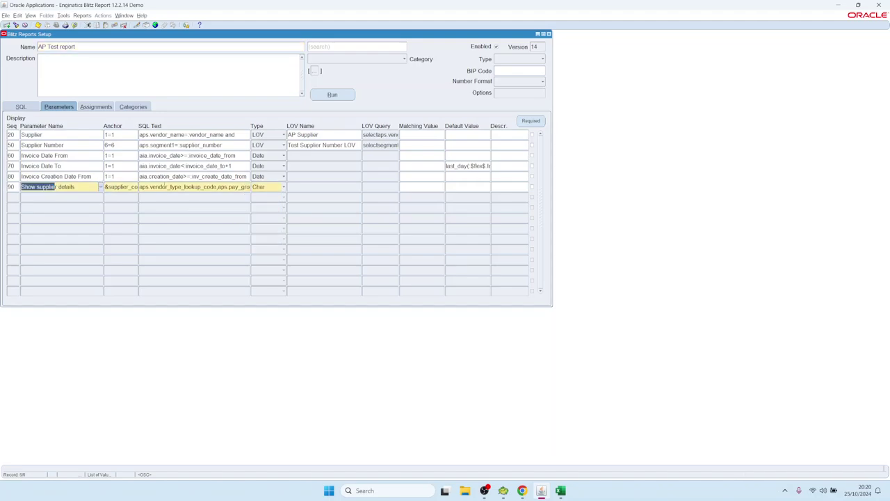
pyautogui.moveTo(171, 186); pyautogui.dragTo(139, 186)
pyautogui.click(265, 188)
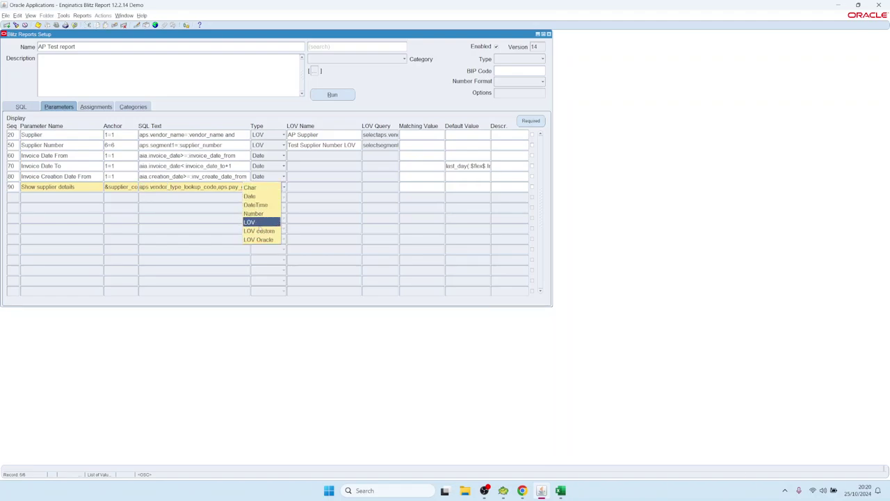
pyautogui.click(259, 222)
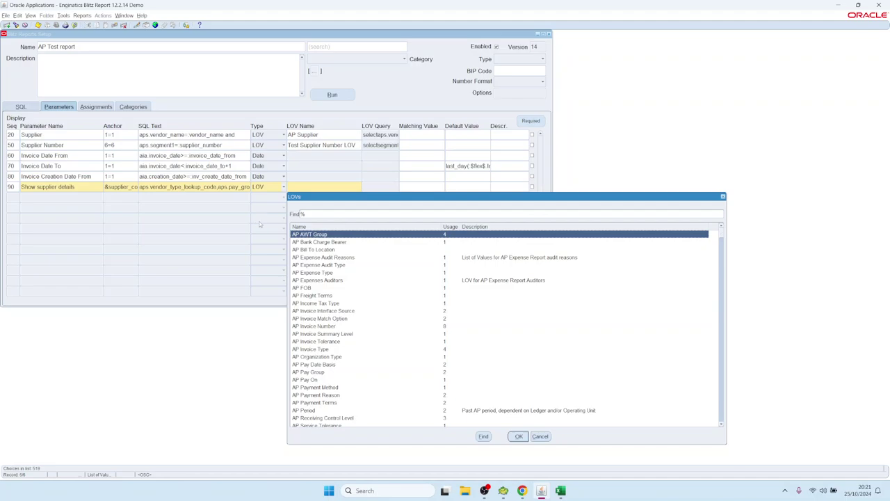
pyautogui.write('yes')
pyautogui.click(299, 242)
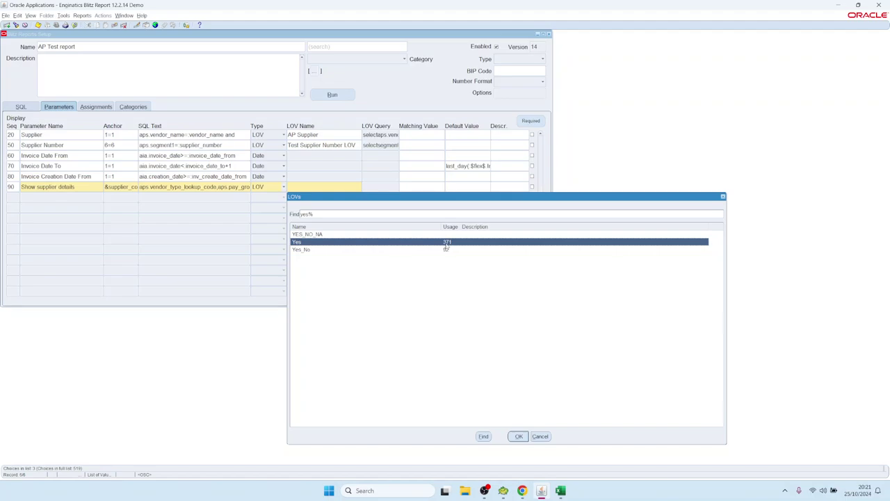
pyautogui.doubleClick(317, 242)
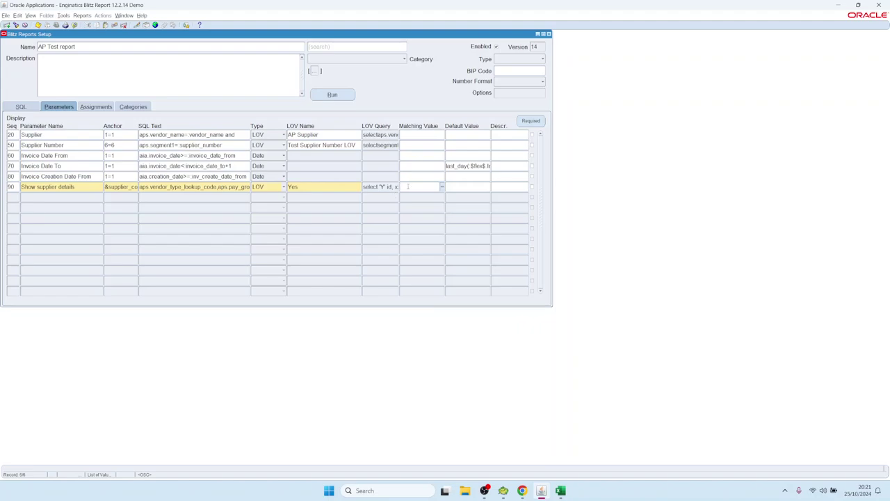
# Open the definition of the Yes LOV, review its query, and save and close it
pyautogui.click(378, 187)
pyautogui.doubleClick(371, 193)
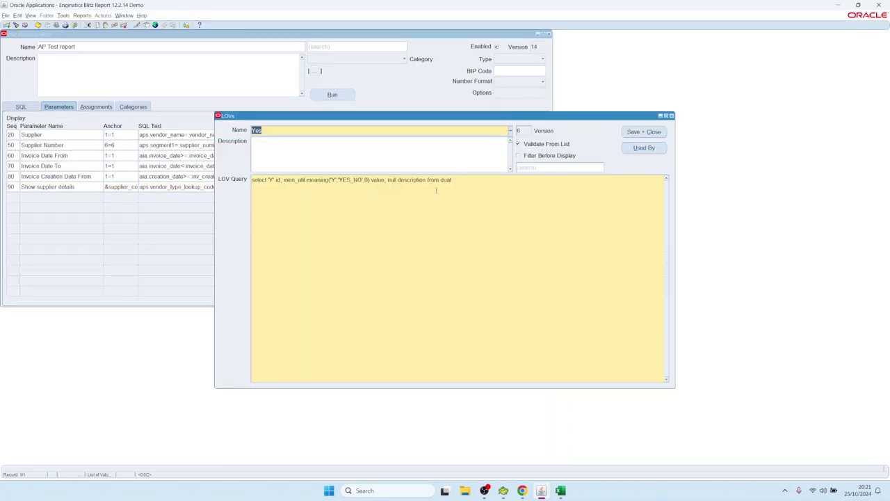
pyautogui.click(461, 181)
pyautogui.hotkey('ctrl', 'a')
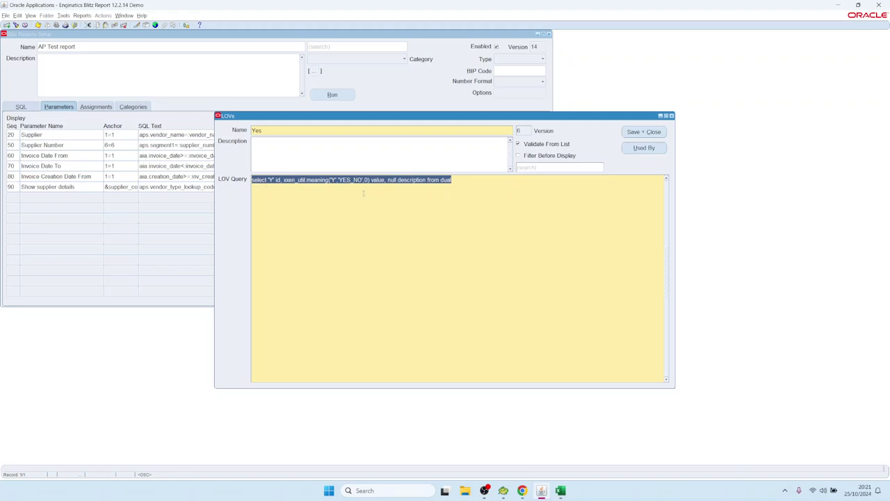
pyautogui.click(640, 131)
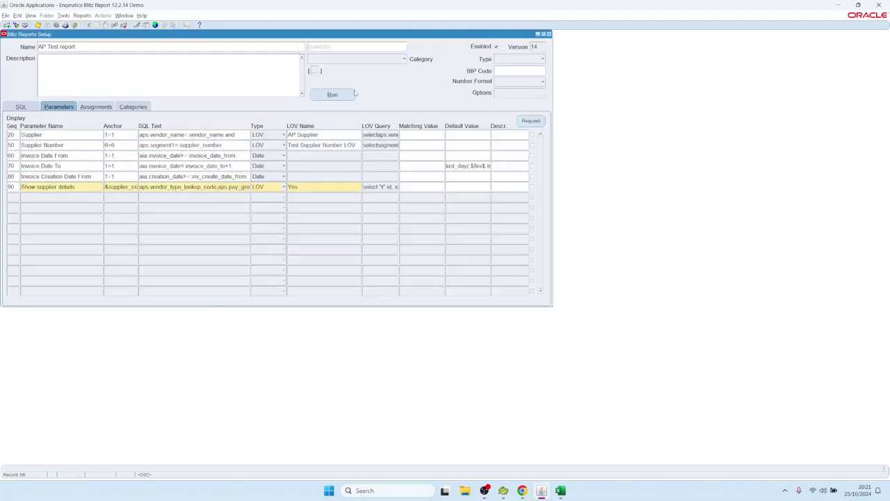
# Run the AP Test report with Show supplier details set to Yes and inspect the supplier detail columns in the output
pyautogui.click(337, 94)
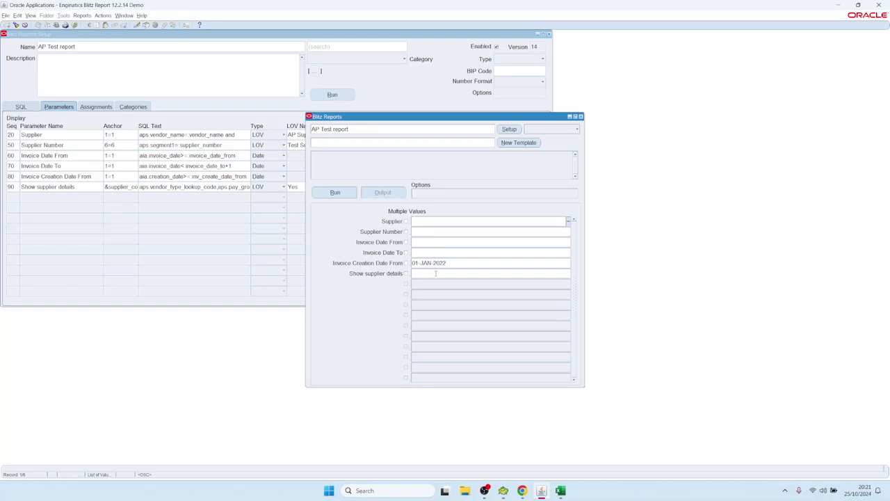
pyautogui.click(335, 192)
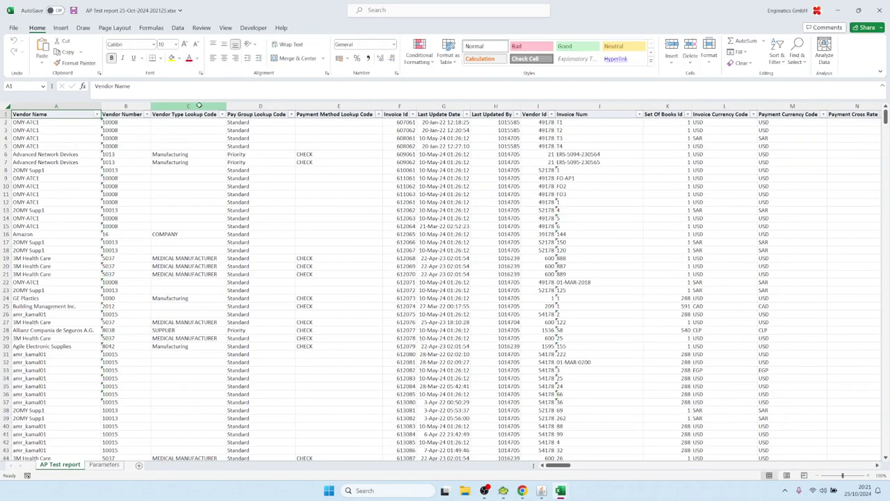
pyautogui.moveTo(200, 106); pyautogui.dragTo(341, 106)
# Clear Show supplier details in the run form in Oracle Applications and return to the report setup
pyautogui.click(541, 491)
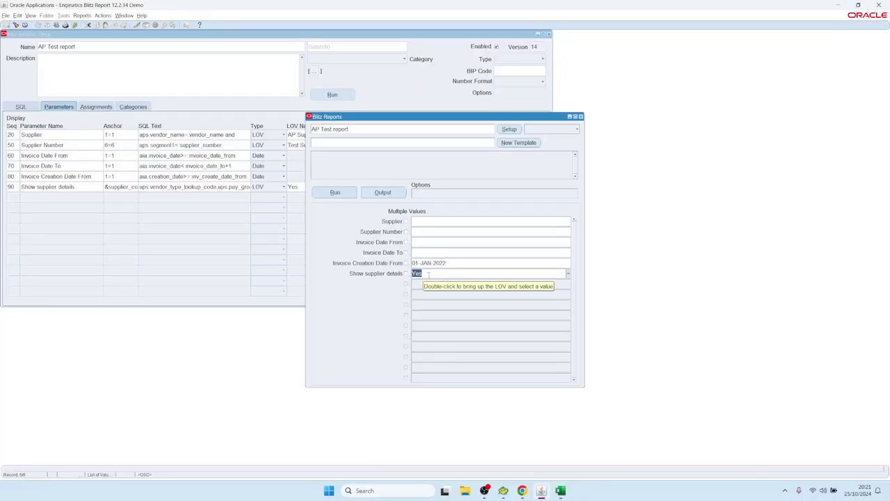
pyautogui.press('Delete')
pyautogui.click(510, 130)
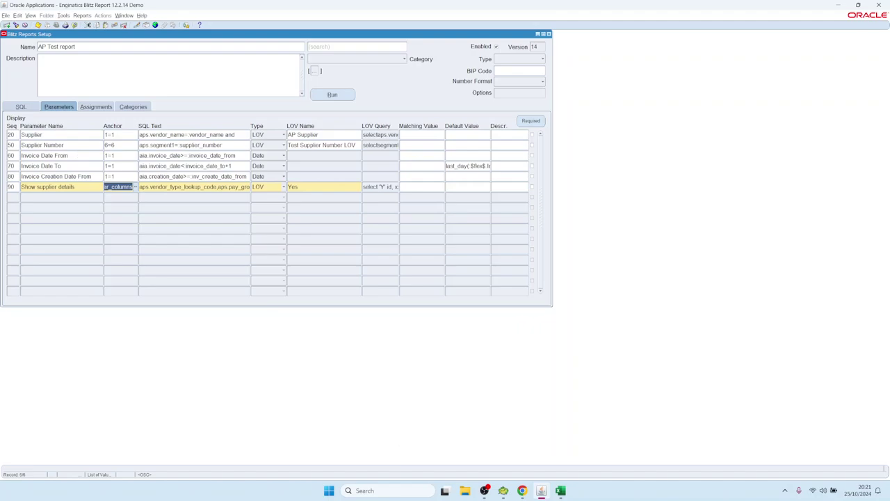
# Switch to Chrome and read the :bind section of the Blitz Report Developer Guide
pyautogui.click(523, 491)
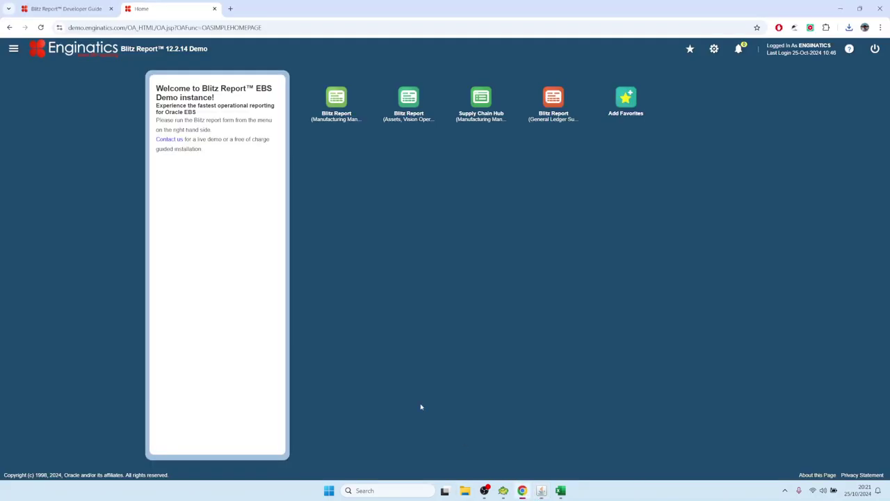
pyautogui.click(81, 13)
pyautogui.scroll(-4, 288, 298)
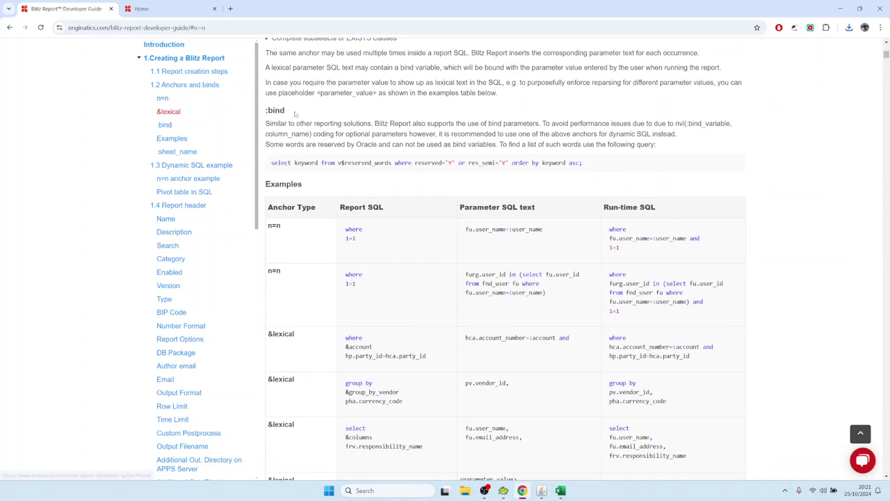
pyautogui.moveTo(294, 113); pyautogui.dragTo(263, 106)
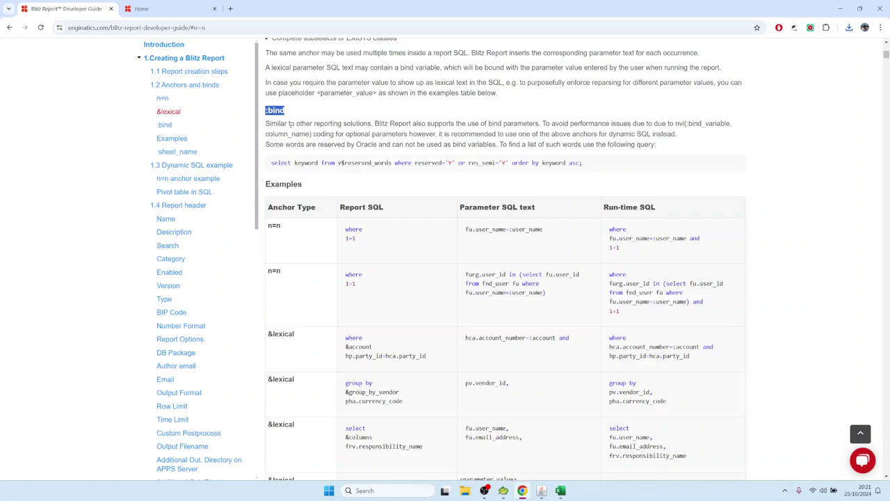
# Switch to Oracle Applications and copy the SQL text of the Supplier parameter
pyautogui.click(541, 490)
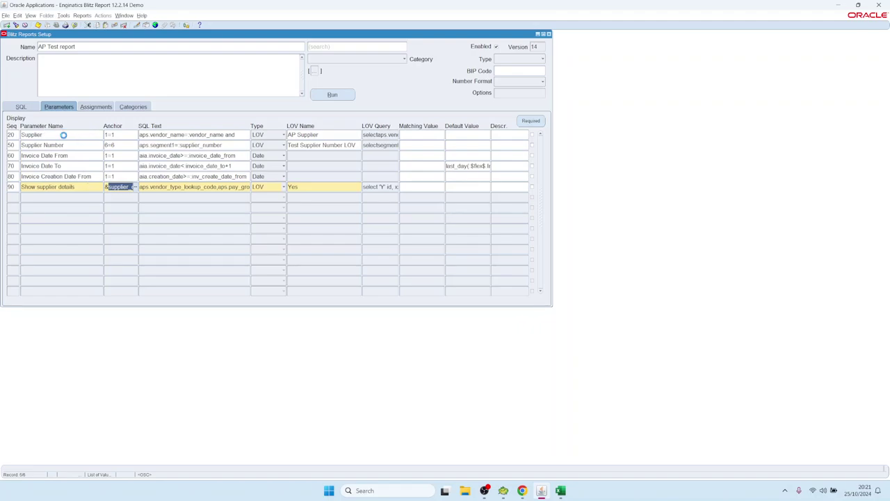
pyautogui.click(66, 133)
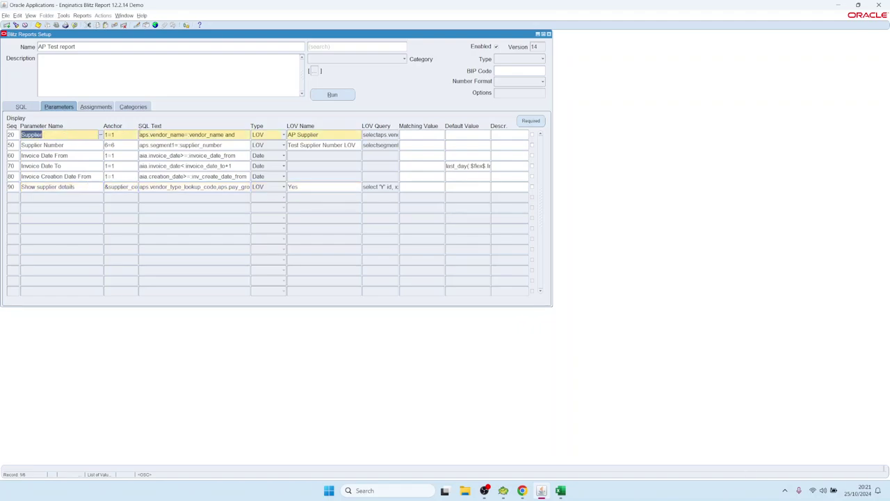
pyautogui.click(237, 135)
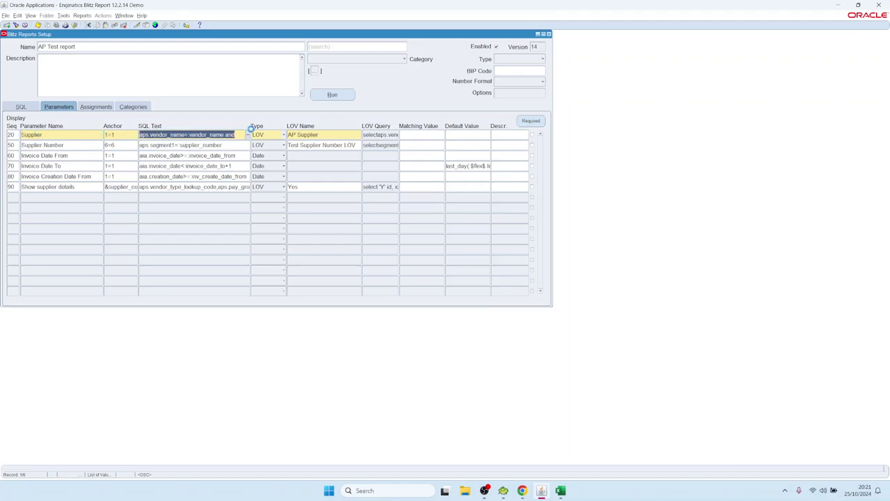
# Add the condition aps.vendor_name=:vendor_name_2 and on its own line directly above 6=6 in the report SQL
pyautogui.click(35, 106)
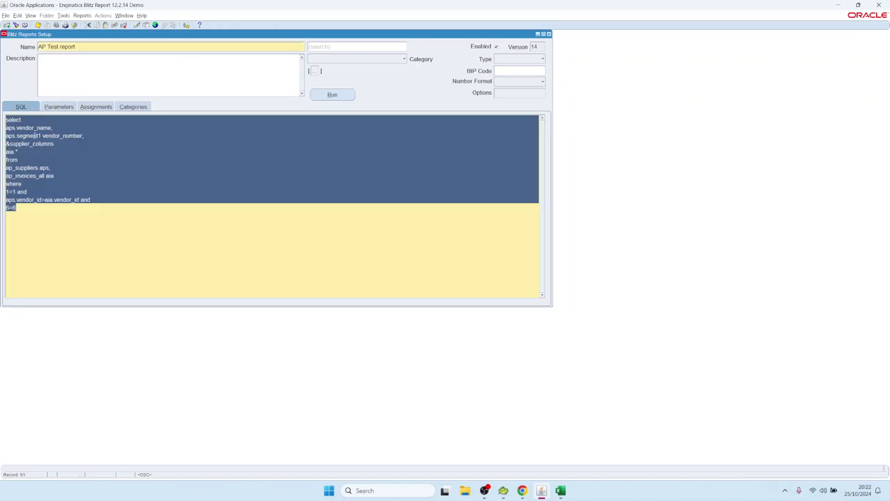
pyautogui.click(35, 159)
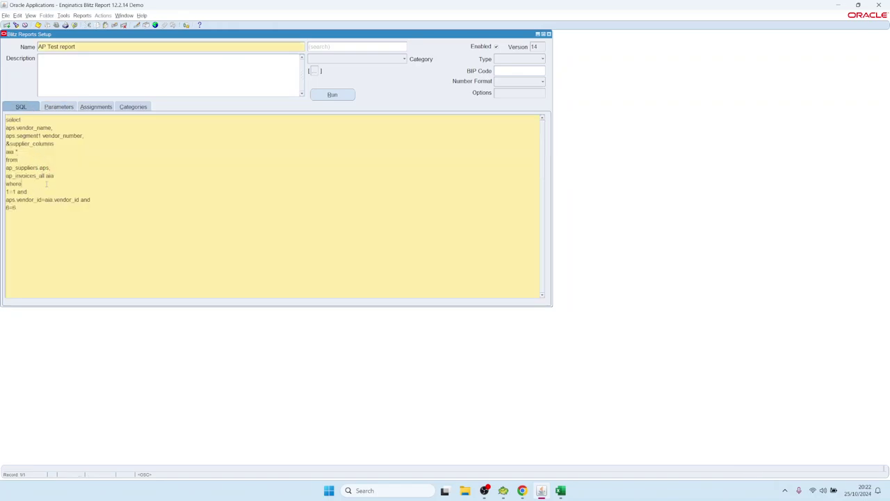
pyautogui.click(46, 183)
pyautogui.write('and')
pyautogui.press('BackSpace')
pyautogui.press('BackSpace')
pyautogui.press('Home')
pyautogui.press('Return')
pyautogui.press('Up')
pyautogui.write('aps.vendor_name= vendor_name and')
pyautogui.press('BackSpace')
pyautogui.hotkey('ctrl', 'Left')
pyautogui.write('_2')
# Check the parameters in the AP Test report's run form and return to the parameter list in the report setup
pyautogui.click(333, 95)
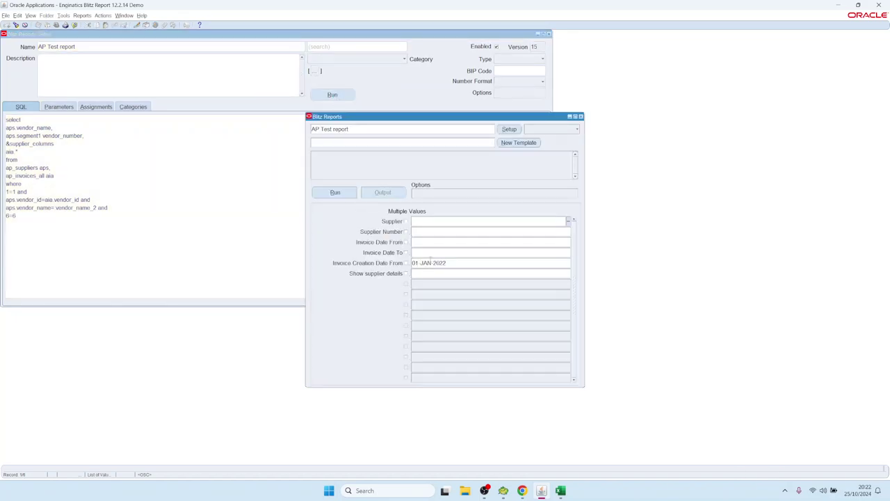
pyautogui.click(509, 129)
pyautogui.click(68, 107)
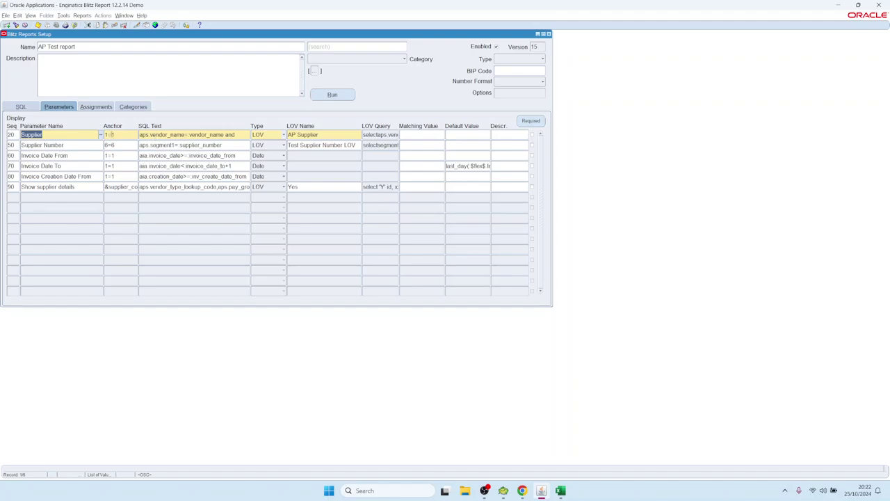
# Set the anchor of the Supplier parameter to :vendor_name_2
pyautogui.click(44, 135)
pyautogui.moveTo(141, 135); pyautogui.dragTo(249, 139)
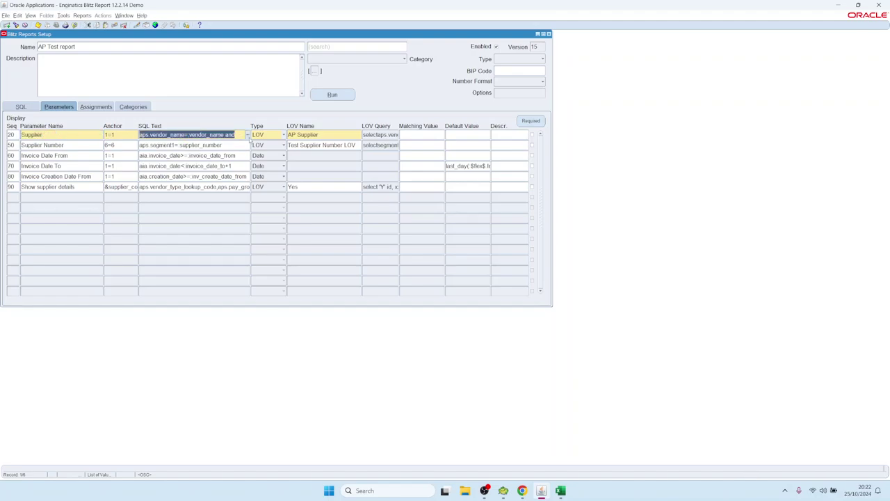
pyautogui.click(133, 136)
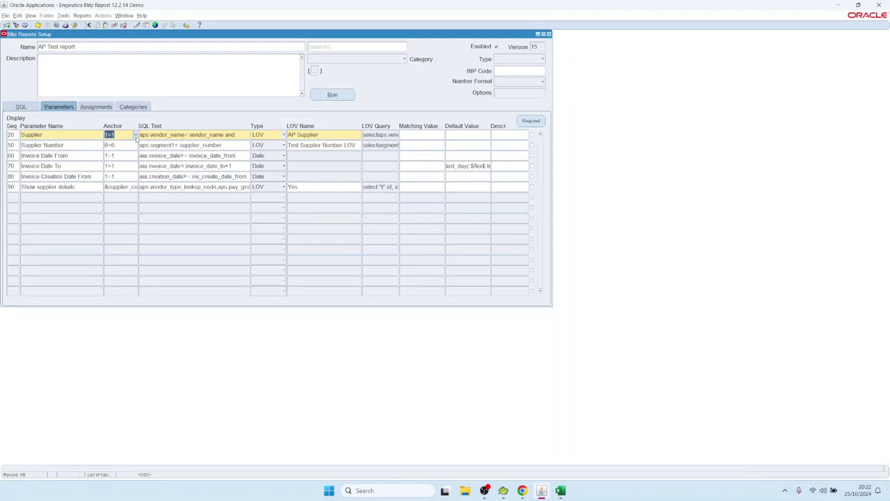
pyautogui.hotkey('ctrl', 'l')
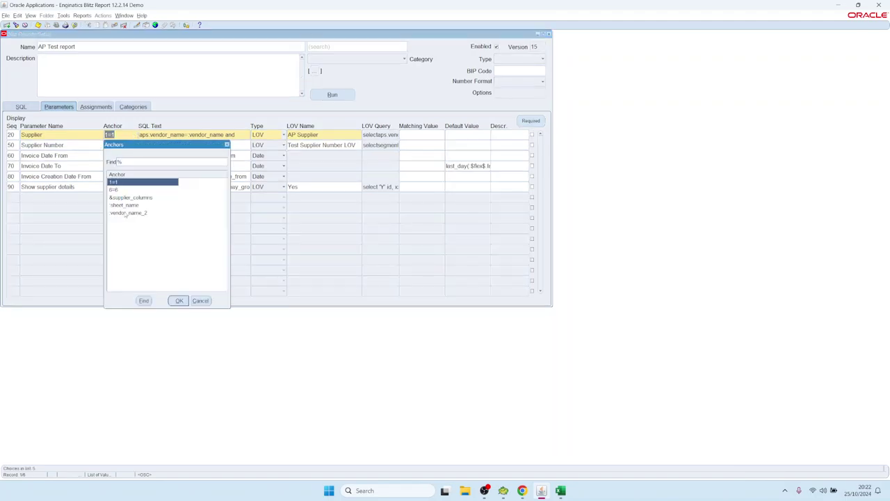
pyautogui.click(127, 213)
pyautogui.doubleClick(138, 214)
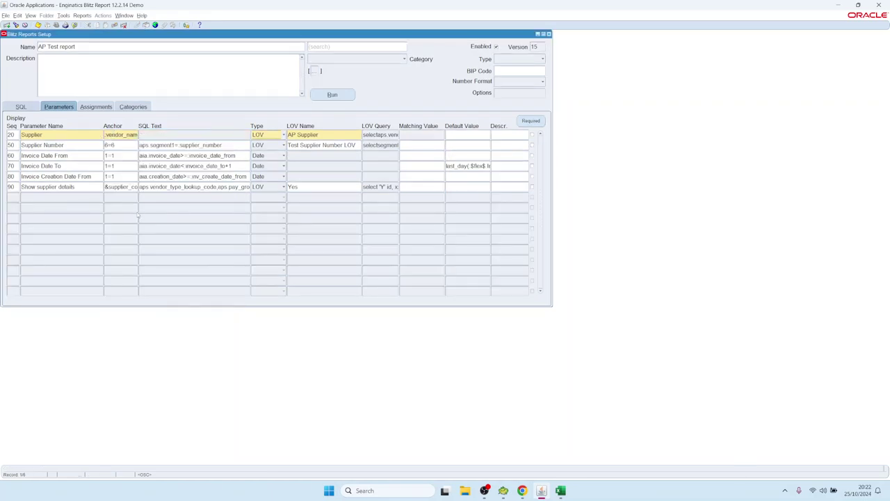
# Run the AP Test report for supplier 3M Health Care and check the Vendor Name column in the Excel output
pyautogui.click(333, 94)
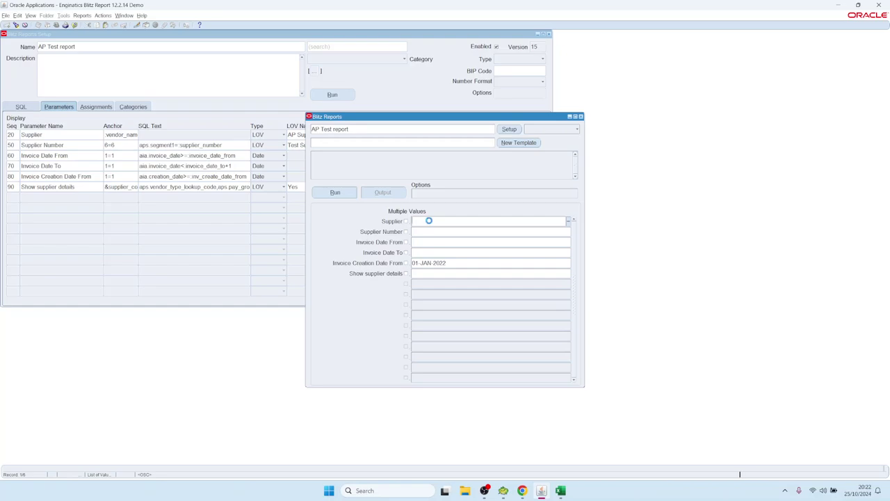
pyautogui.doubleClick(427, 223)
pyautogui.write('%m')
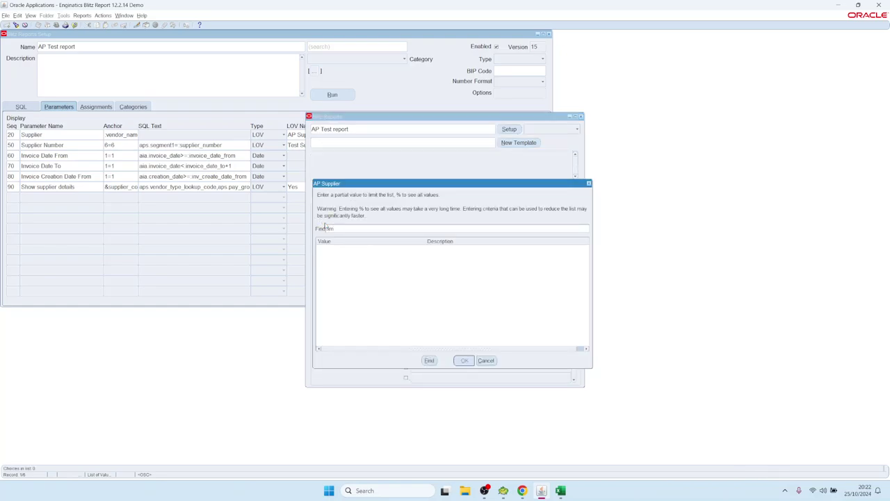
pyautogui.press('Return')
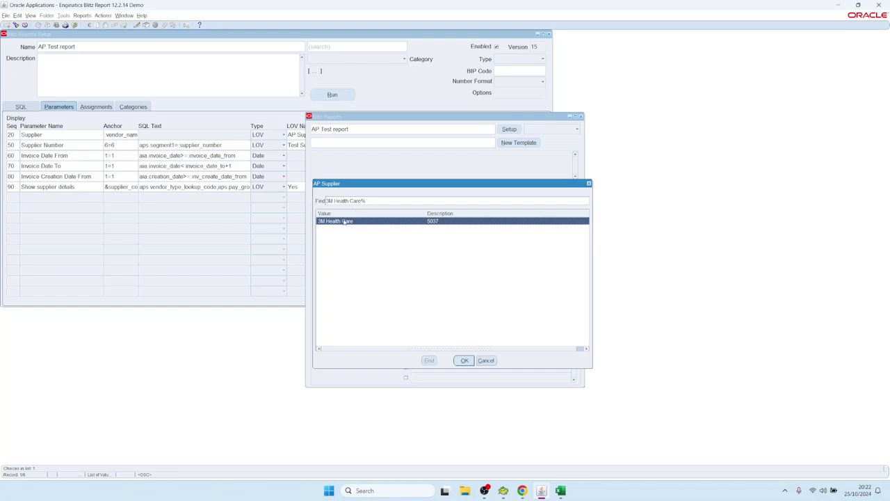
pyautogui.doubleClick(346, 221)
pyautogui.click(335, 192)
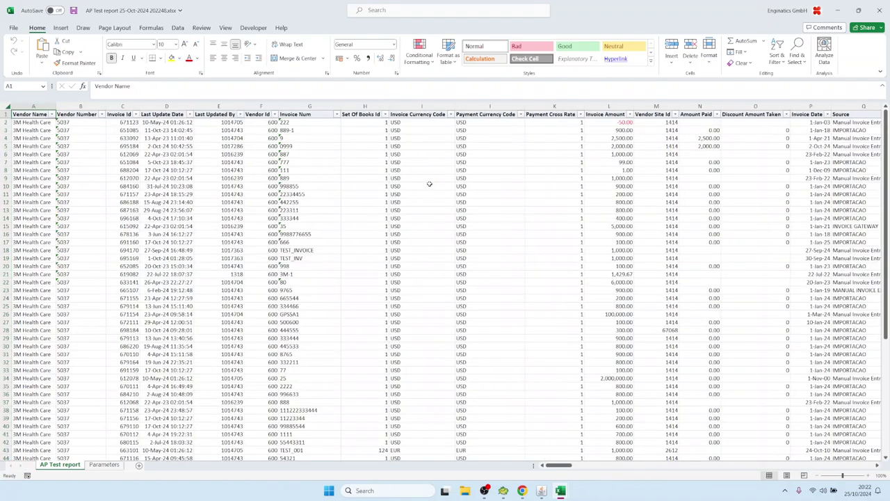
pyautogui.moveTo(31, 131); pyautogui.dragTo(39, 295)
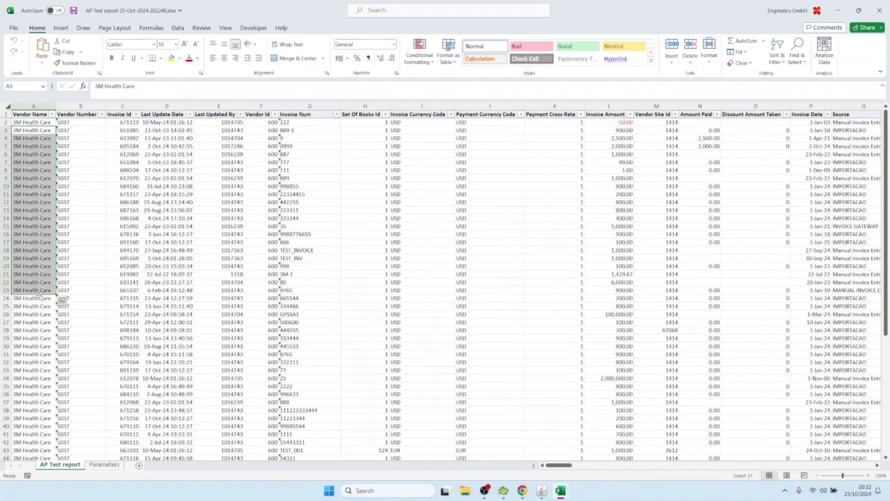
# Switch back to Oracle Applications, clear the Supplier value in the run form and run the report again
pyautogui.click(541, 491)
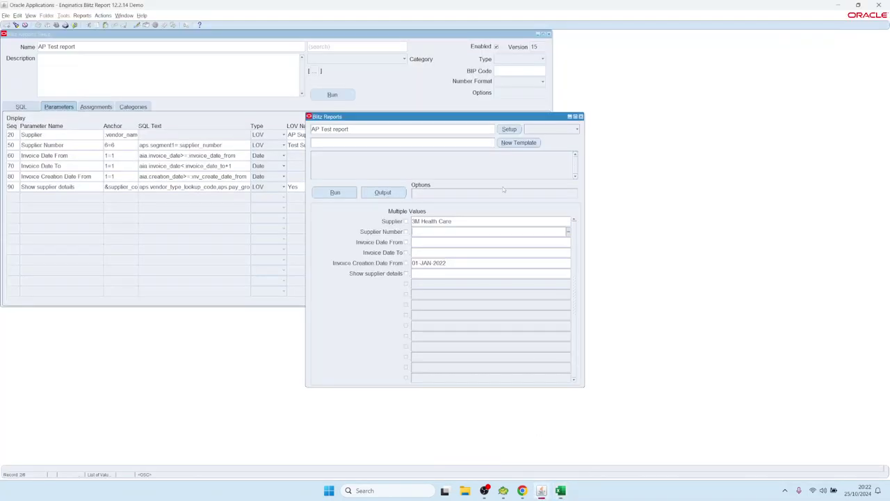
pyautogui.click(459, 221)
pyautogui.doubleClick(460, 221)
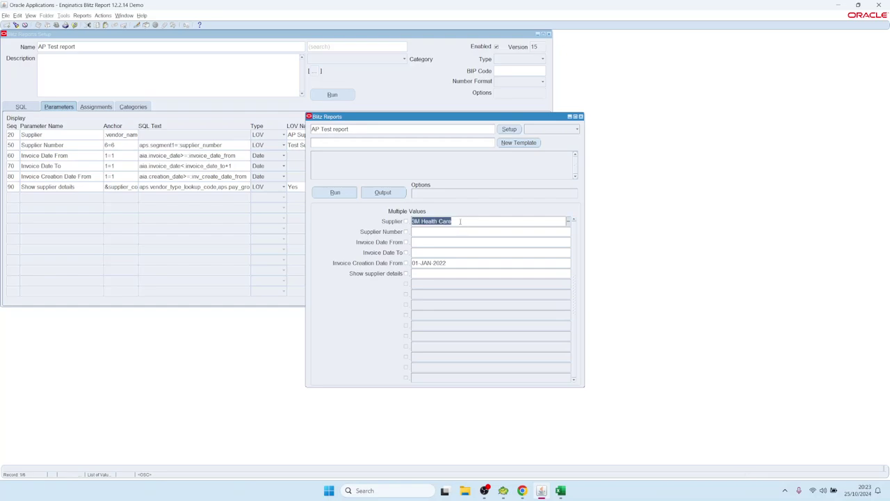
pyautogui.press('Delete')
pyautogui.click(334, 192)
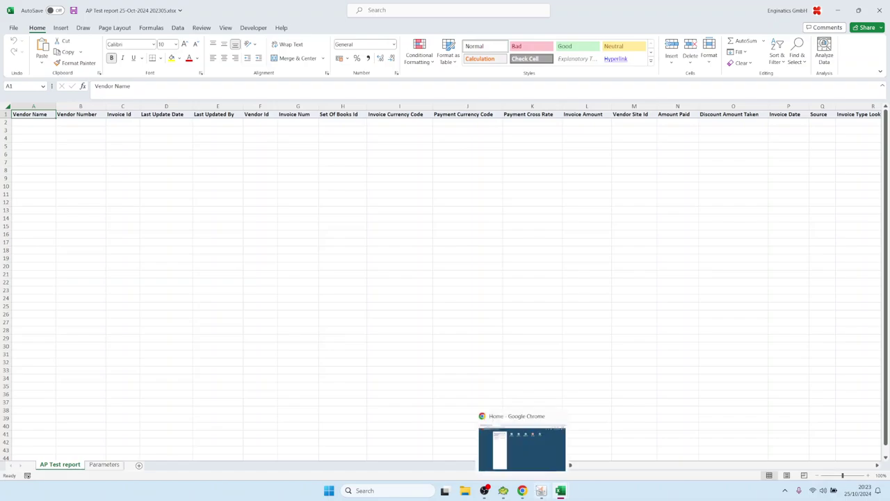
# Return to the report setup in Oracle Applications, change the supplier condition to aps.vendor_name=nvl(:vendor_name_2,aps.vendor_name) and, and open the run form
pyautogui.click(541, 491)
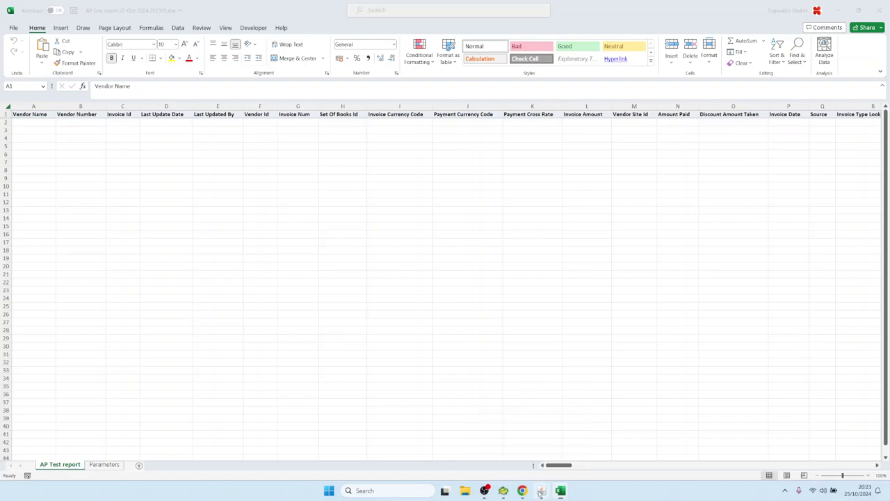
pyautogui.click(121, 135)
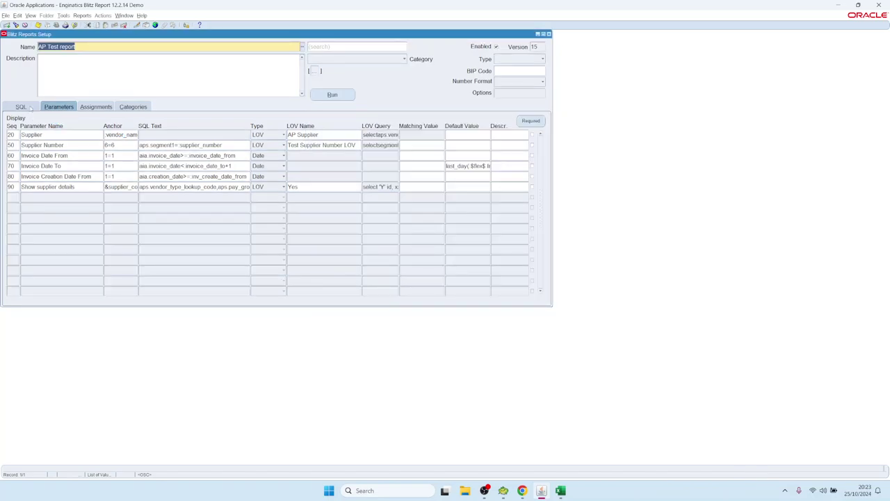
pyautogui.click(21, 106)
pyautogui.click(37, 207)
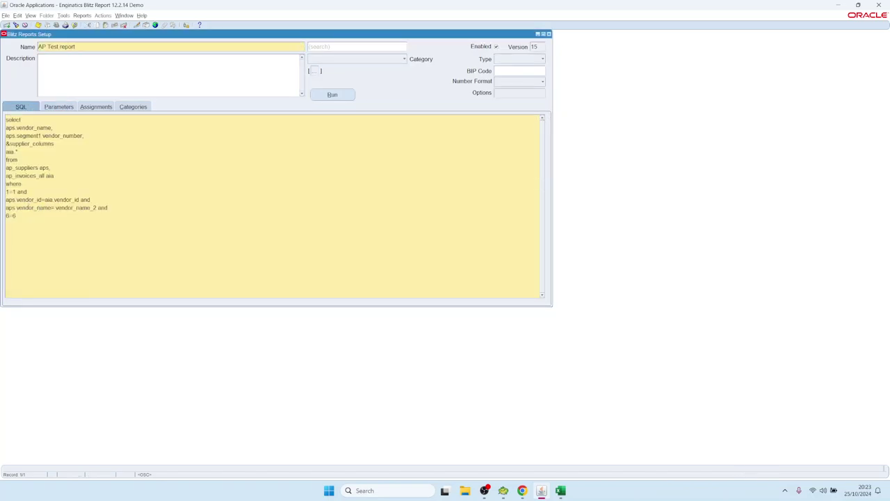
pyautogui.moveTo(6, 207); pyautogui.dragTo(52, 207)
pyautogui.click(74, 207)
pyautogui.write('nvl(:vendor_name_2,aps.vendor_name)')
pyautogui.hotkey('alt', 'r')
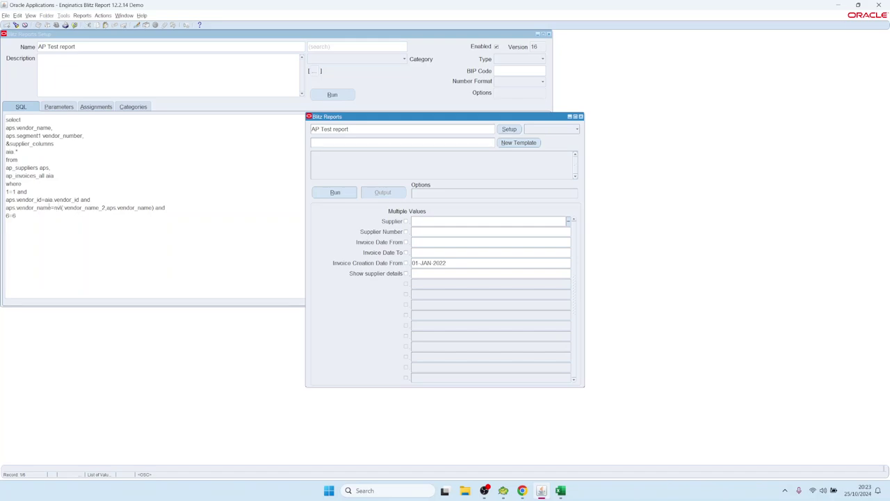
# Examine the nvl condition in the report SQL and compare it with the 1=1 anchor and the Supplier Number parameter's SQL text
pyautogui.click(87, 207)
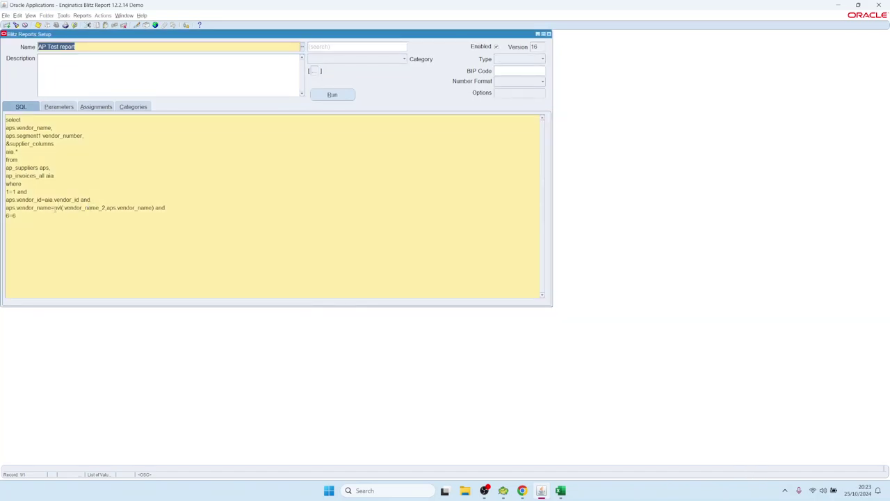
pyautogui.keyDown('shift'); pyautogui.click(62, 207); pyautogui.keyUp('shift')
pyautogui.click(57, 208)
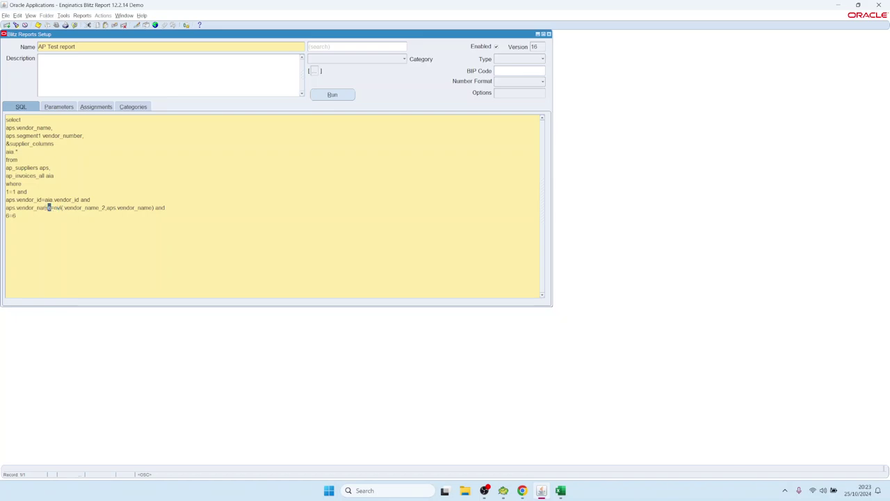
pyautogui.moveTo(51, 207); pyautogui.dragTo(5, 207)
pyautogui.moveTo(53, 208); pyautogui.dragTo(4, 207)
pyautogui.click(154, 214)
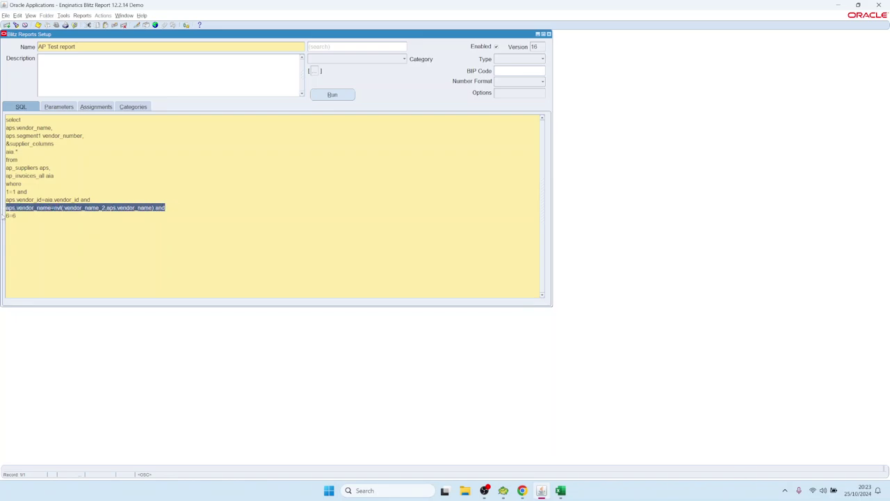
pyautogui.moveTo(19, 192); pyautogui.dragTo(5, 191)
pyautogui.click(54, 107)
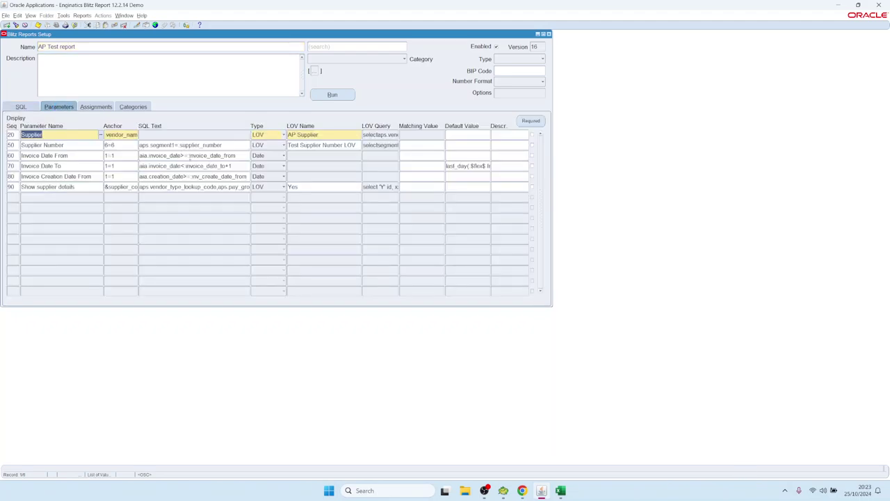
pyautogui.click(227, 146)
pyautogui.moveTo(226, 145); pyautogui.dragTo(136, 151)
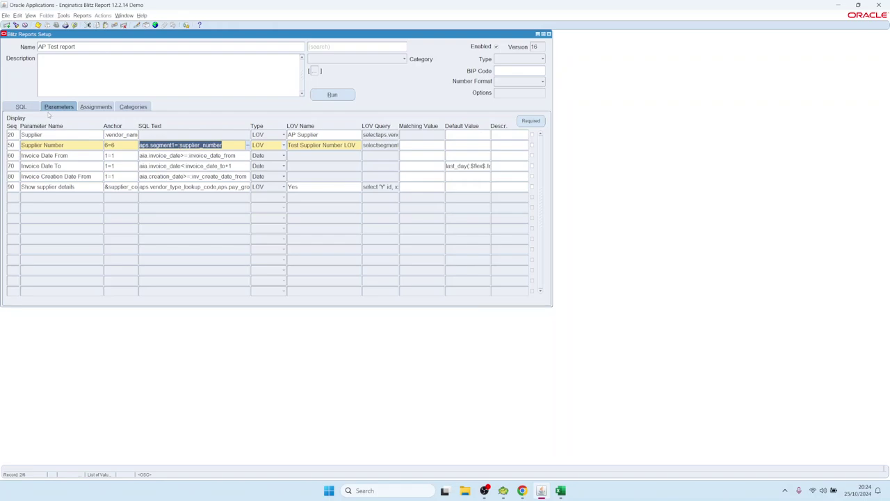
# Delete the aps.vendor_name=nvl(:vendor_name_2,aps.vendor_name) and line from the report SQL
pyautogui.click(21, 107)
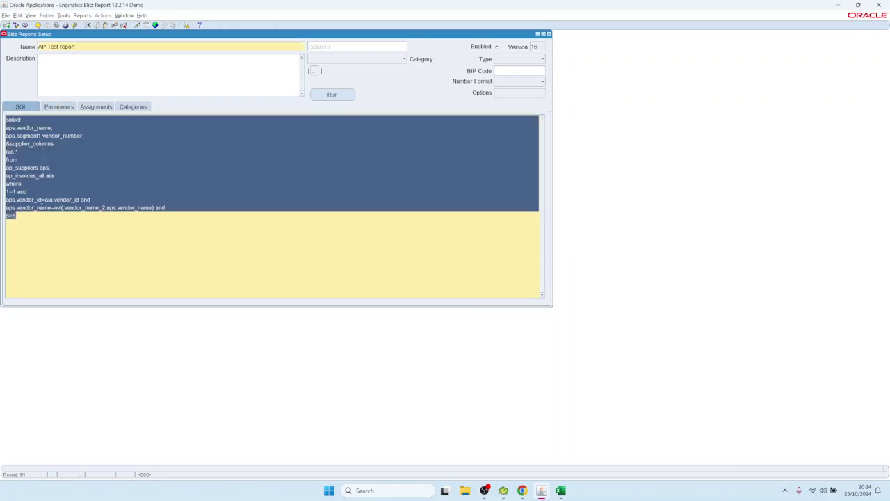
pyautogui.click(36, 207)
pyautogui.press('Home')
pyautogui.hotkey('shift', 'End')
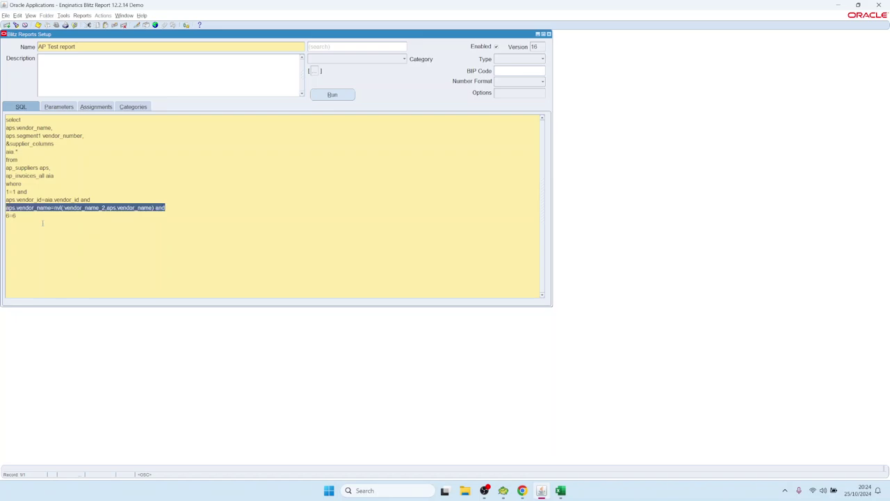
pyautogui.press('BackSpace')
pyautogui.press('BackSpace')
# Set the Supplier parameter's anchor to 1=1 and its SQL text to aps.vendor_name=:bind1
pyautogui.click(58, 106)
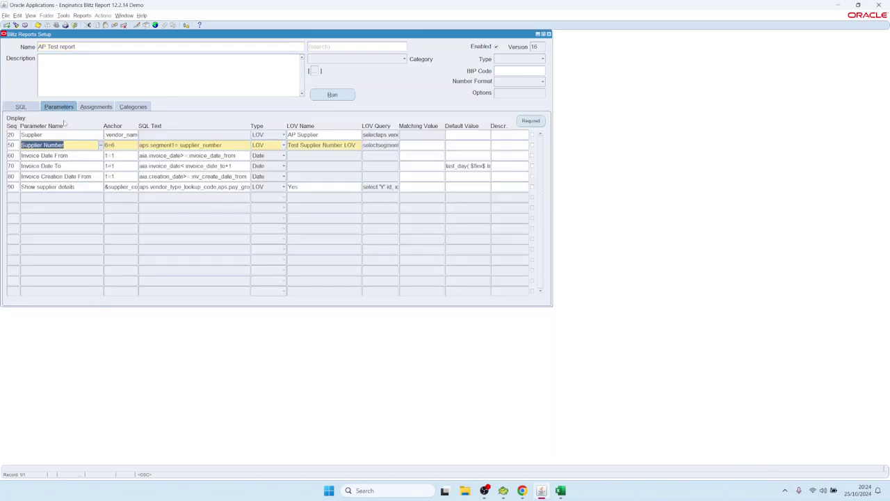
pyautogui.click(134, 137)
pyautogui.click(136, 135)
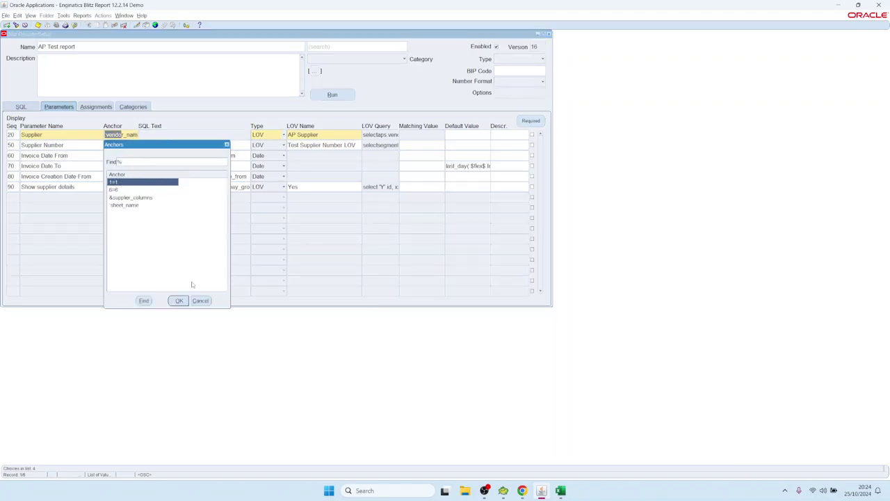
pyautogui.click(179, 300)
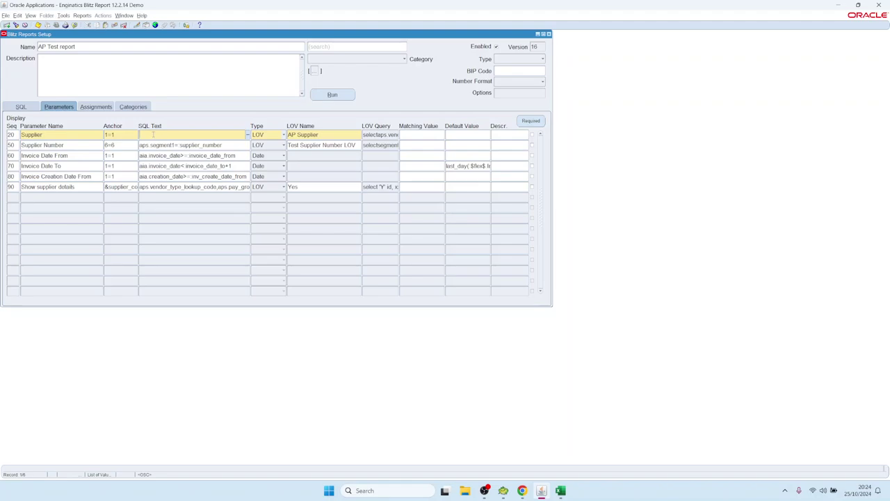
pyautogui.write('aps.vendor_name=:vvndor_namee')
pyautogui.hotkey('ctrl', 'shift', 'Left')
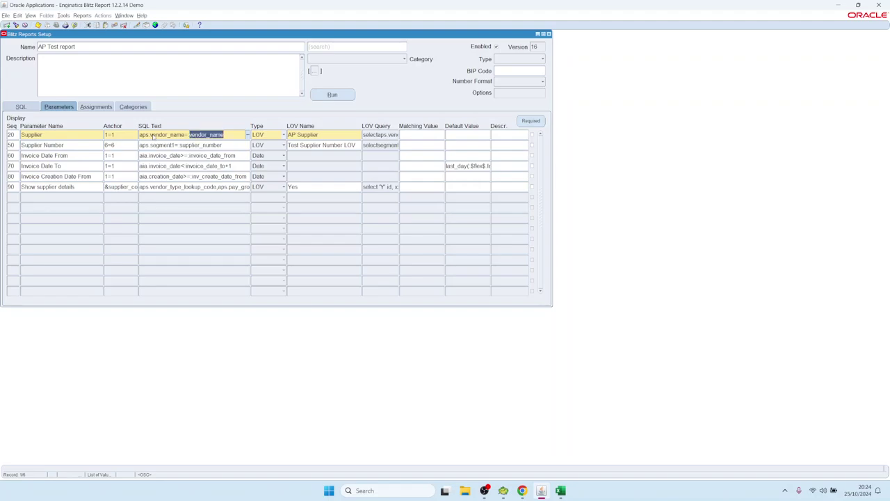
pyautogui.write('bind1')
pyautogui.press('Down')
pyautogui.press('Down')
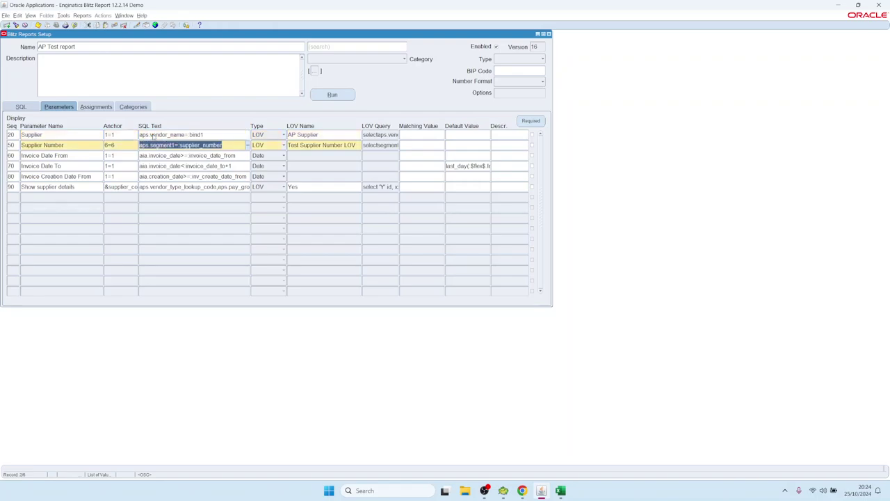
# Copy the bind name from the Supplier parameter into the Supplier Number parameter's SQL text, making it aps.segment1=:bind1
pyautogui.press('Up')
pyautogui.press('Up')
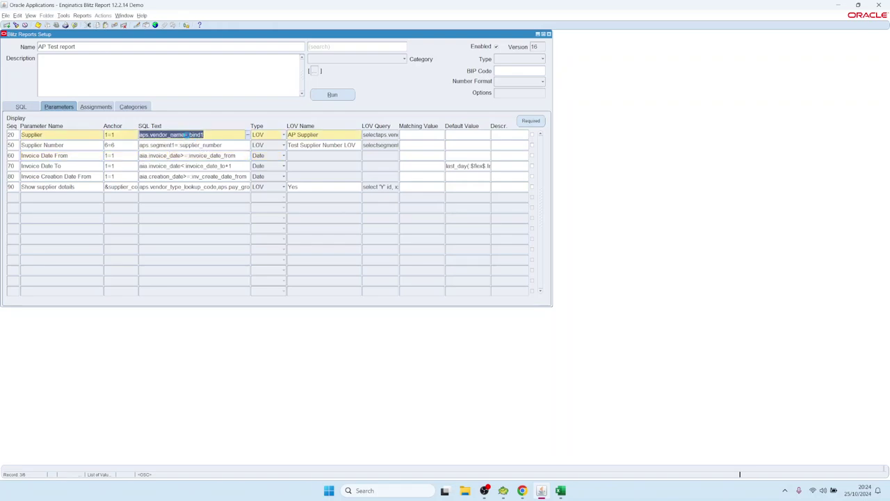
pyautogui.doubleClick(196, 134)
pyautogui.hotkey('ctrl', 'c')
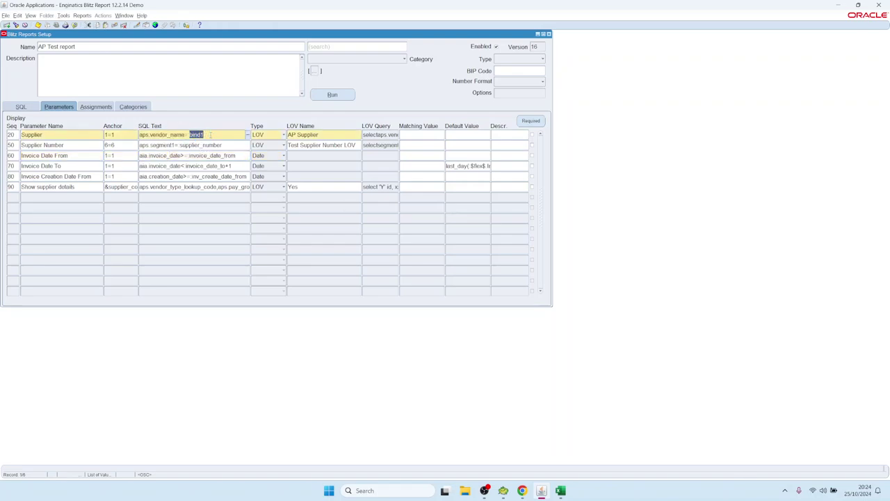
pyautogui.press('Down')
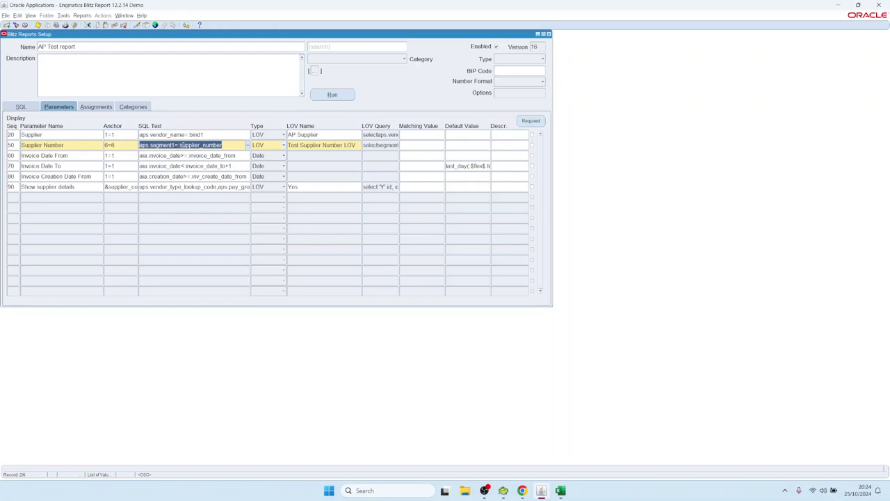
pyautogui.doubleClick(180, 145)
pyautogui.hotkey('ctrl', 'v')
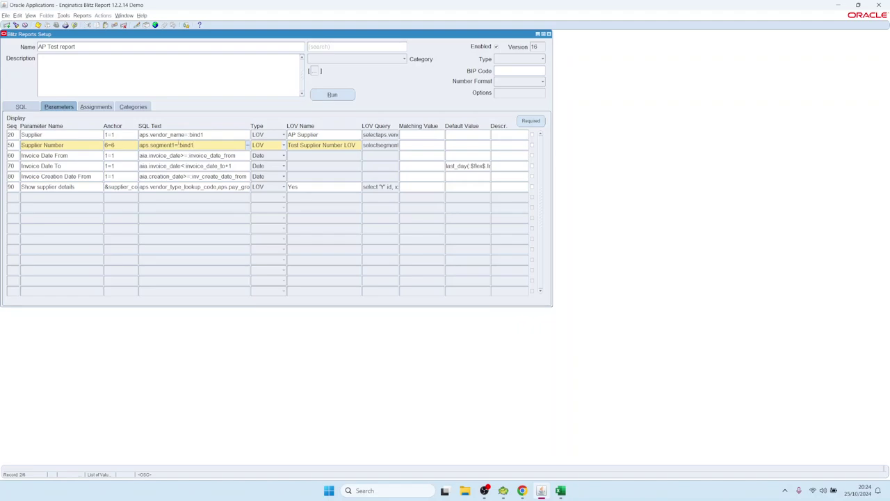
# Compare the binds of both supplier parameters and change the Supplier Number SQL text to aps.segment1=:bind2
pyautogui.press('Up')
pyautogui.press('Down')
pyautogui.press('Up')
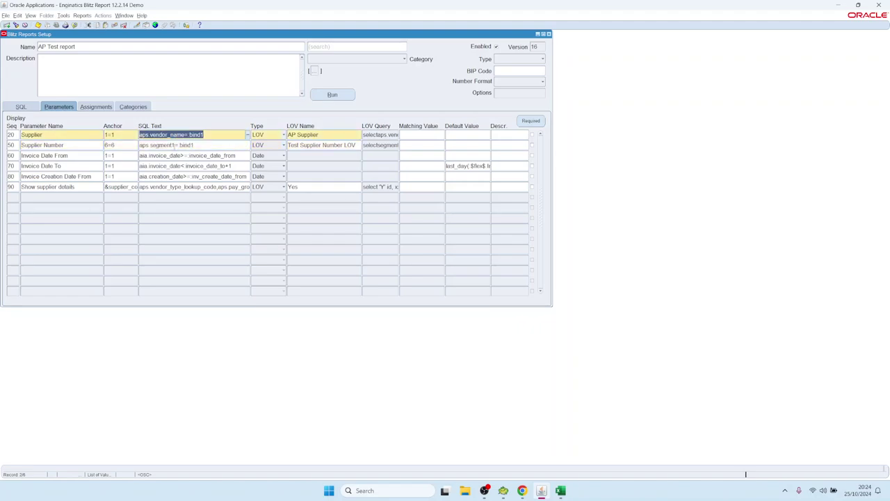
pyautogui.press('Down')
pyautogui.press('Up')
pyautogui.doubleClick(207, 134)
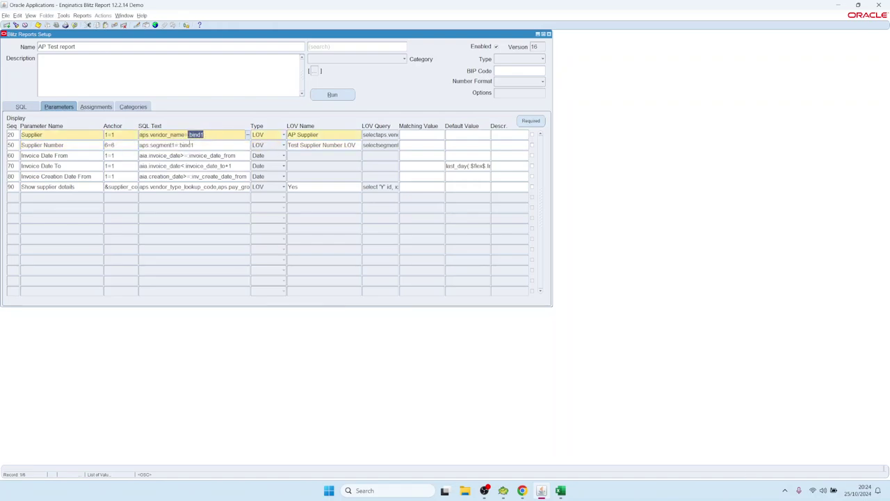
pyautogui.press('Down')
pyautogui.click(201, 145)
pyautogui.press('BackSpace')
pyautogui.write('2')
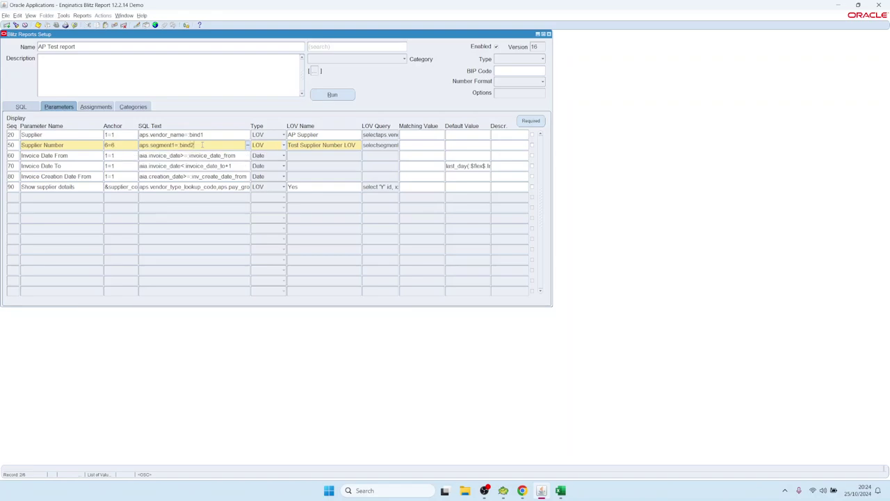
# Save the AP Test report with its changed supplier parameters
pyautogui.press('Up')
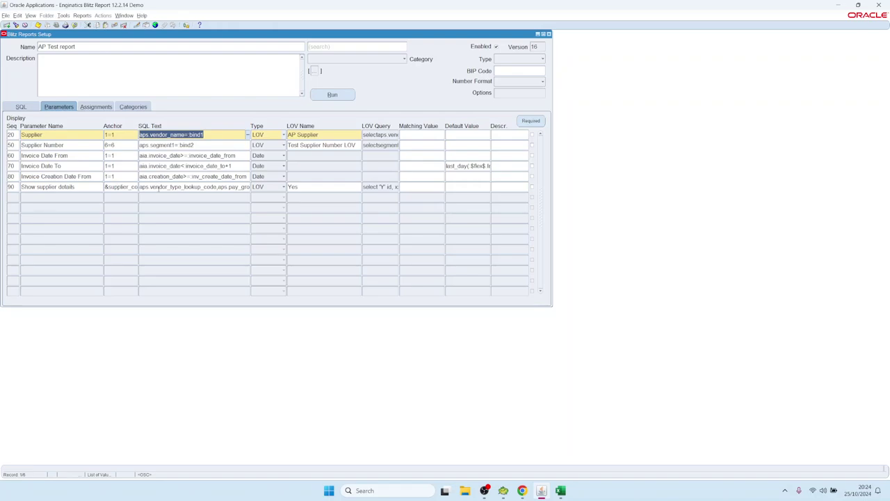
pyautogui.click(160, 188)
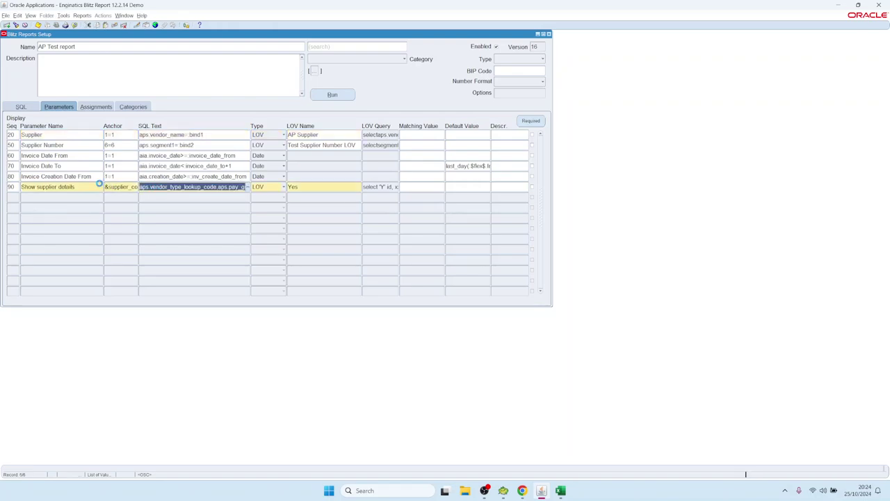
pyautogui.hotkey('ctrl', 's')
# Load the AP Suppliers report into the report setup form
pyautogui.click(85, 48)
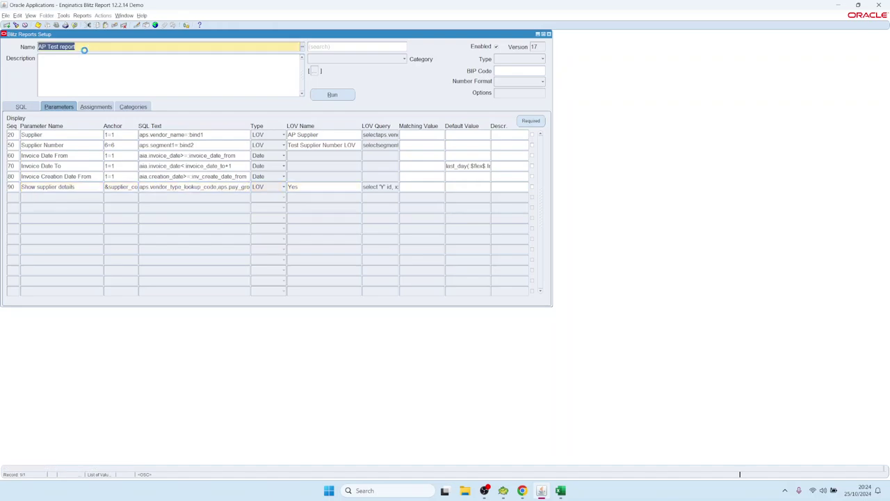
pyautogui.hotkey('ctrl', 'l')
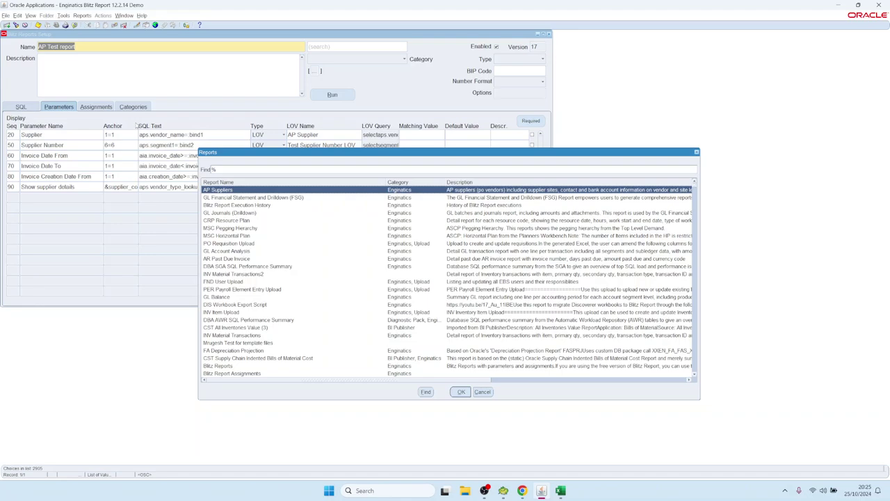
pyautogui.press('Return')
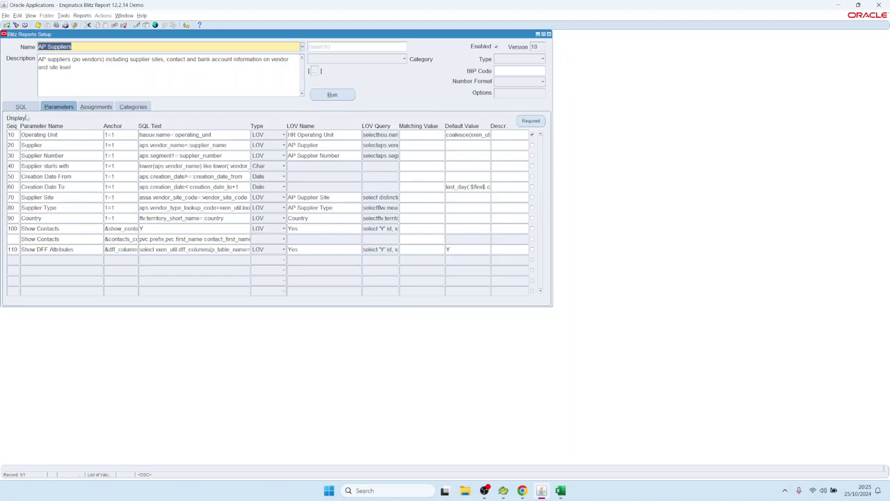
# Review the 1=1 anchors of the AP Suppliers parameters and the :supplier_name bind in the Supplier parameter's SQL text
pyautogui.click(122, 134)
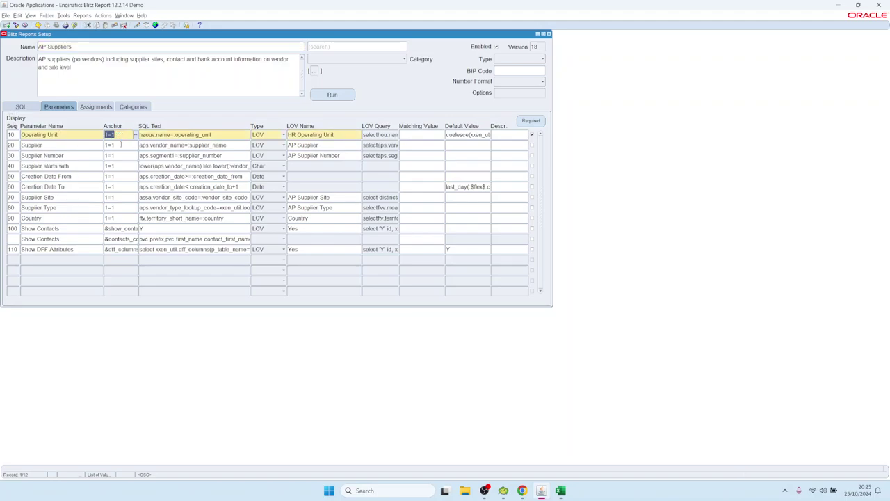
pyautogui.click(120, 144)
pyautogui.click(124, 156)
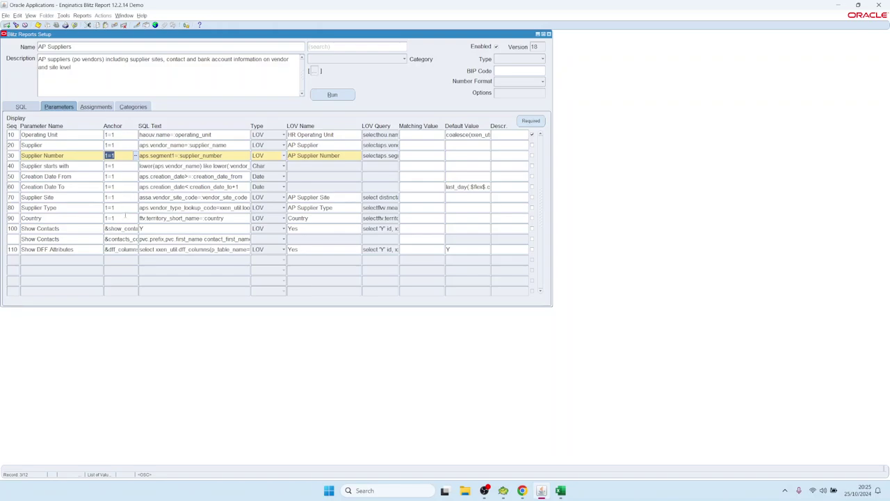
pyautogui.click(171, 144)
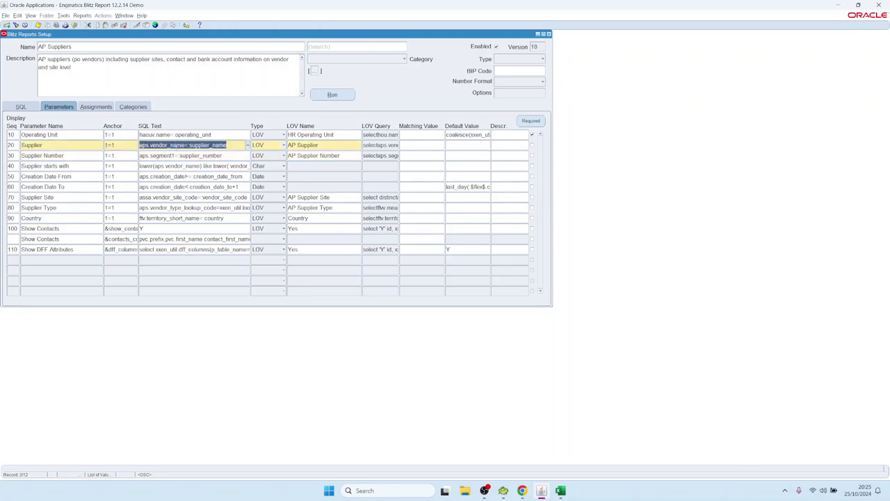
pyautogui.doubleClick(207, 145)
# Examine the Country parameter and both Show Contacts parameter rows, including the LOV used for Show Contacts
pyautogui.click(50, 219)
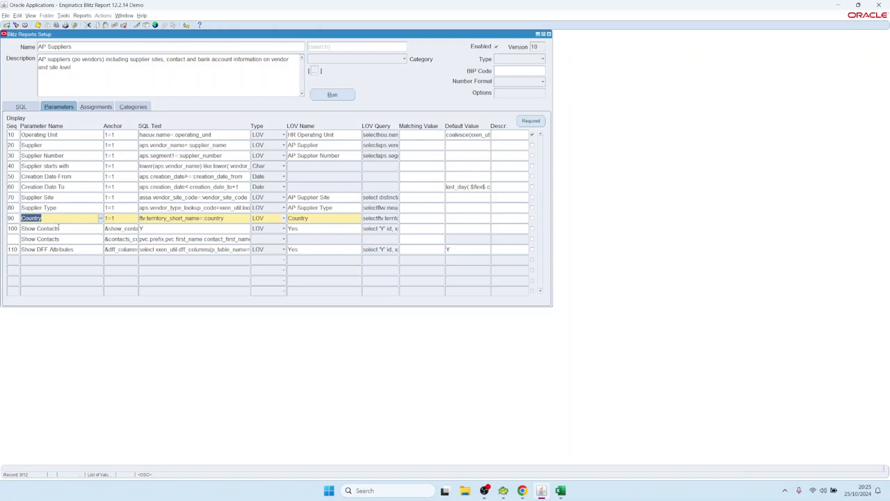
pyautogui.click(57, 229)
pyautogui.click(61, 239)
pyautogui.click(61, 228)
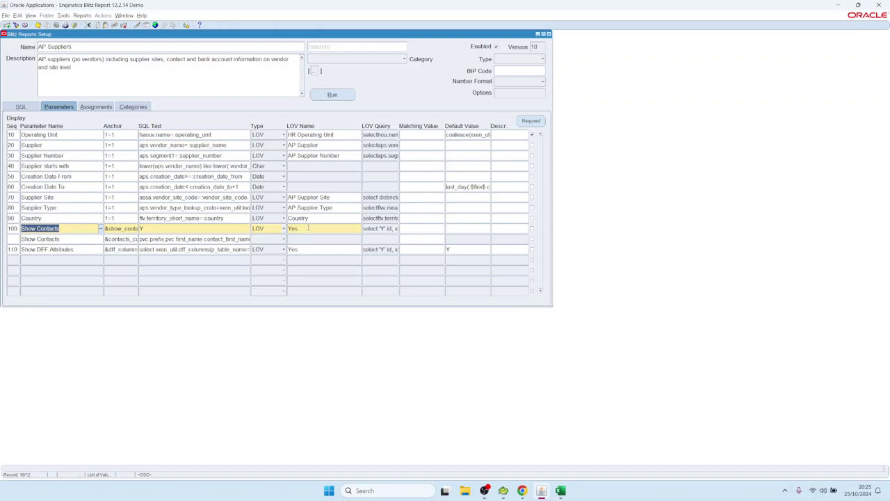
pyautogui.click(308, 228)
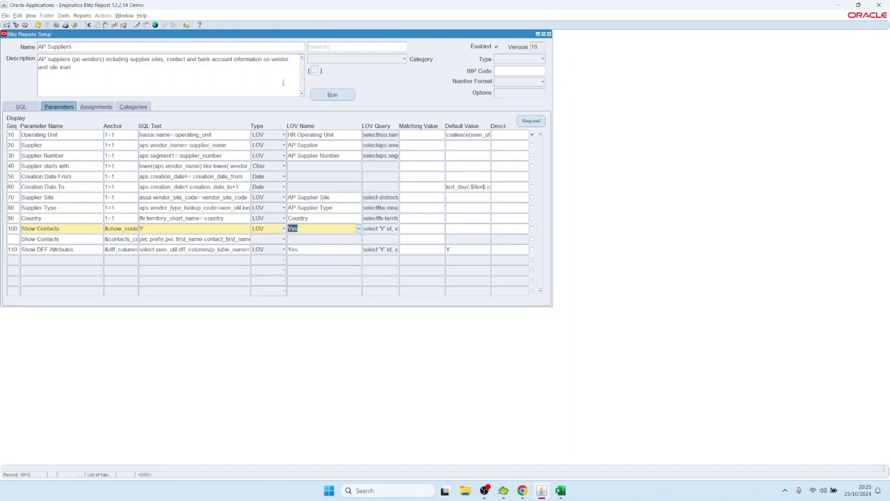
# Open the run form for AP Suppliers and try out Yes for Show Contacts before clearing the value
pyautogui.click(332, 95)
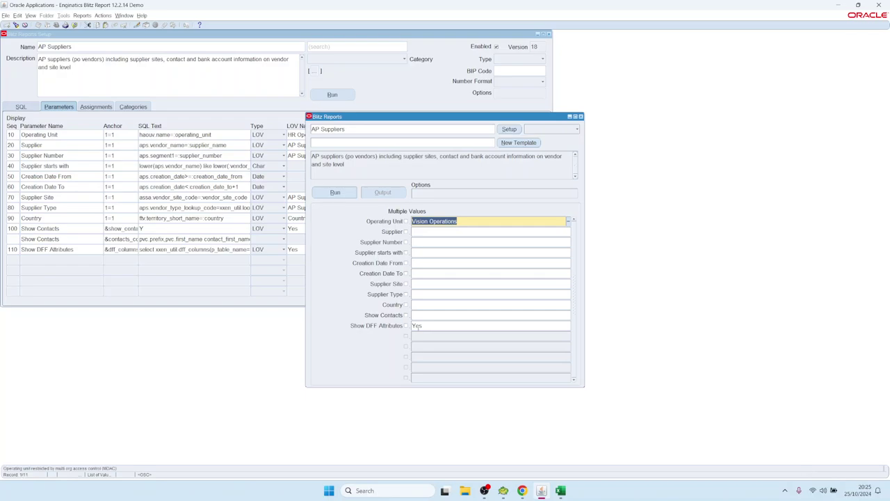
pyautogui.click(430, 314)
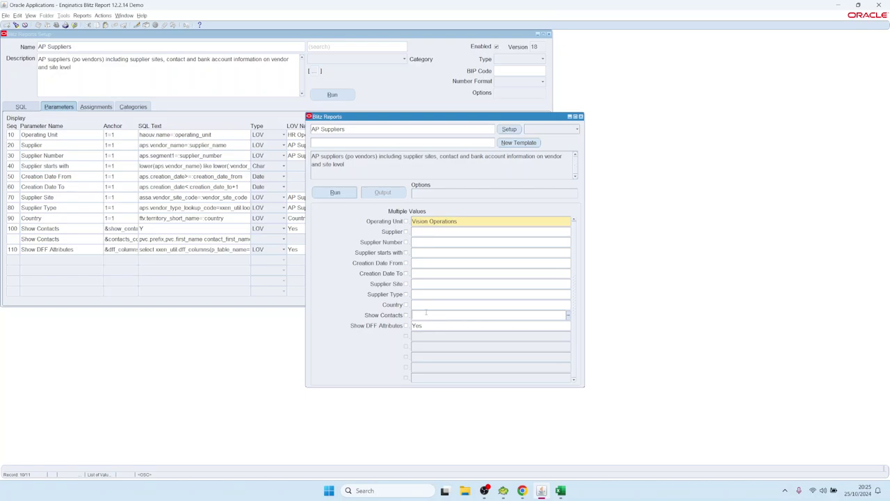
pyautogui.write('Y')
pyautogui.press('Tab')
pyautogui.doubleClick(421, 315)
pyautogui.press('BackSpace')
# Open the AP Suppliers report SQL in the text editor and enlarge the editor window
pyautogui.click(509, 130)
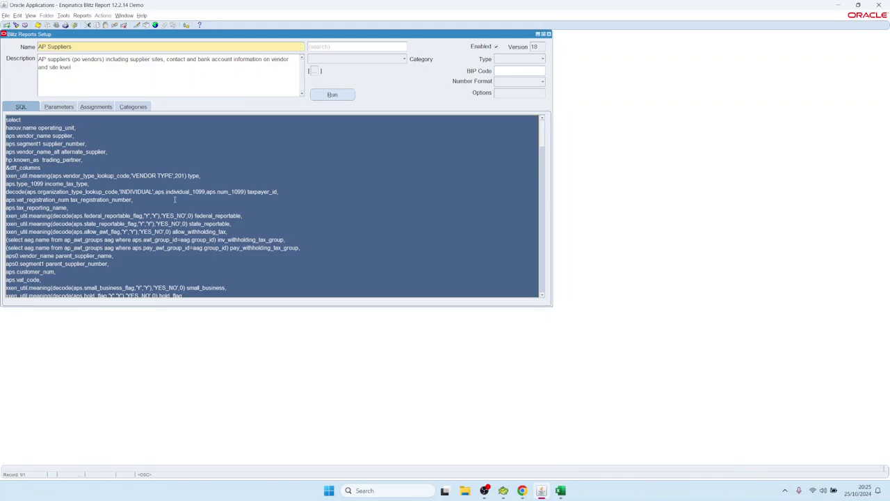
pyautogui.click(163, 149)
pyautogui.hotkey('ctrl', 'e')
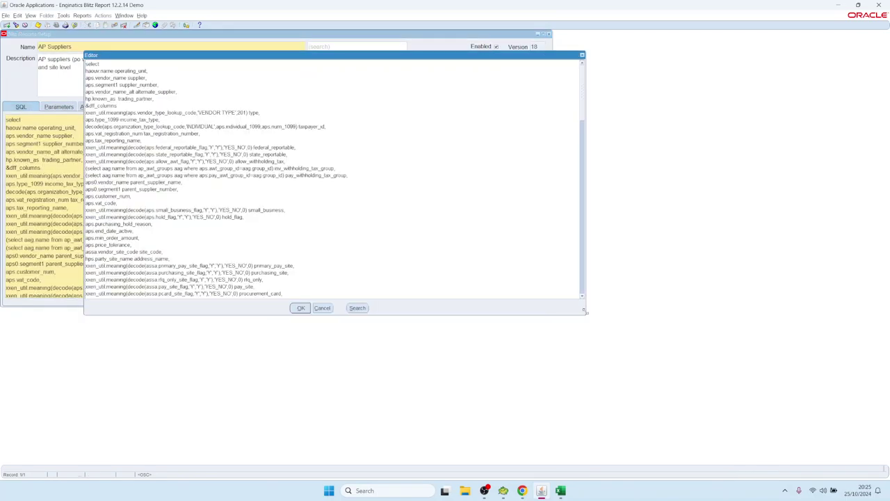
pyautogui.moveTo(586, 313); pyautogui.dragTo(859, 441)
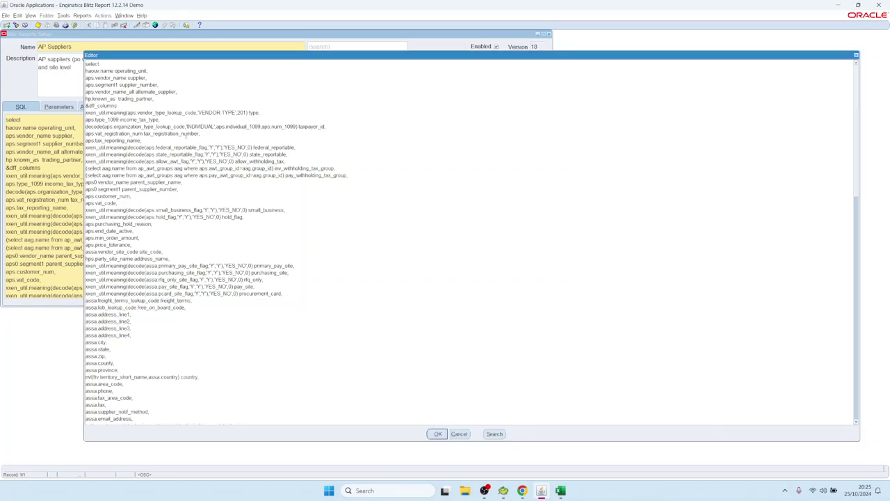
# Search the report SQL for & and highlight the &contacts_columns reference
pyautogui.hotkey('ctrl', 'f')
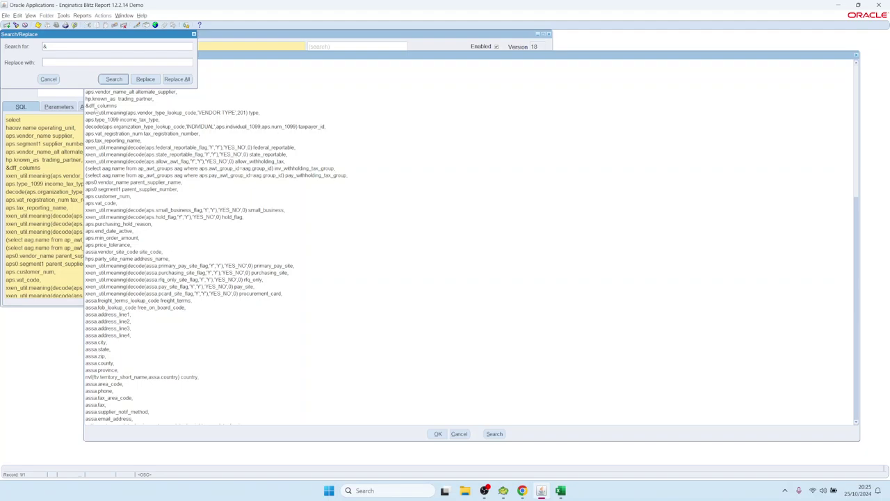
pyautogui.click(115, 80)
pyautogui.click(115, 79)
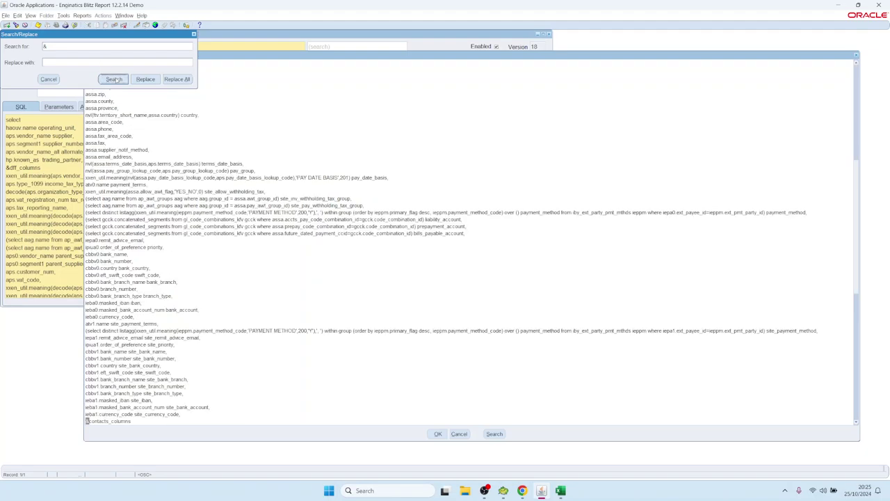
pyautogui.click(115, 80)
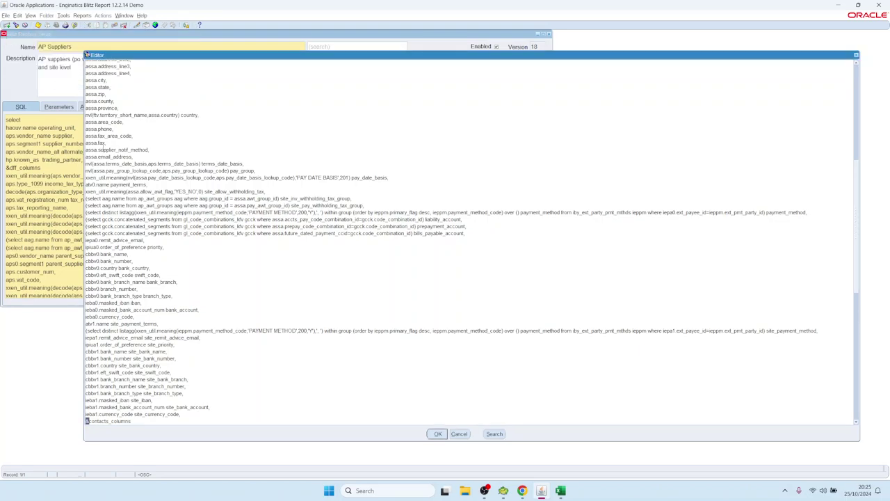
pyautogui.press('Return')
pyautogui.moveTo(131, 134); pyautogui.dragTo(85, 133)
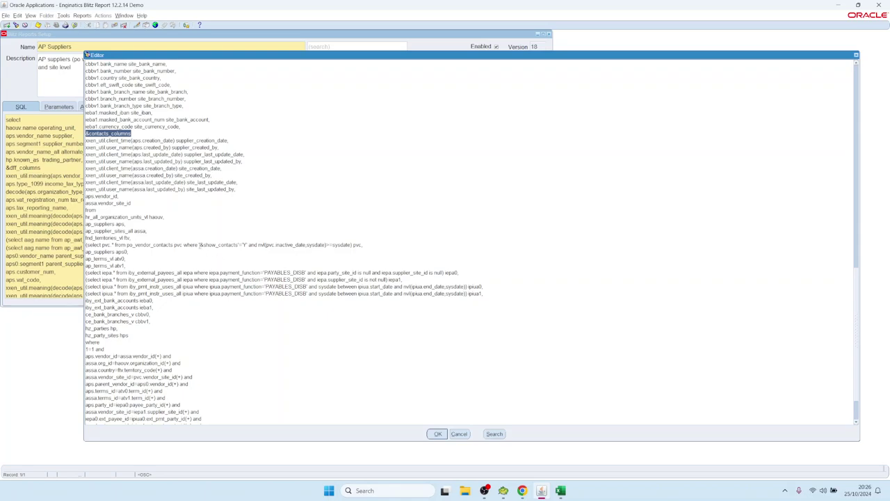
# Examine the po_vendor_contacts subquery in the from clause and its '&show_contacts'='Y' condition
pyautogui.moveTo(200, 245); pyautogui.dragTo(239, 245)
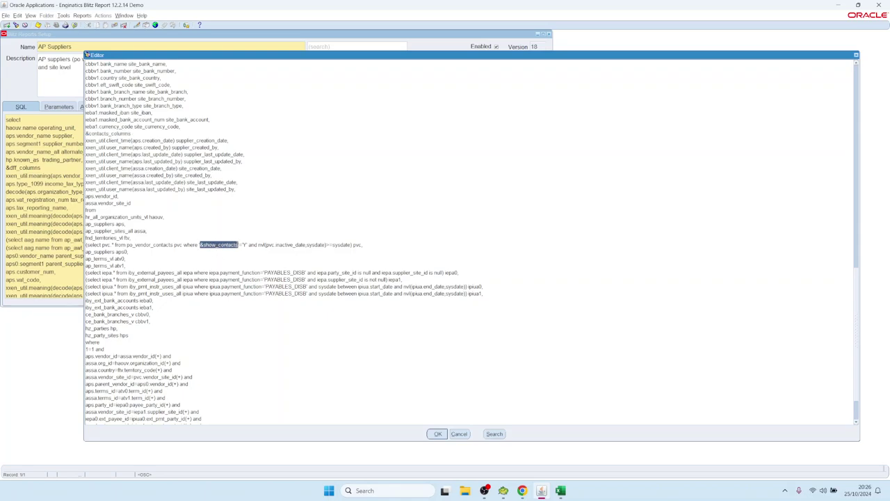
pyautogui.tripleClick(360, 245)
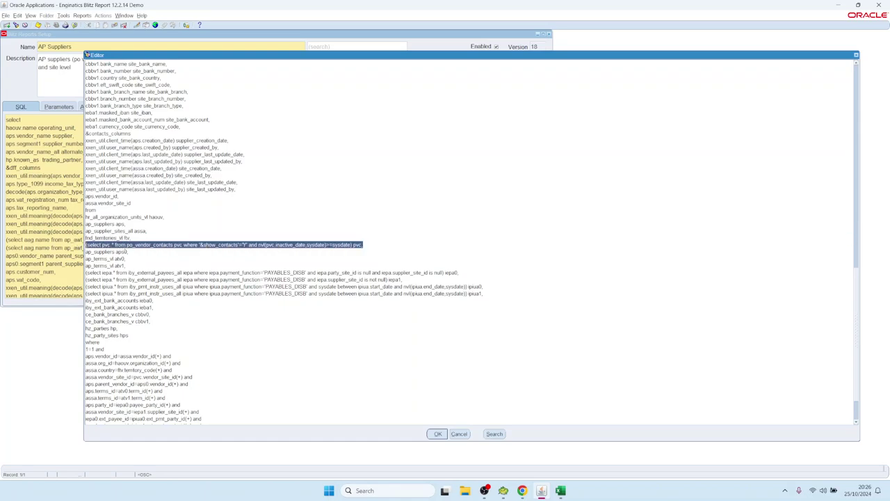
pyautogui.moveTo(126, 245); pyautogui.dragTo(174, 246)
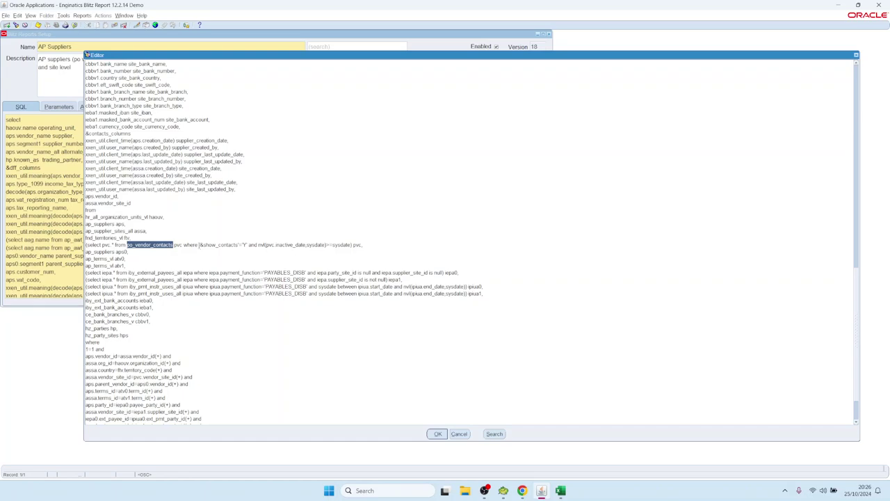
pyautogui.moveTo(200, 245); pyautogui.dragTo(238, 245)
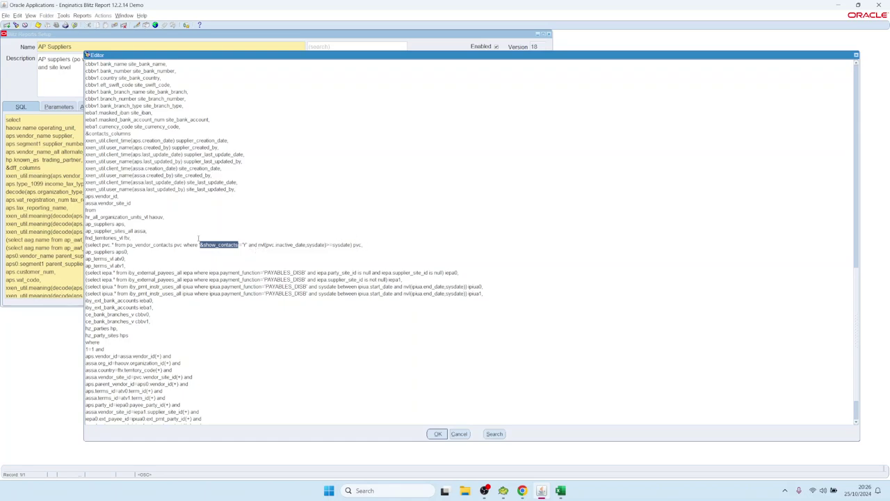
pyautogui.tripleClick(361, 245)
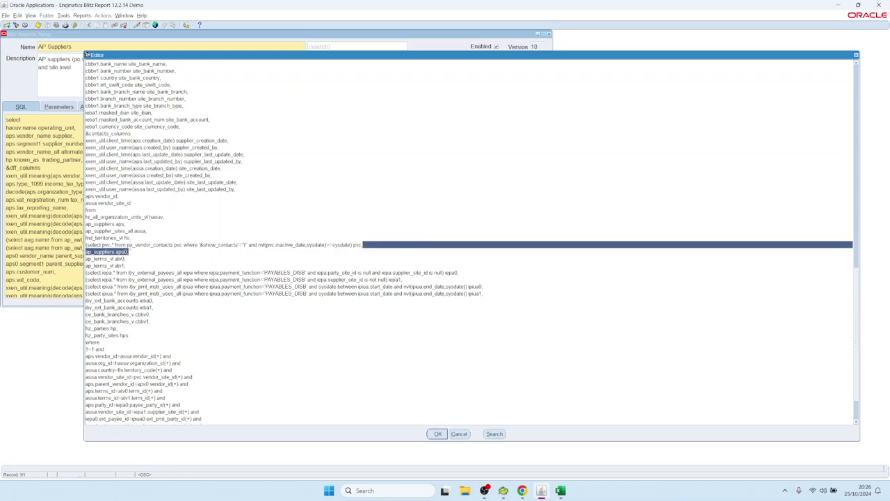
pyautogui.click(330, 254)
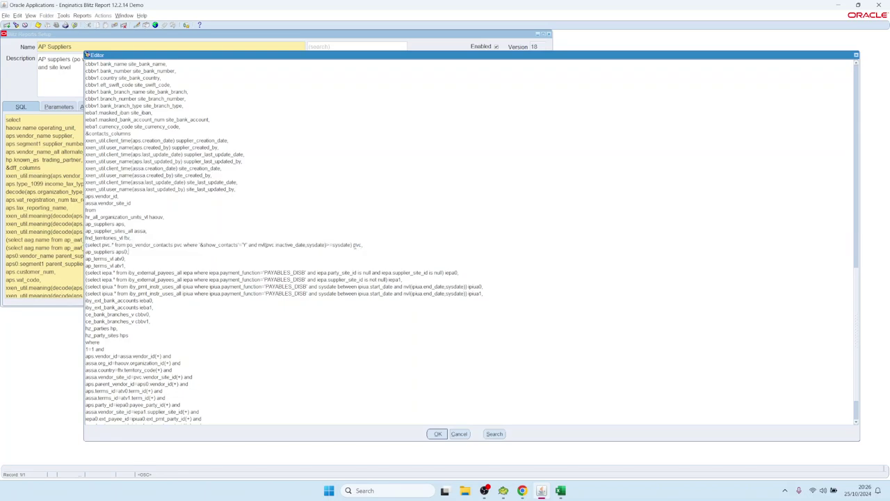
# Trace the subquery's pvc alias to its vendor_site_id outer join in the where clause, and close the editor without changes
pyautogui.doubleClick(356, 245)
pyautogui.scroll(-2, 324, 298)
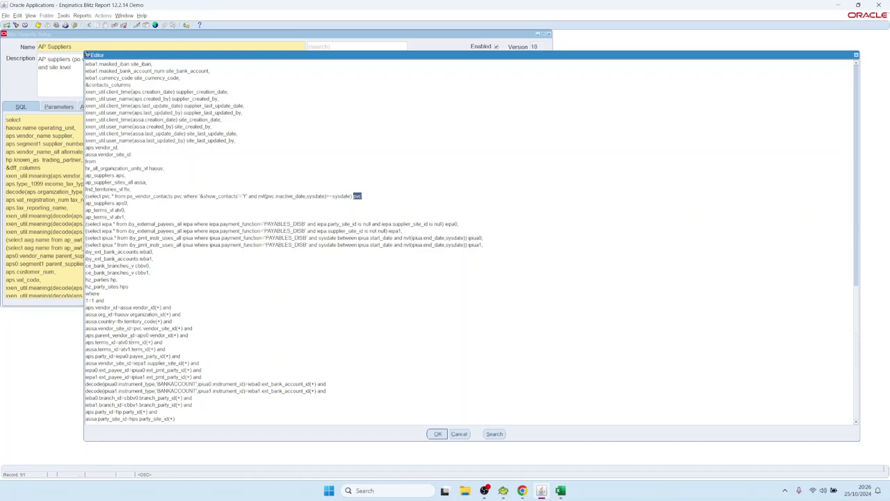
pyautogui.moveTo(134, 328); pyautogui.dragTo(192, 327)
pyautogui.click(458, 434)
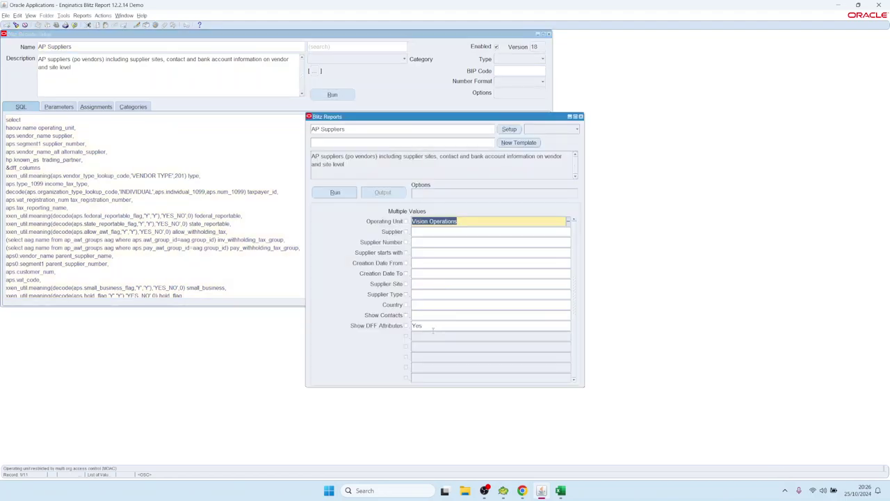
# Run the AP Suppliers report with Show Contacts set to Yes
pyautogui.click(435, 314)
pyautogui.write('Y')
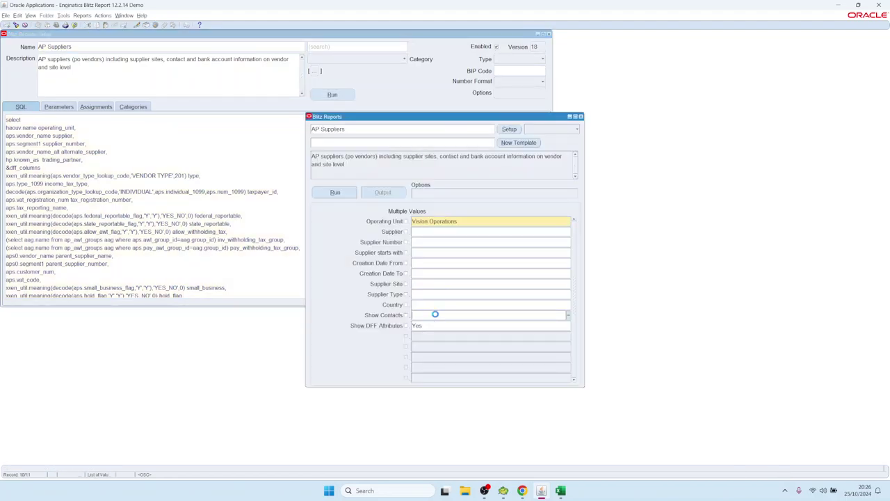
pyautogui.press('Tab')
pyautogui.click(335, 192)
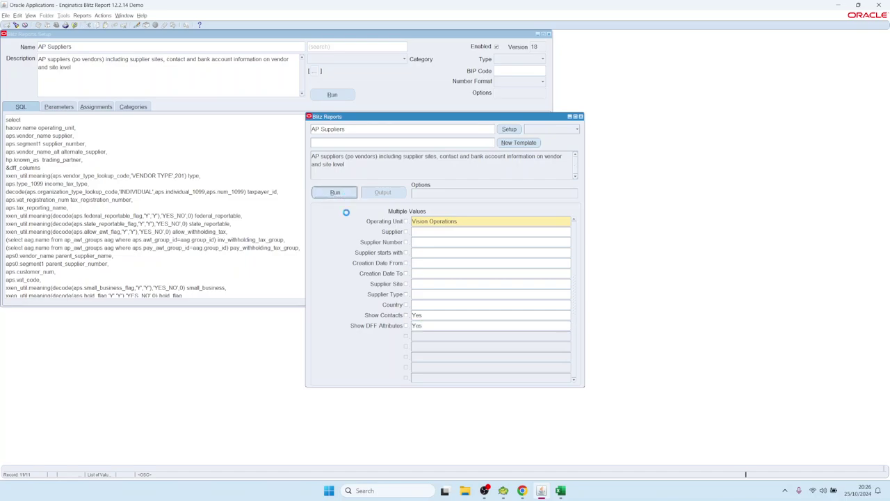
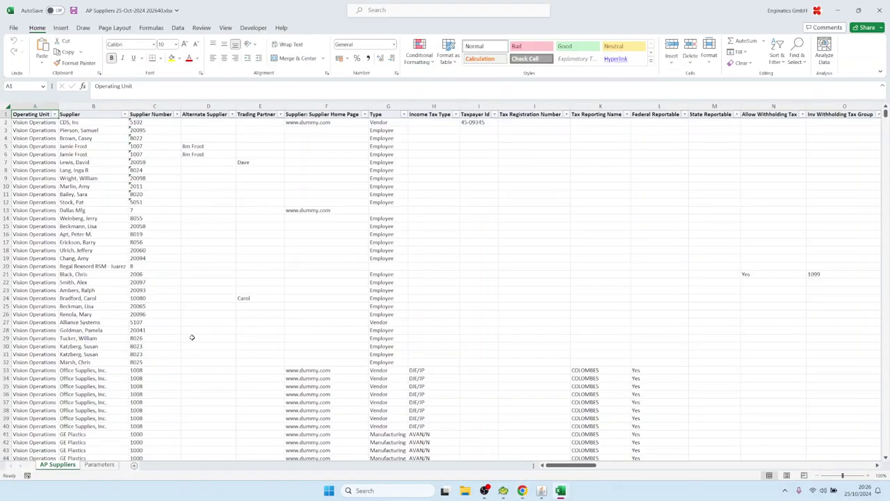
# Examine the executed SQL stored on the Parameters sheet of the AP Suppliers output workbook, leaving the cell unchanged
pyautogui.click(491, 214)
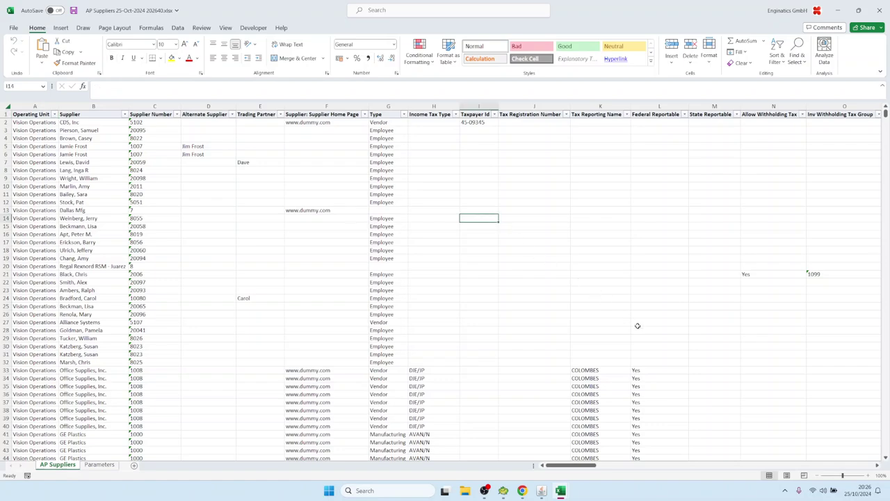
pyautogui.click(638, 322)
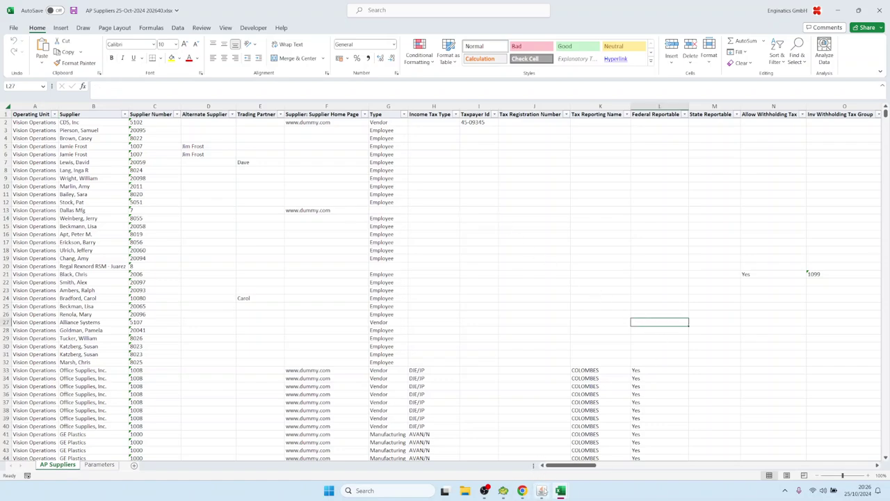
pyautogui.moveTo(541, 491)
pyautogui.click(100, 464)
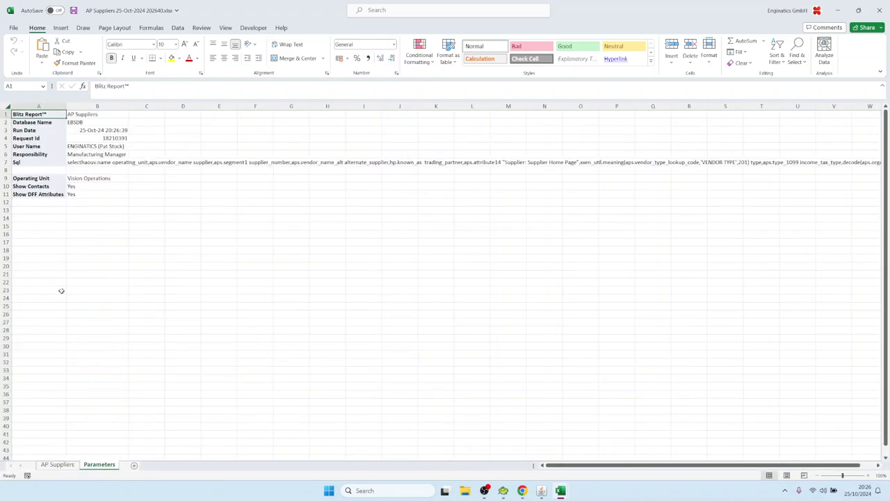
pyautogui.doubleClick(89, 163)
pyautogui.moveTo(89, 162); pyautogui.dragTo(95, 476)
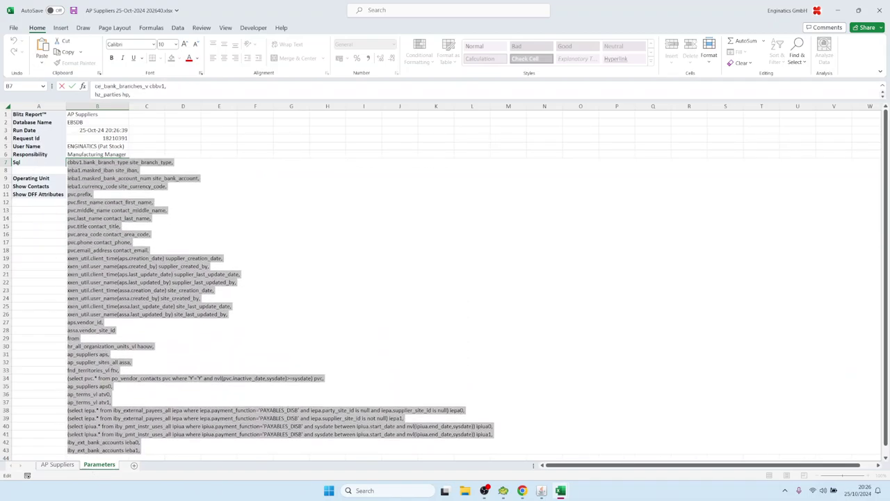
pyautogui.press('Escape')
# Switch to Oracle Applications and open the log of the latest AP Suppliers request
pyautogui.click(541, 491)
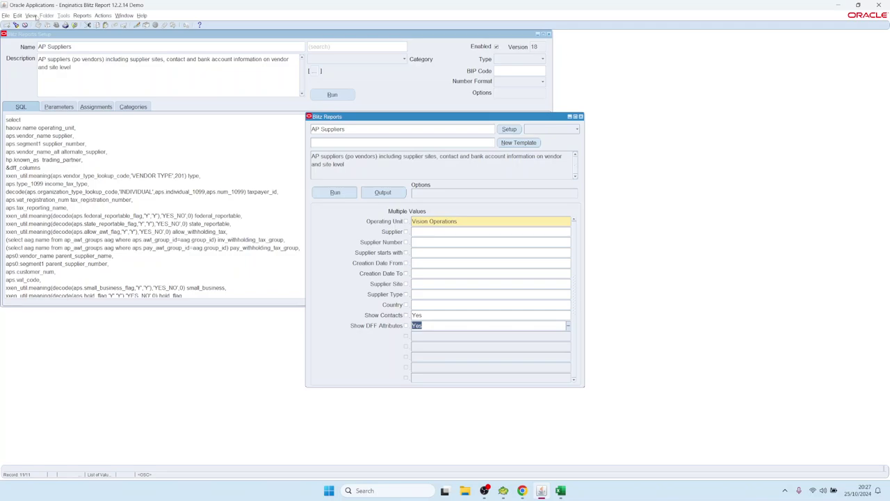
pyautogui.click(30, 16)
pyautogui.click(53, 118)
pyautogui.click(259, 237)
pyautogui.click(261, 241)
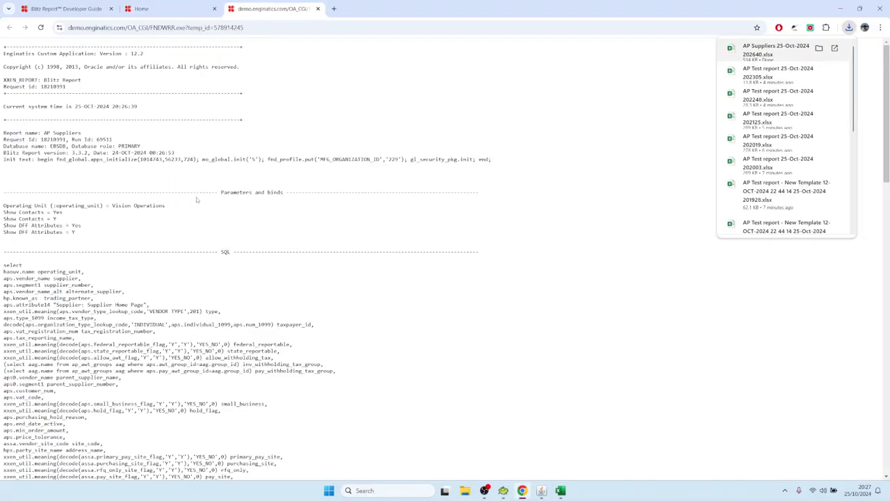
# Examine the log's Parameters and binds section, highlighting the Show Contacts values and the :operating_unit bind with its value
pyautogui.moveTo(7, 206); pyautogui.dragTo(109, 238)
pyautogui.click(15, 209)
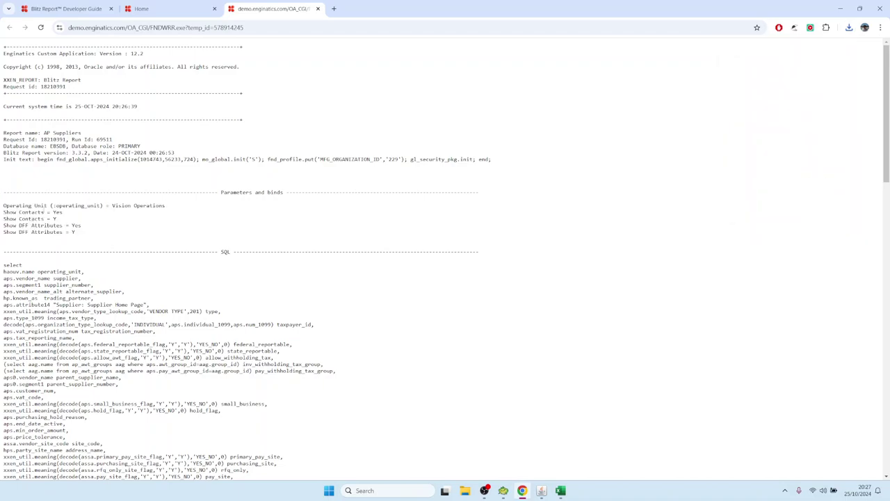
pyautogui.doubleClick(54, 211)
pyautogui.doubleClick(54, 218)
pyautogui.moveTo(112, 206); pyautogui.dragTo(170, 206)
pyautogui.moveTo(54, 205); pyautogui.dragTo(101, 205)
pyautogui.click(40, 234)
# Find the po_vendor_contacts subquery with its 'Y'='Y' condition in the logged SQL, and highlight it and the pvc contact columns
pyautogui.scroll(-4, 128, 331)
pyautogui.scroll(1, 116, 307)
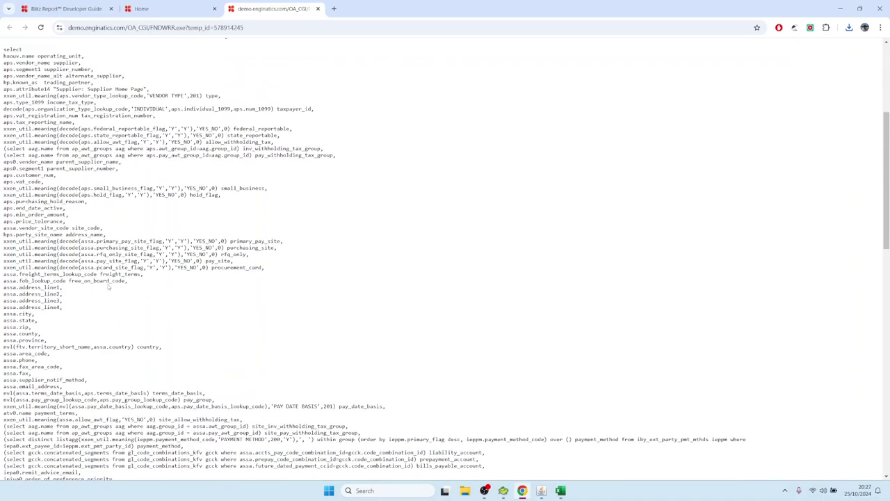
pyautogui.scroll(-2, 96, 271)
pyautogui.scroll(-1, 93, 262)
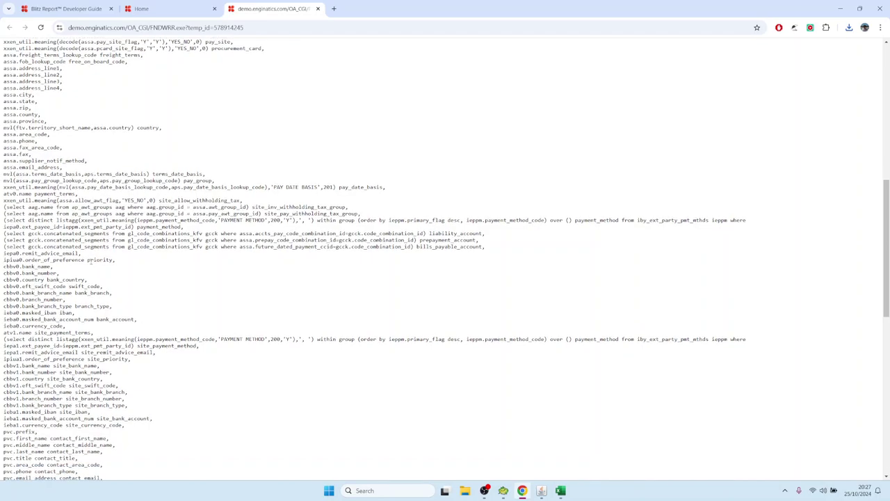
pyautogui.scroll(-5, 63, 220)
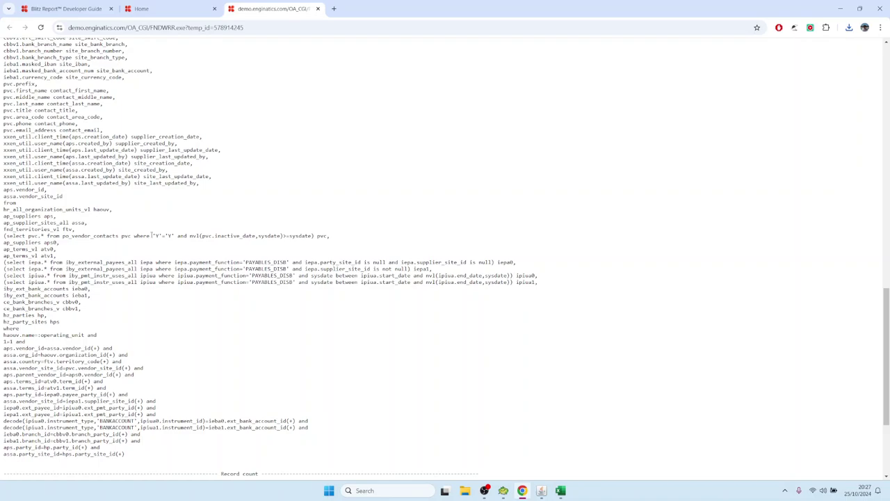
pyautogui.moveTo(151, 236); pyautogui.dragTo(160, 236)
pyautogui.click(159, 236)
pyautogui.doubleClick(158, 236)
pyautogui.moveTo(8, 236); pyautogui.dragTo(312, 236)
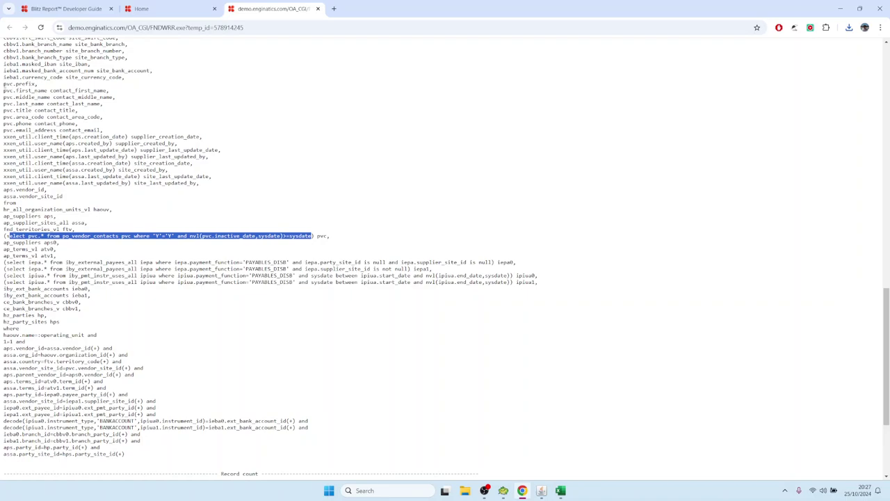
pyautogui.moveTo(3, 83); pyautogui.dragTo(116, 134)
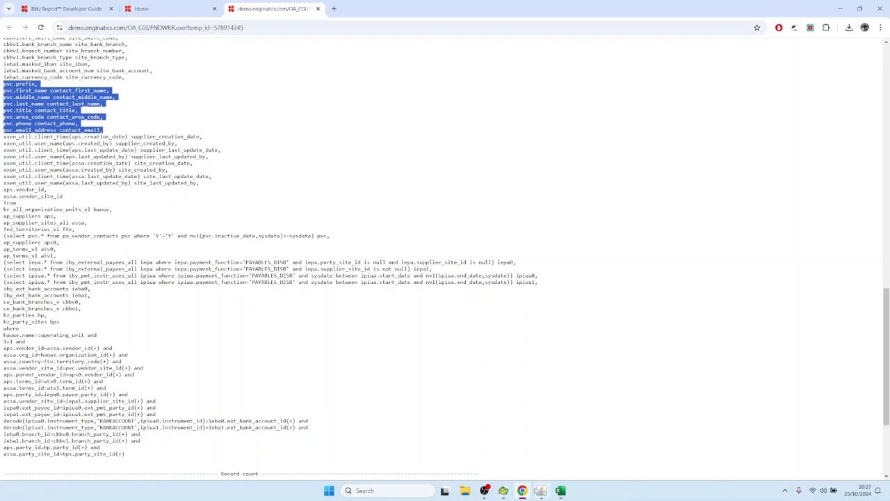
# Return to the AP Suppliers parameter setup in Oracle Applications and review the second Show Contacts row's full SQL text without changes
pyautogui.click(542, 489)
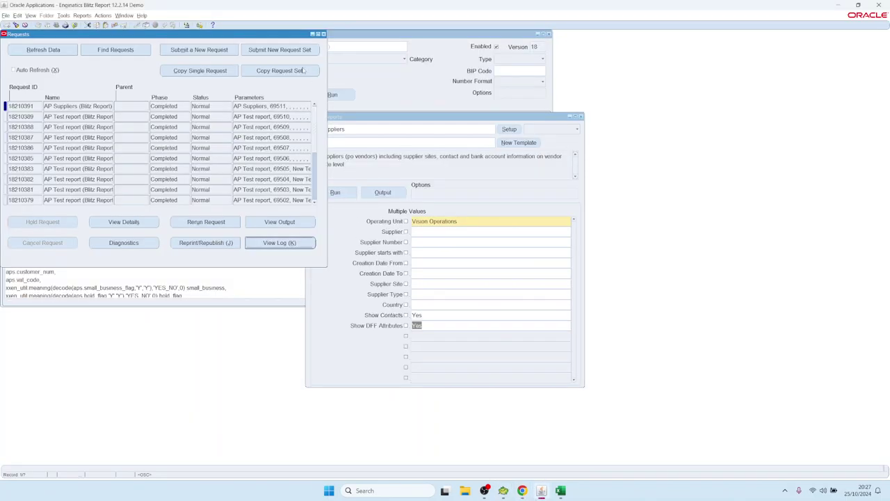
pyautogui.click(509, 130)
pyautogui.click(66, 108)
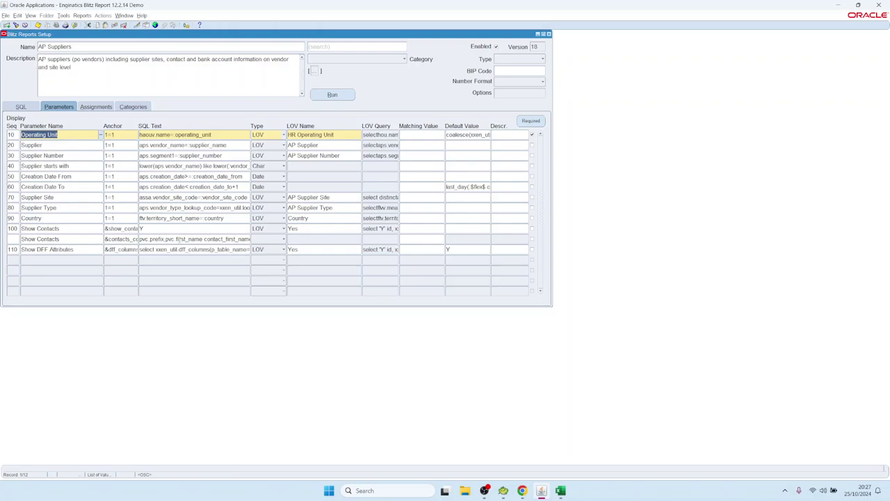
pyautogui.doubleClick(179, 240)
pyautogui.moveTo(200, 133); pyautogui.dragTo(86, 63)
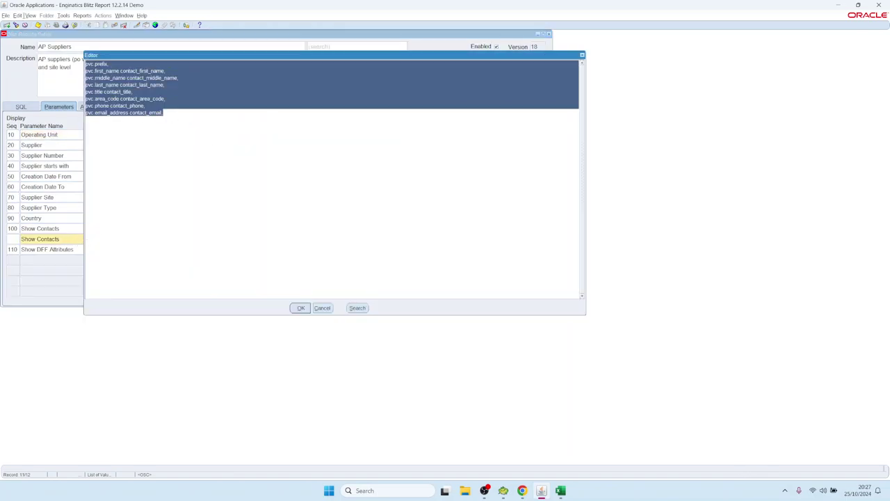
pyautogui.click(322, 309)
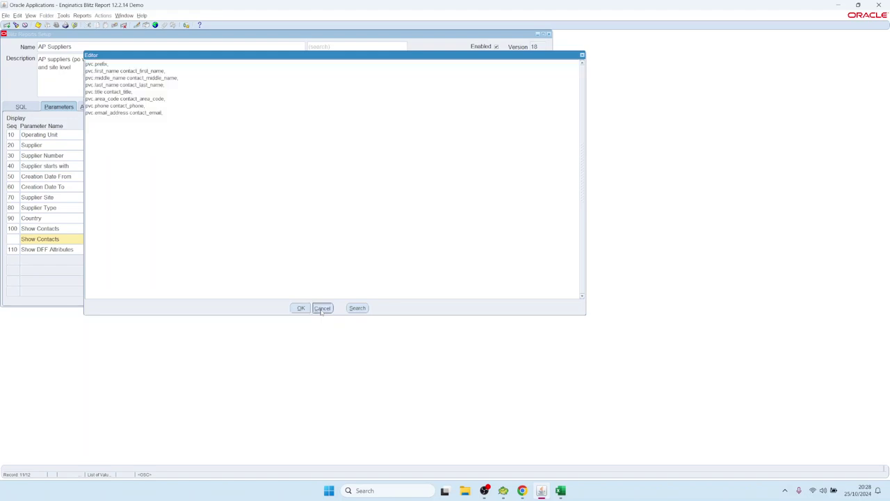
# Compare the &show_contacts and &contacts_columns anchors of the two Show Contacts parameter rows
pyautogui.click(75, 230)
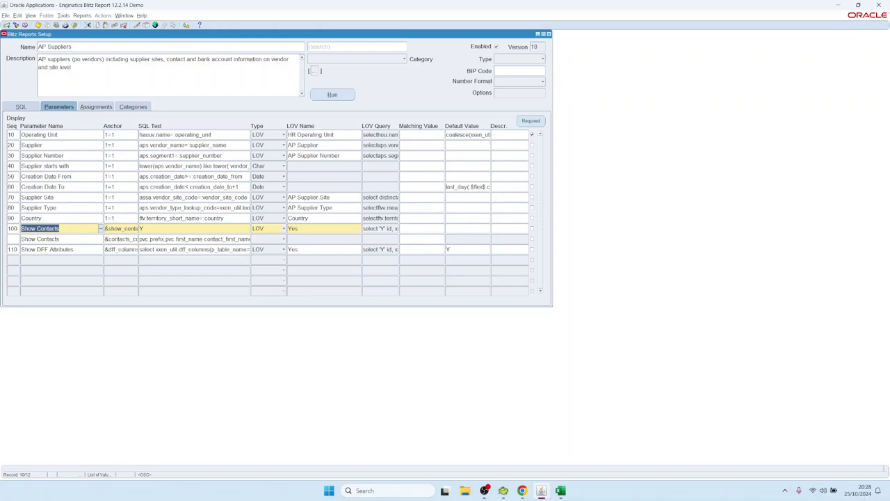
pyautogui.moveTo(106, 229); pyautogui.dragTo(163, 230)
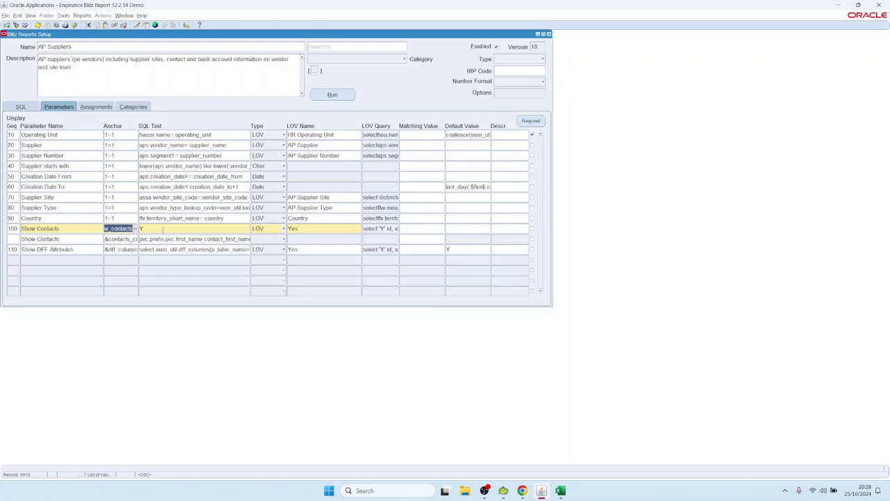
pyautogui.click(163, 230)
pyautogui.doubleClick(109, 229)
pyautogui.doubleClick(107, 239)
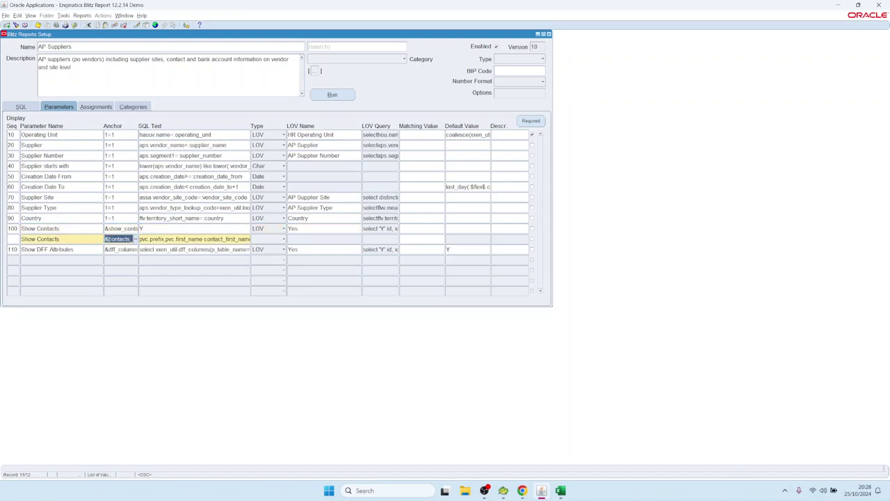
pyautogui.moveTo(106, 239); pyautogui.dragTo(151, 239)
pyautogui.press('Up')
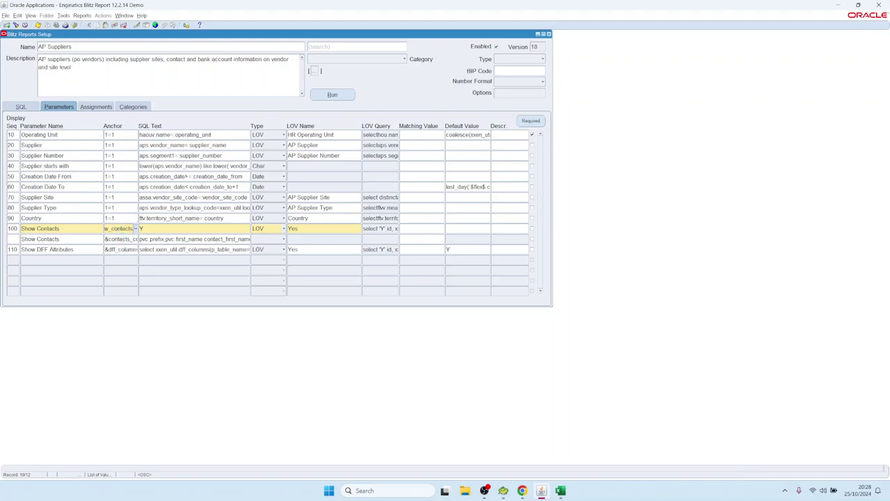
pyautogui.press('Down')
# Compare the second Show Contacts row's contact column list with the first row's SQL text, leaving both unchanged
pyautogui.press('Tab')
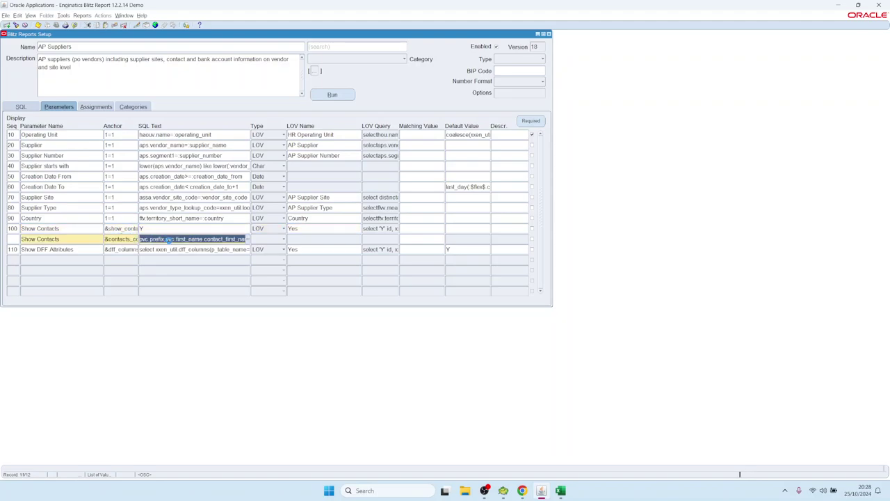
pyautogui.hotkey('ctrl', 'e')
pyautogui.hotkey('ctrl', 'a')
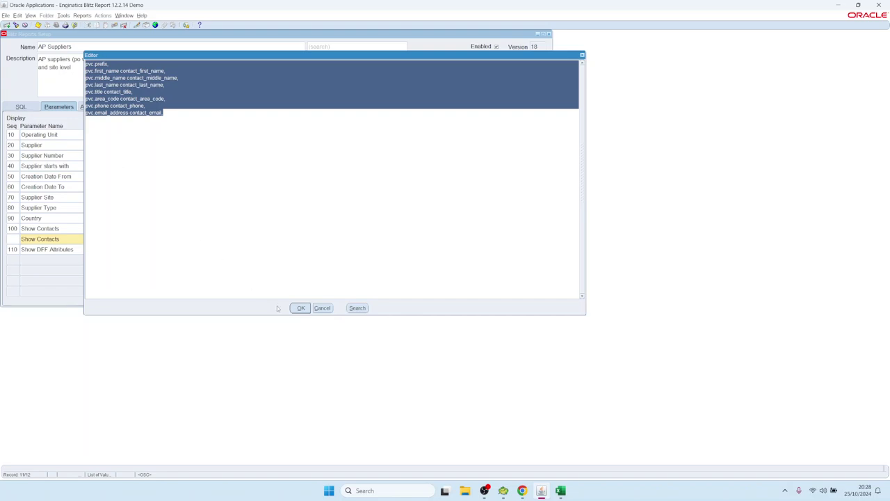
pyautogui.click(321, 308)
pyautogui.click(187, 230)
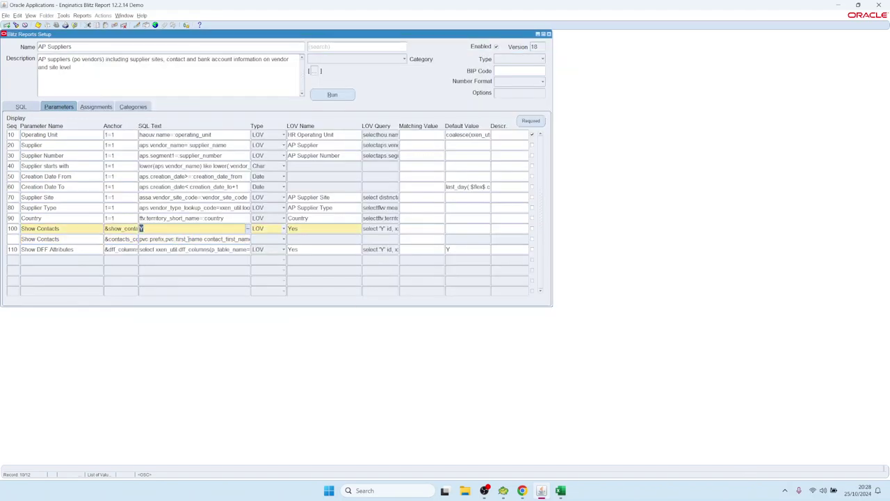
# Compare the display sequence fields of the first and second Show Contacts parameter rows
pyautogui.click(65, 228)
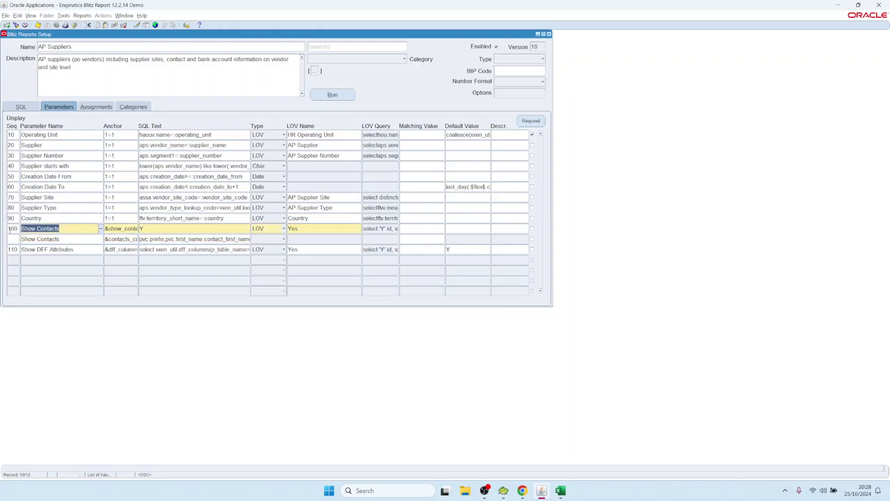
pyautogui.doubleClick(9, 228)
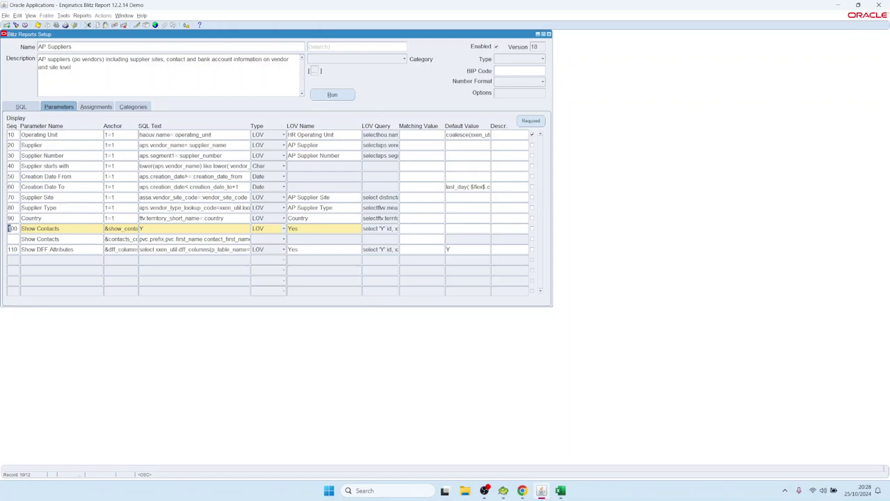
pyautogui.doubleClick(9, 229)
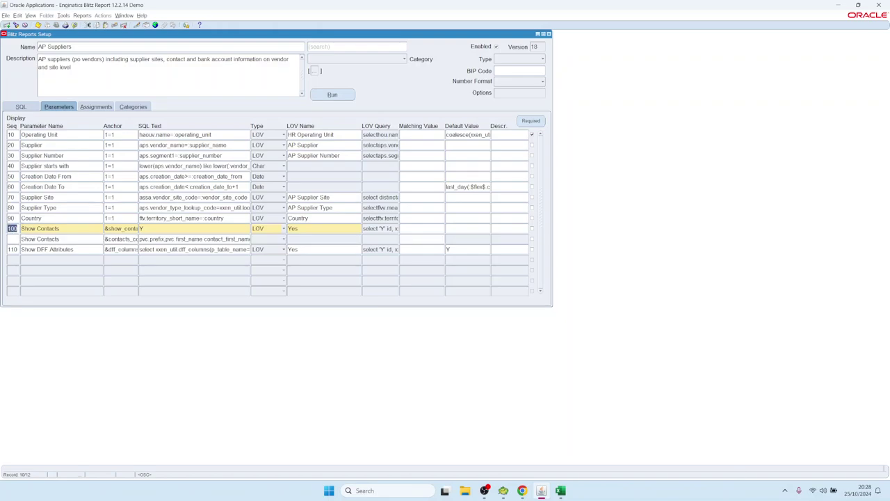
pyautogui.click(14, 239)
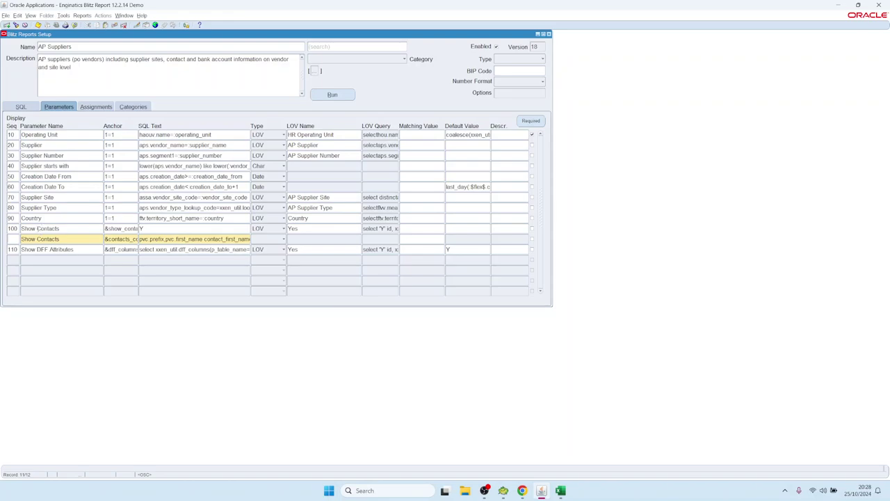
# Duplicate the sequence 100 Show Contacts parameter into a new row directly below it
pyautogui.click(40, 228)
pyautogui.hotkey('ctrl', 'Down')
pyautogui.hotkey('shift', 'F6')
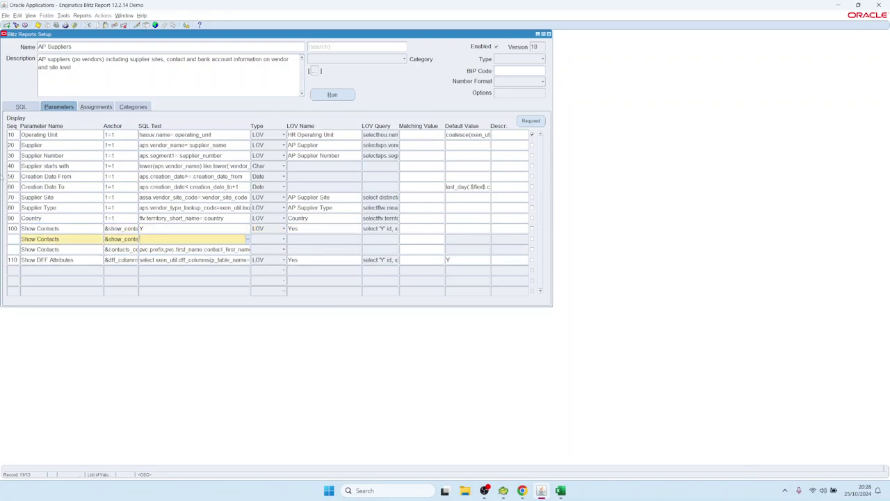
# Give the added Show Contacts row the anchor 1=1 and SQL text wefw, and delete that row
pyautogui.doubleClick(136, 240)
pyautogui.hotkey('ctrl', 'l')
pyautogui.click(130, 294)
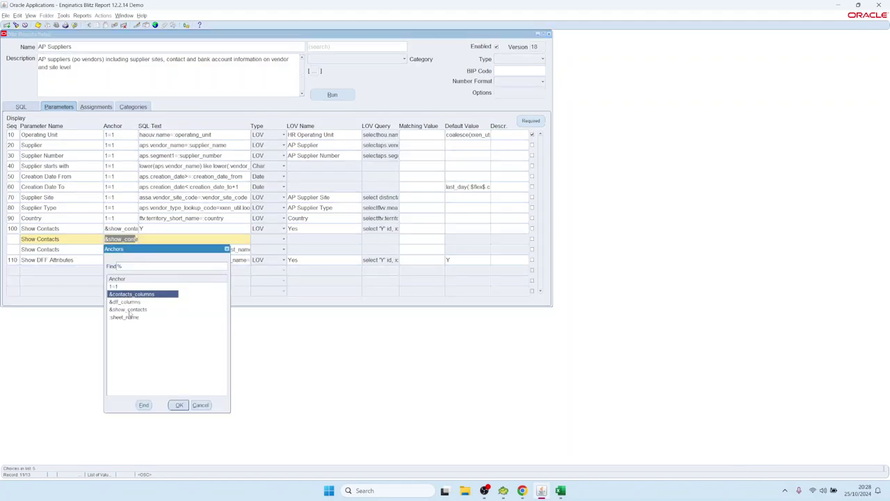
pyautogui.click(131, 317)
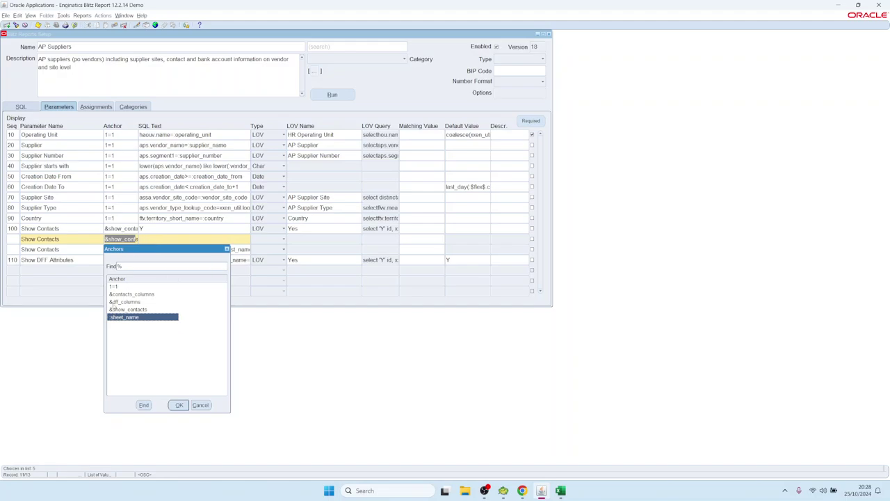
pyautogui.doubleClick(118, 286)
pyautogui.write('wefw')
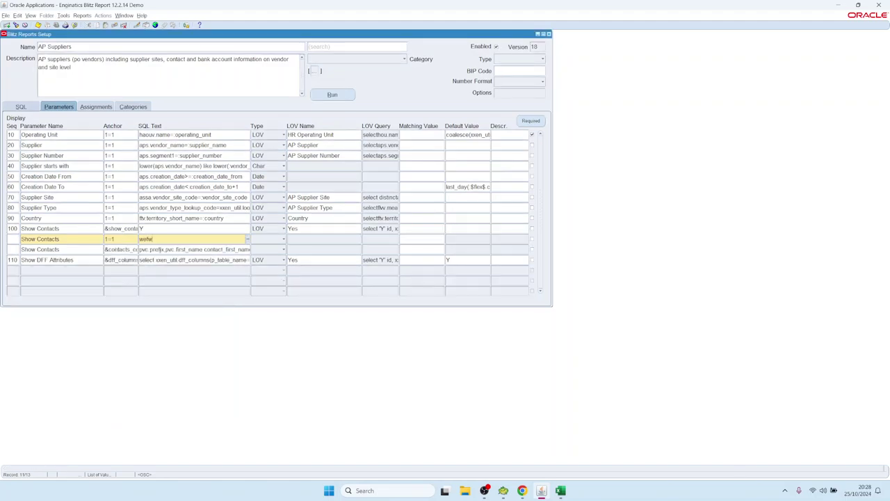
pyautogui.click(123, 26)
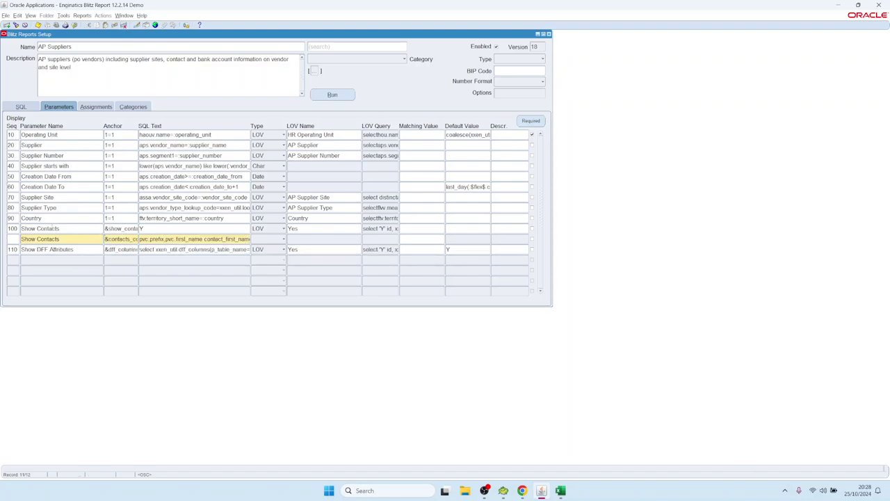
pyautogui.click(77, 229)
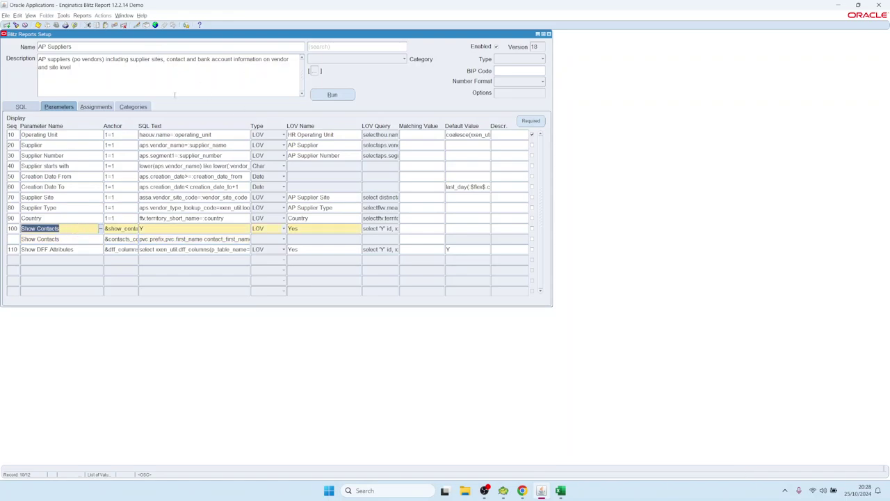
# Load the AP Test report into the report setup from the list of reports
pyautogui.click(78, 47)
pyautogui.hotkey('ctrl', 'l')
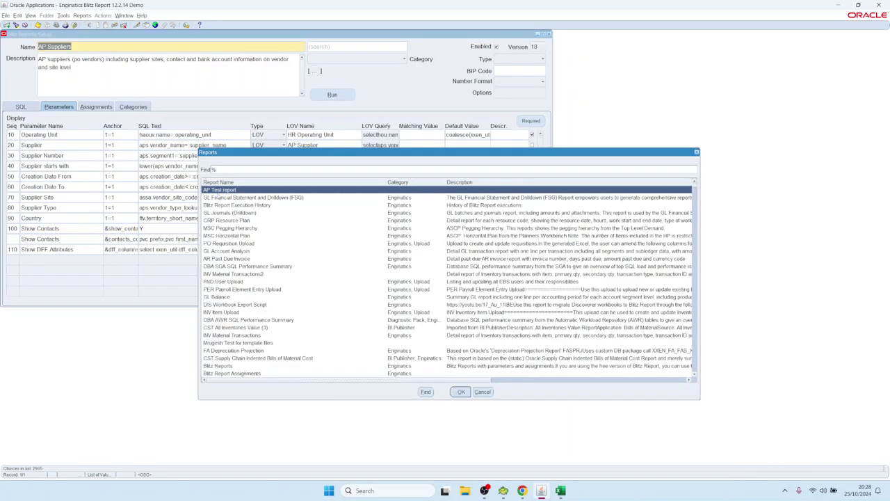
pyautogui.doubleClick(217, 190)
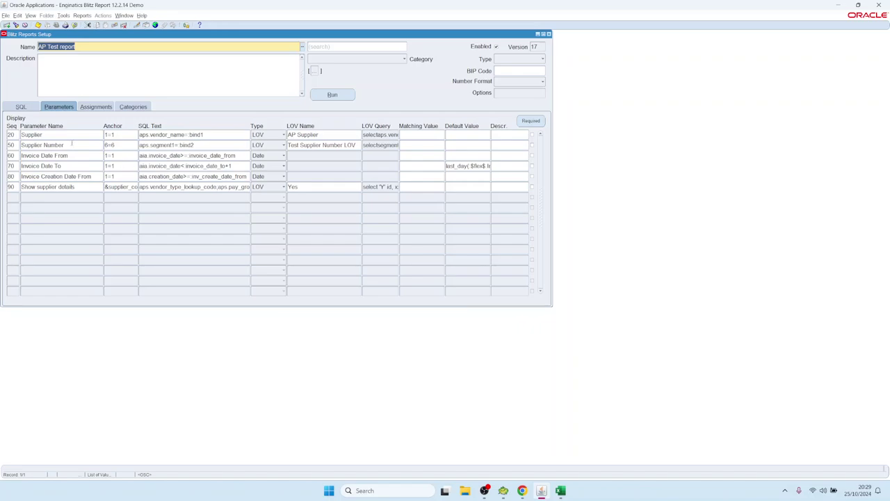
# Review the AP Test report's SQL and the SQL text and matching value fields of its Invoice Creation Date From and Show supplier details parameters
pyautogui.click(26, 108)
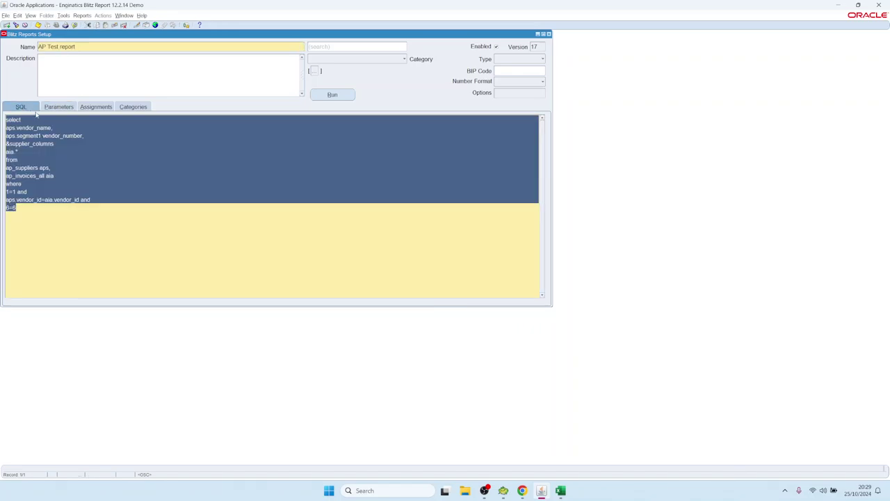
pyautogui.click(58, 107)
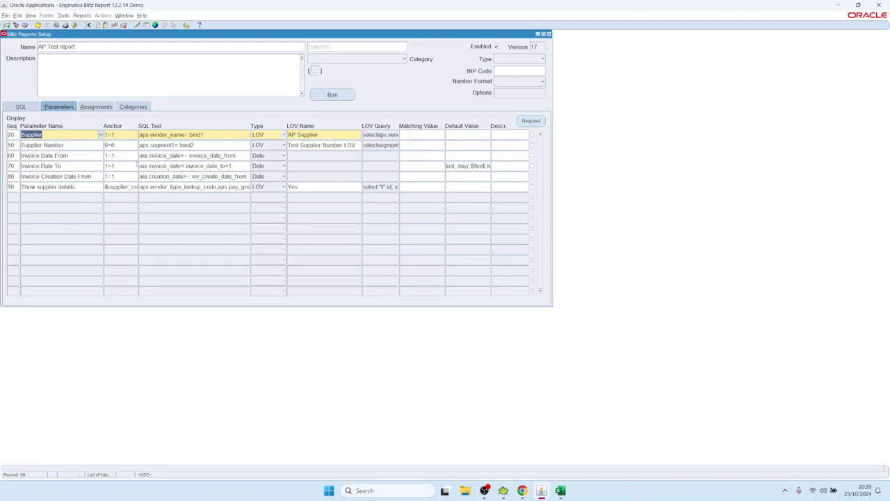
pyautogui.click(58, 176)
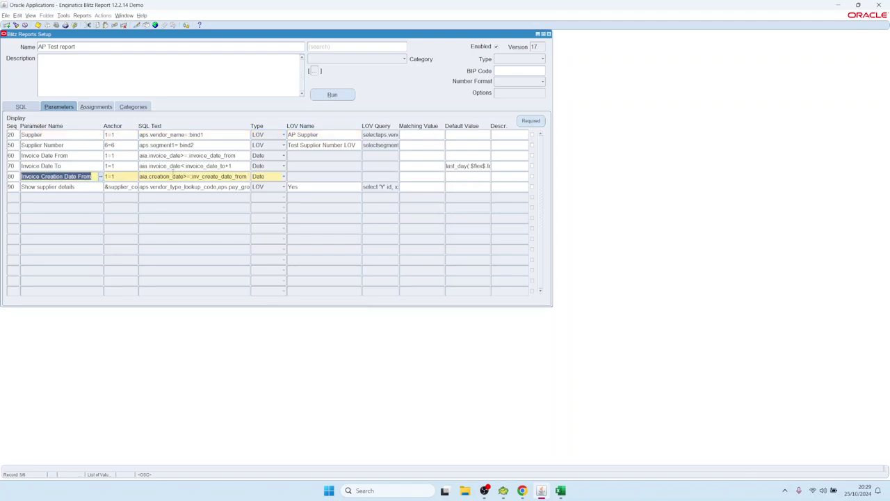
pyautogui.click(423, 135)
pyautogui.click(421, 176)
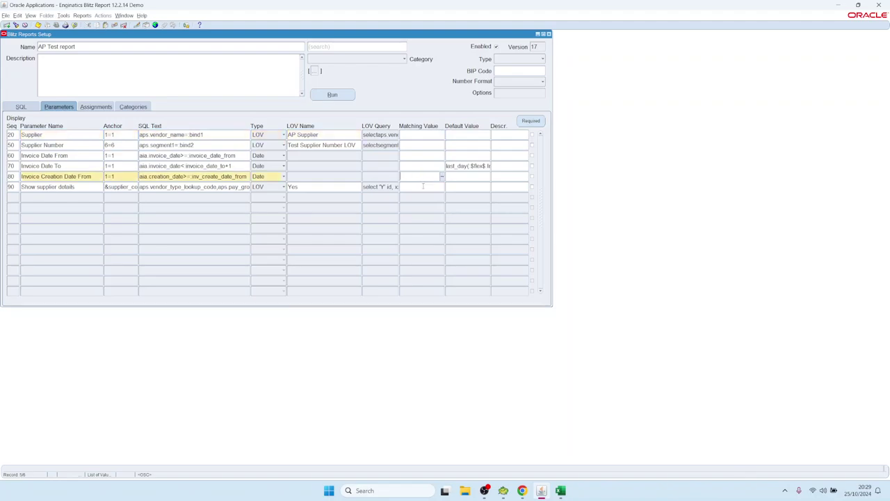
pyautogui.click(421, 186)
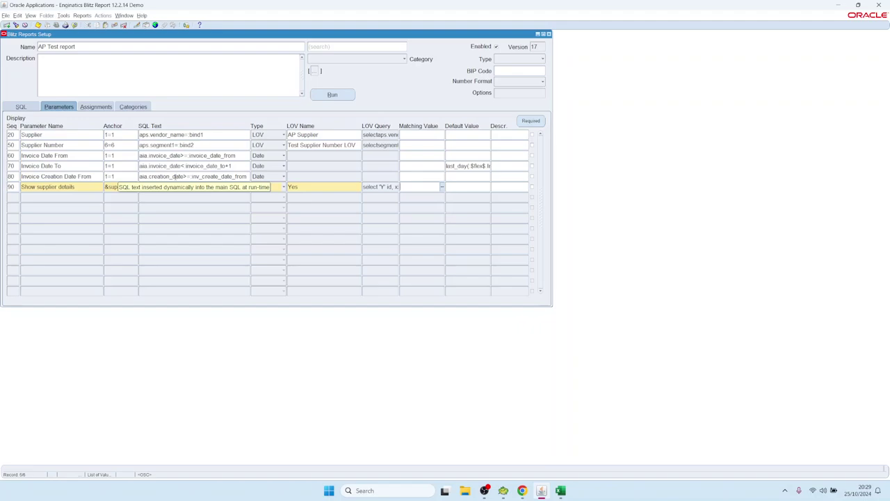
pyautogui.click(174, 178)
pyautogui.click(74, 177)
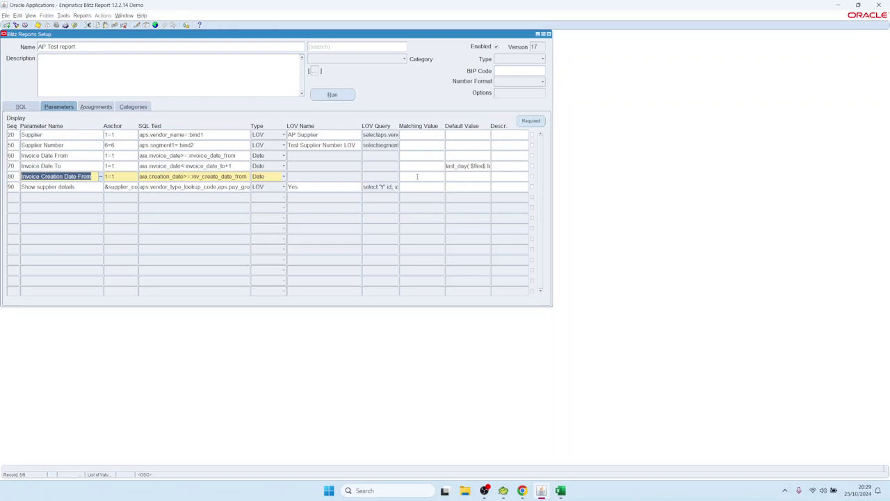
pyautogui.click(189, 177)
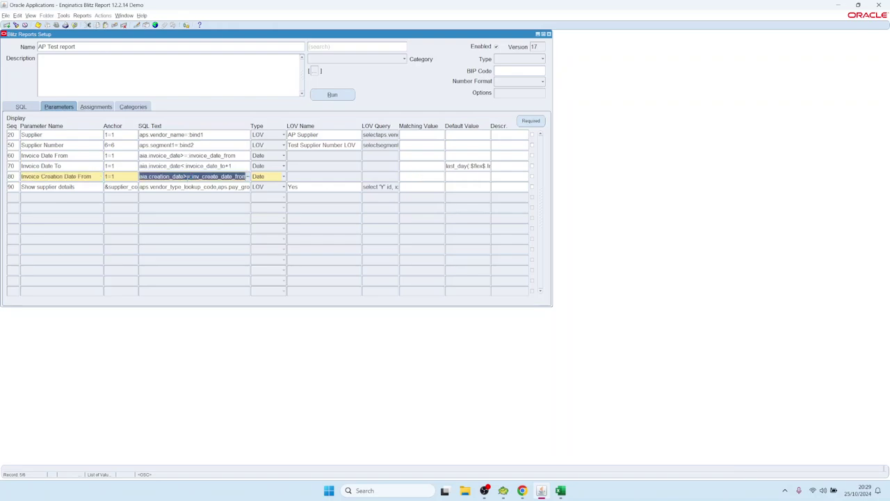
pyautogui.moveTo(140, 187); pyautogui.dragTo(178, 187)
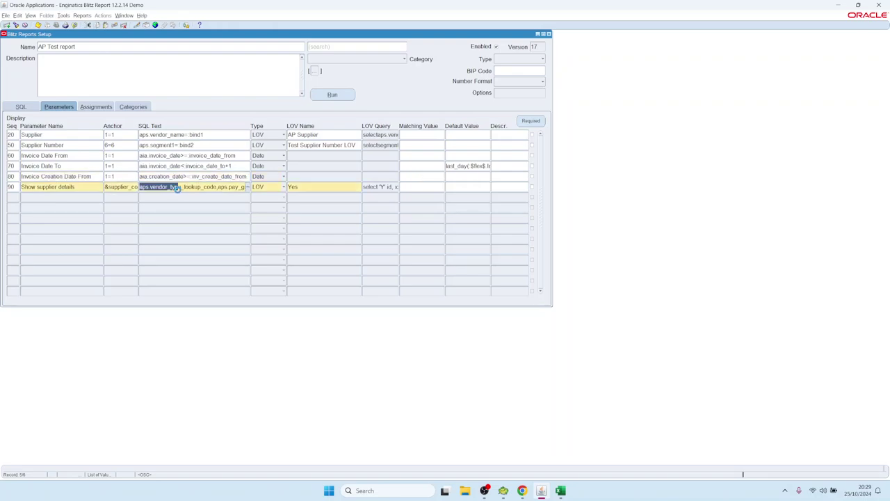
pyautogui.click(425, 176)
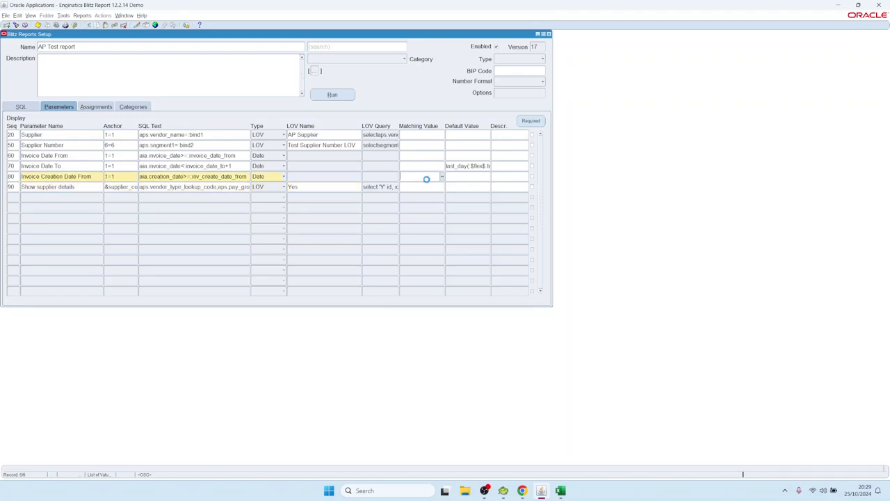
# Find reports starting with "ap in" and load AP Invoices and Lines into the report setup
pyautogui.click(90, 48)
pyautogui.hotkey('ctrl', 'l')
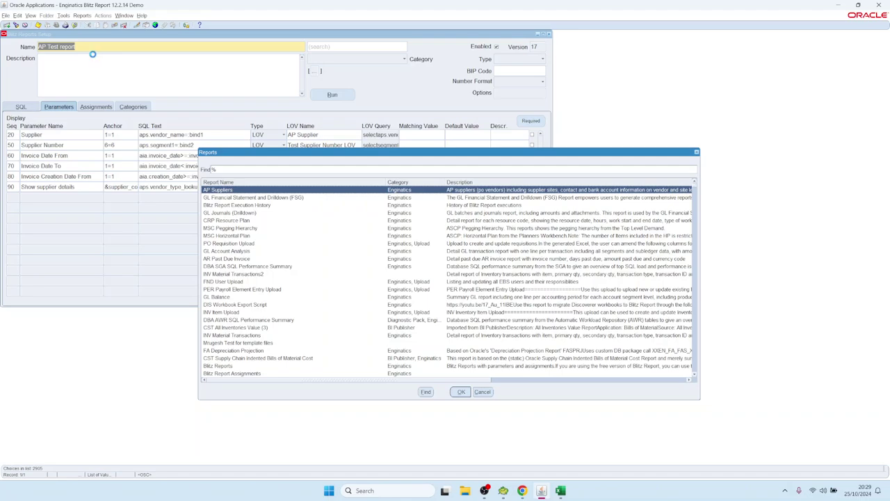
pyautogui.write('ap in')
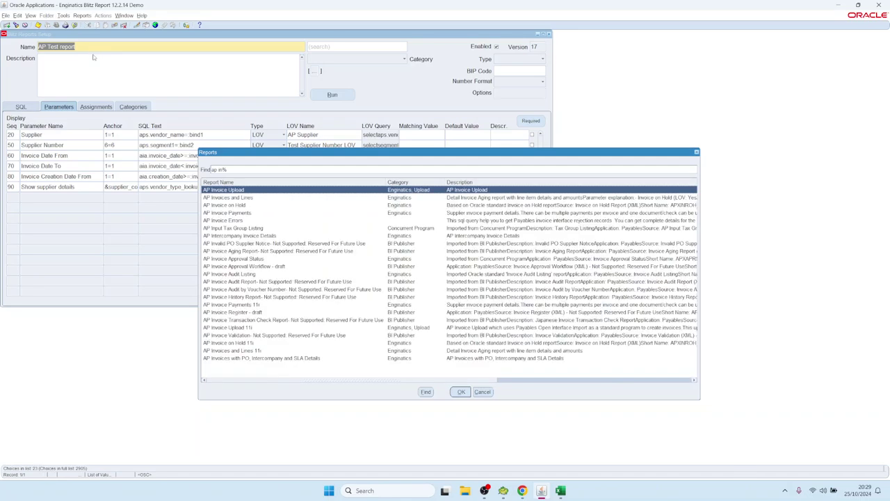
pyautogui.press('Down')
pyautogui.press('Return')
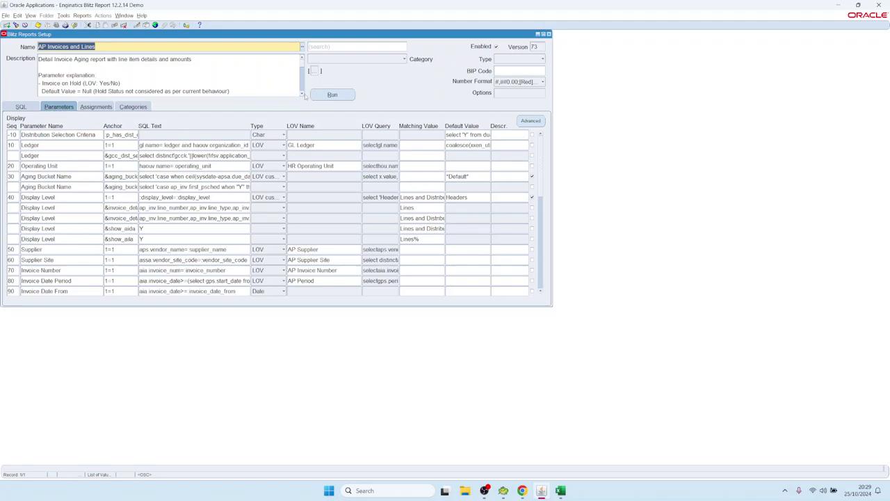
# Open the report's run window and examine the Display Level choices Headers, Lines, and Lines and Distributions without changing the selection
pyautogui.click(331, 94)
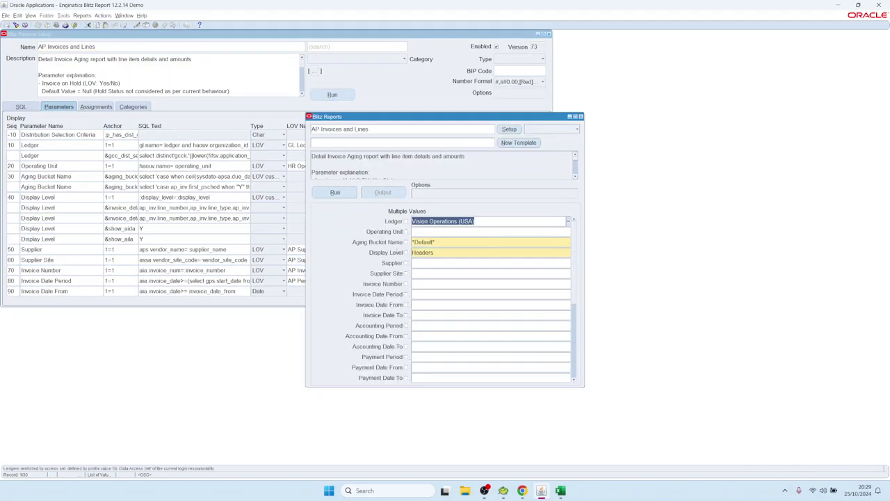
pyautogui.click(421, 252)
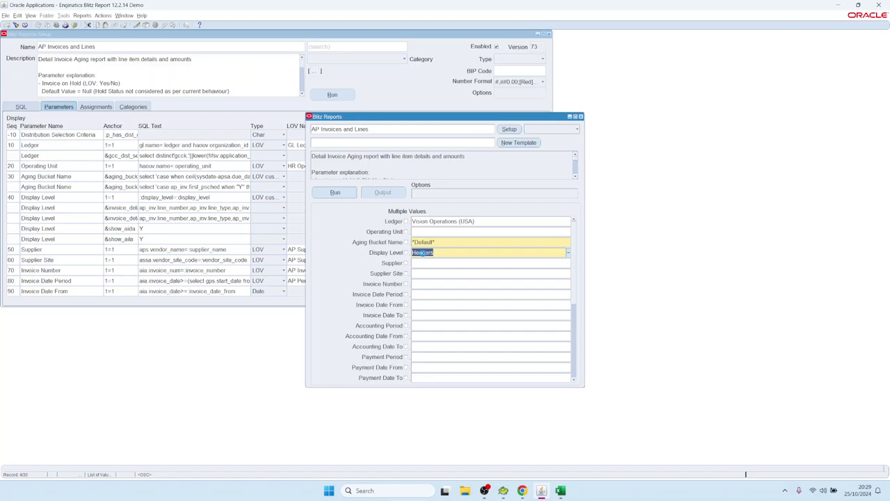
pyautogui.doubleClick(423, 252)
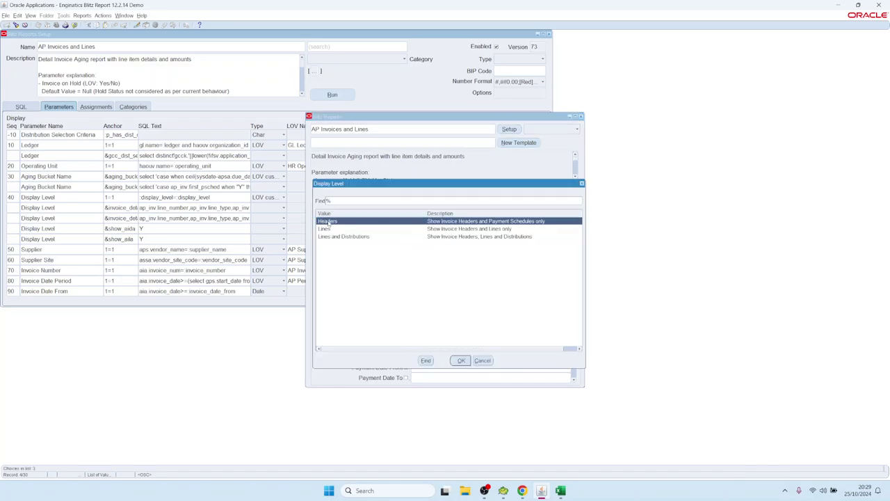
pyautogui.click(327, 230)
pyautogui.click(340, 238)
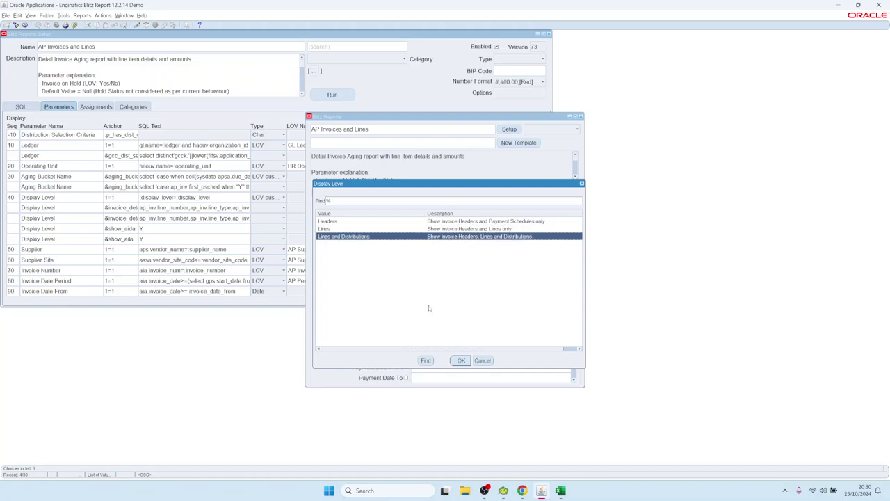
pyautogui.click(326, 222)
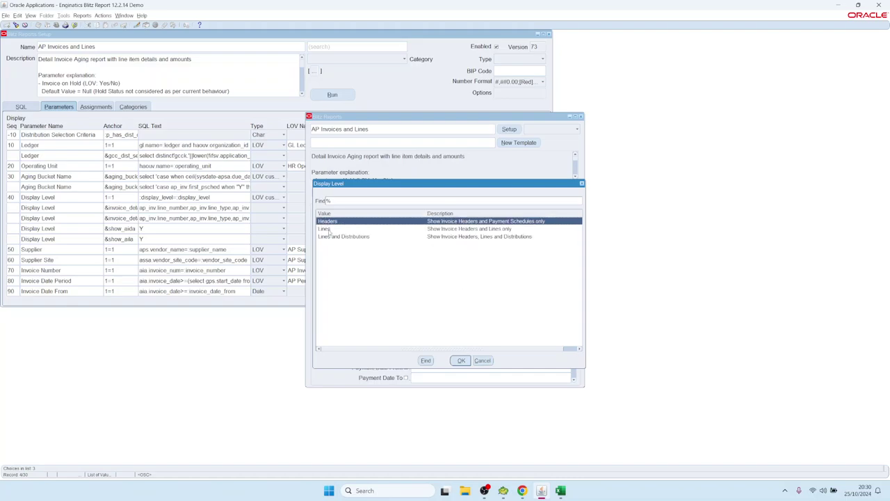
pyautogui.click(329, 229)
pyautogui.click(332, 237)
pyautogui.click(332, 229)
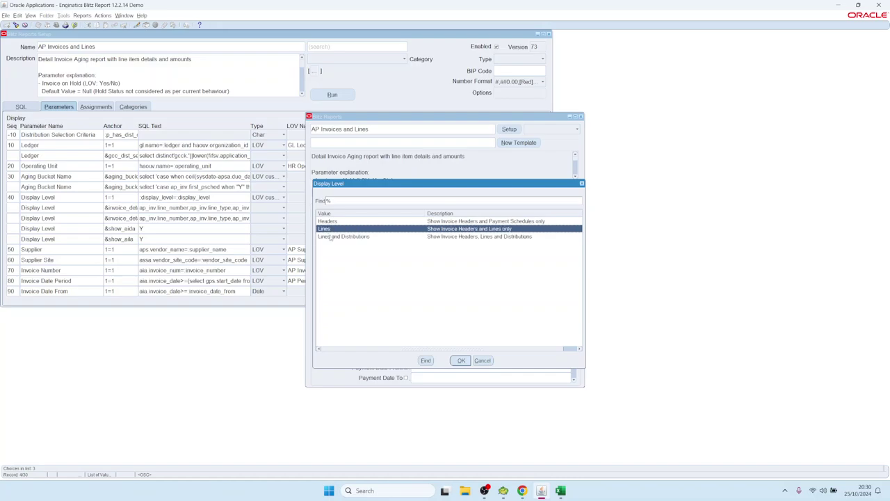
pyautogui.click(482, 361)
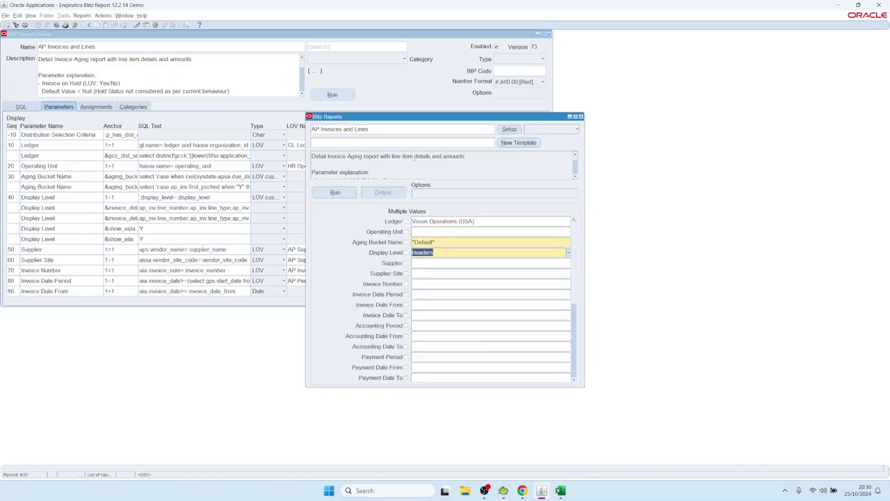
# Return to the report setup and compare the display sequences and anchors of the Display Level parameter rows
pyautogui.moveTo(416, 121); pyautogui.dragTo(326, 104)
pyautogui.click(420, 112)
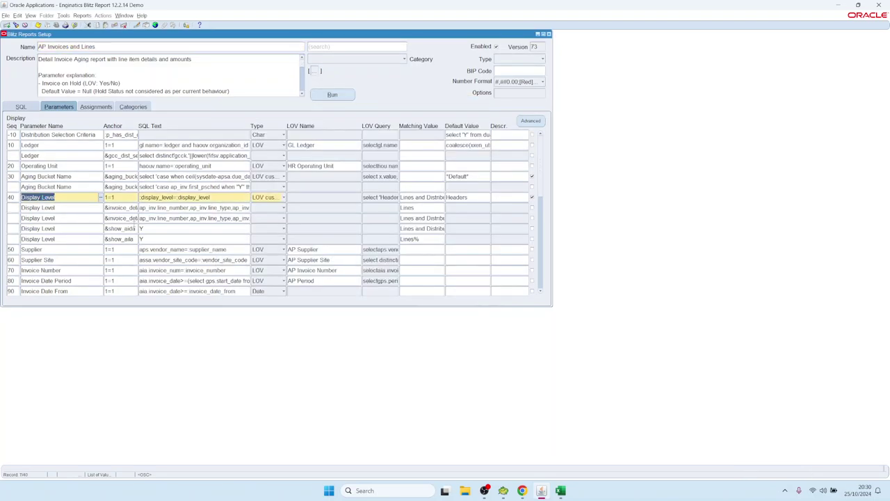
pyautogui.click(11, 197)
pyautogui.click(59, 197)
pyautogui.hotkey('shift', 'Tab')
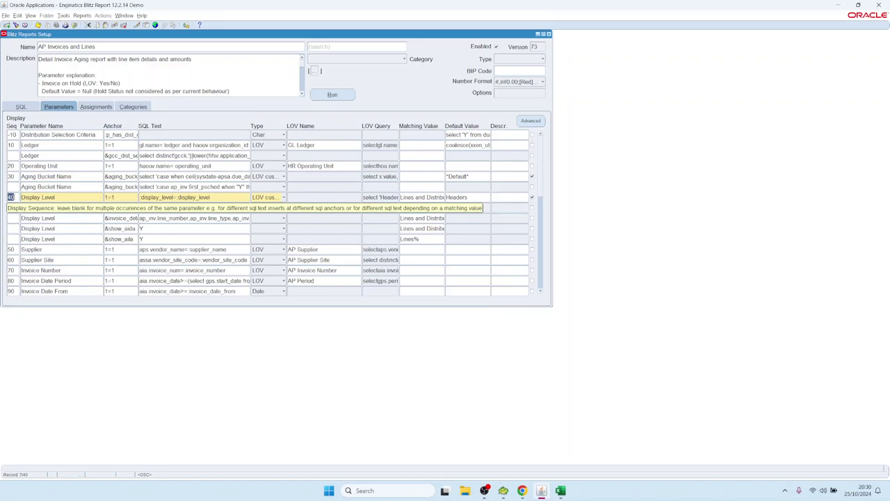
pyautogui.click(32, 207)
pyautogui.click(32, 218)
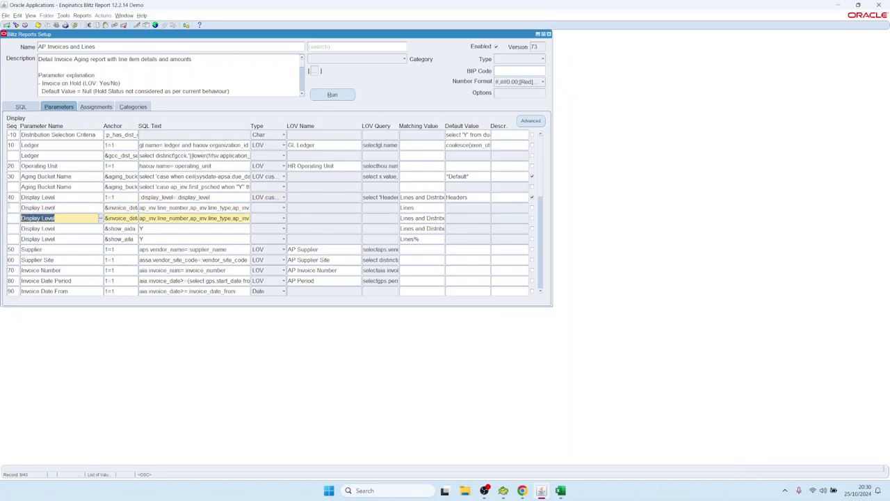
pyautogui.moveTo(105, 208); pyautogui.dragTo(149, 209)
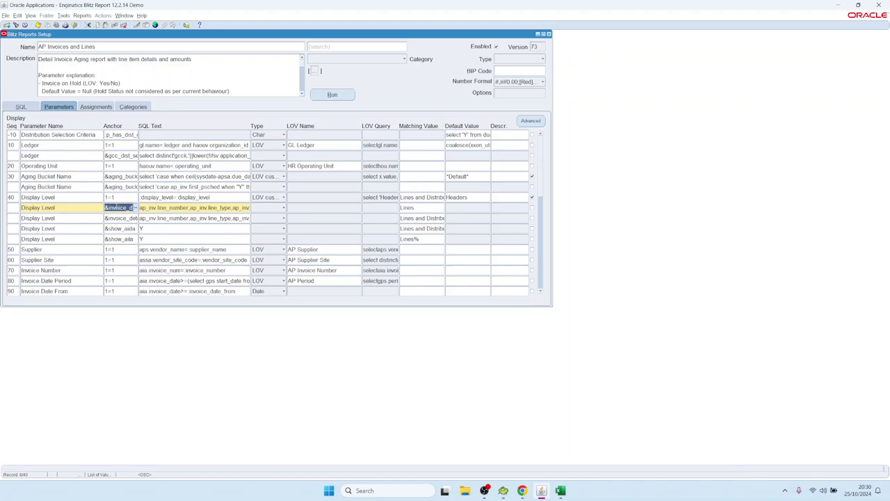
# Open the AP Invoices and Lines SQL in the text editor and enlarge the editor window
pyautogui.click(21, 106)
pyautogui.click(121, 197)
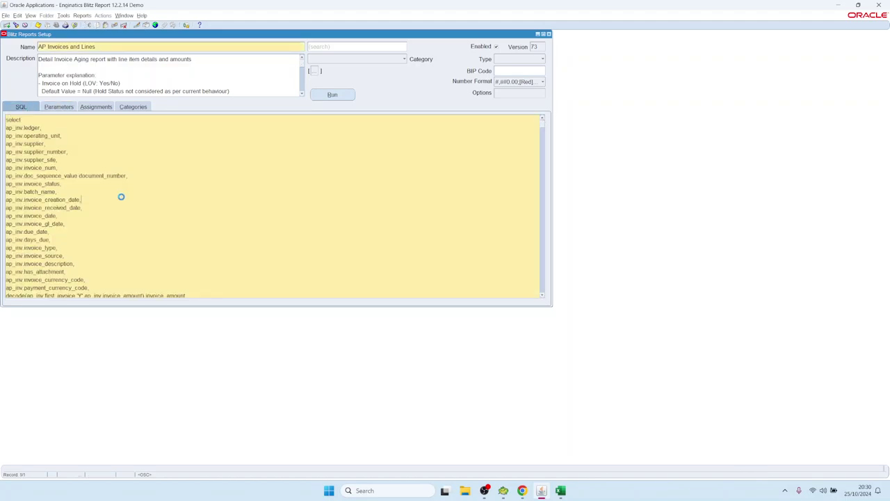
pyautogui.scroll(-10, 118, 191)
pyautogui.scroll(-10, 114, 184)
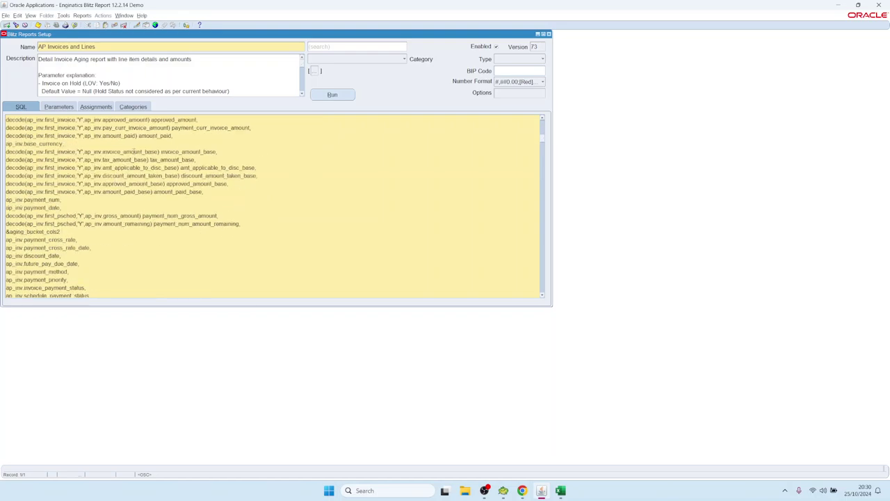
pyautogui.doubleClick(137, 188)
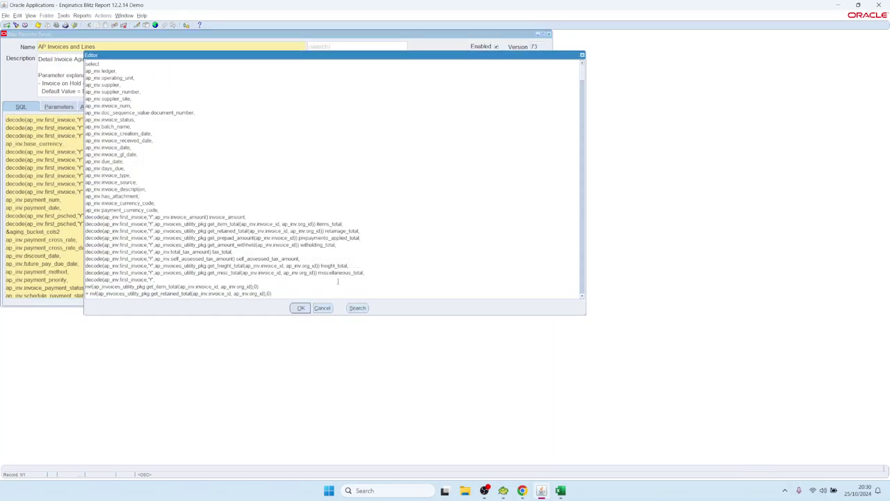
pyautogui.moveTo(576, 315); pyautogui.dragTo(832, 435)
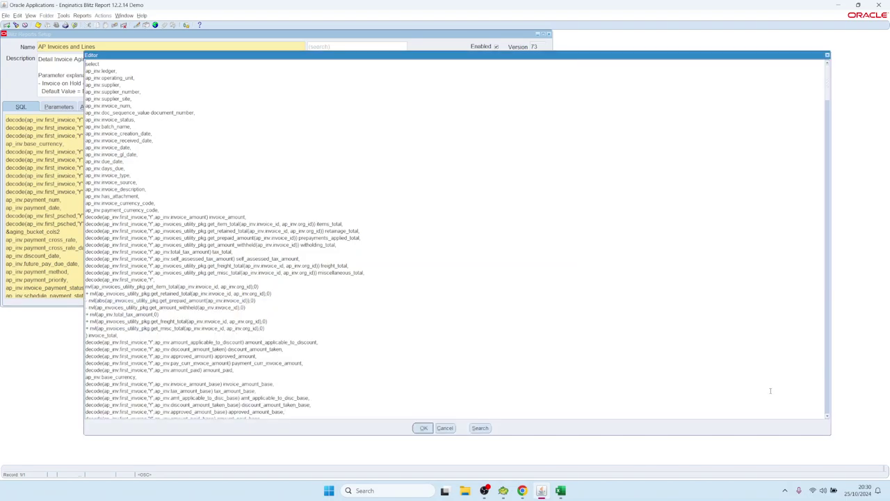
# Search the report SQL for "&" and step through the lexical references from &aging_bucket_cols2 to &aging_bucket_cols1
pyautogui.moveTo(187, 83); pyautogui.dragTo(177, 75)
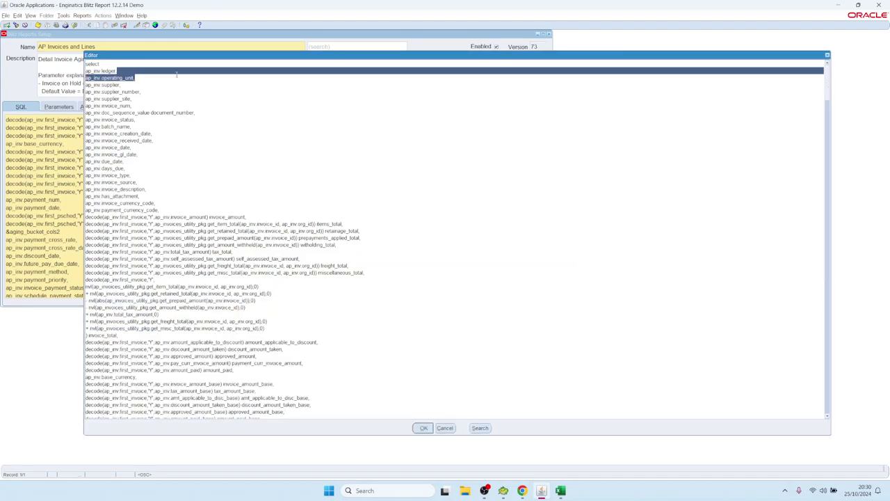
pyautogui.write('&')
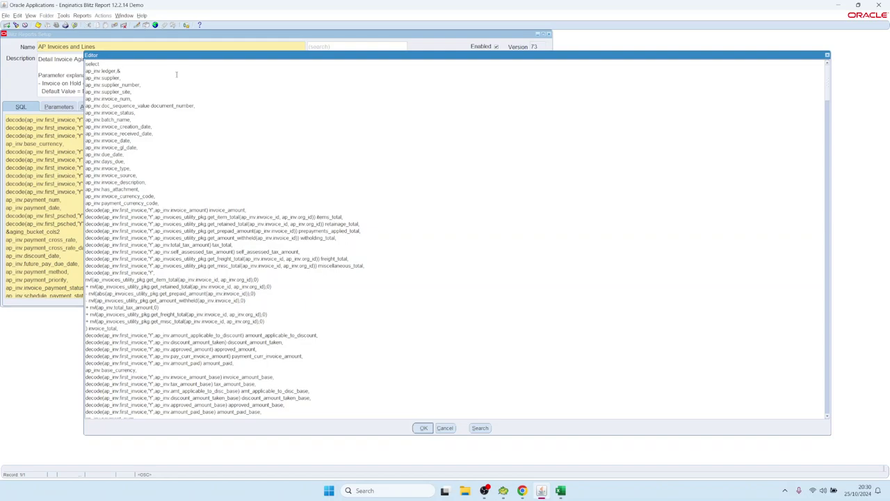
pyautogui.hotkey('alt', 's')
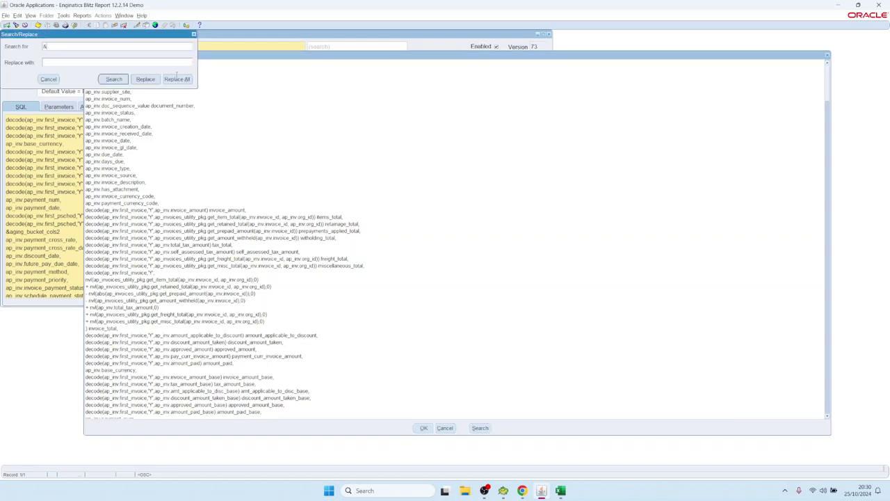
pyautogui.click(114, 78)
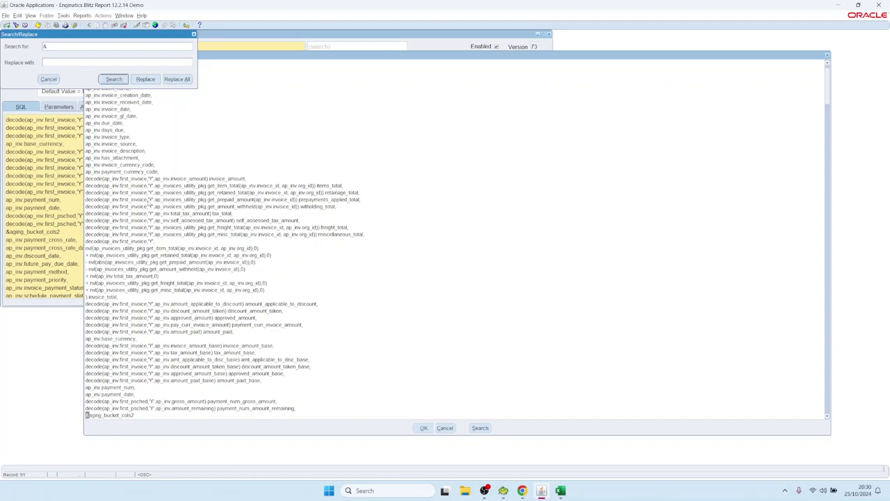
pyautogui.click(120, 79)
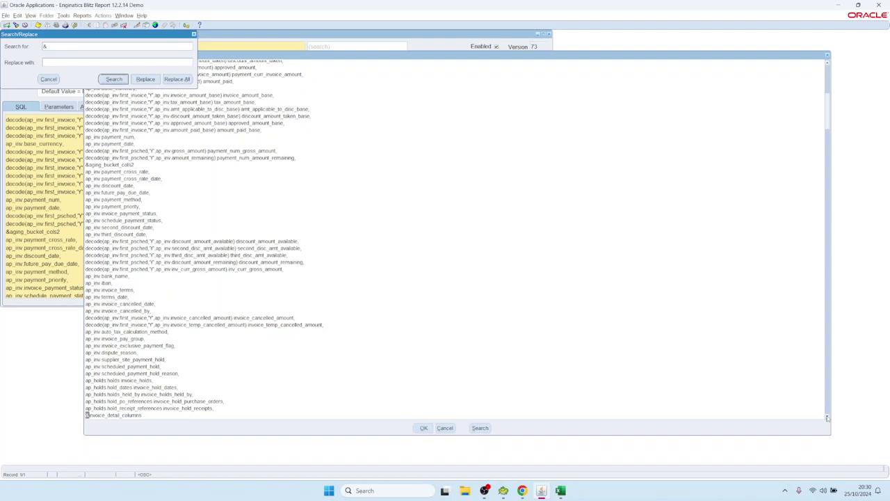
pyautogui.click(120, 79)
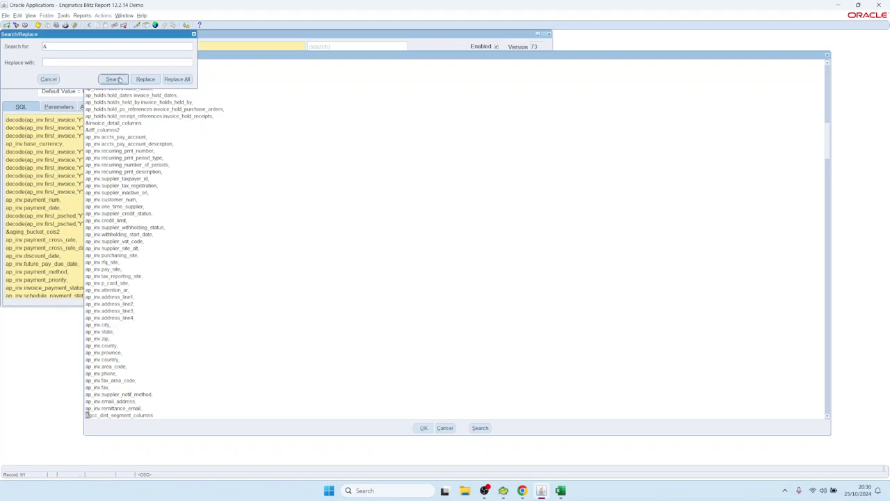
pyautogui.click(114, 80)
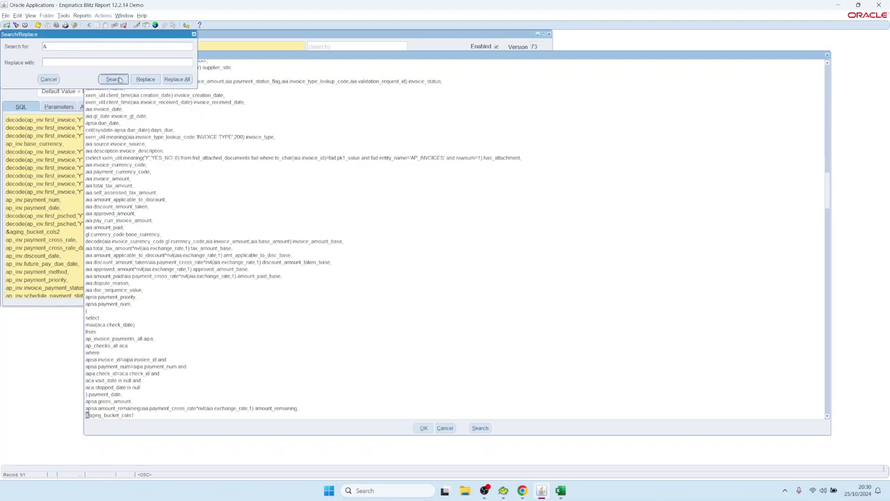
# Continue the "&" search through the &show_aida and &show_aila references, and close the SQL editor without keeping any changes
pyautogui.click(113, 80)
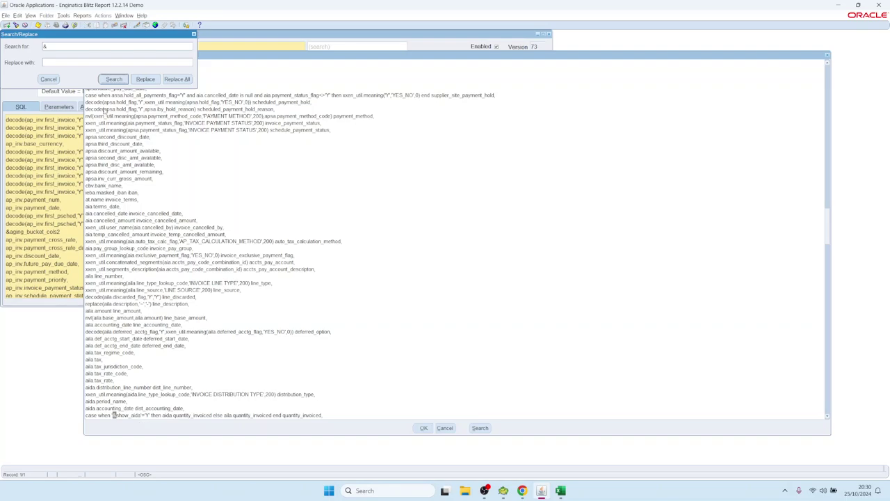
pyautogui.click(113, 79)
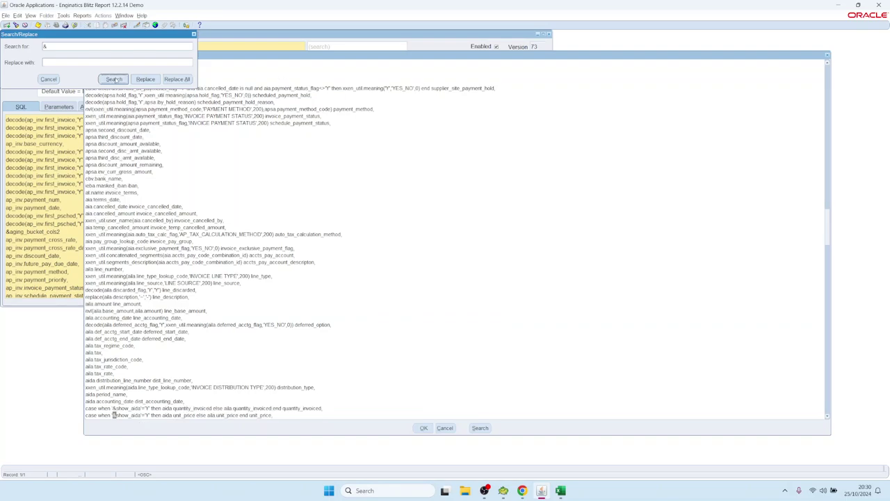
pyautogui.click(114, 79)
pyautogui.click(113, 80)
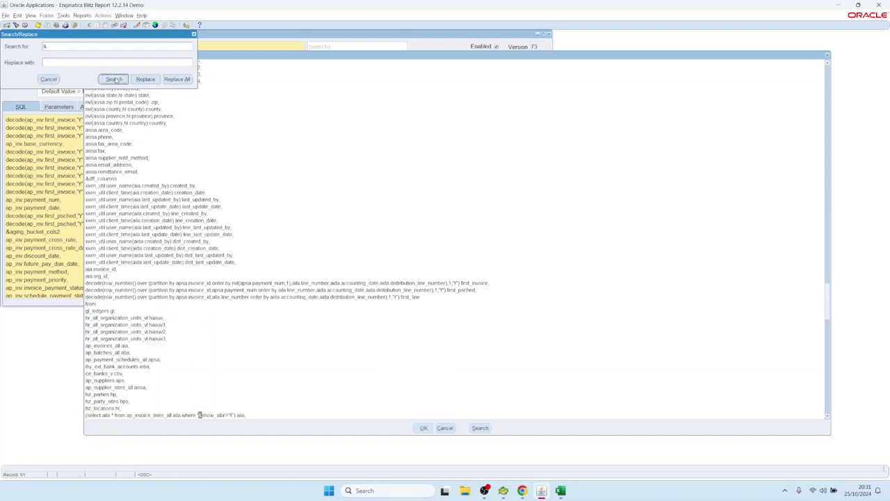
pyautogui.click(50, 79)
pyautogui.click(445, 428)
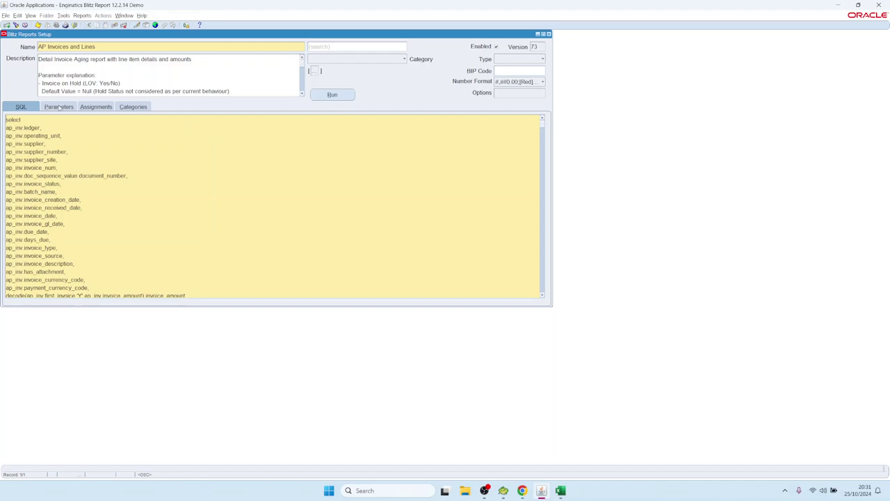
# Return to the report's parameters and compare the anchors of the two Display Level rows that supply the invoice detail columns
pyautogui.click(60, 107)
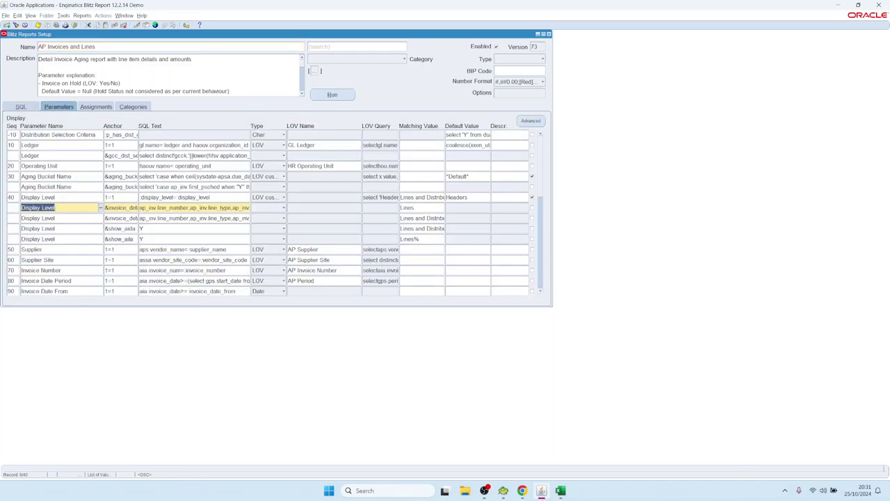
pyautogui.click(118, 218)
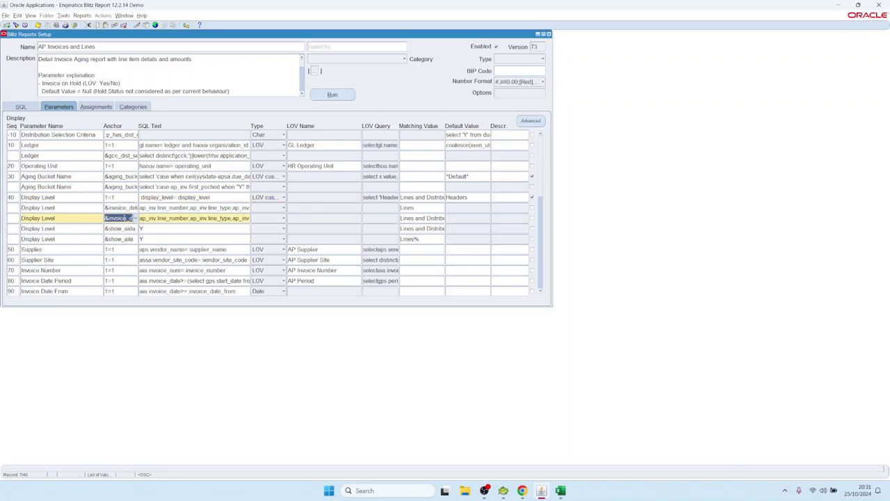
pyautogui.click(193, 208)
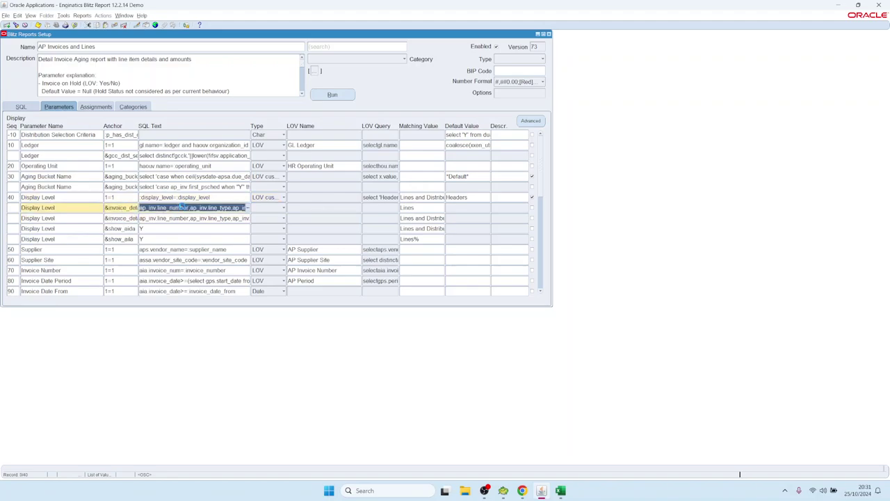
pyautogui.moveTo(111, 207)
pyautogui.mouseDown()
pyautogui.moveTo(128, 207)
pyautogui.moveTo(116, 207)
pyautogui.mouseUp()
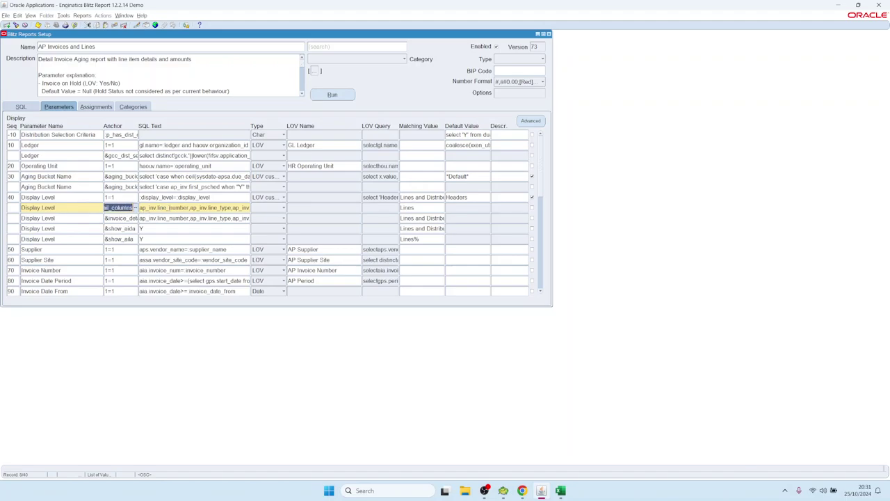
# Open the SQL text of the Display Level row with matching value Lines in the editor and review its line columns
pyautogui.click(169, 207)
pyautogui.hotkey('ctrl', 'e')
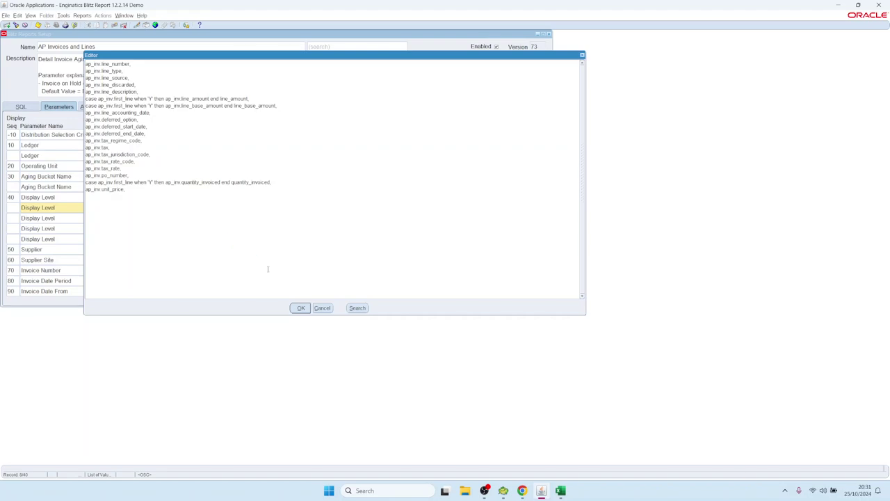
pyautogui.moveTo(268, 269); pyautogui.dragTo(87, 63)
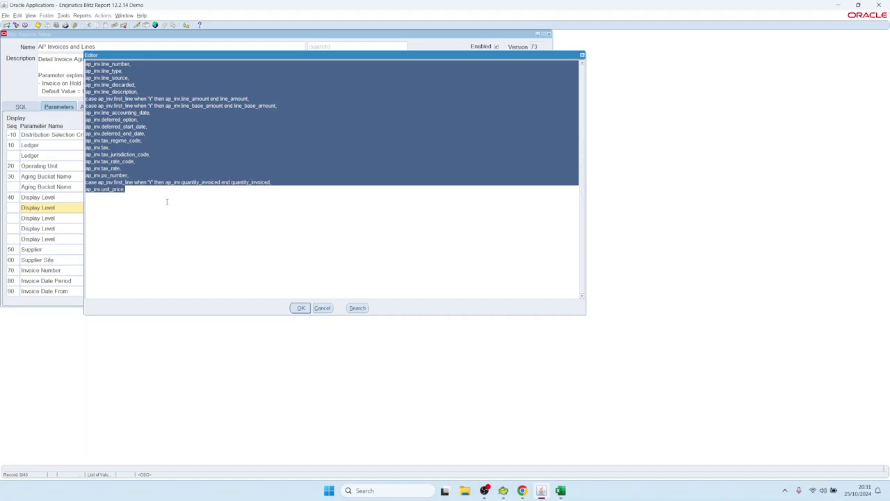
pyautogui.moveTo(106, 70); pyautogui.dragTo(167, 194)
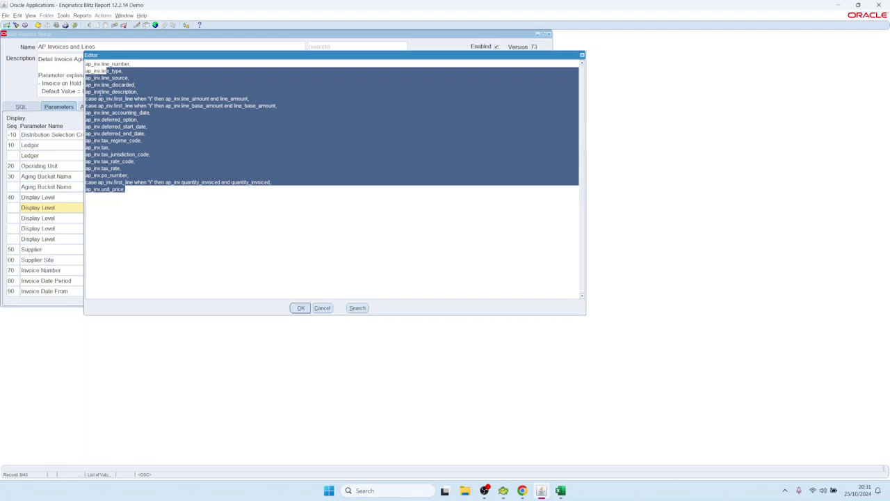
pyautogui.moveTo(157, 213); pyautogui.dragTo(3, 19)
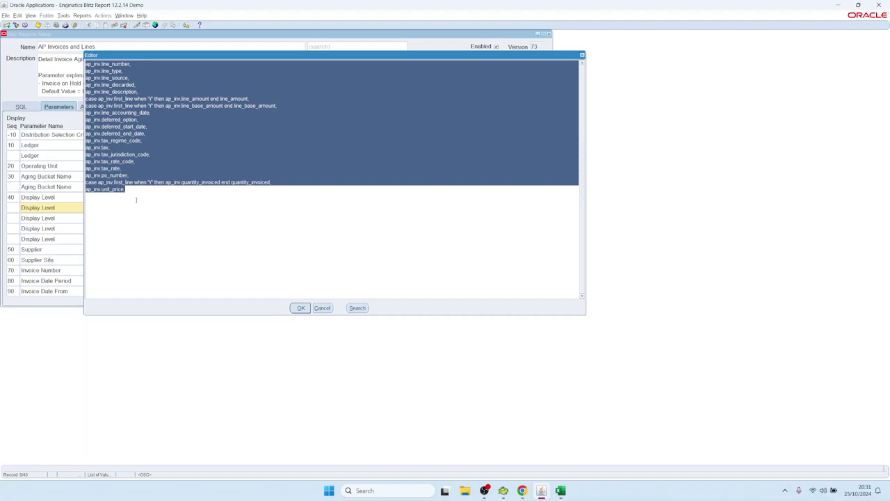
pyautogui.click(132, 185)
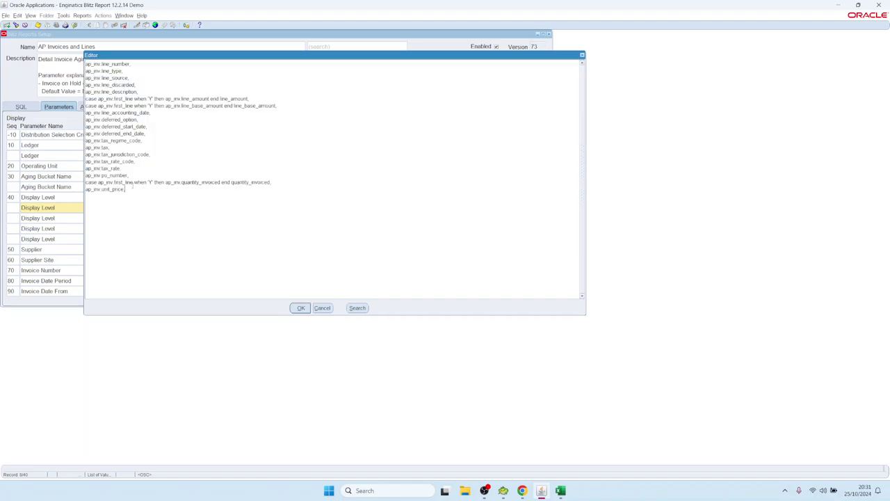
pyautogui.click(301, 307)
# List the available matching values for the Display Level row set to Lines, and leave its value unchanged
pyautogui.click(429, 209)
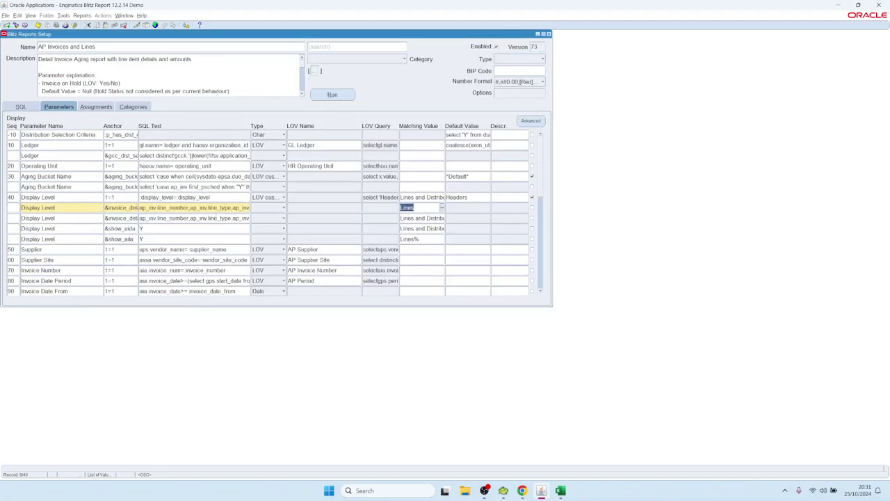
pyautogui.click(426, 208)
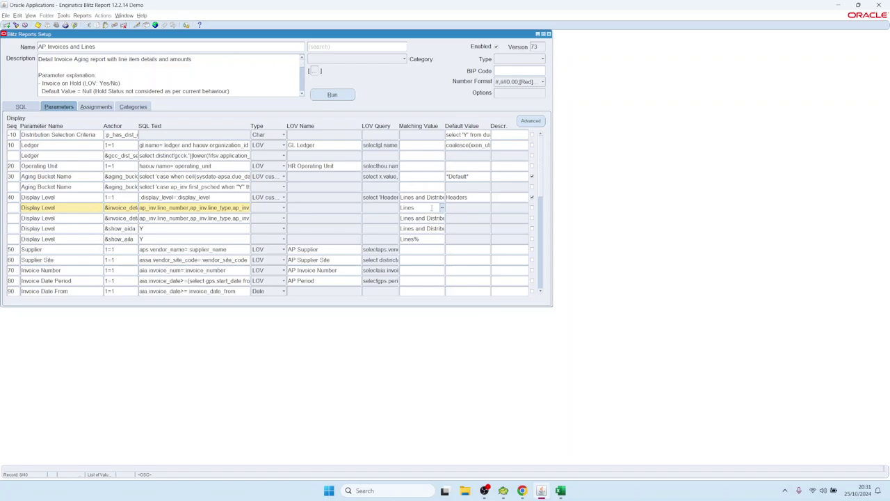
pyautogui.click(441, 208)
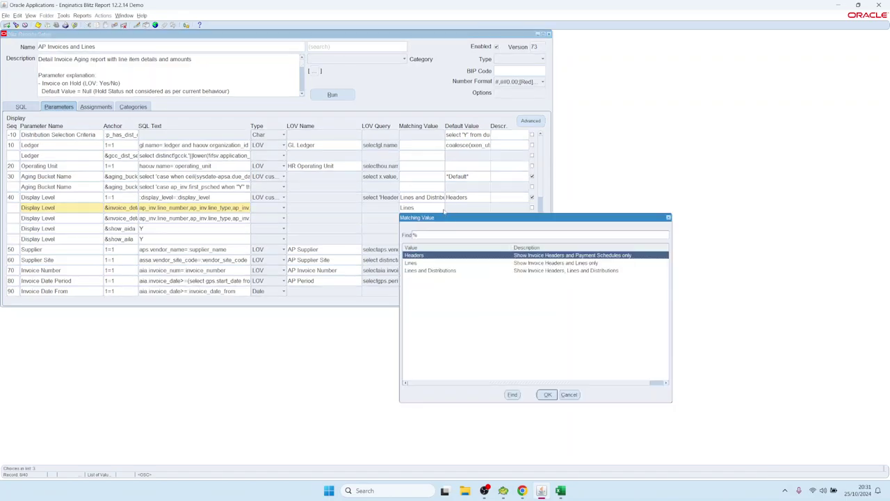
pyautogui.click(571, 395)
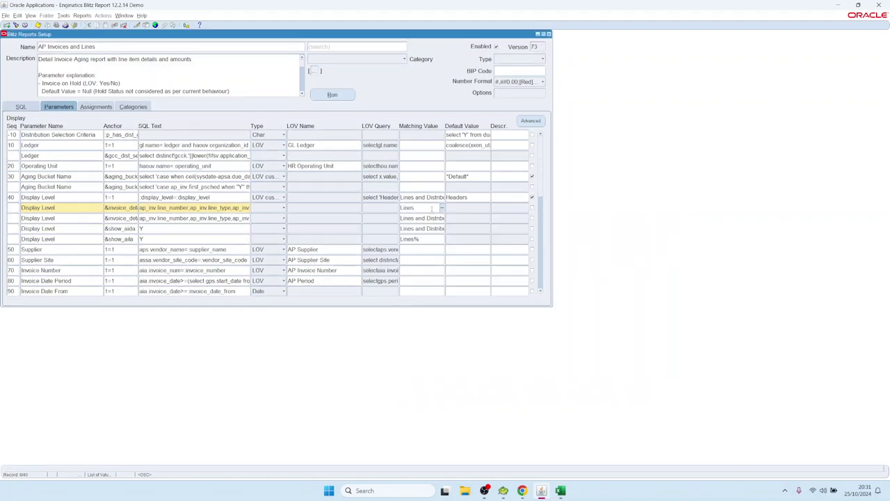
# Recheck which columns the Lines matching value feeds into the invoice detail anchor, and close the editor without changes
pyautogui.doubleClick(405, 207)
pyautogui.doubleClick(184, 207)
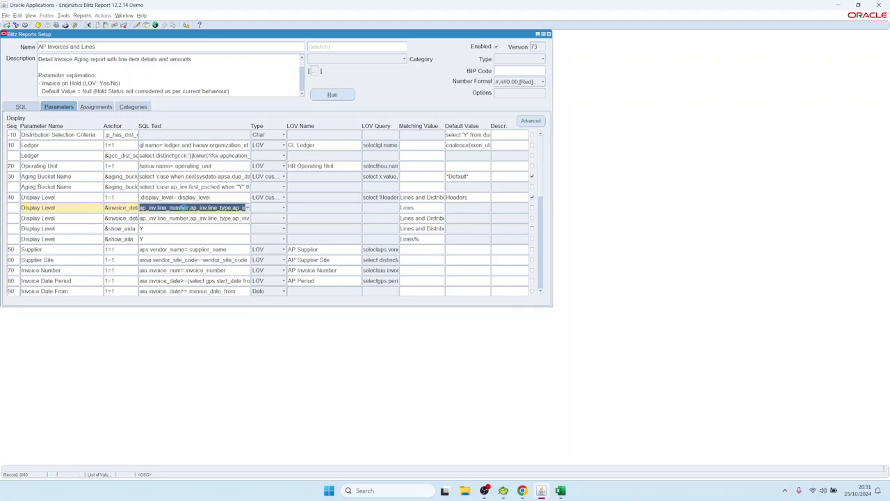
pyautogui.hotkey('ctrl', 'a')
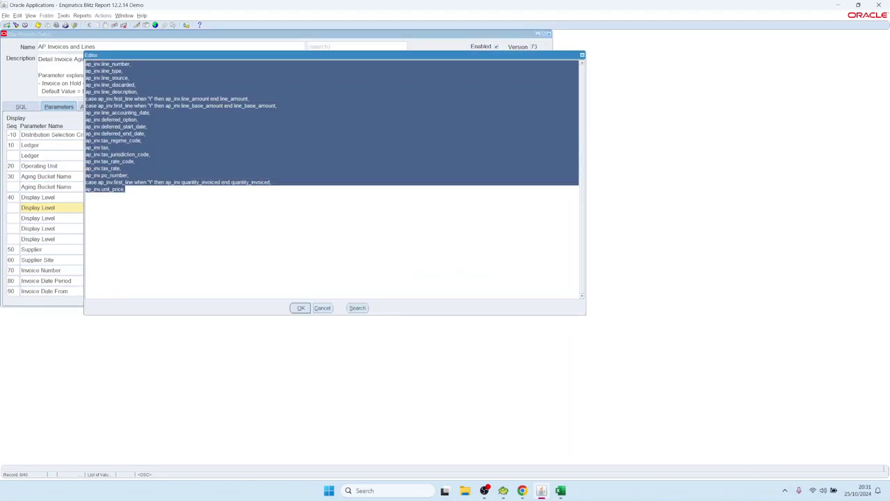
pyautogui.click(322, 308)
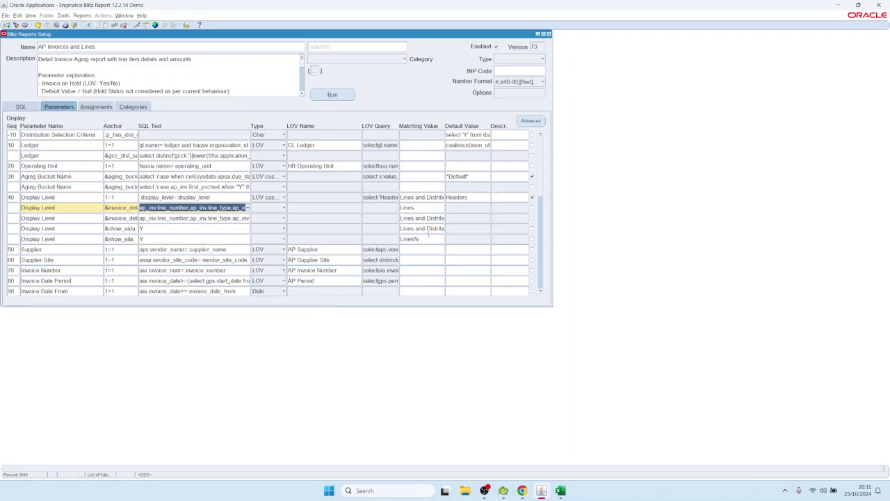
# Review the line, distribution and project columns in the SQL text of the invoice detail row matching Lines and Distributions, without changing them
pyautogui.click(415, 217)
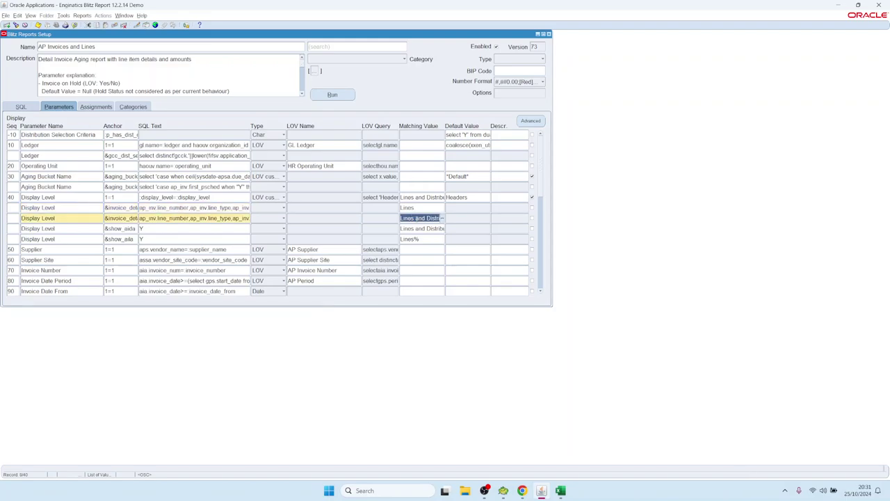
pyautogui.doubleClick(415, 218)
pyautogui.doubleClick(216, 217)
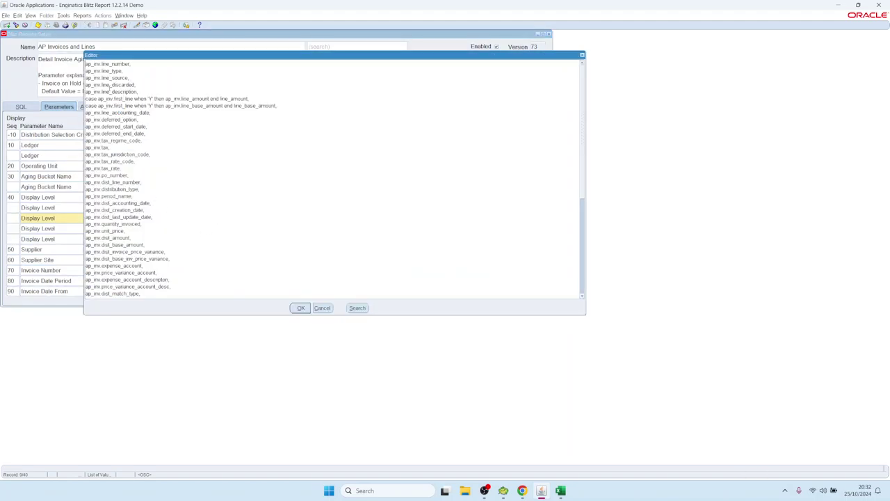
pyautogui.moveTo(109, 87); pyautogui.dragTo(188, 338)
pyautogui.click(138, 222)
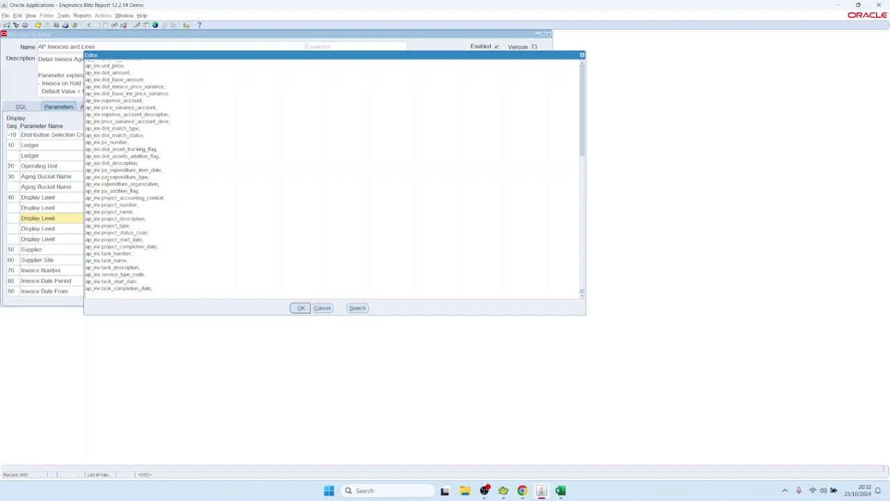
pyautogui.moveTo(95, 134); pyautogui.dragTo(172, 294)
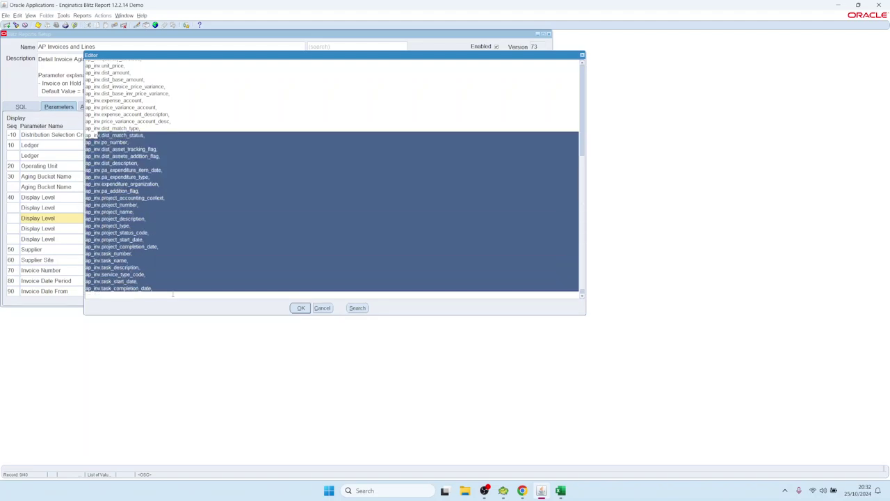
pyautogui.click(203, 198)
pyautogui.click(322, 307)
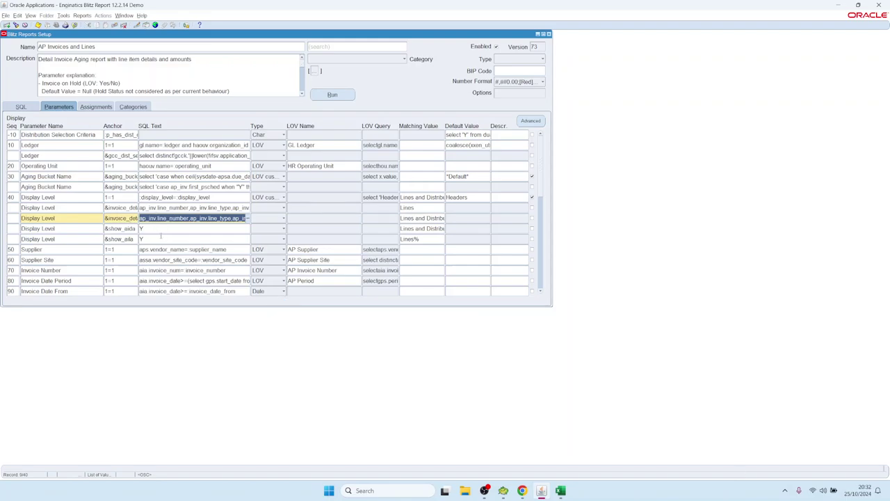
# Examine the matching value of the Display Level row anchored to &show_aida
pyautogui.click(418, 228)
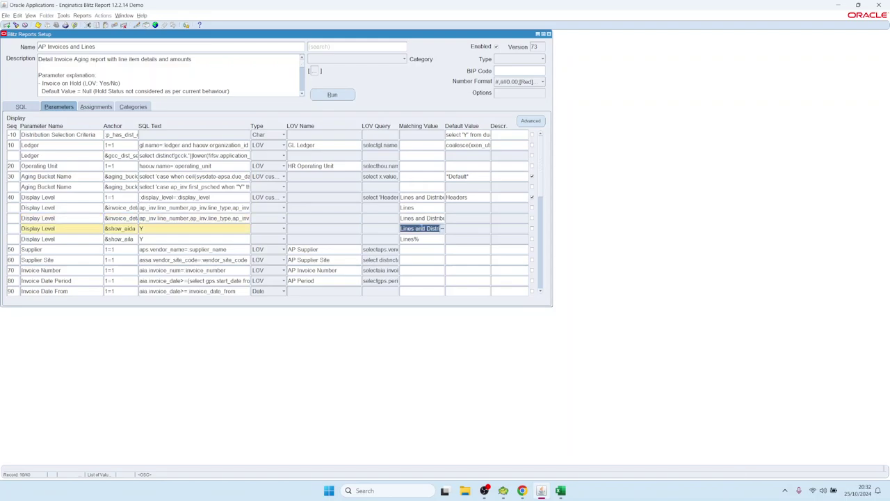
# Review the matching values of the Display Level rows, comparing Lines, the Lines and Distributions entries and Lines%
pyautogui.click(410, 238)
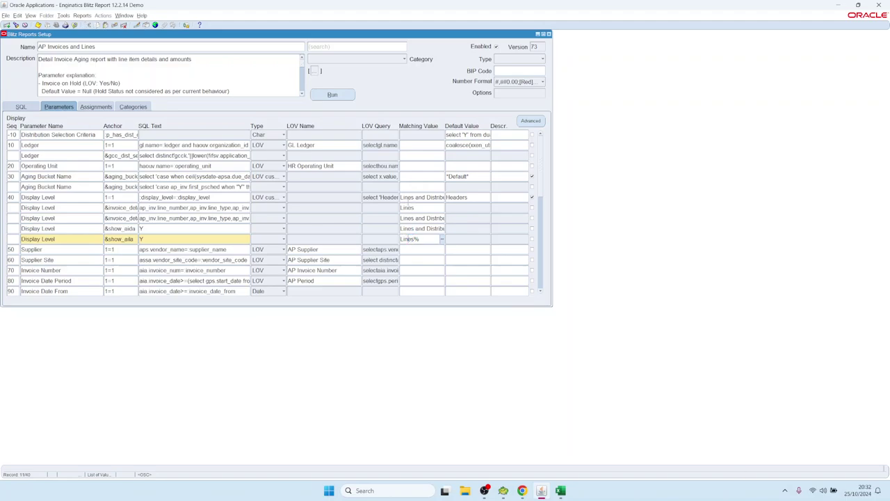
pyautogui.click(407, 208)
pyautogui.click(418, 218)
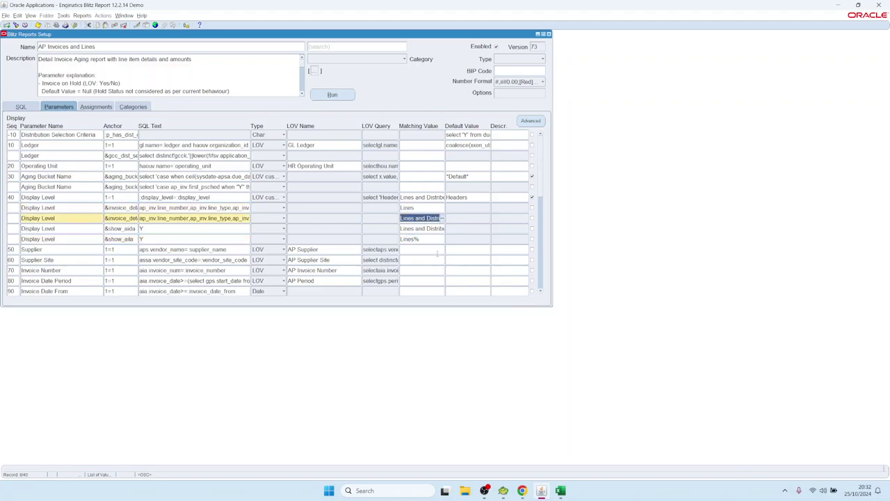
pyautogui.click(410, 239)
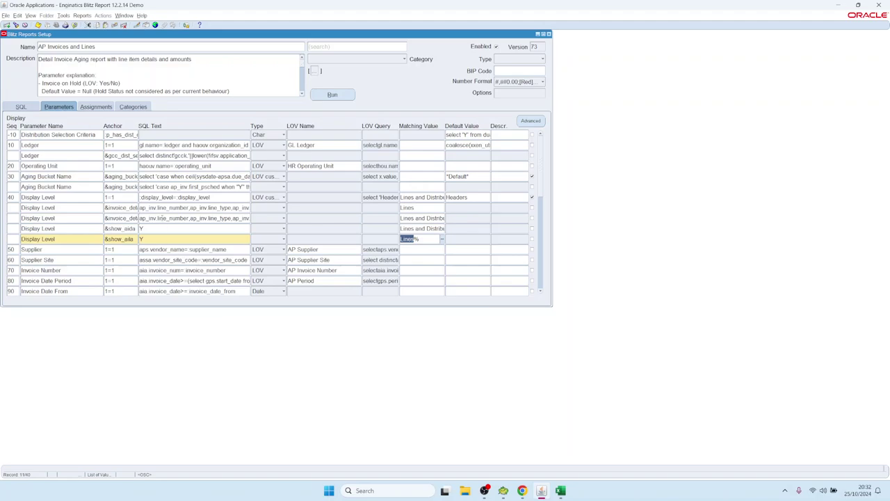
# View the full SQL text of the Display Level row with matching value Lines, and close it without changes
pyautogui.click(161, 207)
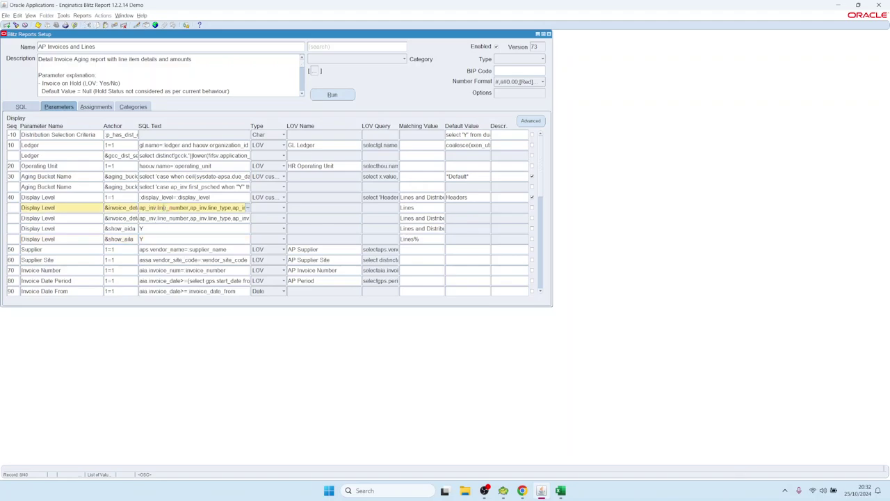
pyautogui.doubleClick(184, 209)
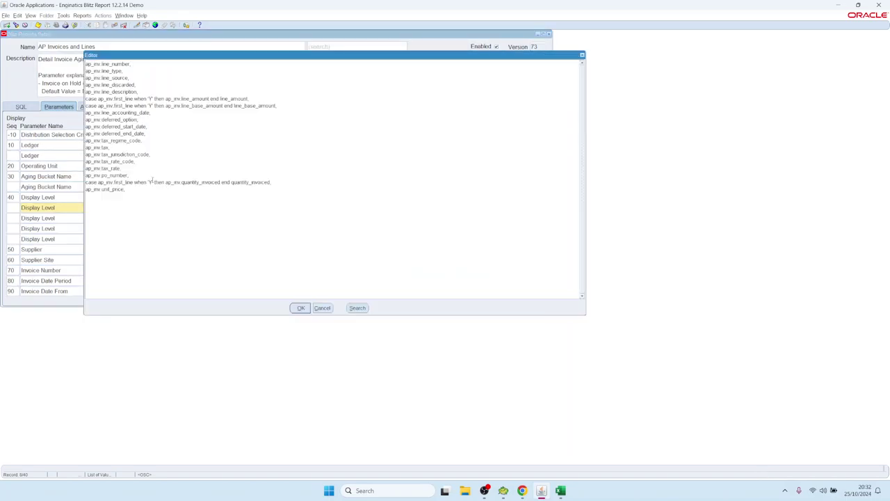
pyautogui.hotkey('ctrl', 'a')
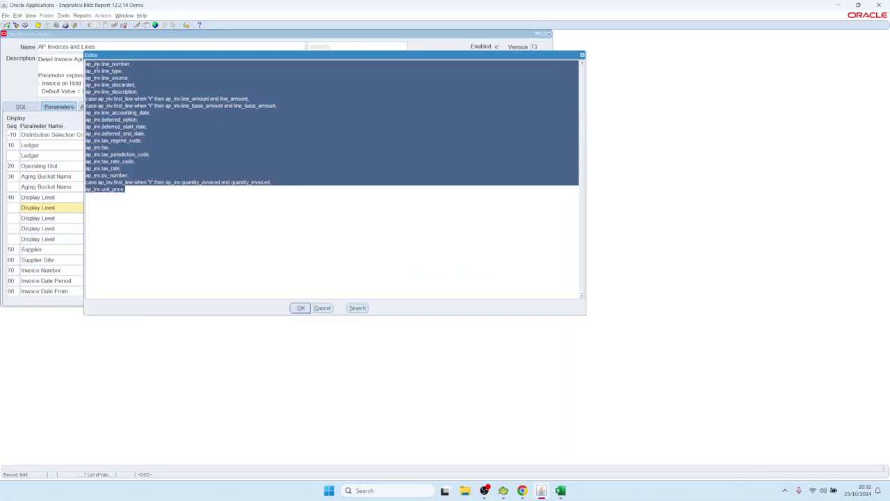
pyautogui.moveTo(173, 206); pyautogui.dragTo(40, 61)
pyautogui.click(323, 308)
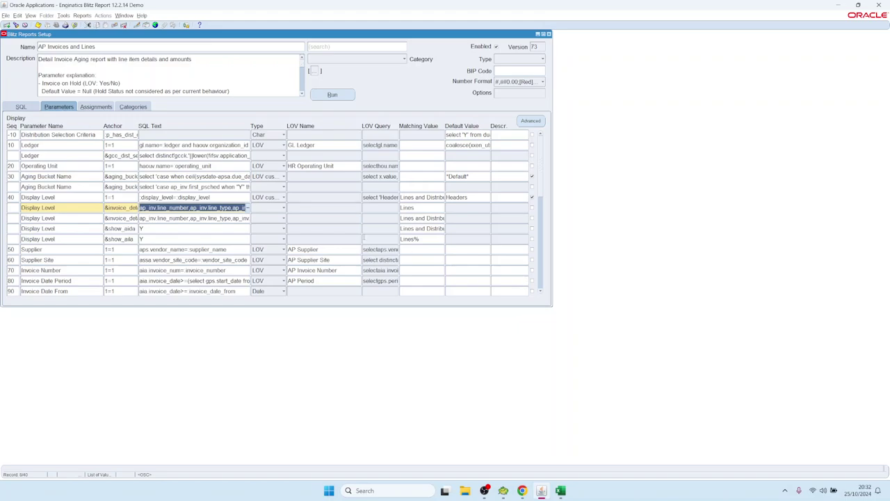
# Inspect the two Ledger parameter rows and read the full anchor name of the second one
pyautogui.click(70, 154)
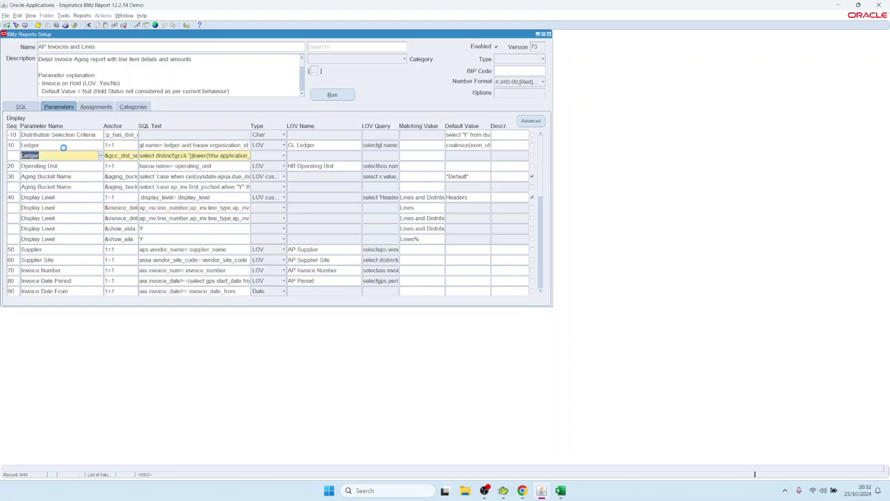
pyautogui.doubleClick(30, 145)
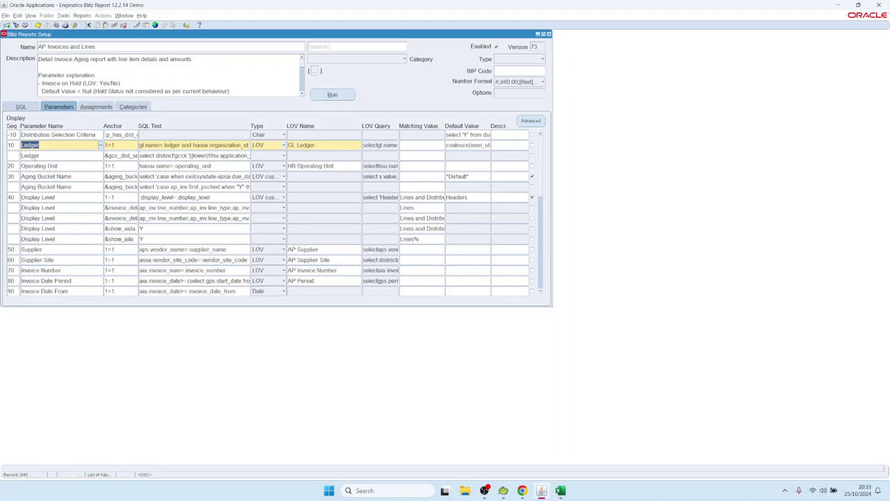
pyautogui.press('Down')
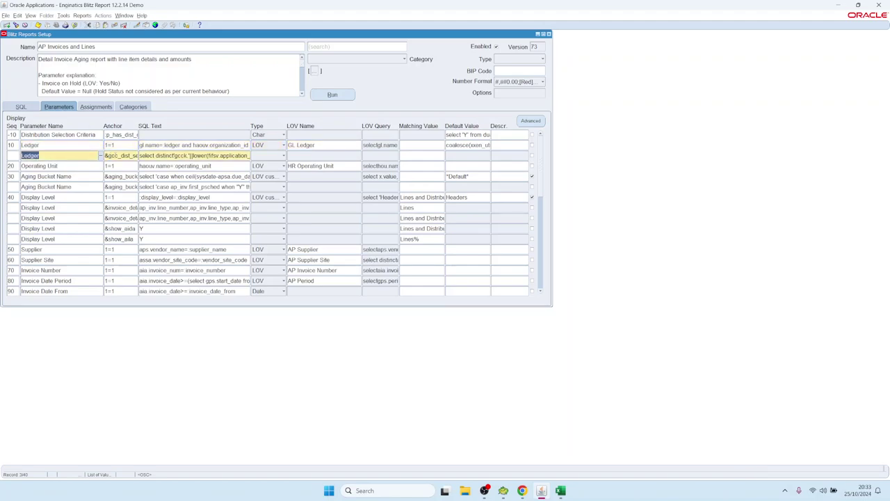
pyautogui.press('Tab')
pyautogui.moveTo(106, 155); pyautogui.dragTo(162, 159)
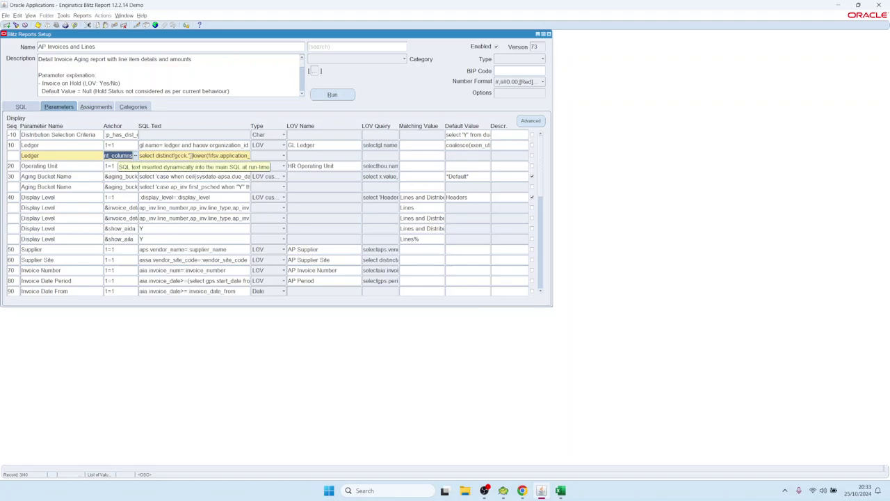
# Open the SQL text of the second Ledger row and copy the entire query
pyautogui.doubleClick(188, 156)
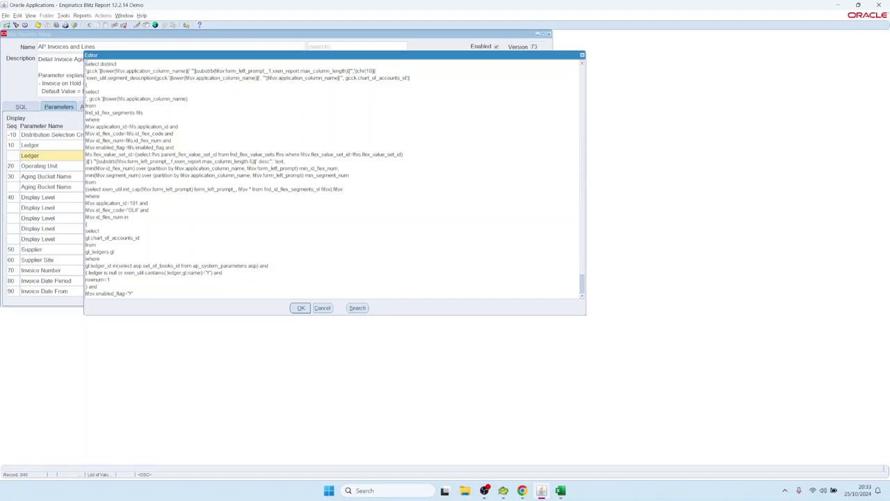
pyautogui.moveTo(85, 63); pyautogui.dragTo(132, 295)
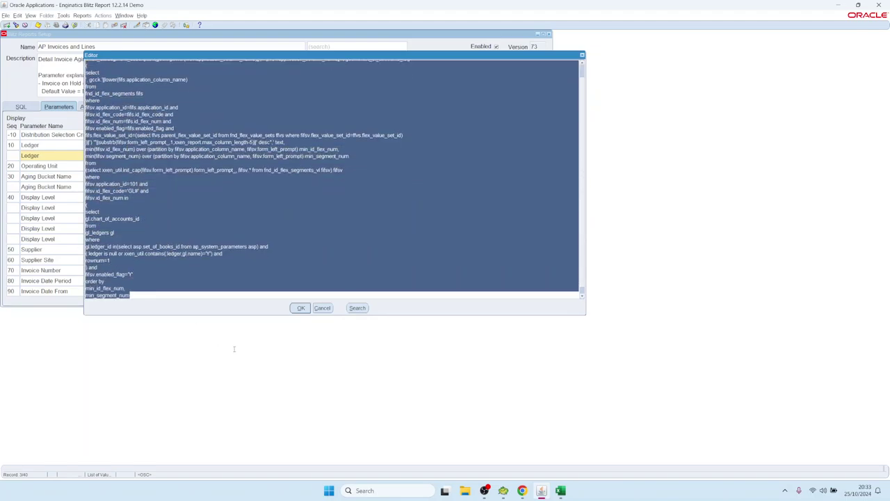
pyautogui.click(133, 292)
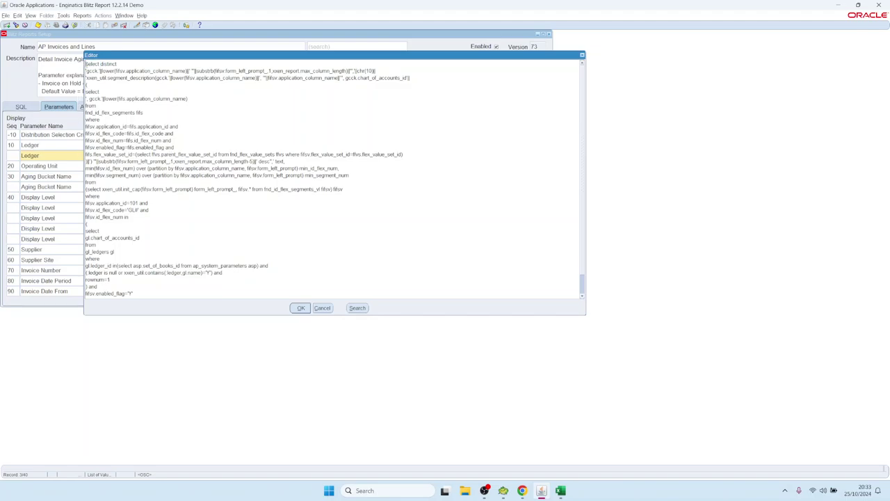
pyautogui.moveTo(86, 64); pyautogui.dragTo(234, 318)
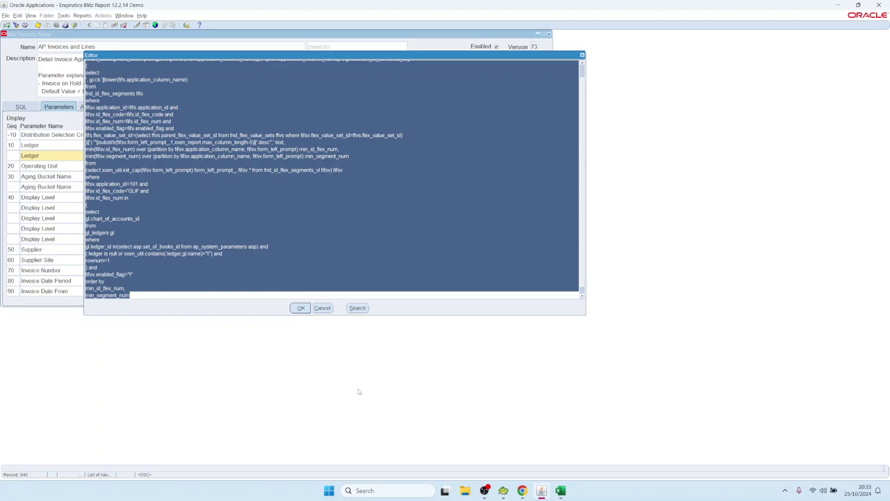
# Switch to Toad, replace the existing query with the copied Ledger SQL, and run it for ledger Vision Operations (USA)
pyautogui.click(503, 489)
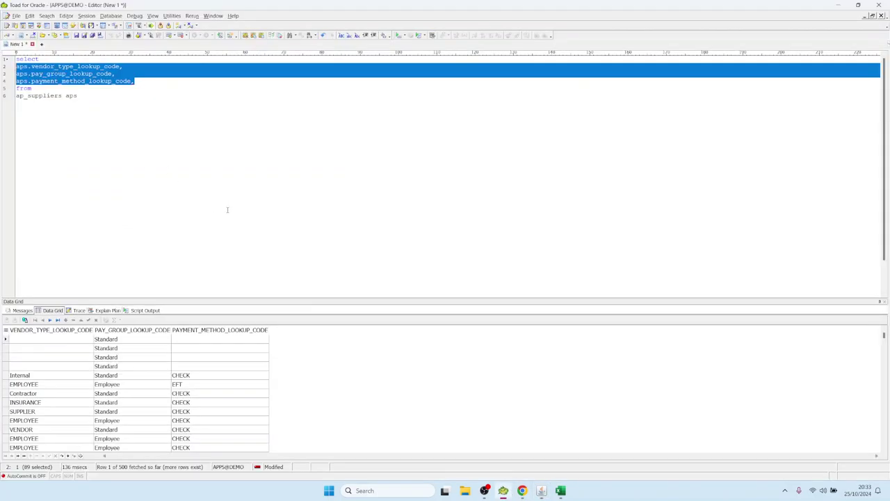
pyautogui.hotkey('ctrl', 'a')
pyautogui.hotkey('ctrl', 'v')
pyautogui.click(235, 102)
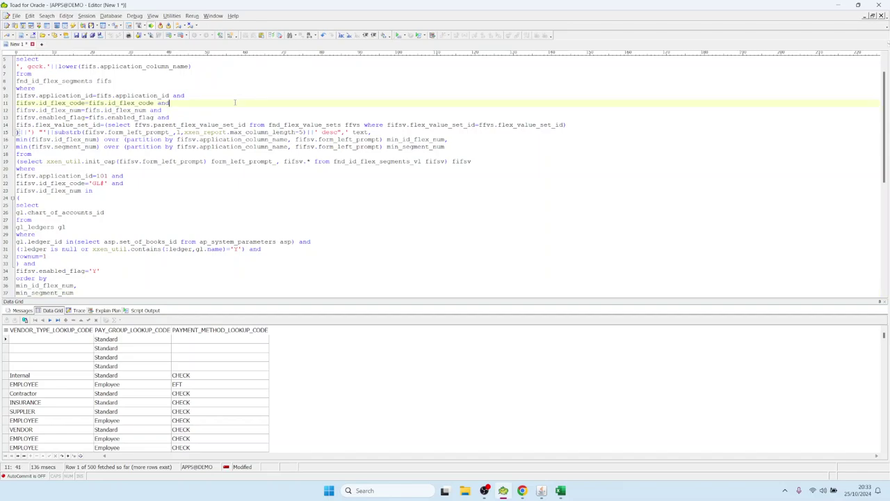
pyautogui.press('F9')
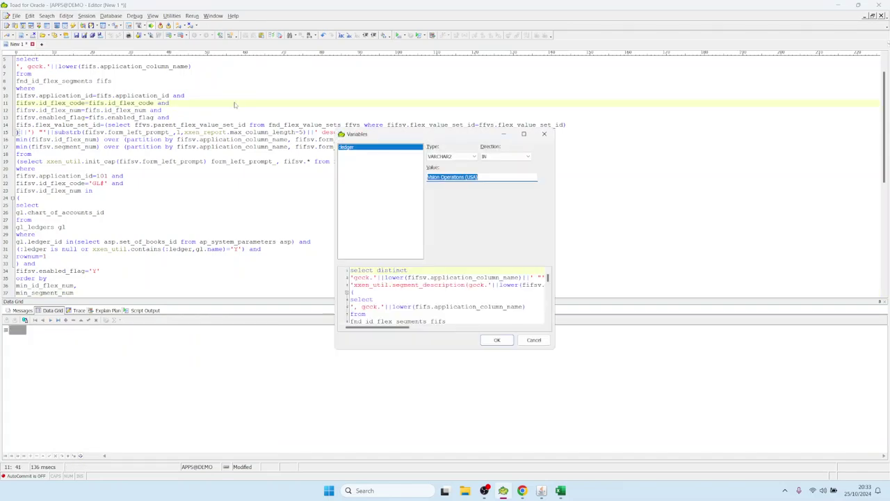
pyautogui.click(497, 339)
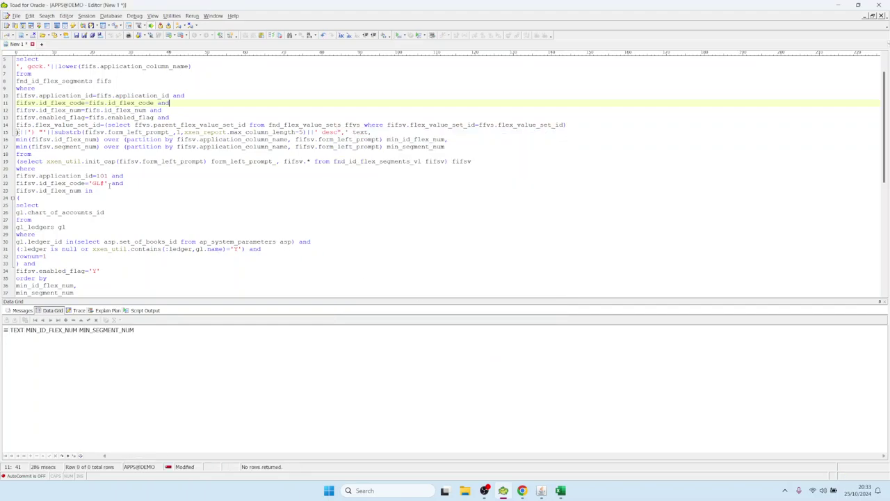
# Rerun the query with the same ledger variable, Vision Operations (USA)
pyautogui.click(118, 184)
pyautogui.press('F9')
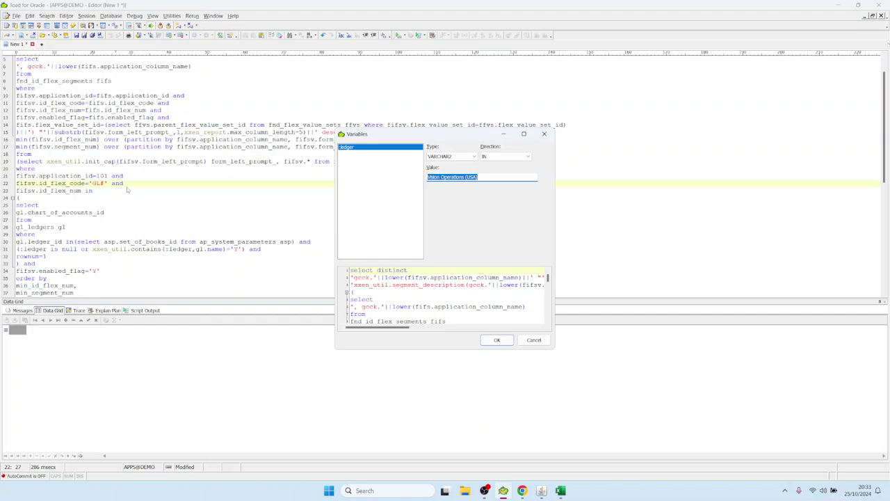
pyautogui.click(495, 340)
# Examine the query's ledger condition and its chart of accounts subselect
pyautogui.click(208, 133)
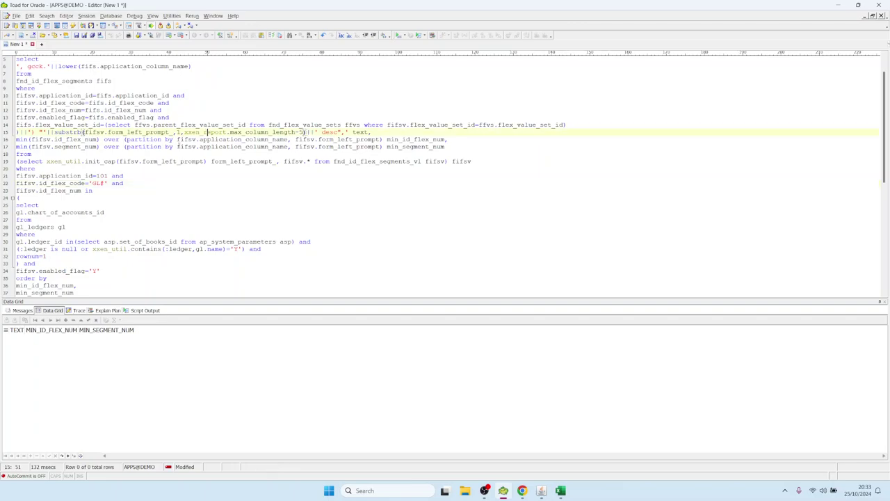
pyautogui.scroll(-4, 127, 138)
pyautogui.click(114, 161)
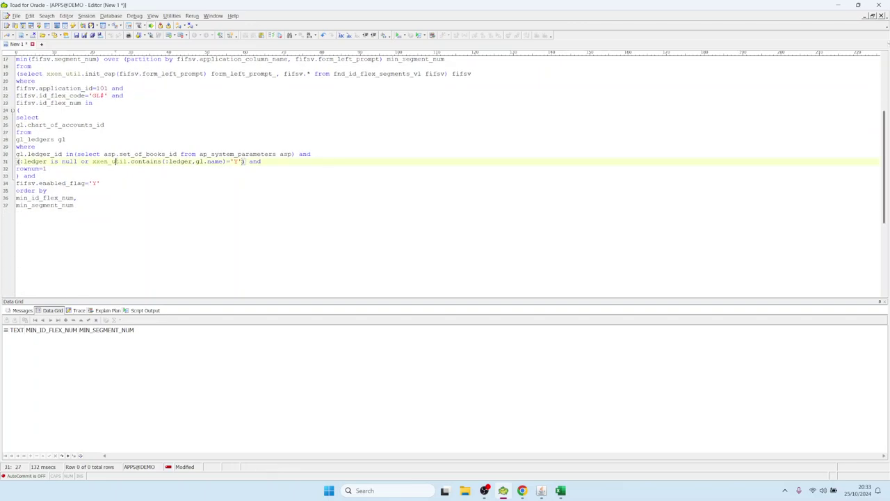
pyautogui.scroll(5, 90, 120)
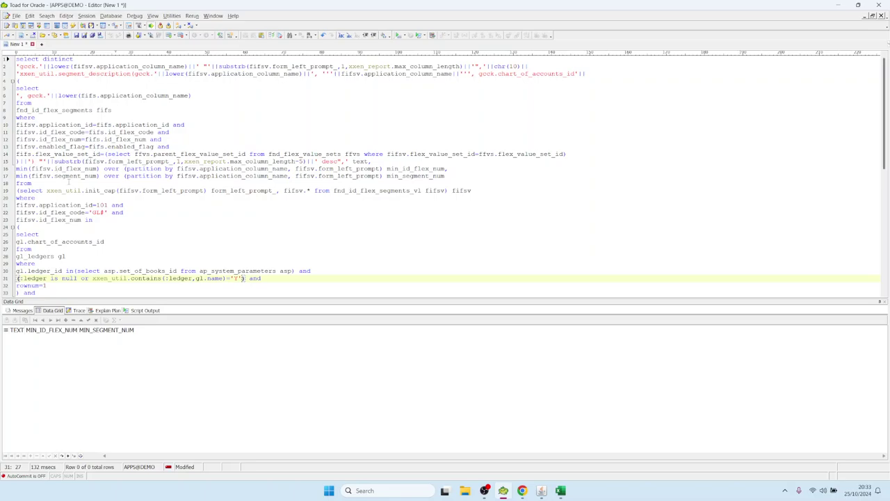
pyautogui.click(104, 241)
pyautogui.scroll(-1, 173, 213)
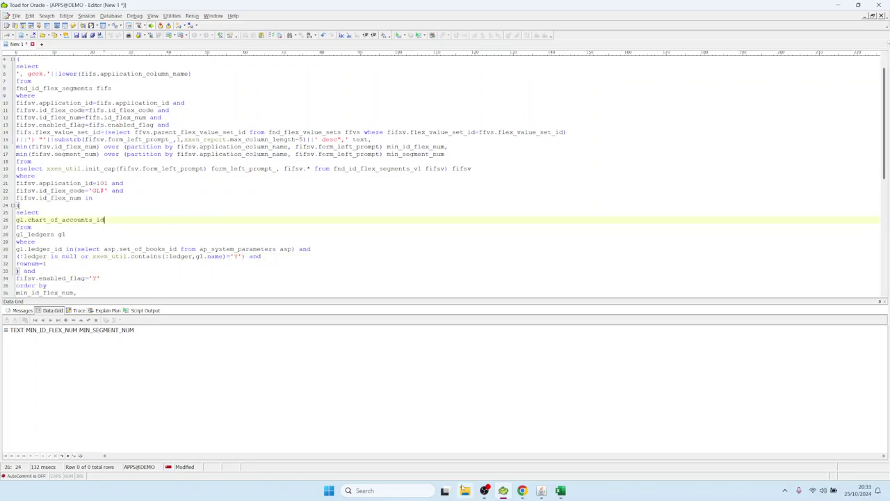
# Return to Oracle Applications, close the SQL text editor without changes, and load the AP Suppliers report
pyautogui.click(541, 490)
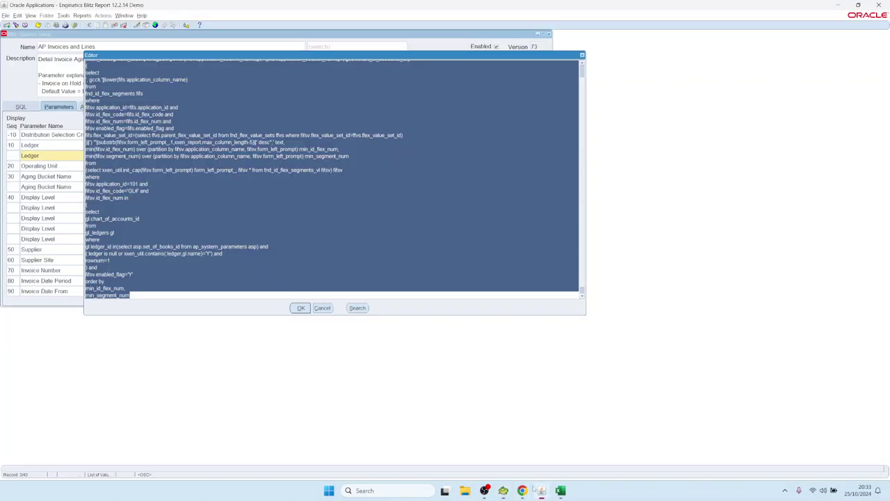
pyautogui.click(323, 308)
pyautogui.hotkey('ctrl', 'f')
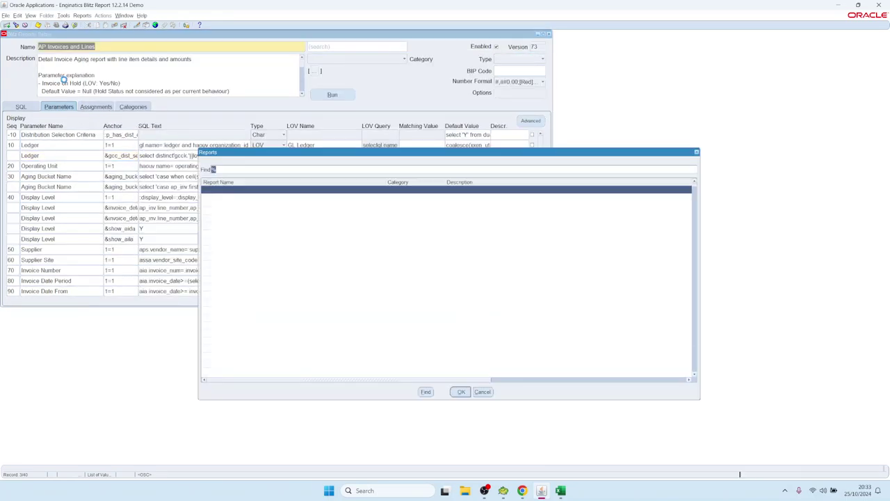
pyautogui.press('Return')
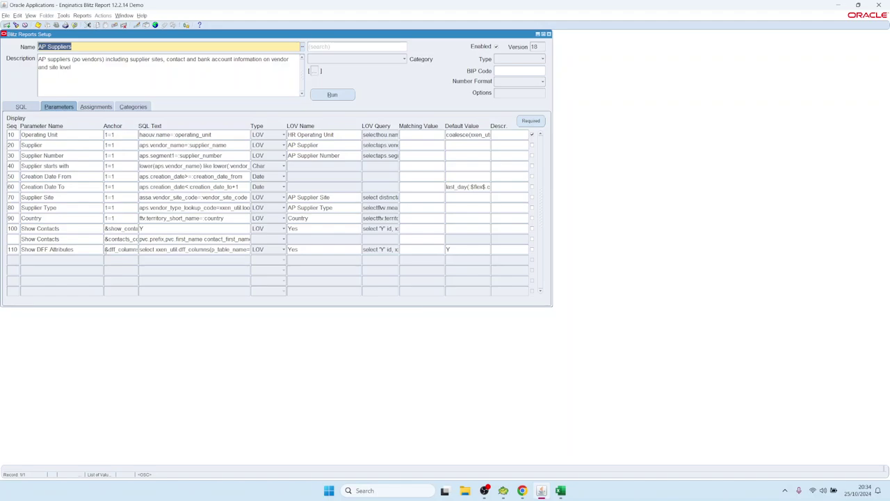
# Inspect the anchor of the Show DFF Attributes parameter and the xxen_util.dff_columns call in its SQL text
pyautogui.doubleClick(118, 249)
pyautogui.press('Home')
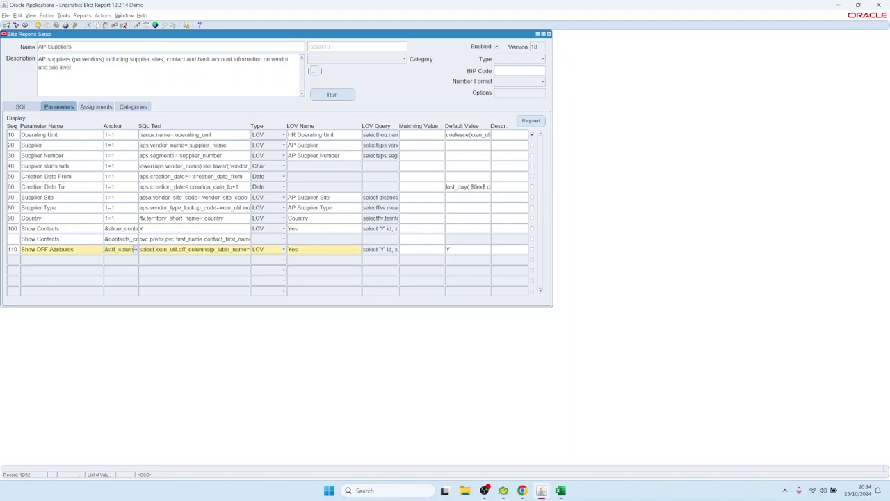
pyautogui.moveTo(139, 249); pyautogui.dragTo(147, 249)
pyautogui.doubleClick(145, 249)
pyautogui.click(185, 251)
pyautogui.hotkey('ctrl', 'e')
pyautogui.moveTo(100, 64); pyautogui.dragTo(351, 64)
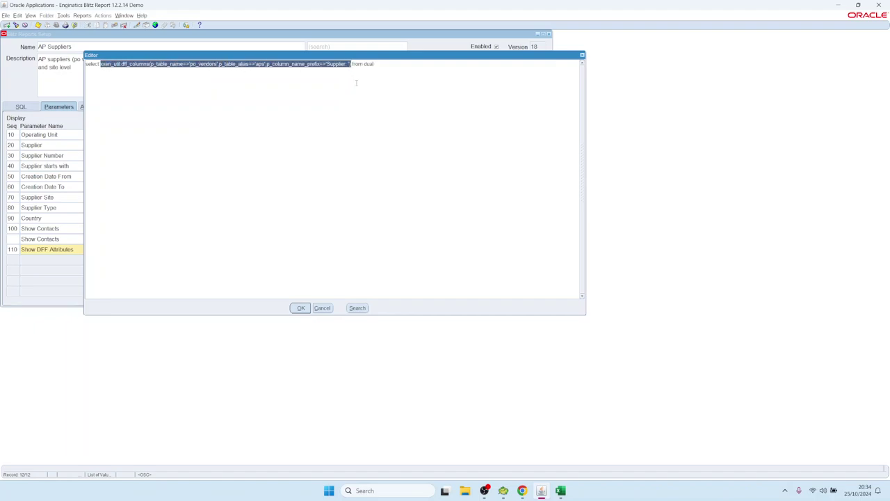
# Copy the whole Show DFF Attributes SQL statement and run it in Toad in place of the current query
pyautogui.click(330, 71)
pyautogui.hotkey('ctrl', 'a')
pyautogui.hotkey('ctrl', 'c')
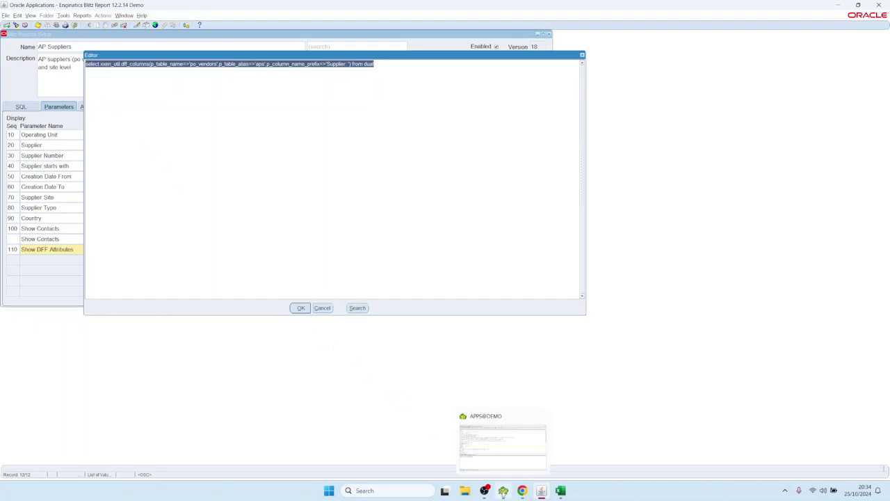
pyautogui.click(502, 490)
pyautogui.hotkey('ctrl', 'a')
pyautogui.hotkey('ctrl', 'v')
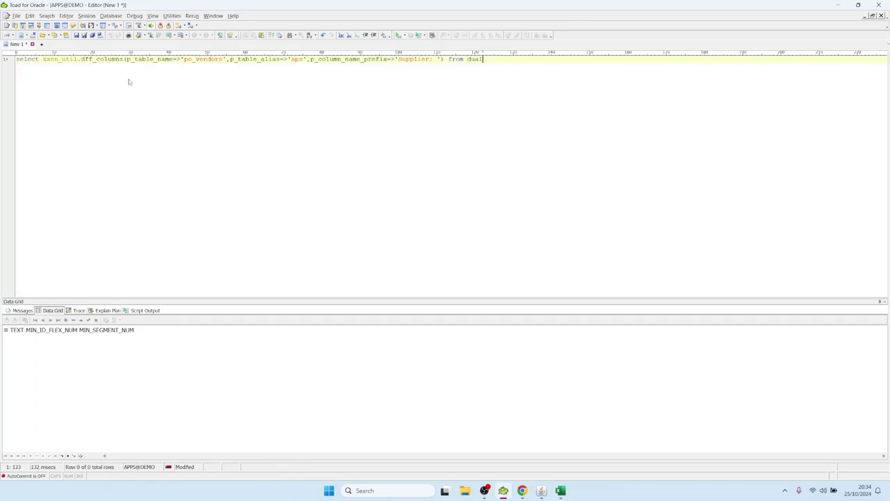
pyautogui.press('F9')
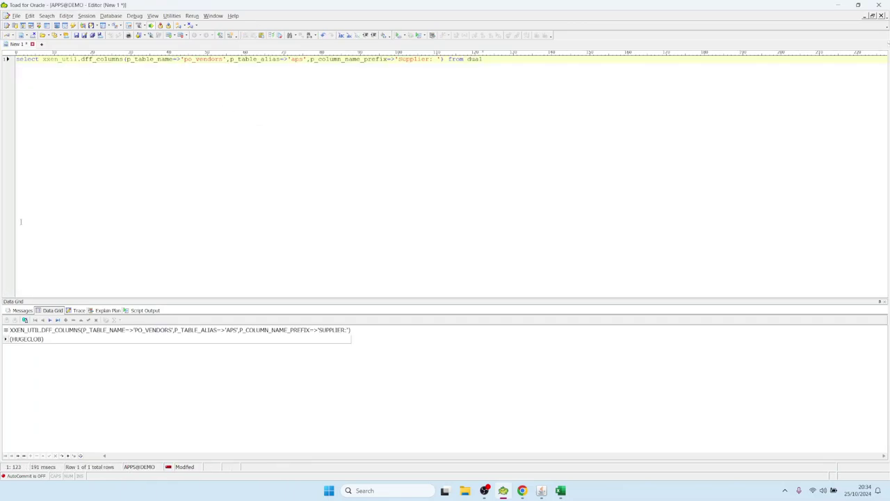
# Open the HUGECLOB result in the popup editor and examine the generated column text
pyautogui.doubleClick(26, 339)
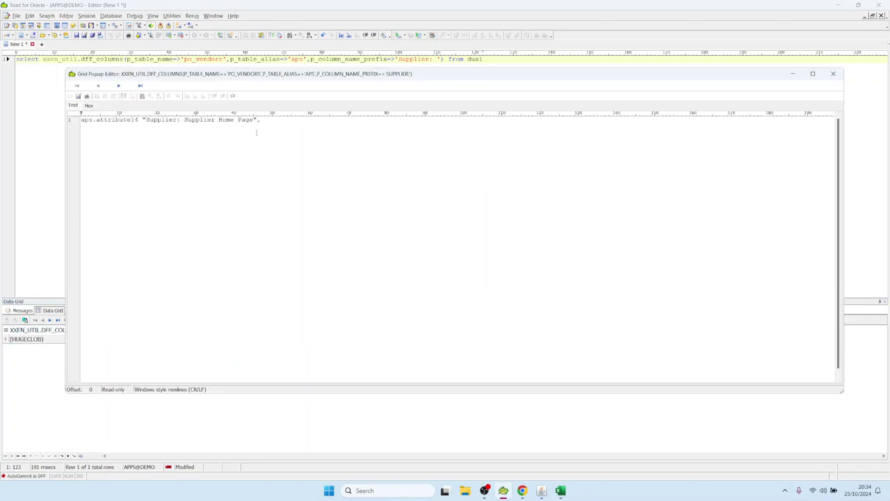
pyautogui.hotkey('ctrl', 'a')
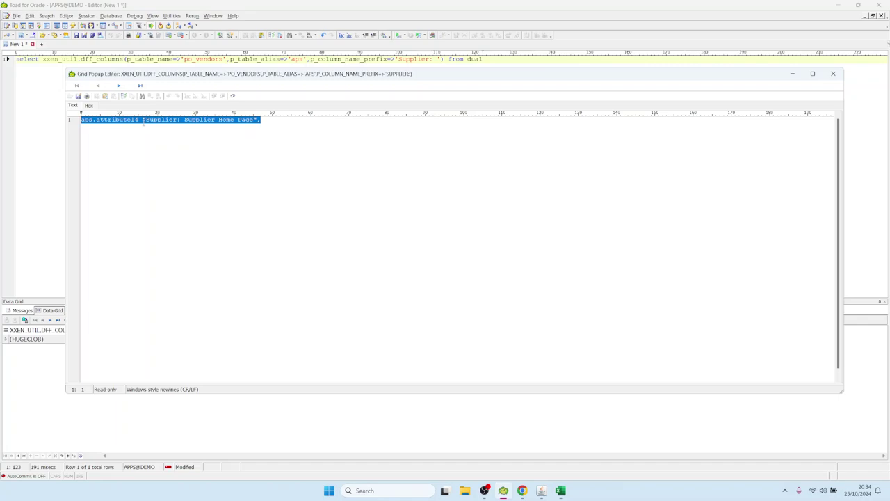
pyautogui.click(100, 124)
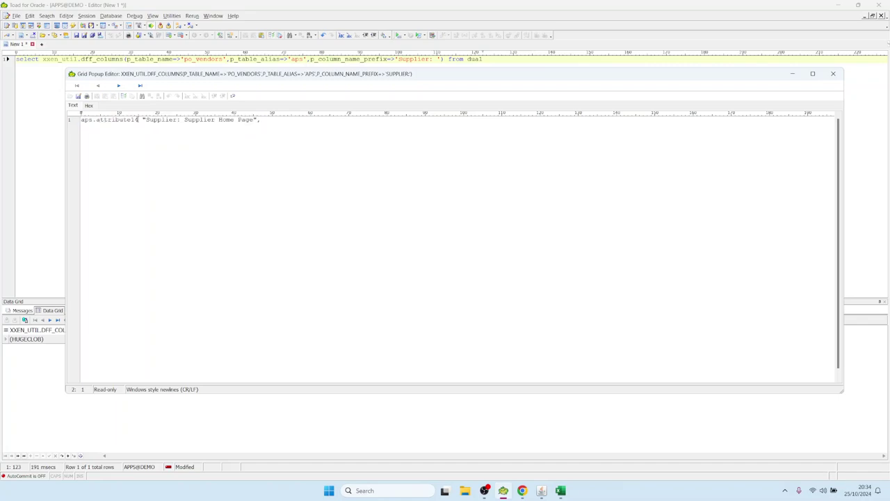
# Examine the generated aps.attribute14 column and its "Supplier: Supplier Home Page" alias, and close the popup editor
pyautogui.moveTo(137, 120); pyautogui.dragTo(74, 120)
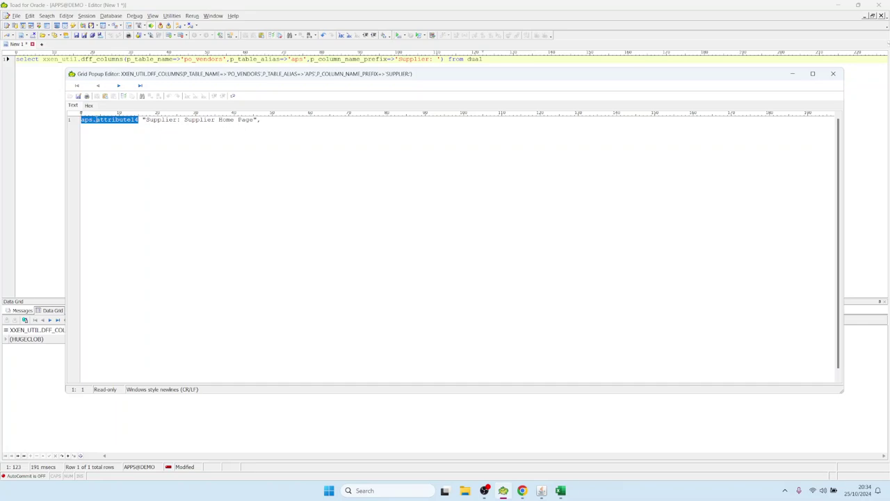
pyautogui.moveTo(146, 120); pyautogui.dragTo(251, 120)
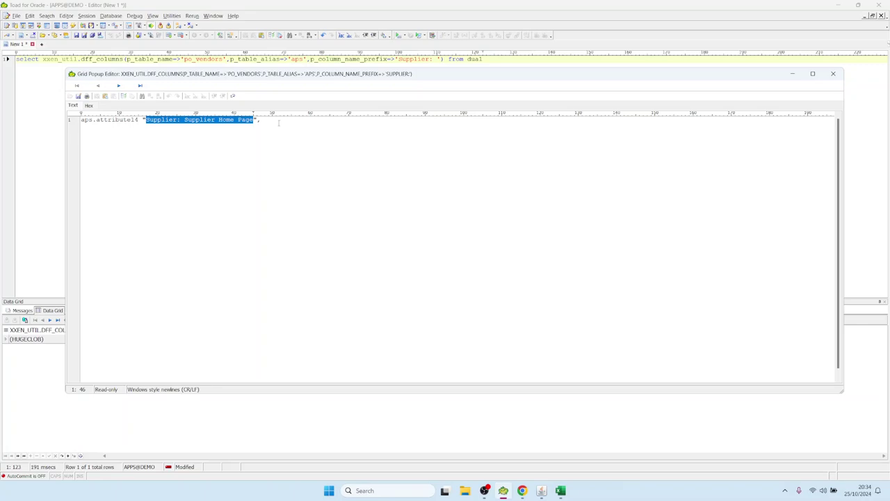
pyautogui.click(278, 145)
pyautogui.press('Escape')
# Switch to Oracle Applications, close the SQL text editor, and run AP Suppliers for Vision Operations with Show DFF Attributes set to Yes
pyautogui.click(542, 490)
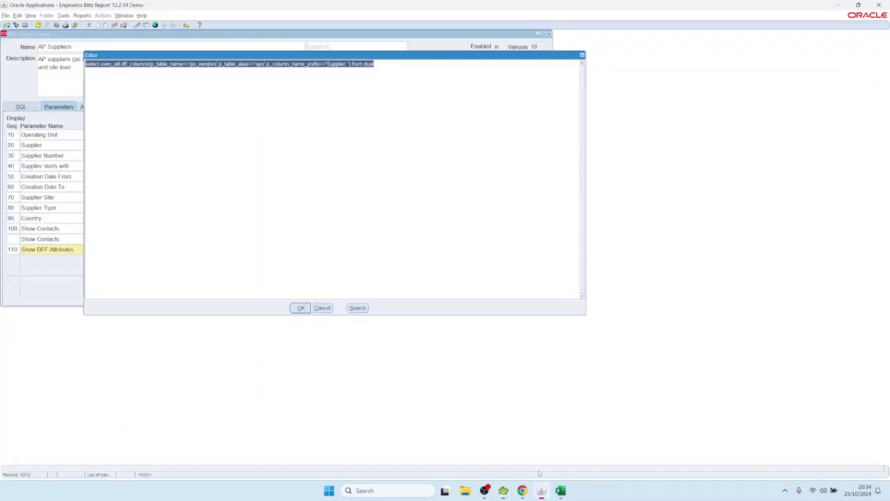
pyautogui.click(300, 307)
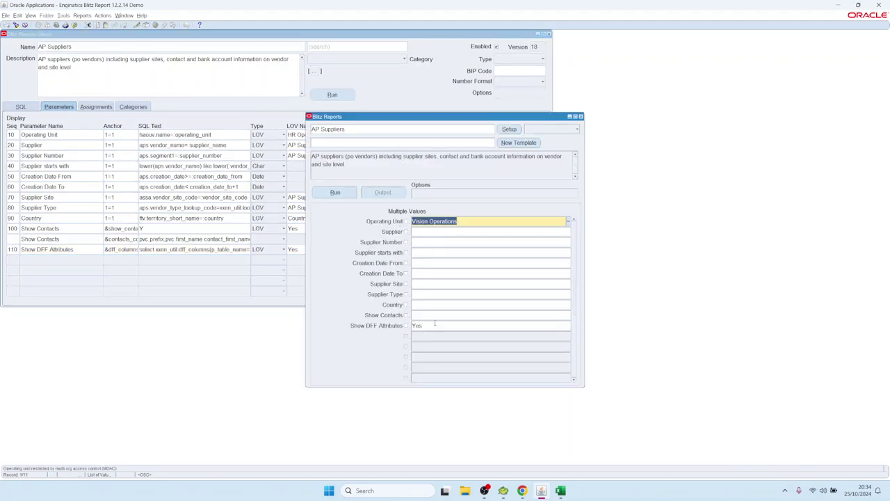
pyautogui.click(422, 325)
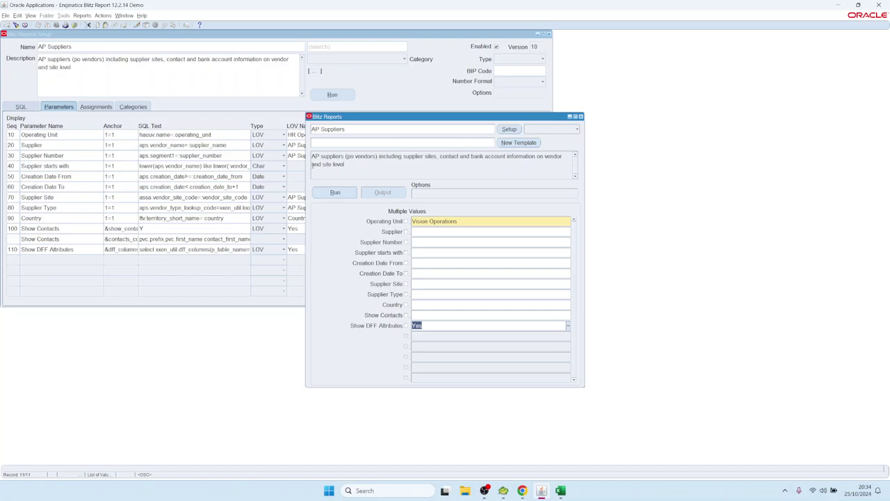
pyautogui.click(337, 192)
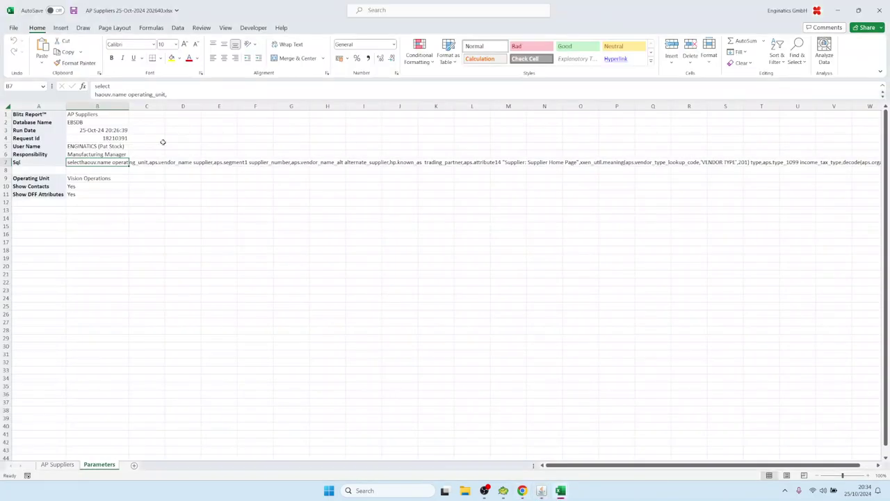
# Open the new AP Suppliers output in Excel and examine the Supplier: Supplier Home Page column
pyautogui.click(225, 250)
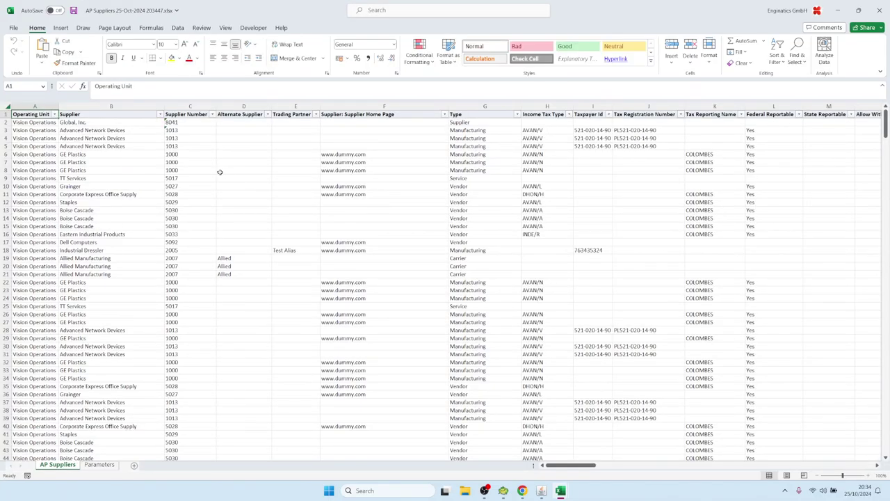
pyautogui.click(368, 107)
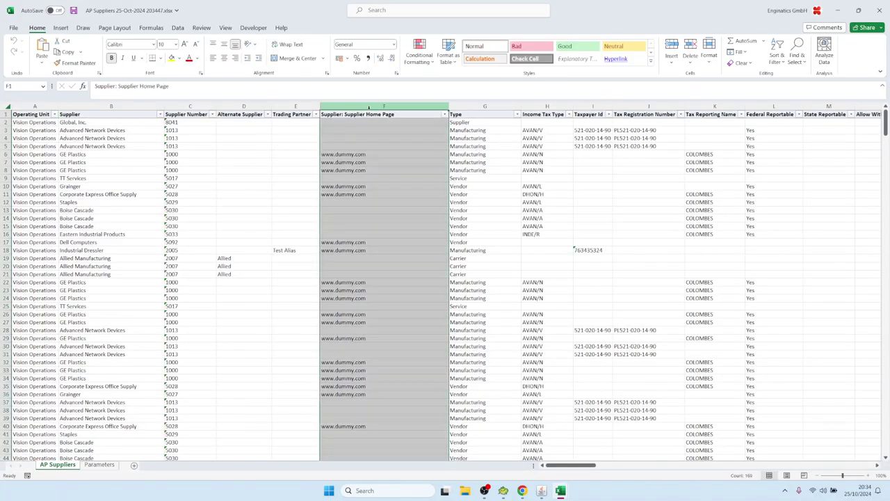
pyautogui.scroll(-2, 360, 201)
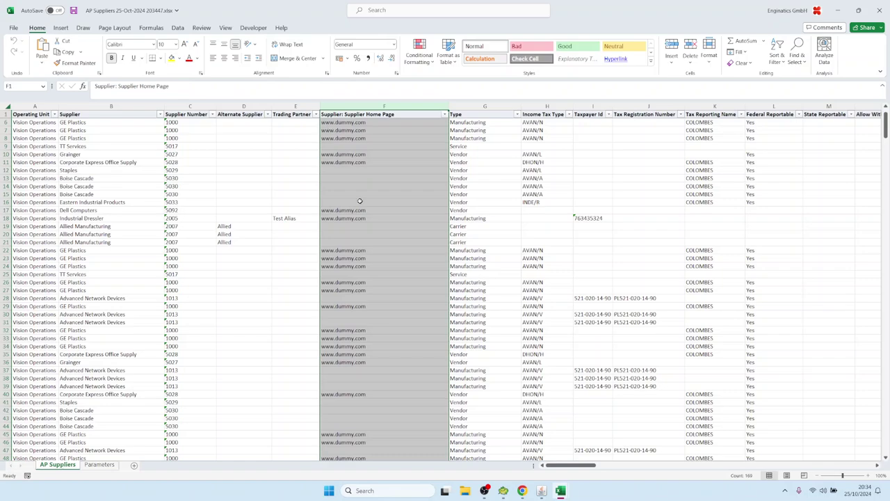
pyautogui.moveTo(363, 136); pyautogui.dragTo(378, 437)
pyautogui.click(379, 276)
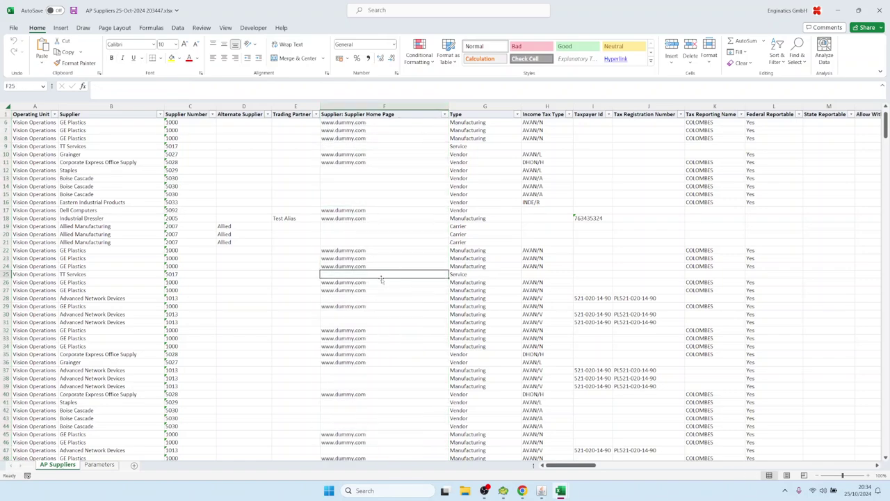
# Return to Oracle Applications, open the log of the latest AP Suppliers request, and locate the inserted aps.attribute14 line in its SQL
pyautogui.moveTo(541, 490)
pyautogui.click(541, 447)
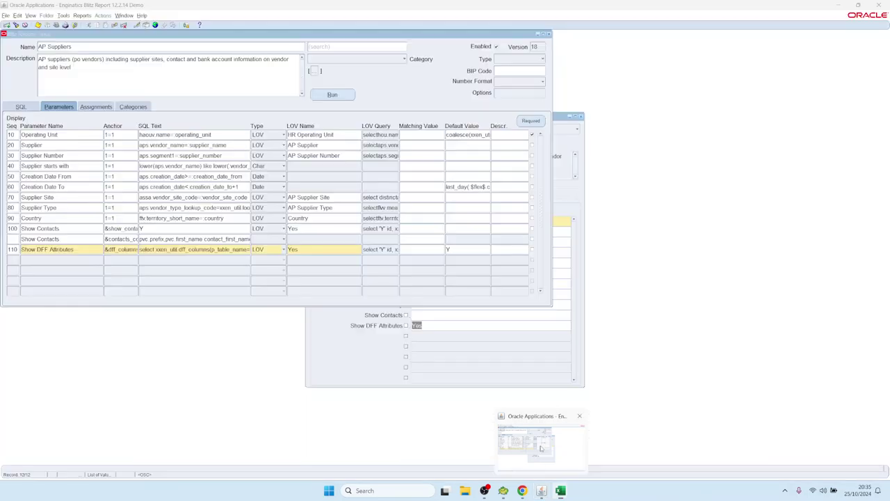
pyautogui.click(31, 15)
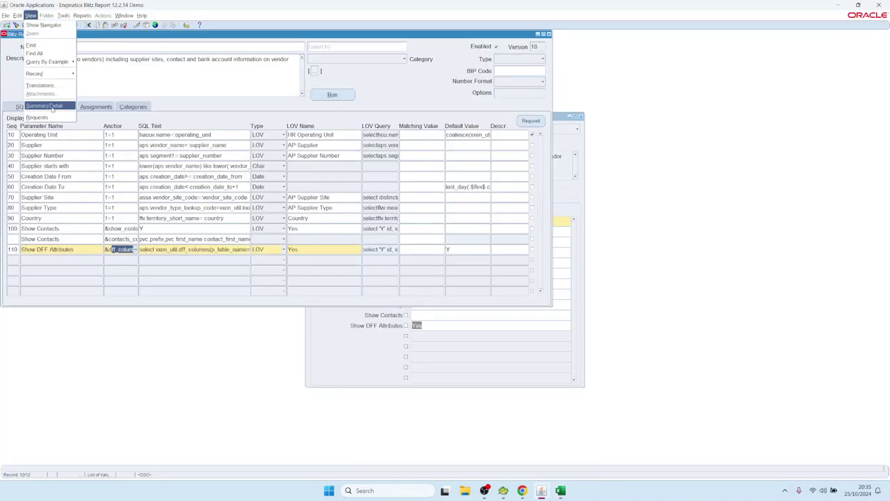
pyautogui.click(50, 118)
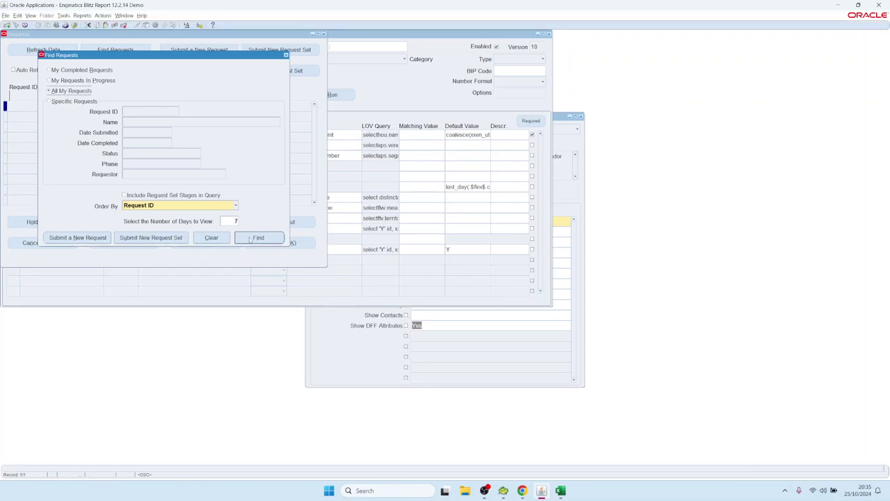
pyautogui.click(258, 238)
pyautogui.click(279, 242)
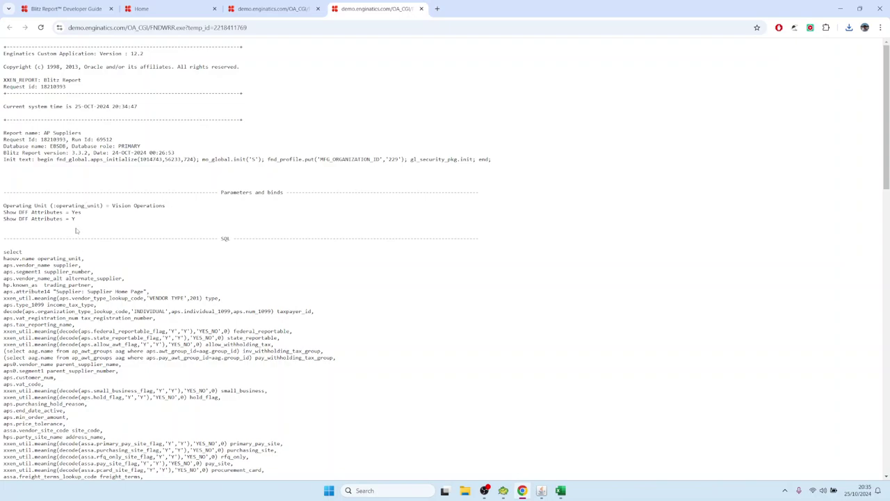
pyautogui.scroll(-3, 76, 231)
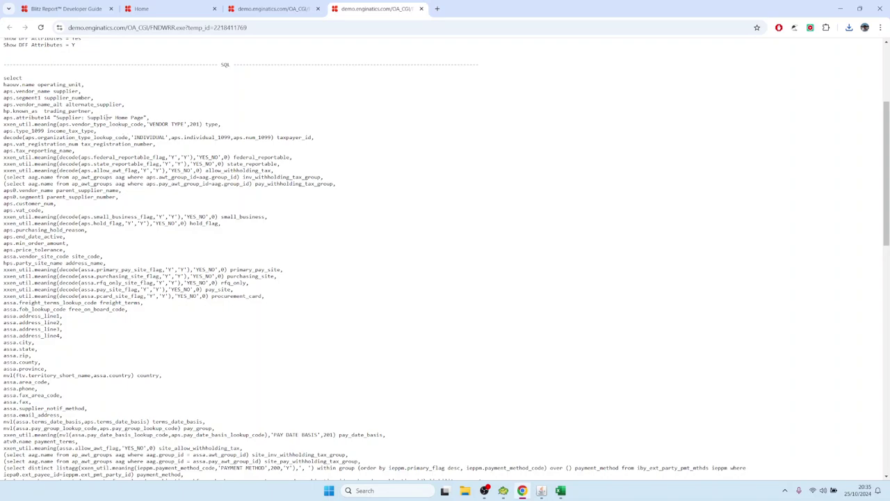
pyautogui.moveTo(149, 118); pyautogui.dragTo(3, 118)
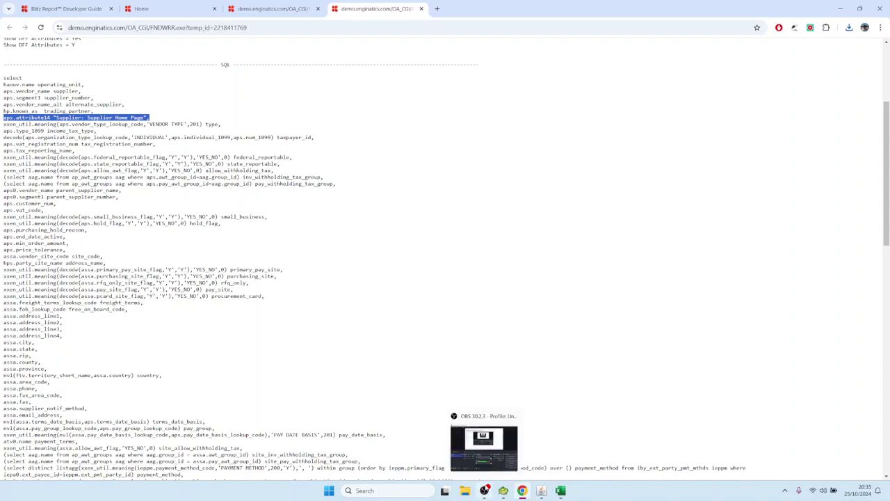
# Return to Oracle Applications, close the Requests window, and locate the &dff_columns anchor in the AP Suppliers report SQL
pyautogui.moveTo(503, 491)
pyautogui.click(502, 445)
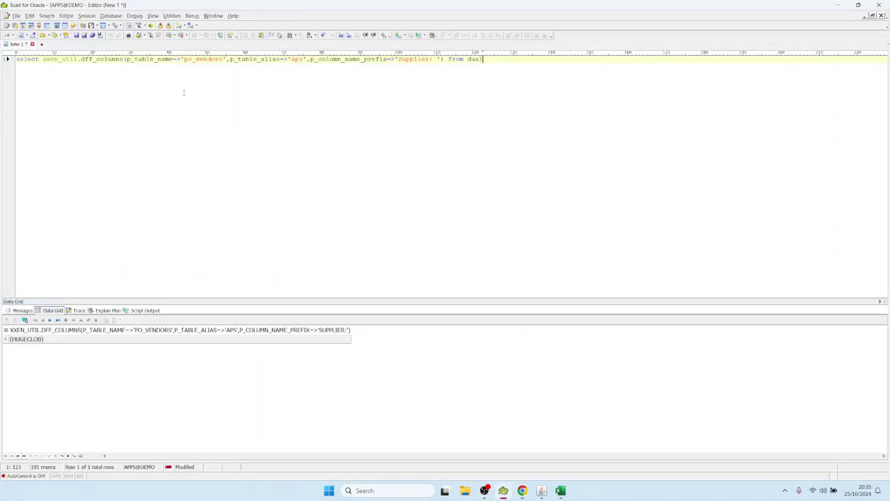
pyautogui.moveTo(541, 490)
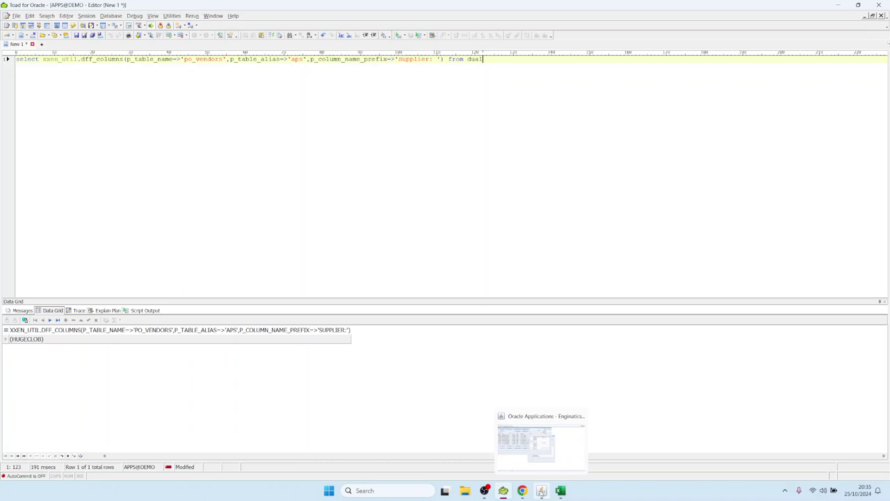
pyautogui.click(540, 457)
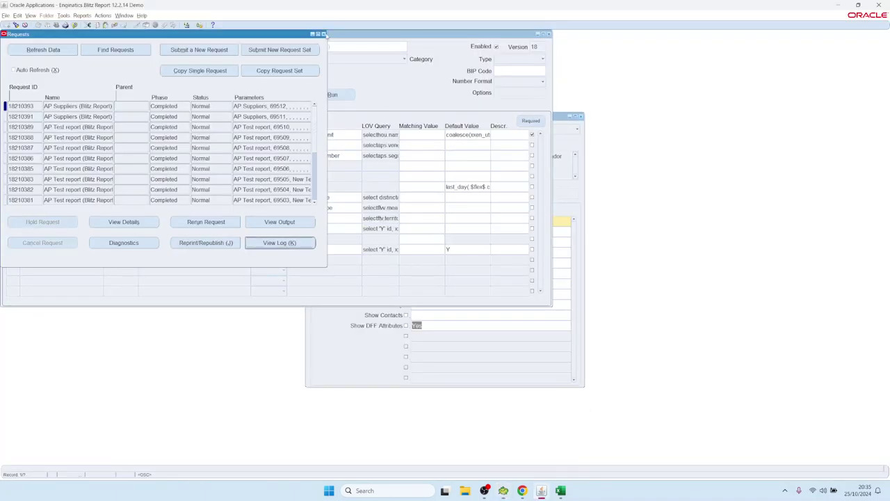
pyautogui.click(323, 33)
pyautogui.click(342, 98)
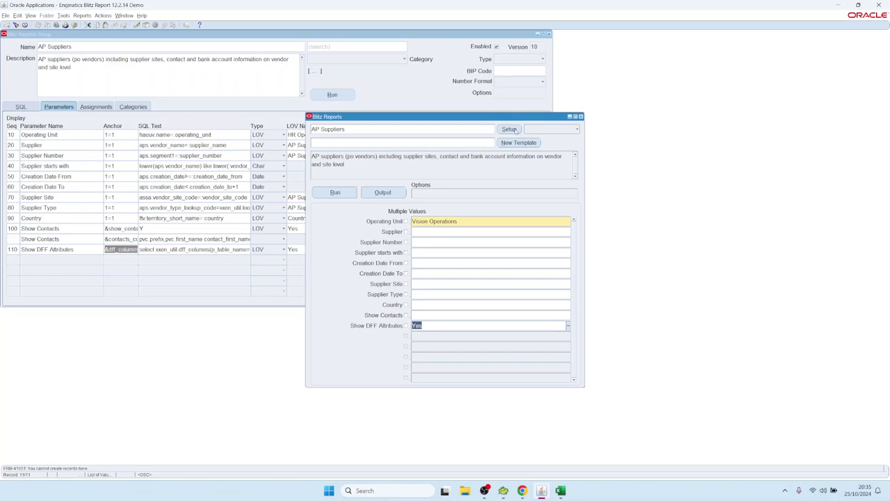
pyautogui.click(21, 106)
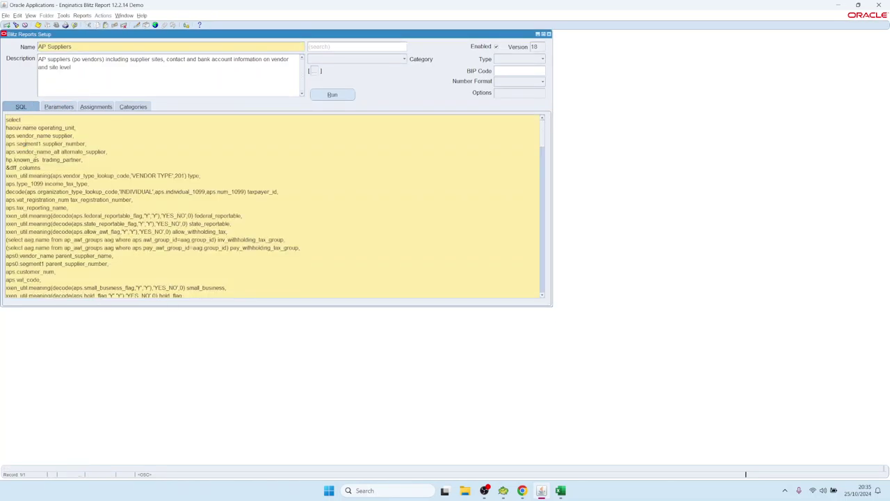
pyautogui.moveTo(47, 170); pyautogui.dragTo(6, 168)
# Review the available parameter types for the Operating Unit parameter of AP Suppliers without changing the selection
pyautogui.click(62, 107)
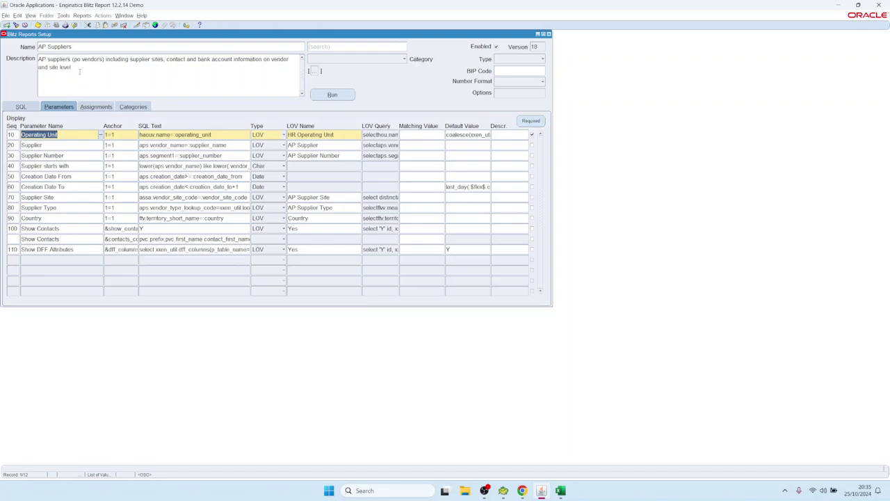
pyautogui.click(263, 137)
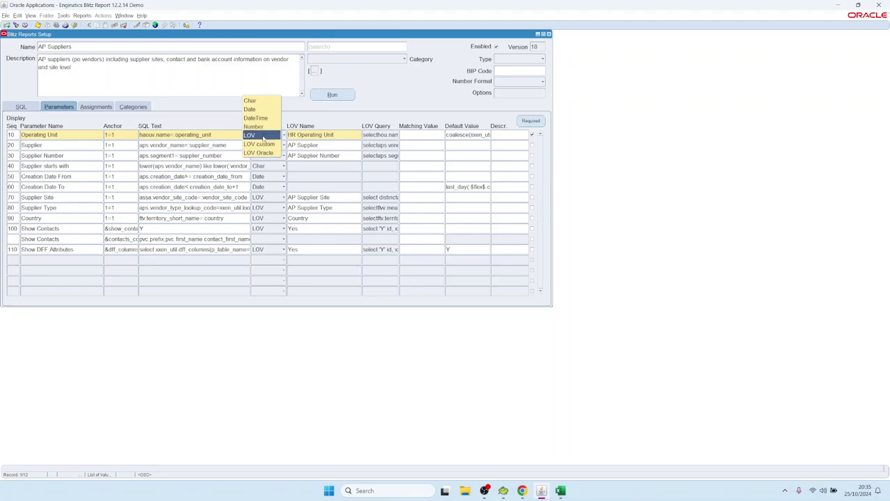
pyautogui.click(202, 109)
# Load the AP Test report in place of AP Suppliers in the report setup
pyautogui.click(106, 47)
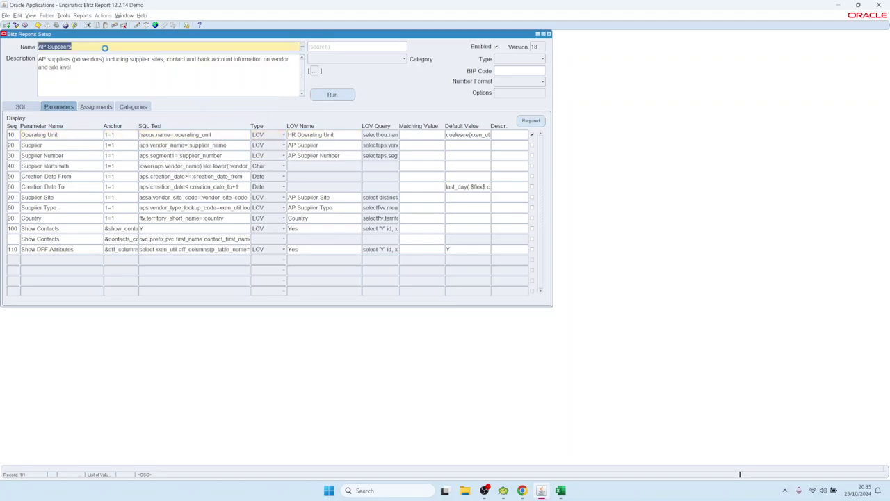
pyautogui.hotkey('ctrl', 'l')
pyautogui.press('Return')
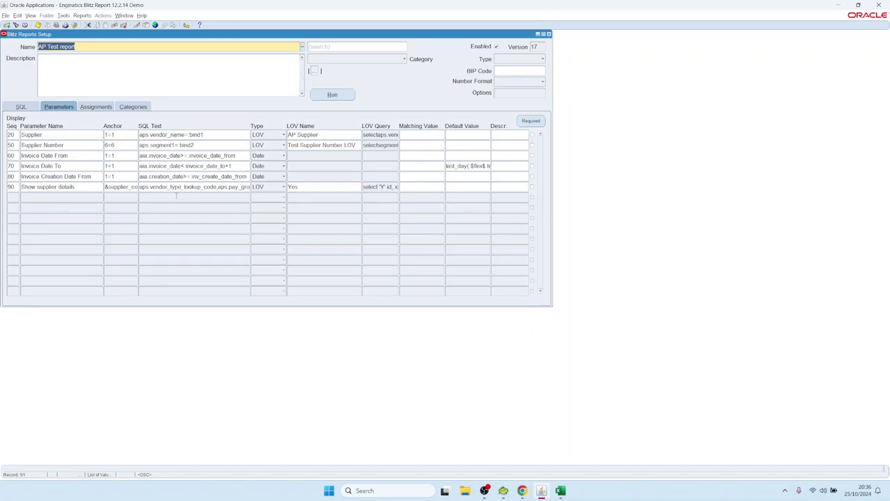
# Set the type of the Supplier parameter to LOV Oracle
pyautogui.click(226, 134)
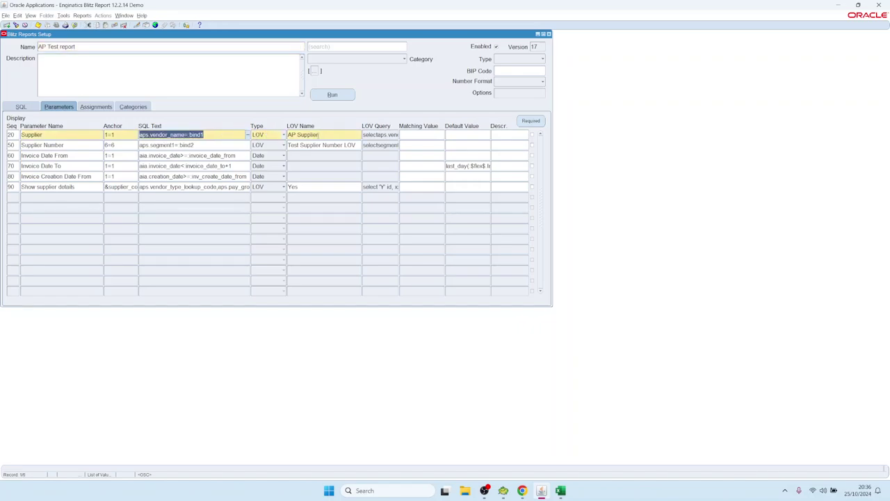
pyautogui.click(261, 136)
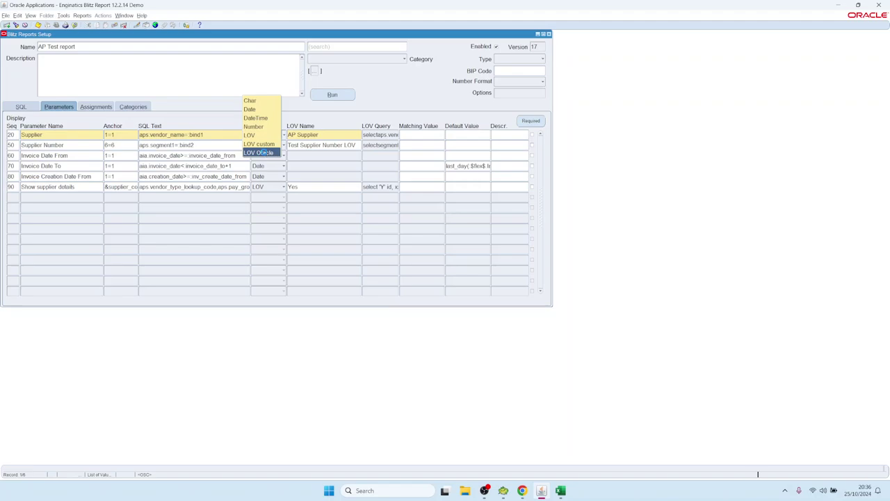
pyautogui.click(265, 153)
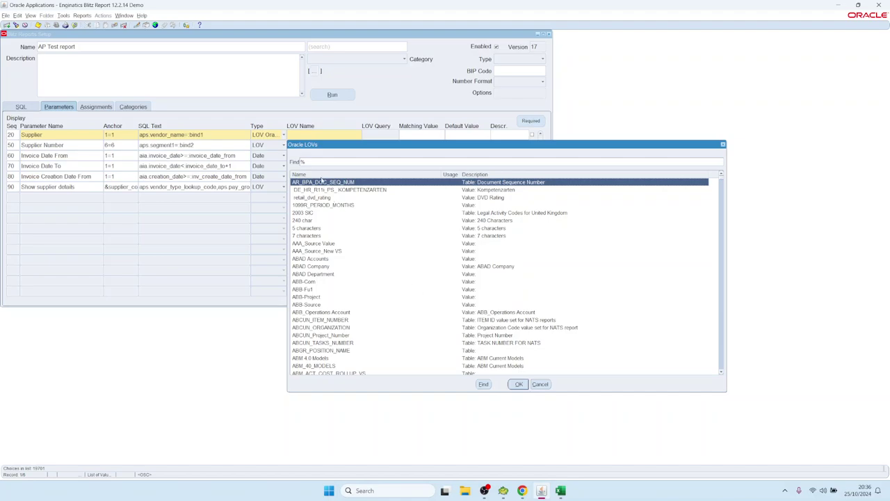
# Search the Oracle LOVs for %Vendor% and assign AP_SRS_VENDOR_NAME to the Supplier parameter
pyautogui.click(311, 161)
pyautogui.write('V')
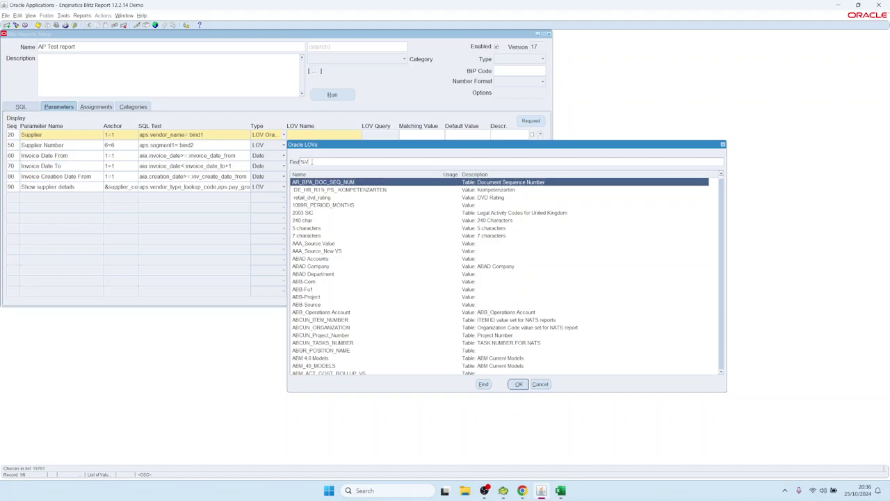
pyautogui.write('endor%')
pyautogui.press('Return')
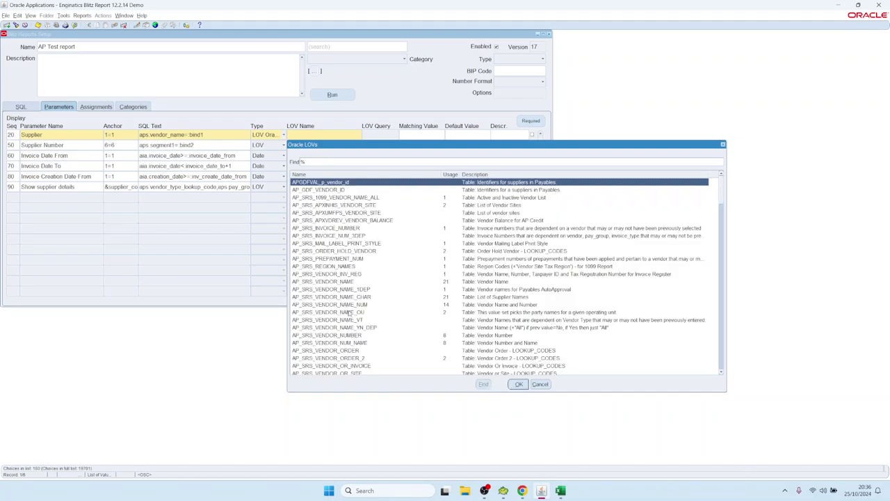
pyautogui.click(335, 282)
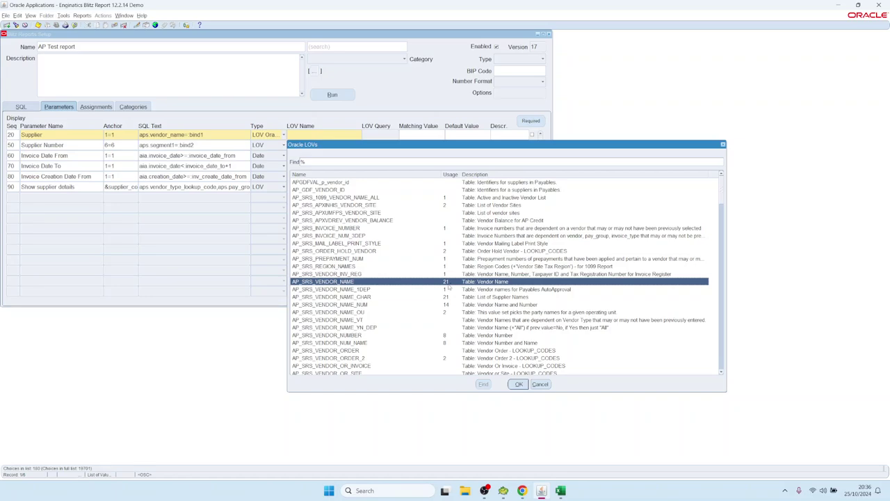
pyautogui.doubleClick(447, 283)
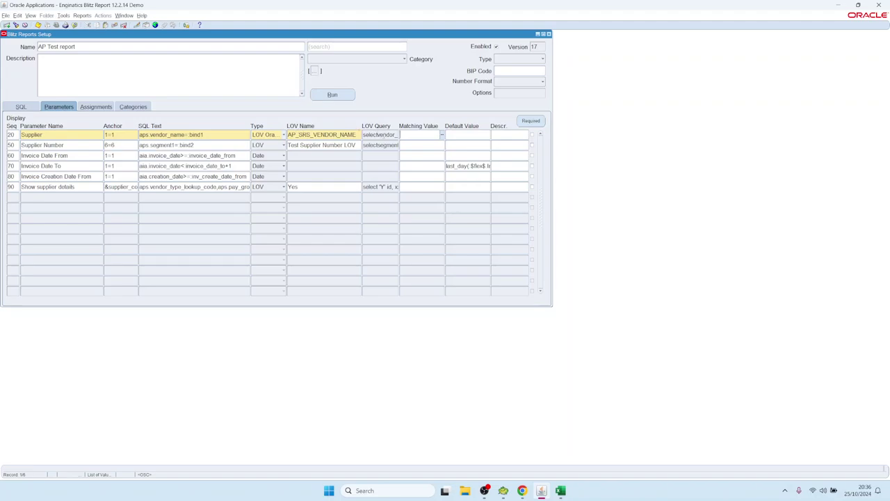
# Open the Supplier parameter's AP_SRS_VENDOR_NAME definition and examine its LOV query
pyautogui.doubleClick(385, 134)
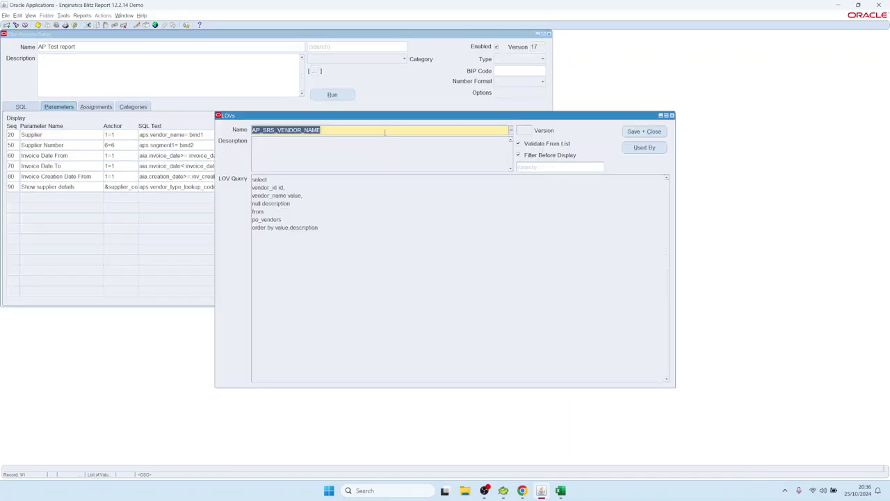
pyautogui.click(392, 246)
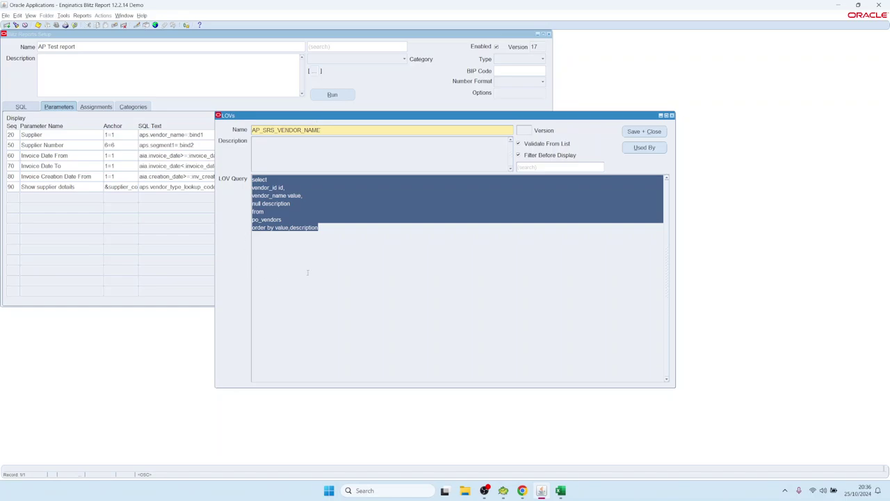
pyautogui.click(395, 255)
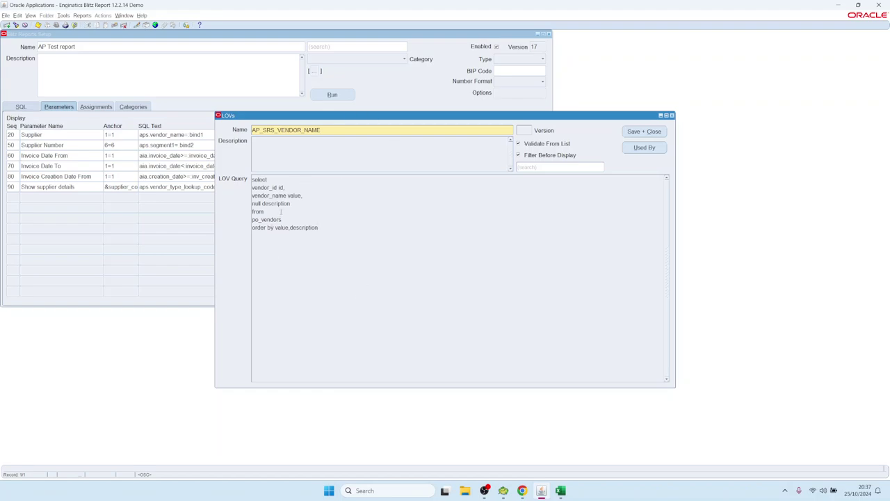
# Highlight the text of the AP_SRS_VENDOR_NAME LOV query for review and close its definition
pyautogui.moveTo(266, 182); pyautogui.dragTo(320, 229)
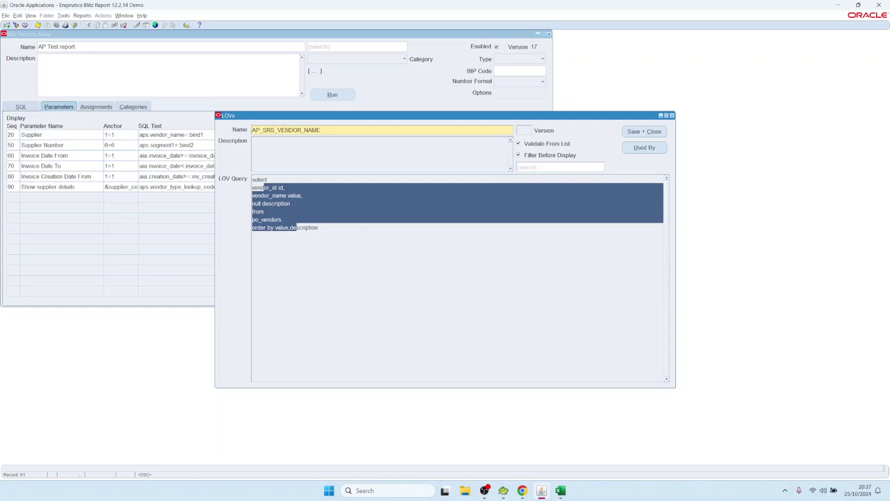
pyautogui.click(384, 247)
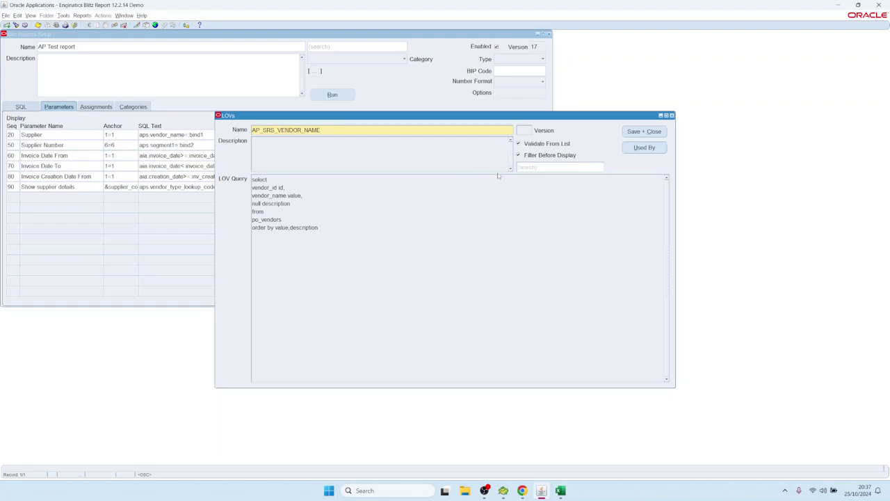
pyautogui.click(641, 132)
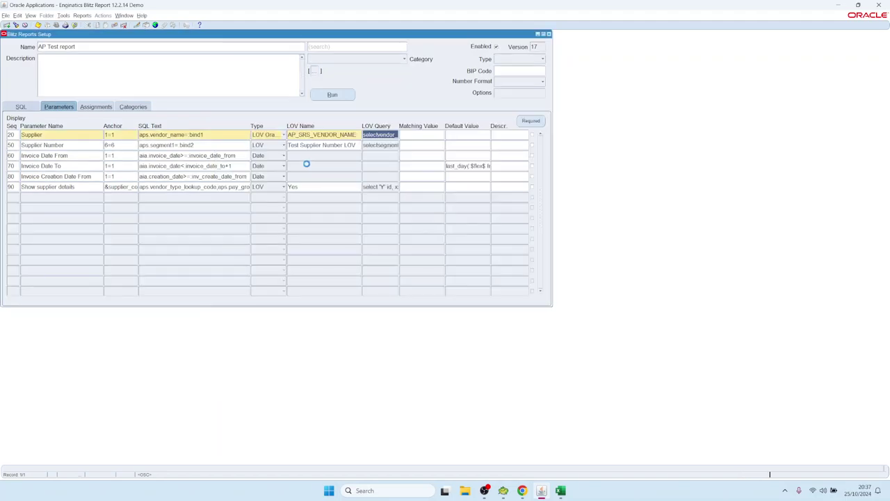
# Set the Supplier parameter's type to LOV custom and open its LOV query for editing
pyautogui.click(269, 135)
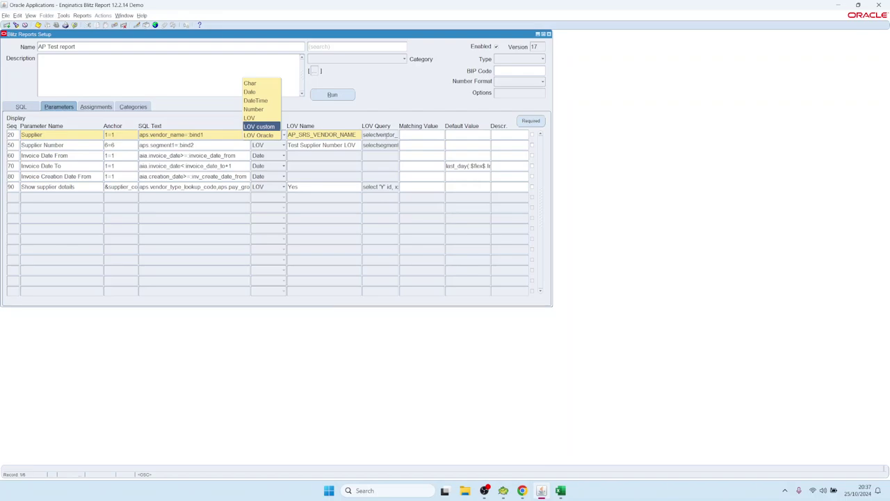
pyautogui.click(270, 127)
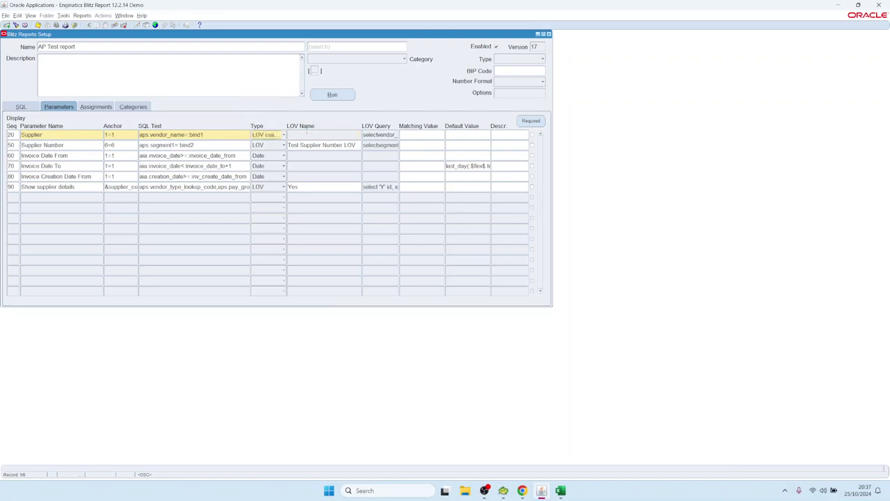
pyautogui.click(380, 135)
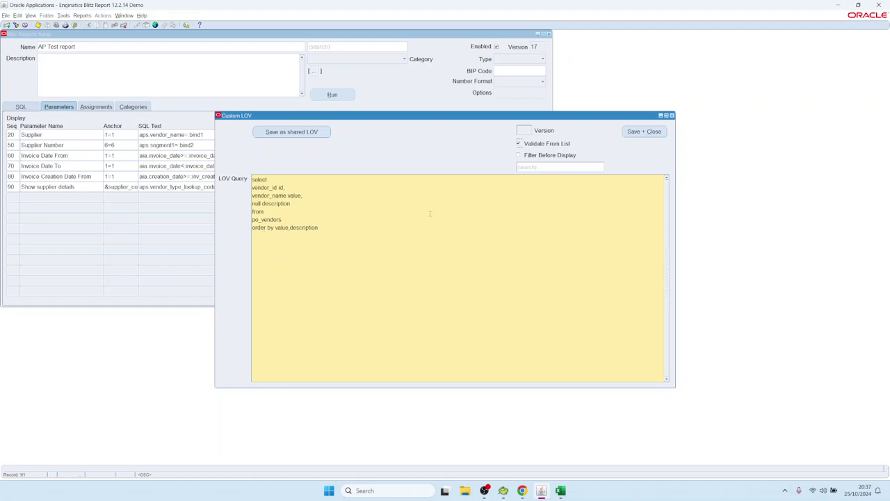
pyautogui.hotkey('ctrl', 'a')
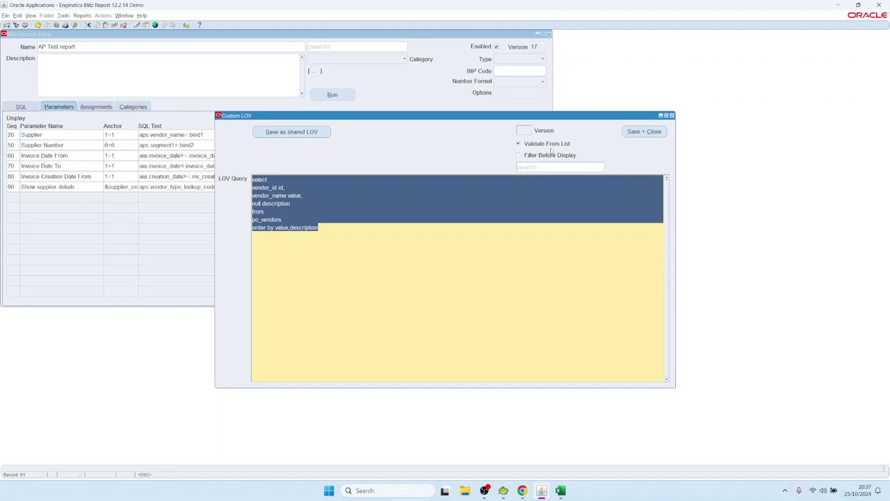
pyautogui.click(335, 230)
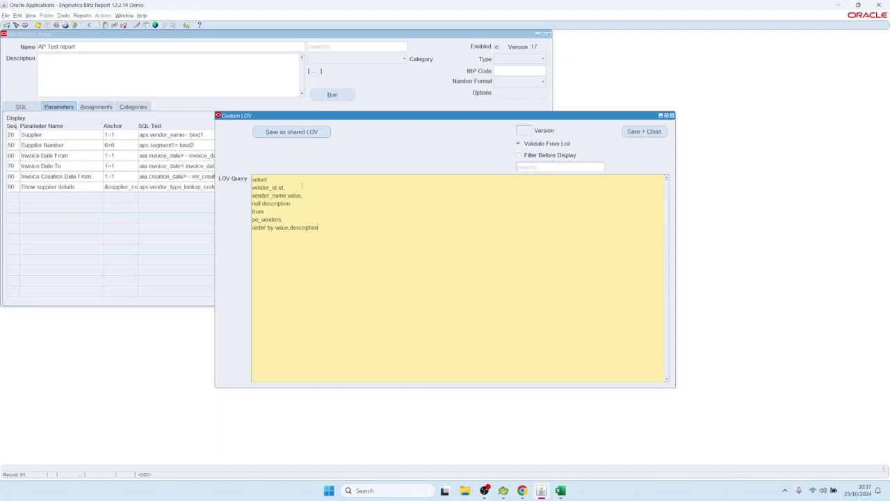
pyautogui.moveTo(347, 119); pyautogui.dragTo(427, 154)
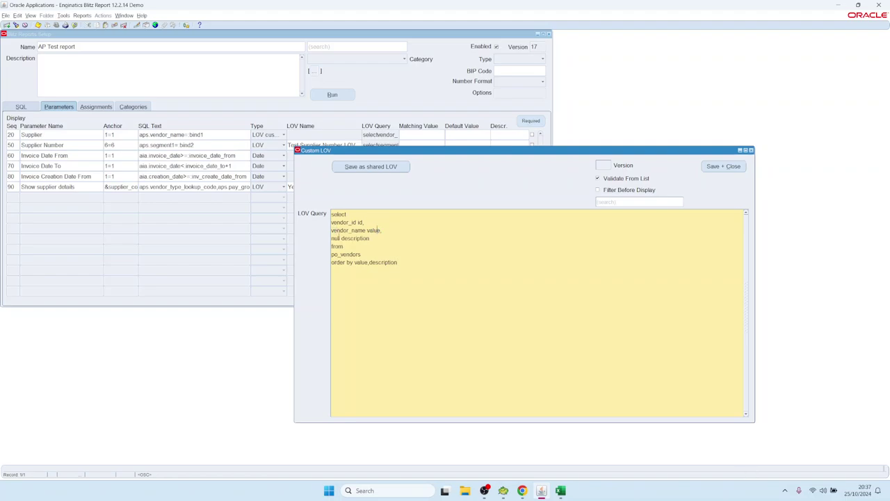
# Remove the vendor_id id line from the Supplier parameter's custom LOV query and save it
pyautogui.moveTo(341, 238); pyautogui.dragTo(328, 223)
pyautogui.click(365, 222)
pyautogui.press('BackSpace')
pyautogui.press('BackSpace')
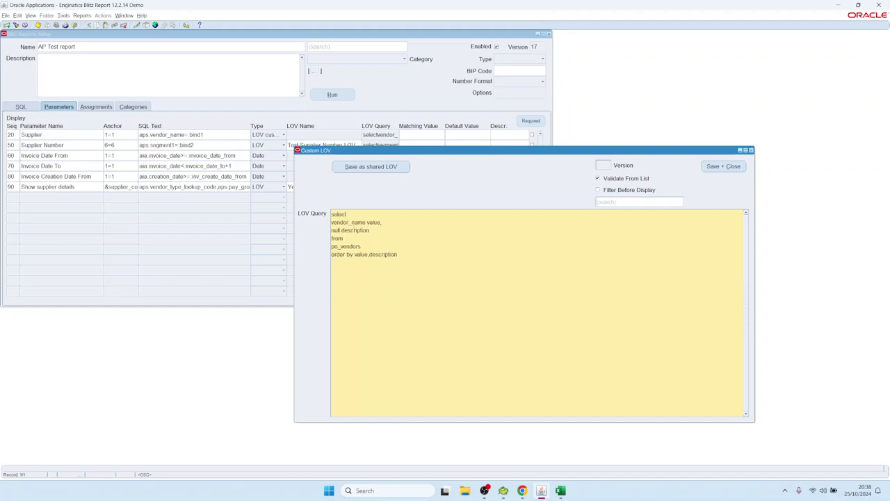
pyautogui.click(354, 222)
pyautogui.moveTo(366, 222); pyautogui.dragTo(333, 222)
pyautogui.click(722, 166)
# Highlight the :bind1 variable in the Supplier parameter's SQL text
pyautogui.click(186, 134)
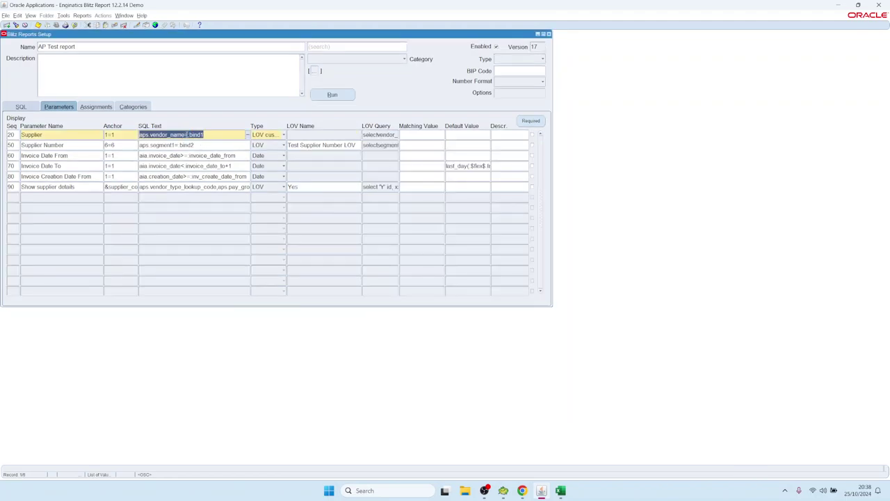
pyautogui.doubleClick(195, 135)
pyautogui.moveTo(195, 134); pyautogui.dragTo(207, 134)
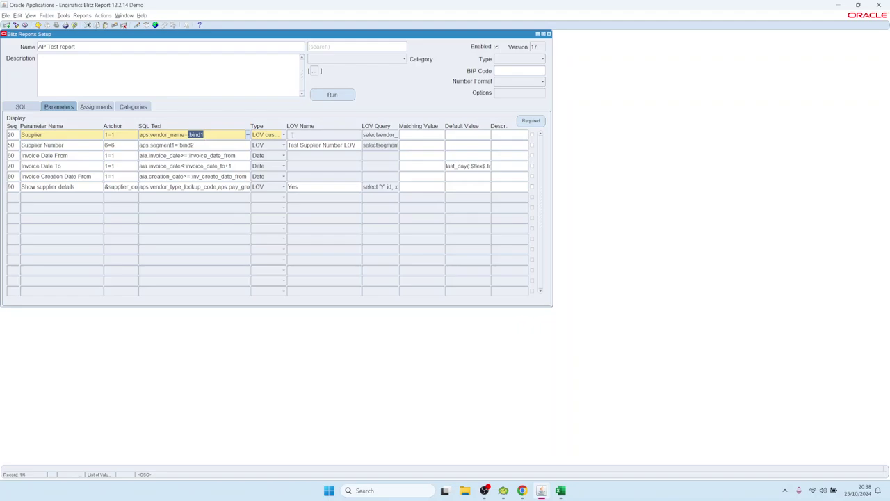
# Restore the line vendor_id id, below select in the Supplier parameter's custom LOV query and save it
pyautogui.click(378, 134)
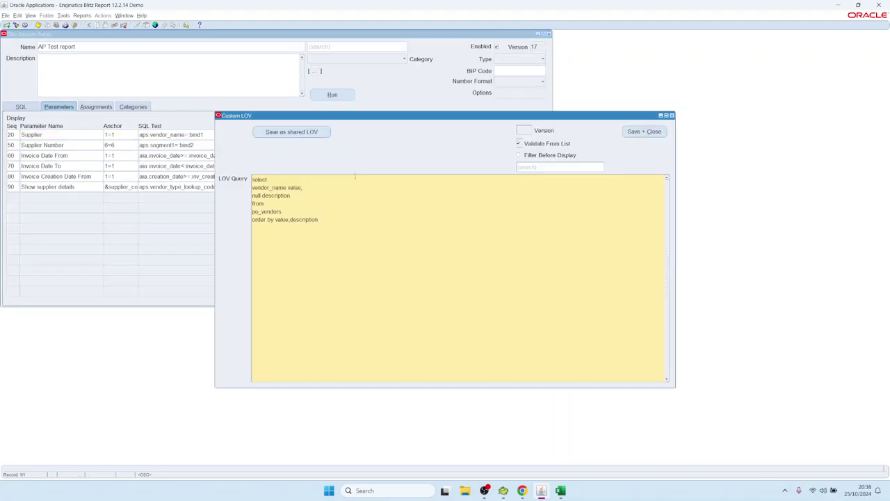
pyautogui.hotkey('ctrl', 'a')
pyautogui.click(284, 179)
pyautogui.press('Return')
pyautogui.write('vendor_id id,')
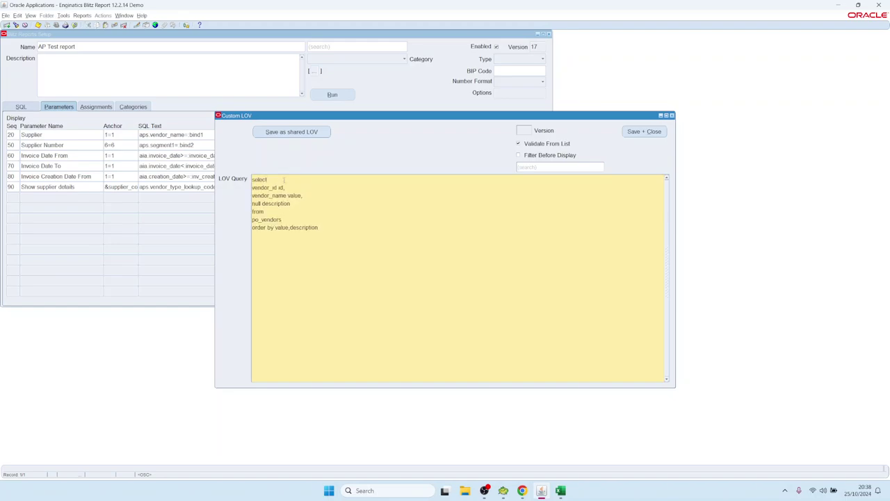
pyautogui.moveTo(285, 187); pyautogui.dragTo(252, 188)
pyautogui.moveTo(304, 196); pyautogui.dragTo(242, 193)
pyautogui.click(290, 188)
pyautogui.moveTo(285, 187); pyautogui.dragTo(252, 187)
pyautogui.click(261, 187)
pyautogui.click(644, 131)
# Change the Supplier parameter's SQL text to aps.vendor_id=:bind1
pyautogui.click(153, 135)
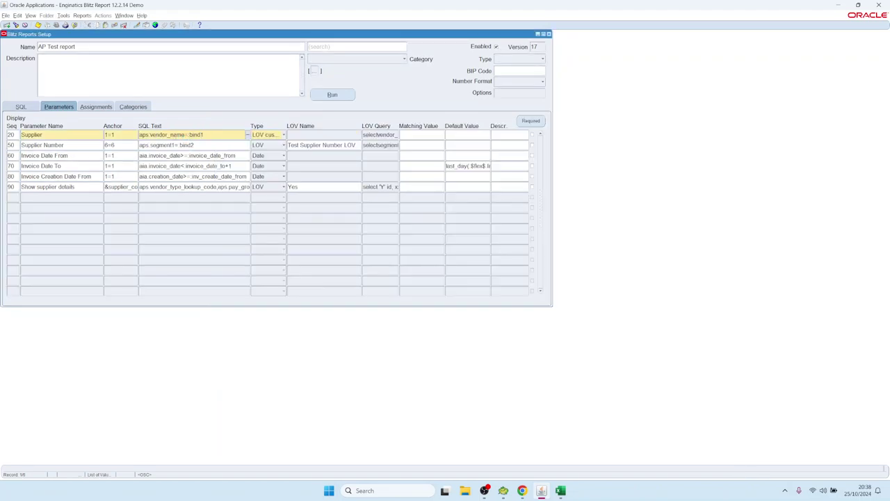
pyautogui.doubleClick(178, 134)
pyautogui.write('id')
# Run the AP Test report with Supplier set to 3M Health Care
pyautogui.click(332, 95)
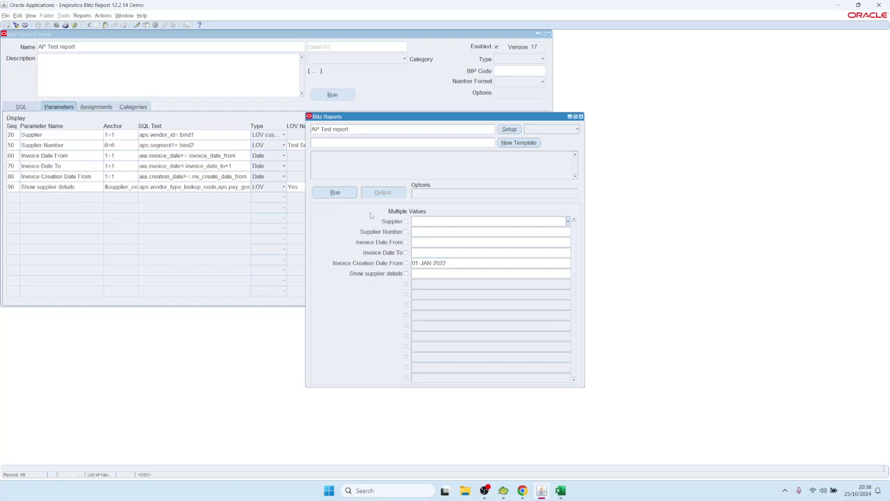
pyautogui.doubleClick(434, 221)
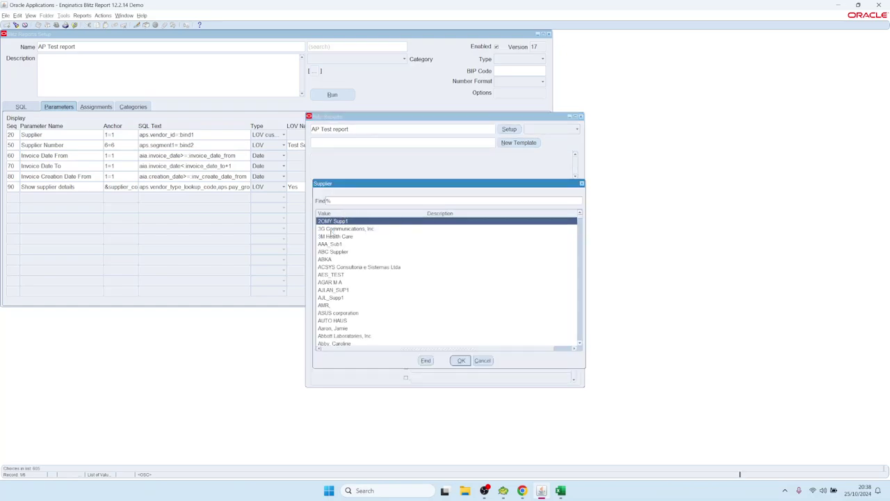
pyautogui.doubleClick(335, 236)
pyautogui.click(334, 192)
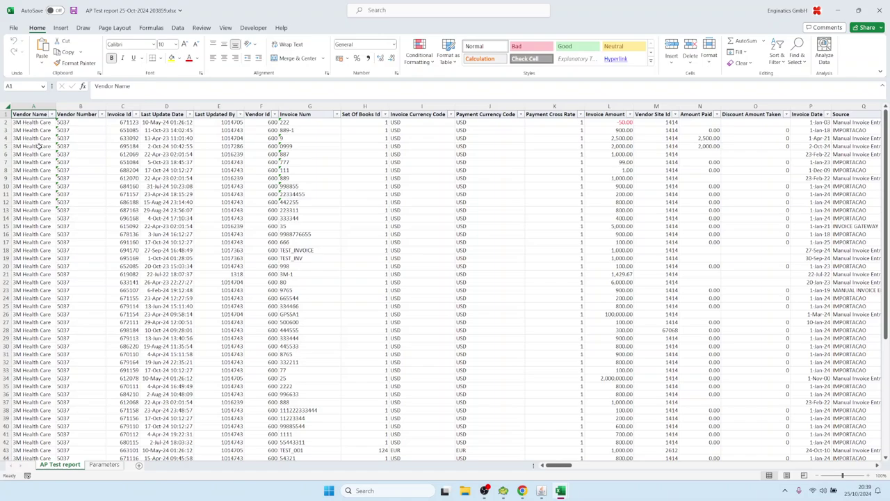
# Examine the vendor names in the Excel output and the vendor_id condition in the Parameters sheet's SQL
pyautogui.moveTo(39, 146); pyautogui.dragTo(62, 301)
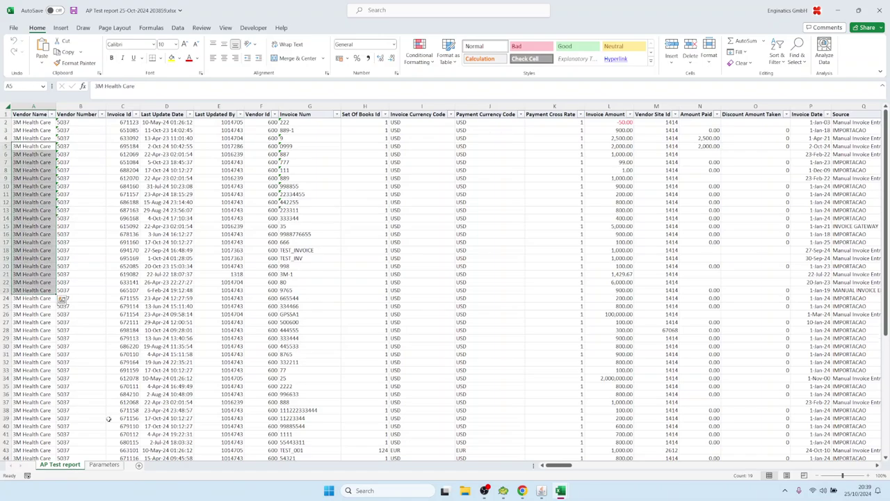
pyautogui.click(105, 465)
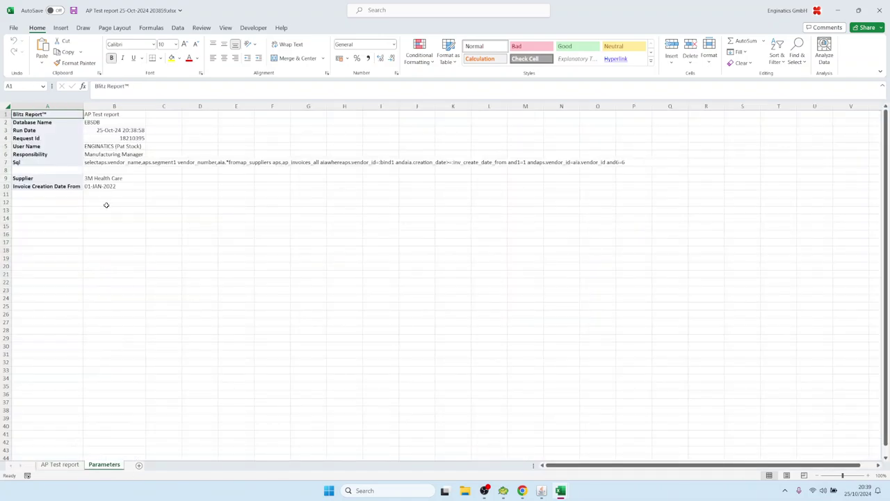
pyautogui.doubleClick(105, 162)
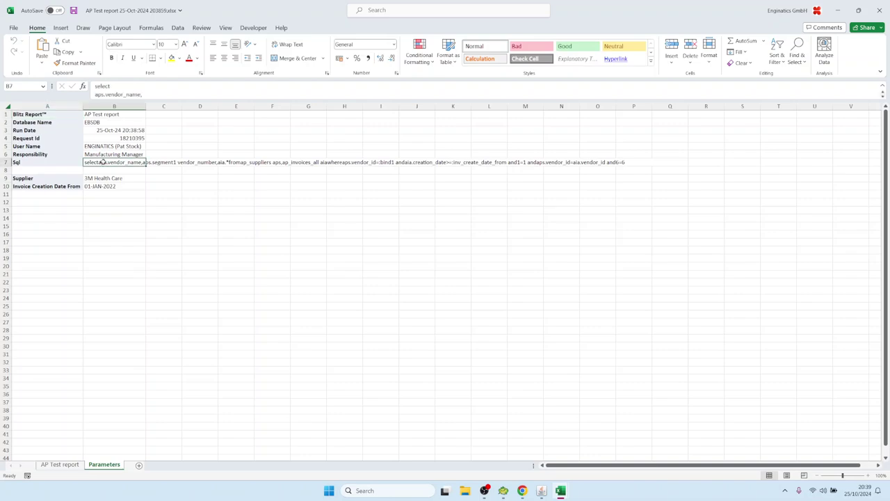
pyautogui.moveTo(147, 226); pyautogui.dragTo(85, 226)
pyautogui.press('Escape')
# Return to Oracle Applications and save the Supplier parameter's custom LOV as a shared LOV named Supplier test LOV
pyautogui.click(541, 491)
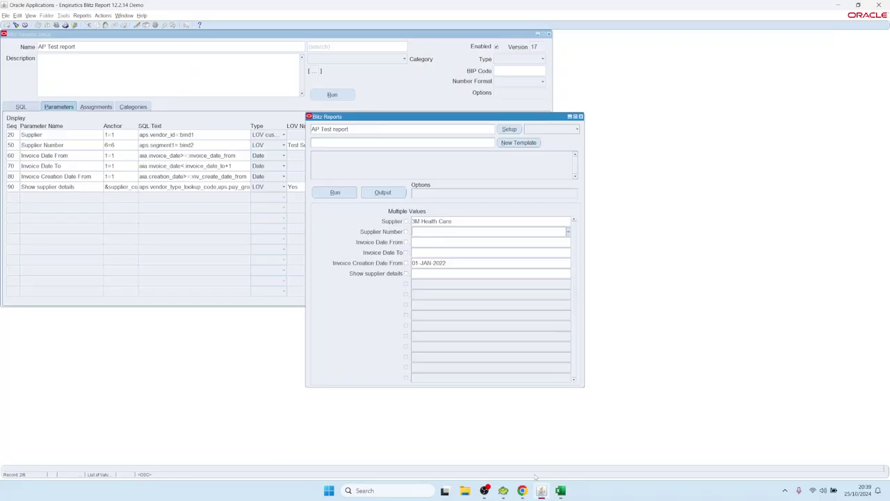
pyautogui.click(508, 129)
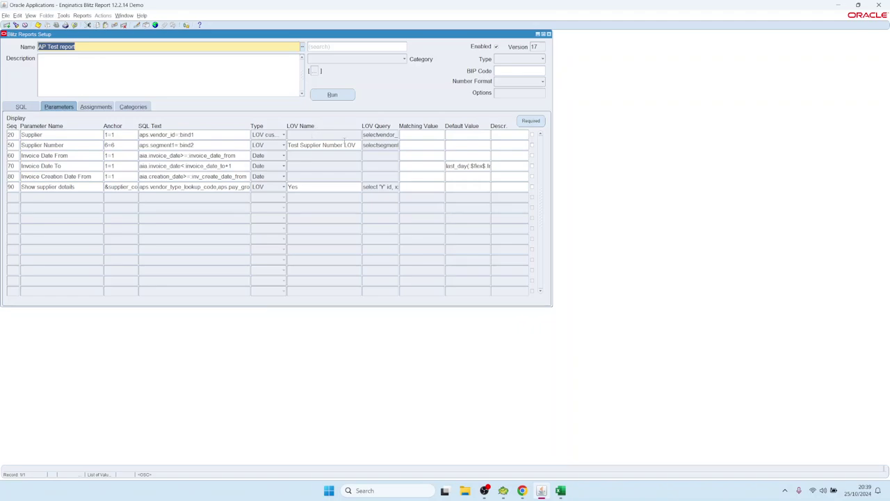
pyautogui.doubleClick(376, 135)
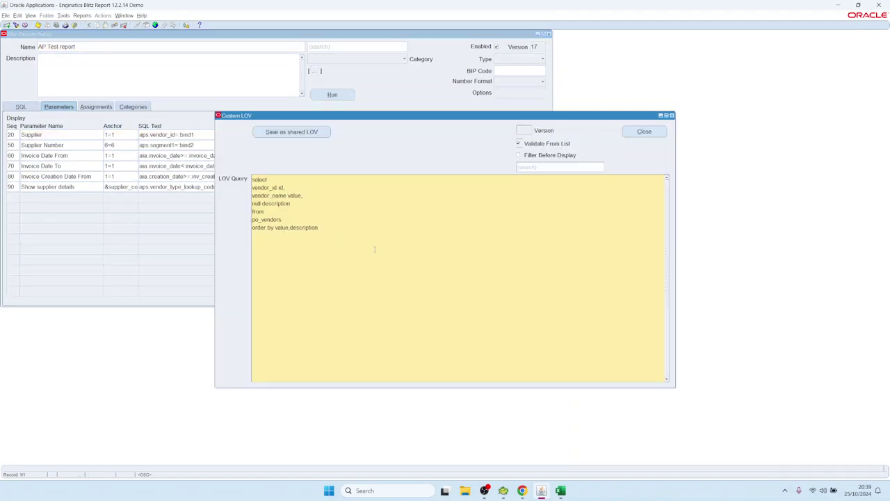
pyautogui.click(390, 258)
pyautogui.moveTo(446, 116); pyautogui.dragTo(481, 124)
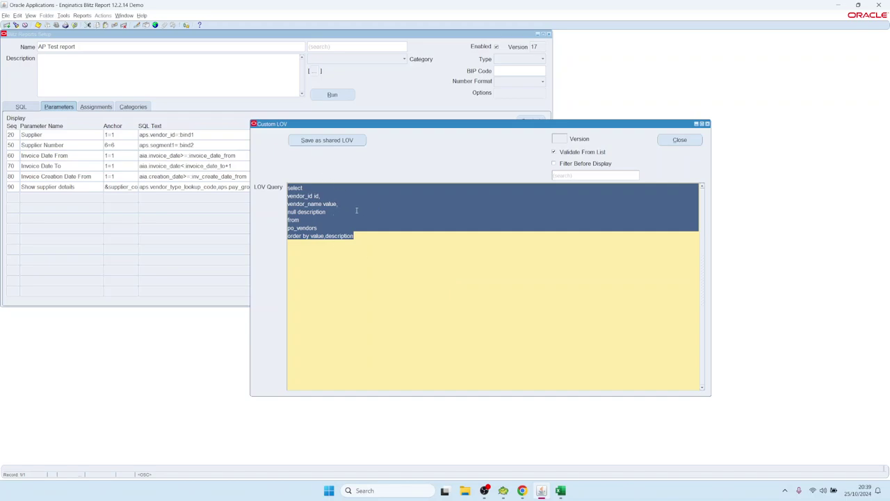
pyautogui.click(325, 140)
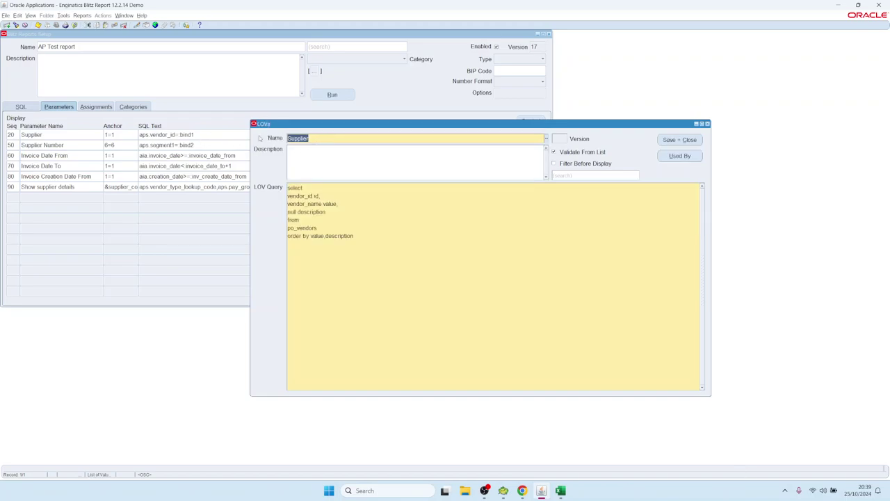
pyautogui.click(288, 137)
pyautogui.write('test LOV')
pyautogui.click(679, 140)
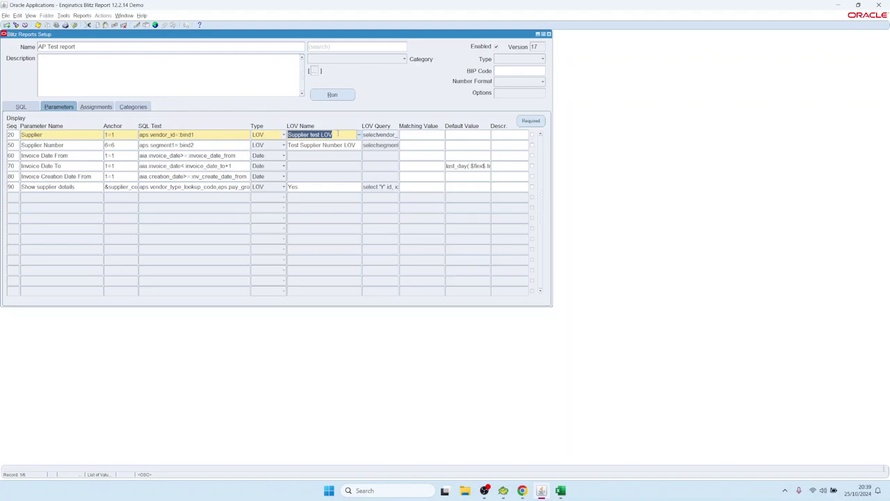
# Search the shared LOVs for "ap s" and assign AP Supplier to the Supplier parameter
pyautogui.click(338, 134)
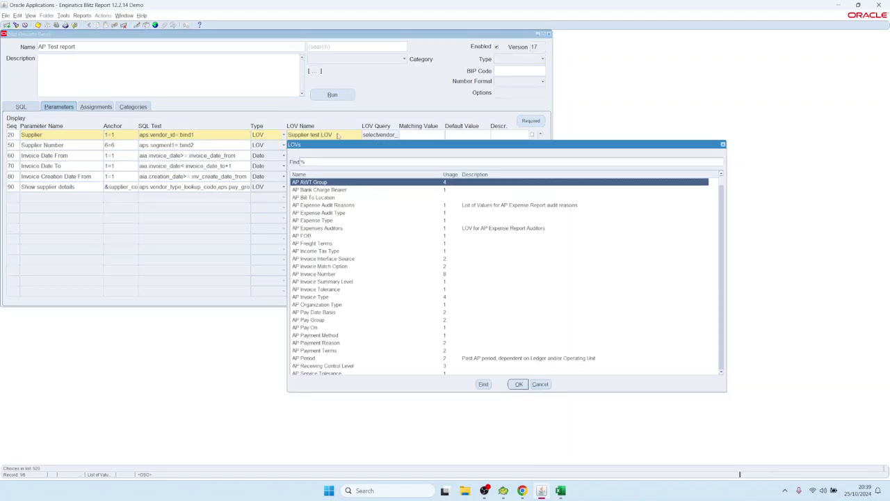
pyautogui.write('ap')
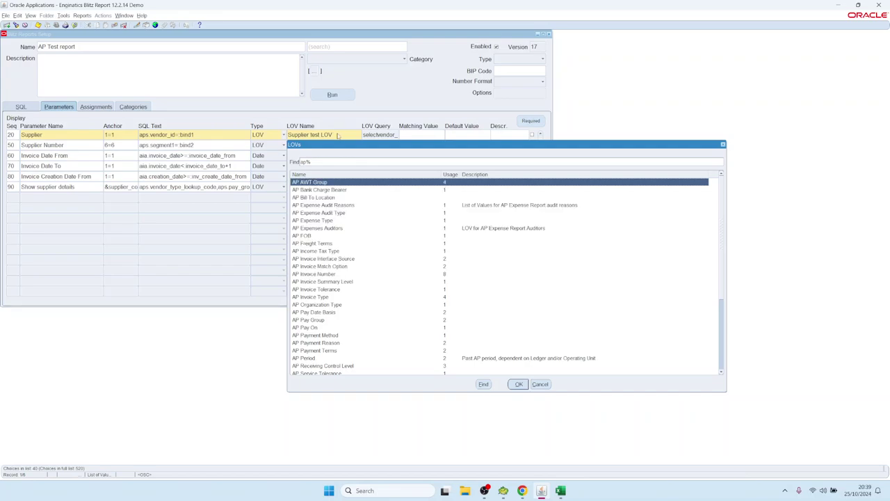
pyautogui.press('Down')
pyautogui.press('Down')
pyautogui.press('Down')
pyautogui.press('Down')
pyautogui.press('Down')
pyautogui.press('Down')
pyautogui.press('Down')
pyautogui.write('s')
pyautogui.press('Down')
pyautogui.press('Down')
pyautogui.press('Down')
pyautogui.press('Down')
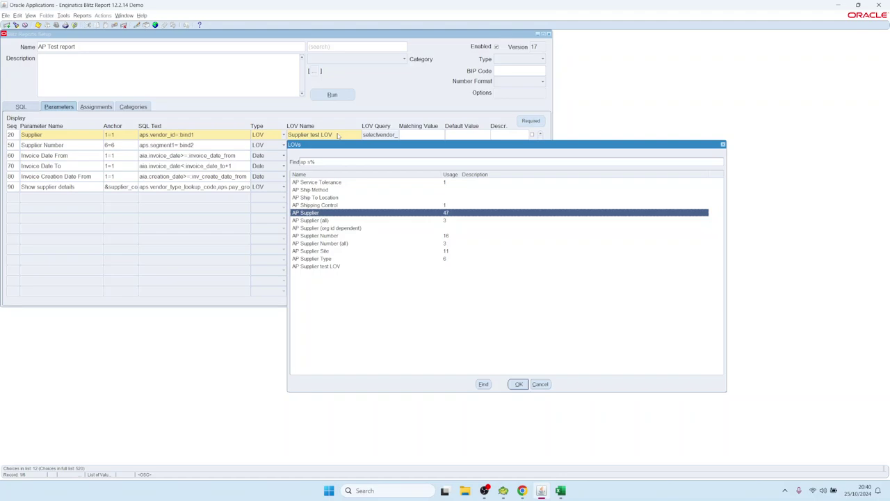
pyautogui.doubleClick(446, 215)
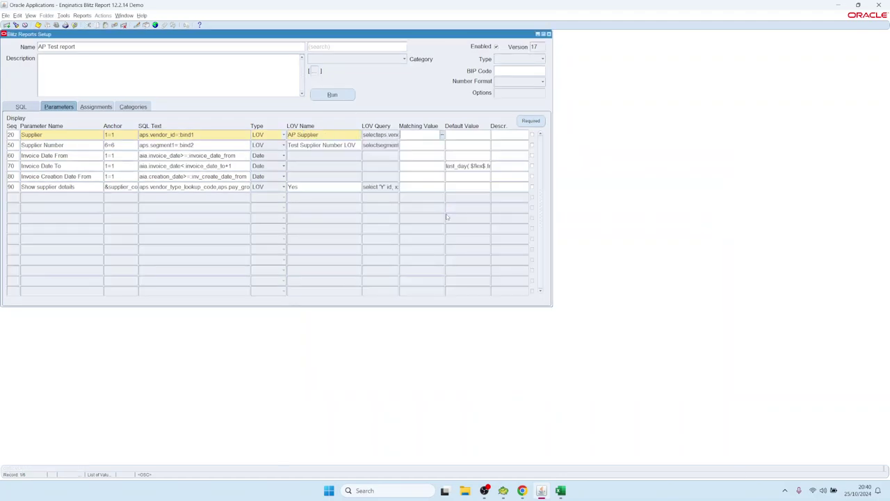
# Change the Supplier parameter's SQL text to aps.vendor_name=:bind1
pyautogui.click(172, 135)
pyautogui.write('s')
pyautogui.press('Delete')
pyautogui.press('Delete')
pyautogui.write('name')
pyautogui.press('Tab')
pyautogui.press('Tab')
# Turn off Filter Before Display in the AP Supplier LOV definition, save it, and open the AP Test report's run form
pyautogui.doubleClick(381, 134)
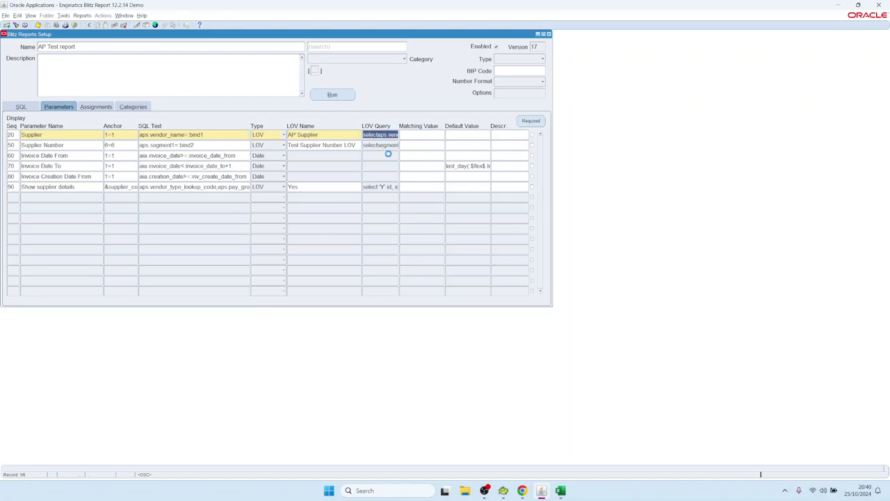
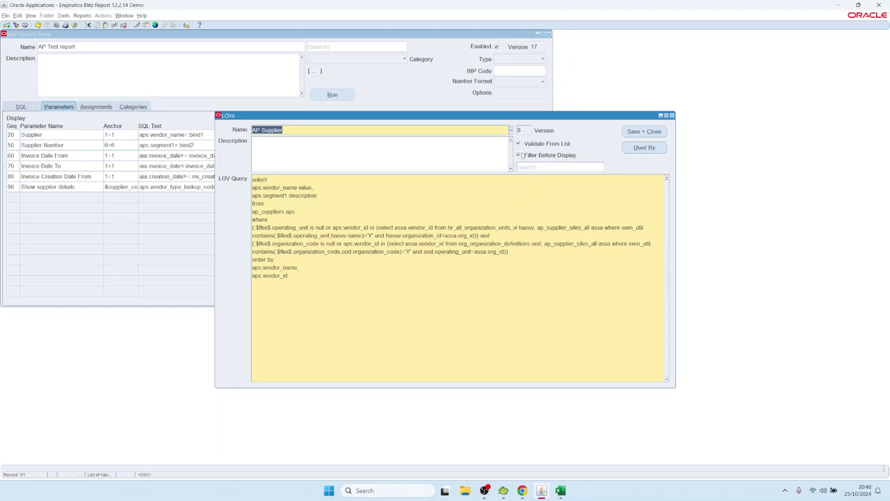
pyautogui.click(519, 155)
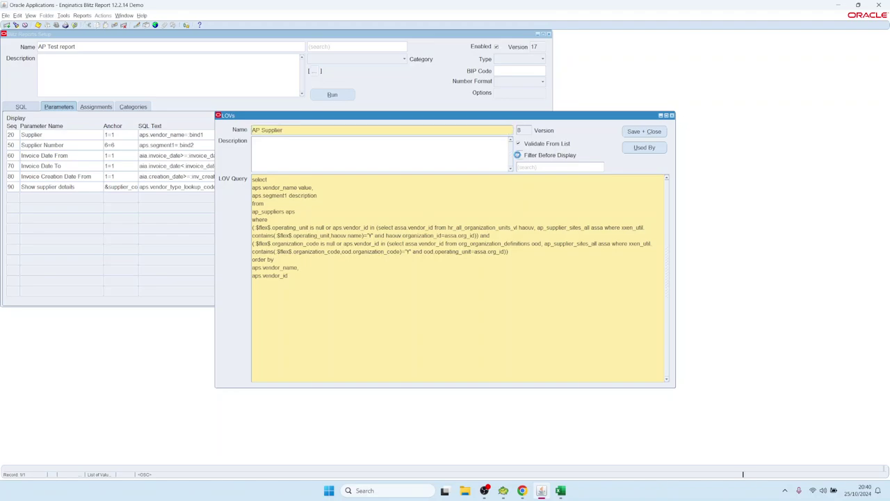
pyautogui.click(645, 132)
pyautogui.click(340, 96)
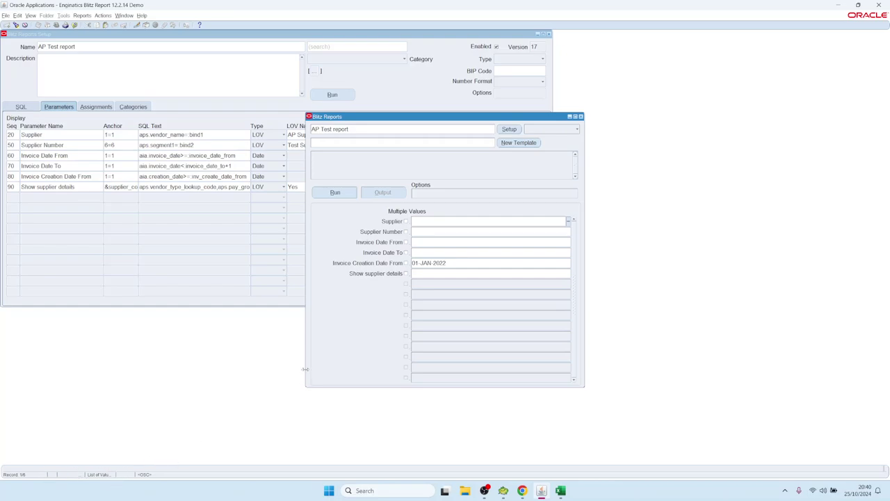
# Reopen the AP Test report's run form from its setup and choose 3M Health Care from the full Supplier list
pyautogui.click(510, 129)
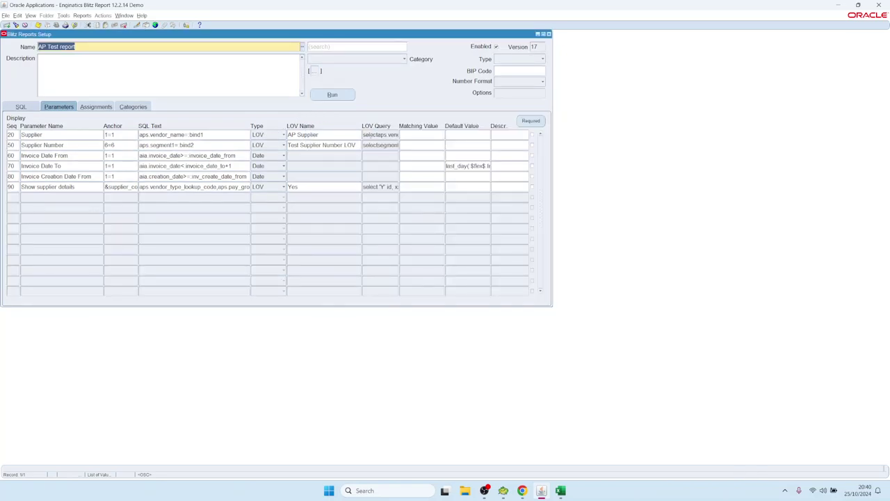
pyautogui.click(333, 95)
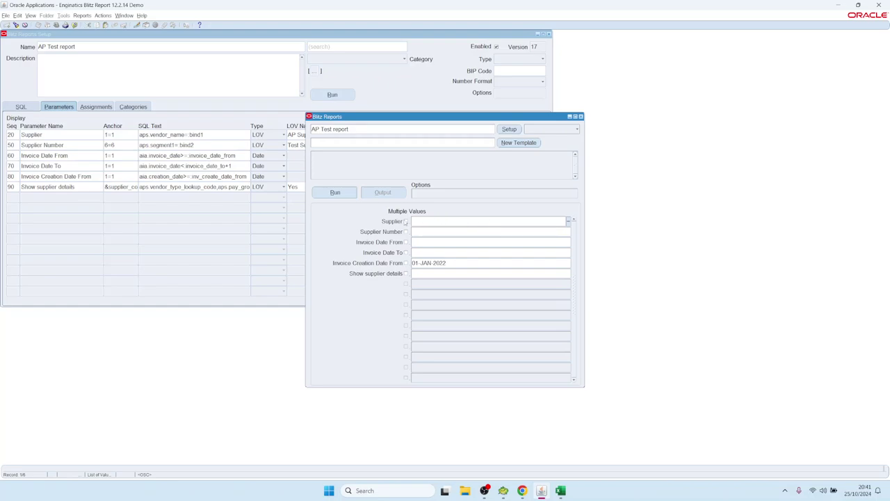
pyautogui.doubleClick(471, 223)
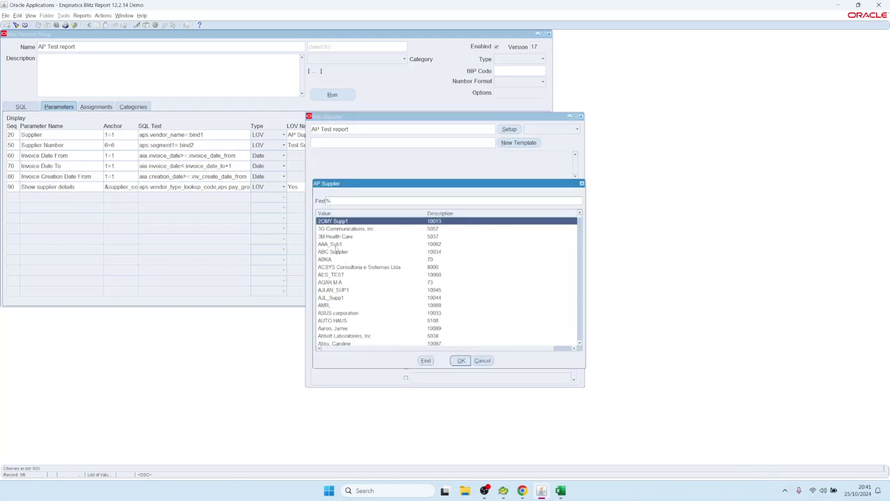
pyautogui.click(337, 237)
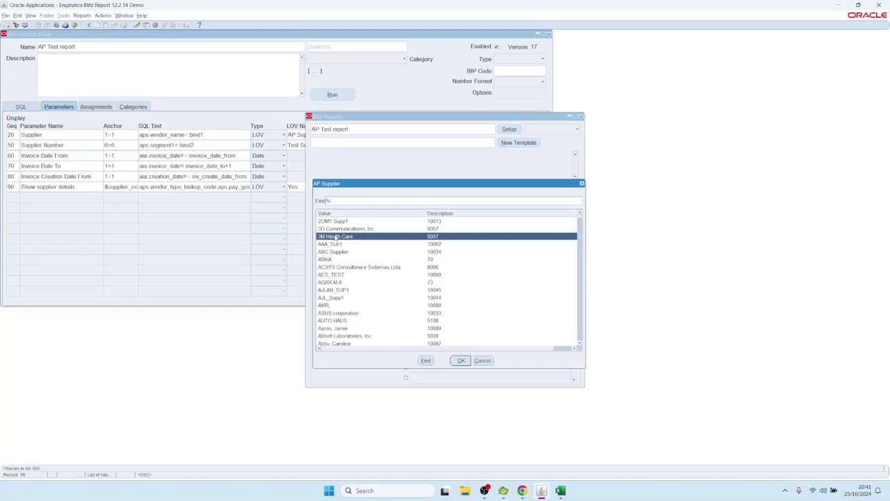
pyautogui.doubleClick(337, 236)
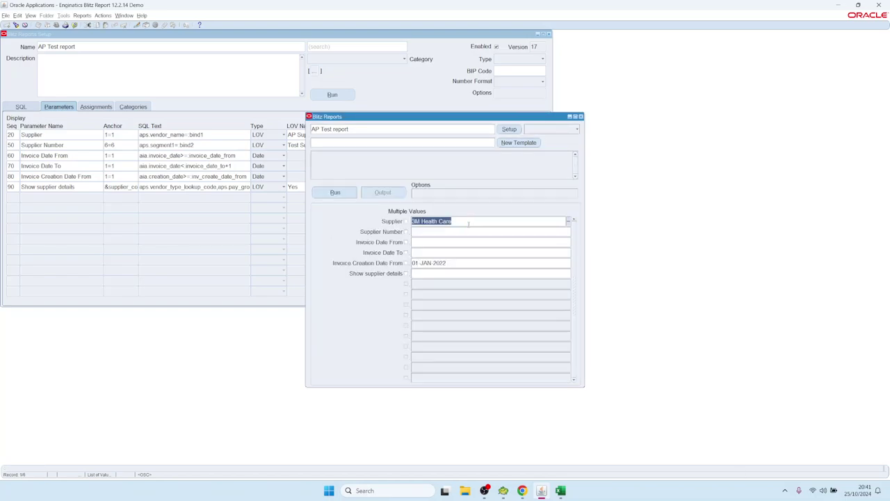
# Replace the Supplier value with ABC Supplier, narrowing the list with the partial value "a"
pyautogui.write('a')
pyautogui.press('Tab')
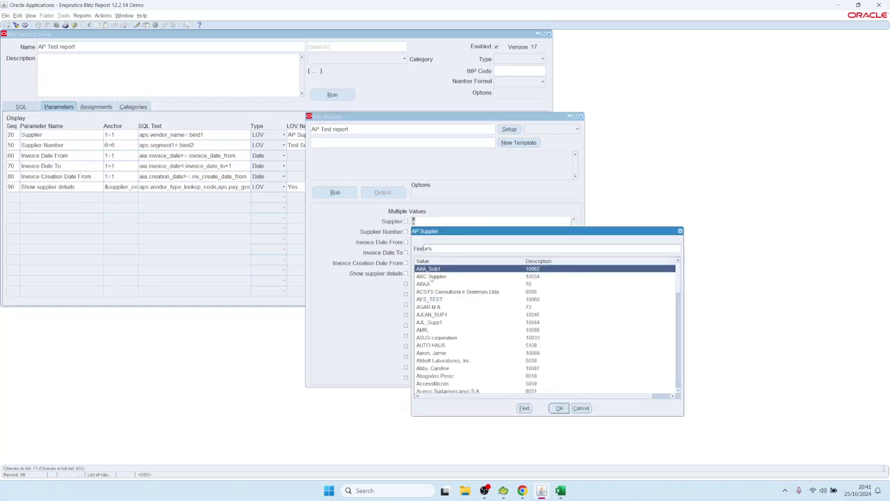
pyautogui.doubleClick(431, 276)
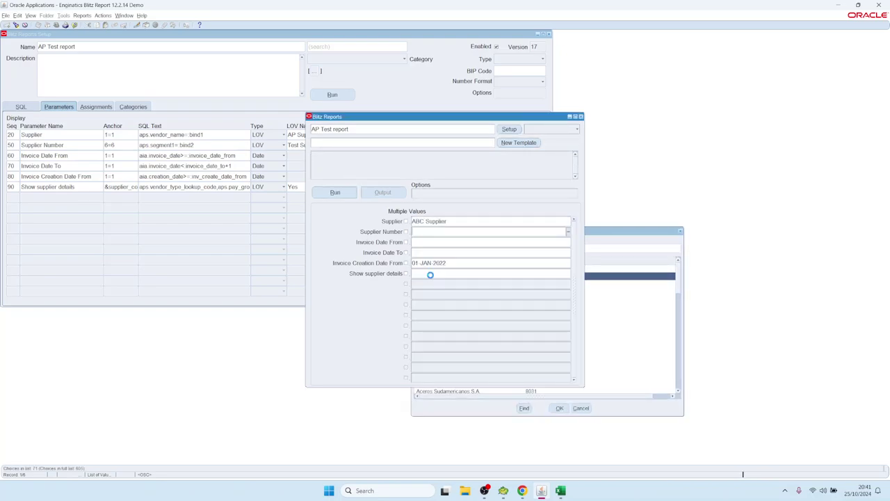
# Return to the report setup, turn on Filter Before Display in the Supplier parameter's AP Supplier LOV, and save and close it
pyautogui.click(509, 129)
pyautogui.doubleClick(384, 134)
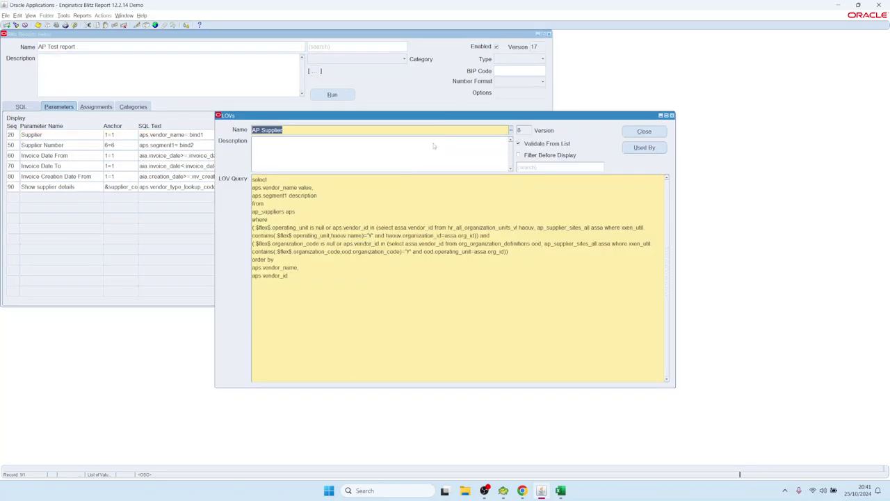
pyautogui.click(518, 155)
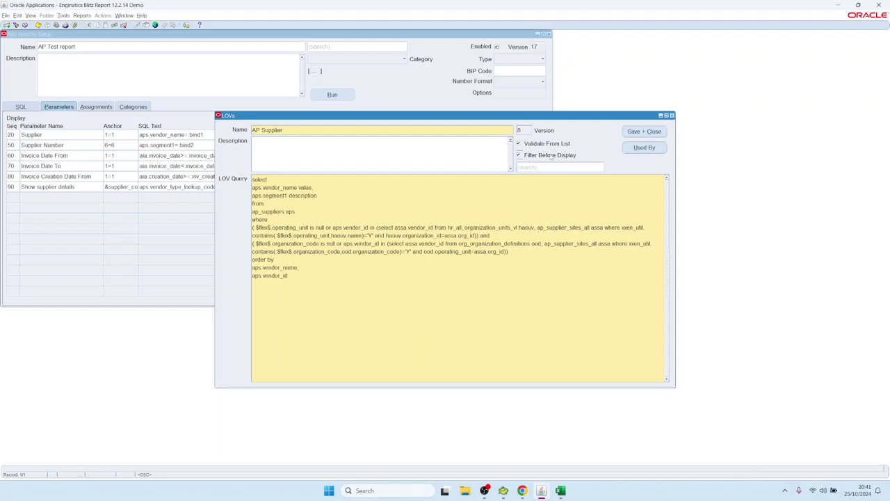
pyautogui.click(644, 131)
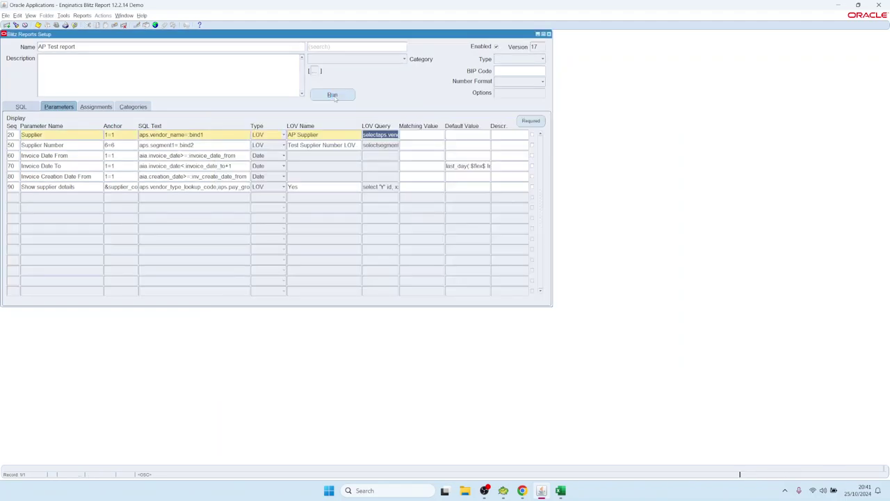
# Open the AP Test report's run form, limit the Supplier list with 3%, and choose 3M Health Care
pyautogui.click(333, 95)
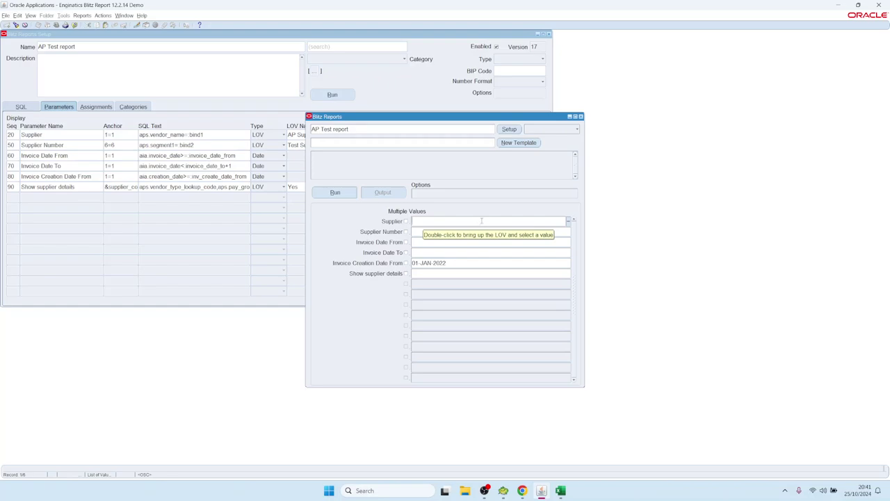
pyautogui.doubleClick(480, 221)
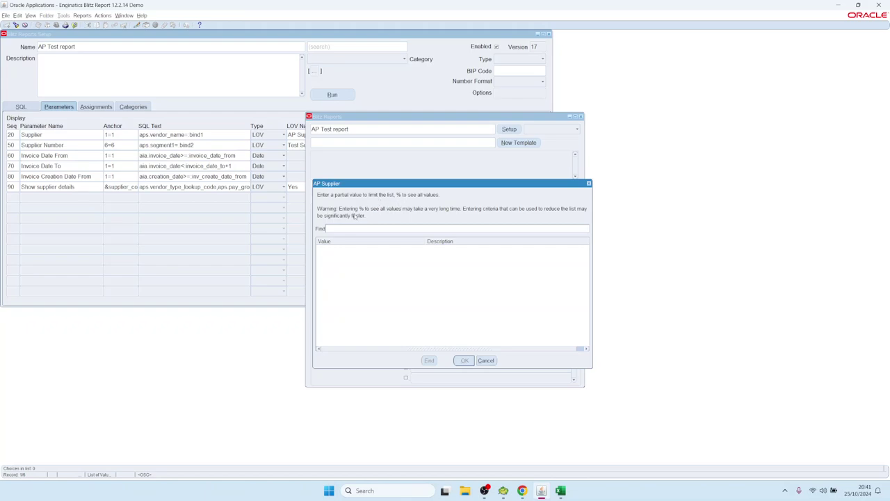
pyautogui.write('3%')
pyautogui.press('Return')
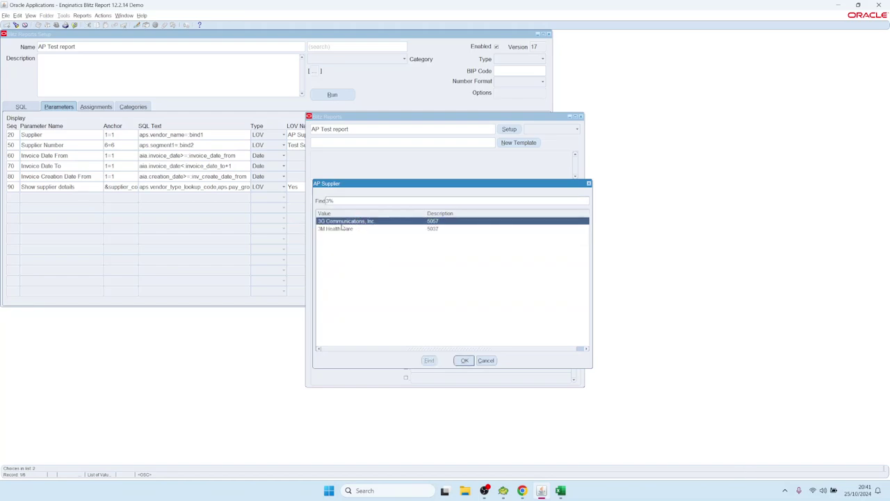
pyautogui.click(340, 229)
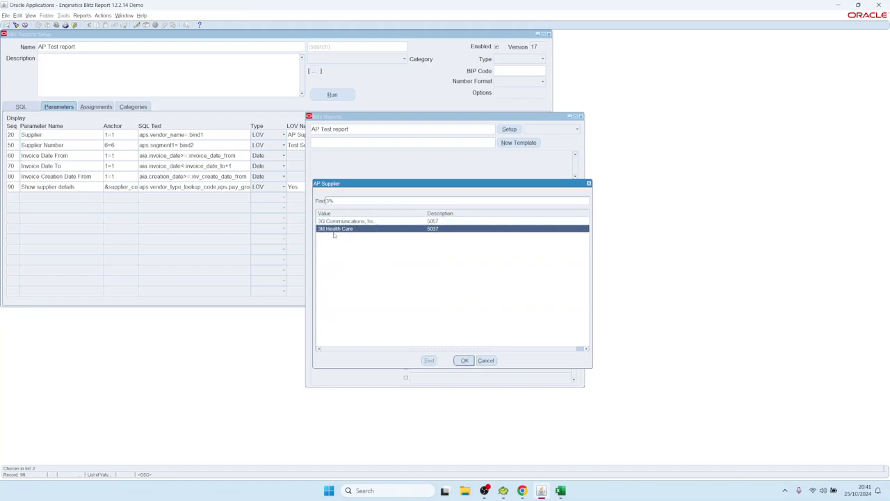
pyautogui.click(465, 360)
# Enter "a" as a partial Supplier value and pick ABC Supplier from the filtered list
pyautogui.click(465, 221)
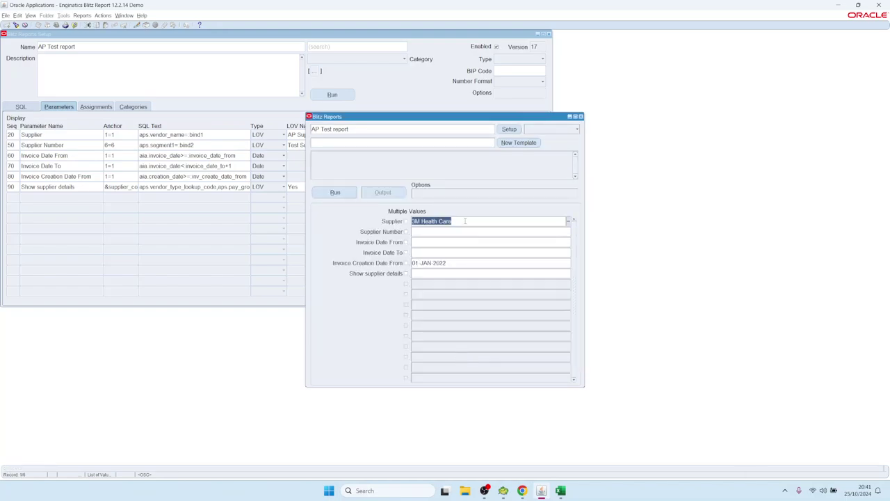
pyautogui.write('a')
pyautogui.press('Tab')
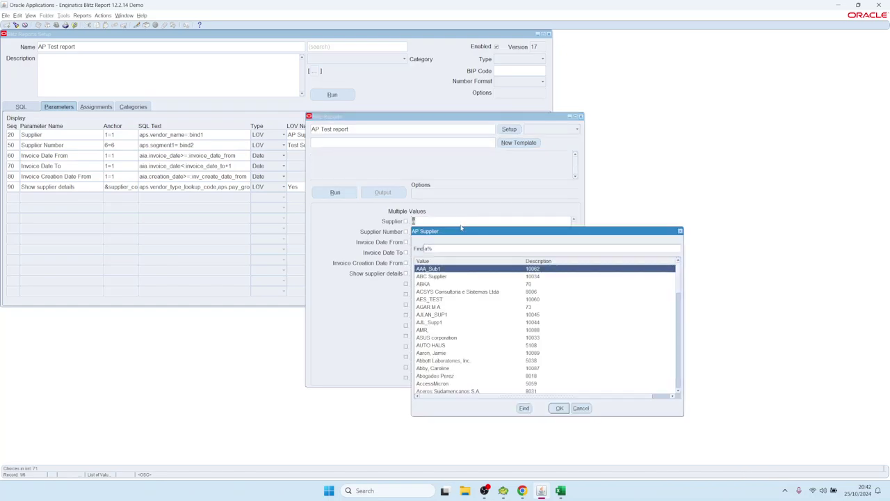
pyautogui.doubleClick(437, 276)
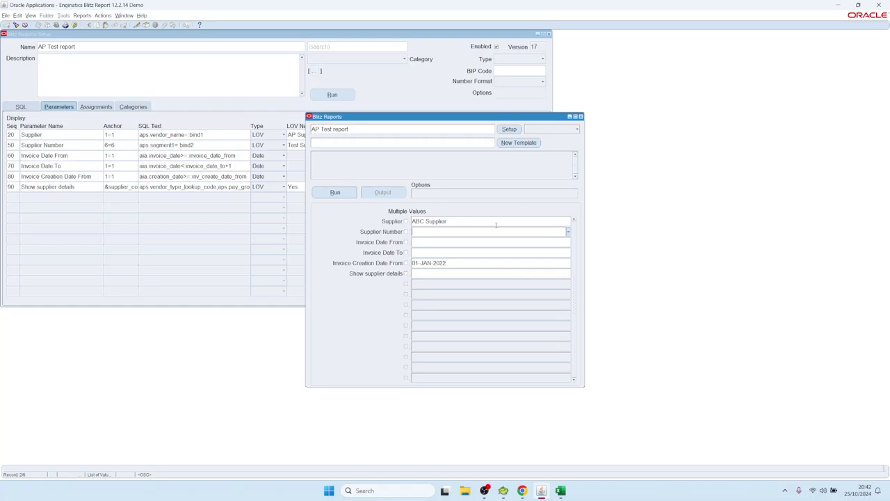
# Return to the report setup, turn off Filter Before Display in the AP Supplier LOV, and save the change
pyautogui.click(508, 130)
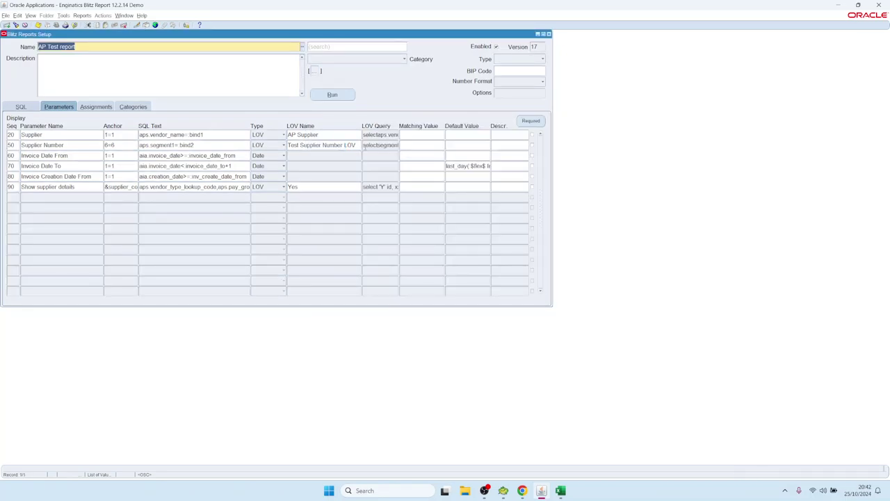
pyautogui.doubleClick(377, 135)
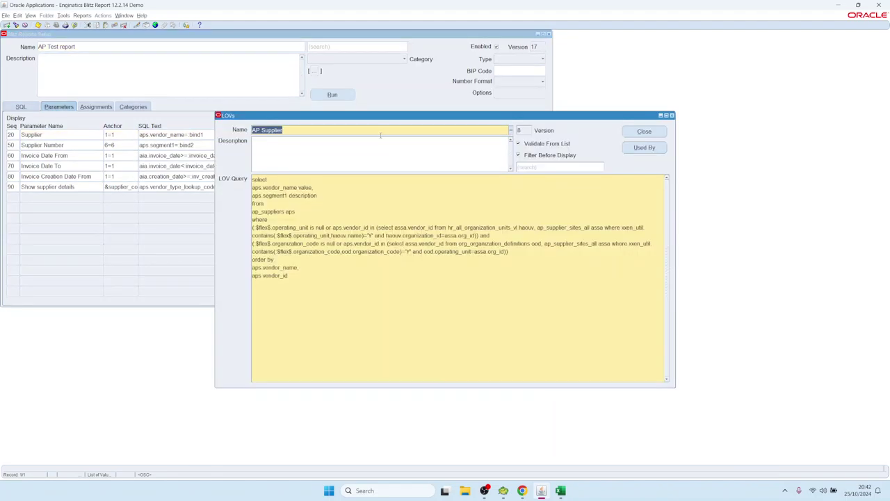
pyautogui.click(519, 155)
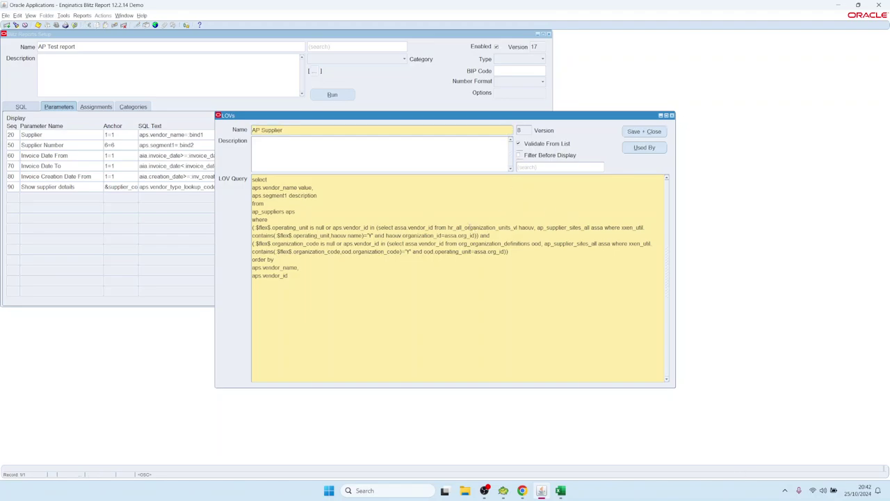
pyautogui.hotkey('ctrl', 's')
pyautogui.tripleClick(291, 129)
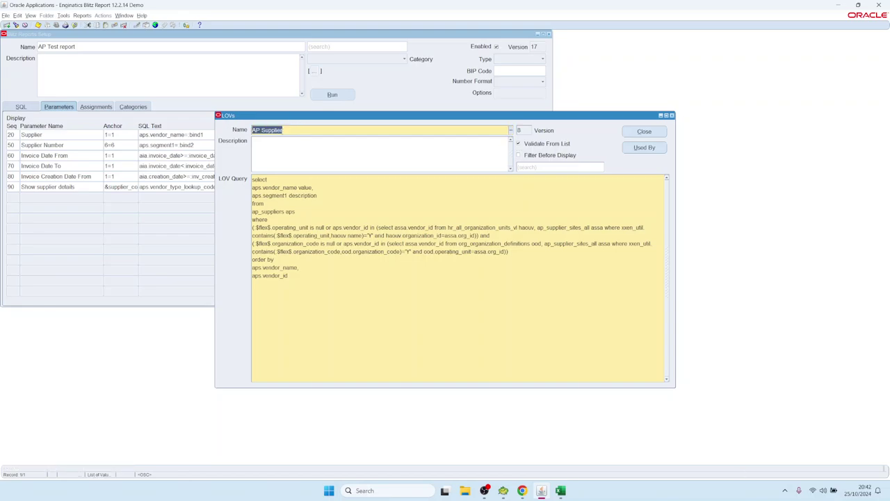
pyautogui.moveTo(384, 117); pyautogui.dragTo(388, 113)
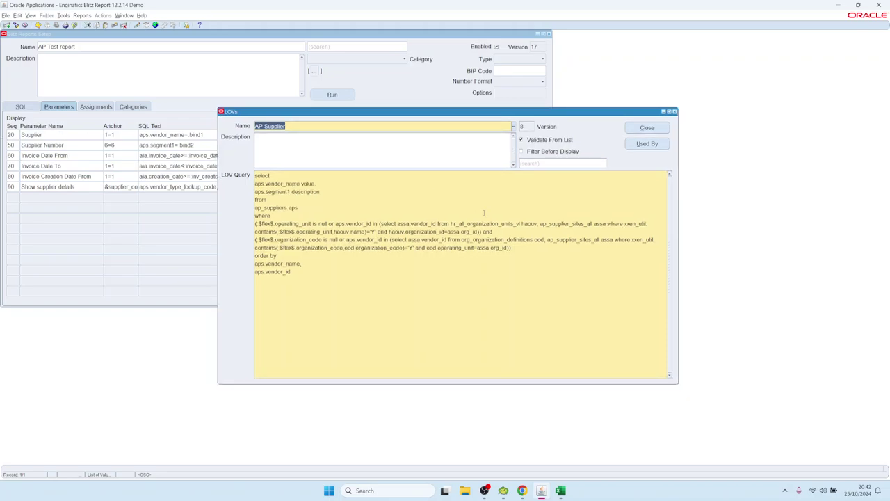
# List the reports that use the AP Supplier LOV and open the AP Invoice Payments report's setup from that list
pyautogui.click(648, 143)
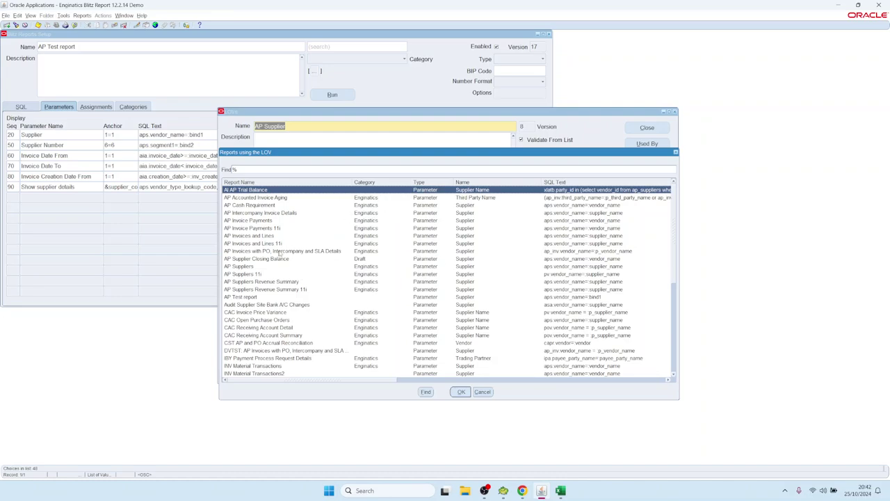
pyautogui.click(430, 229)
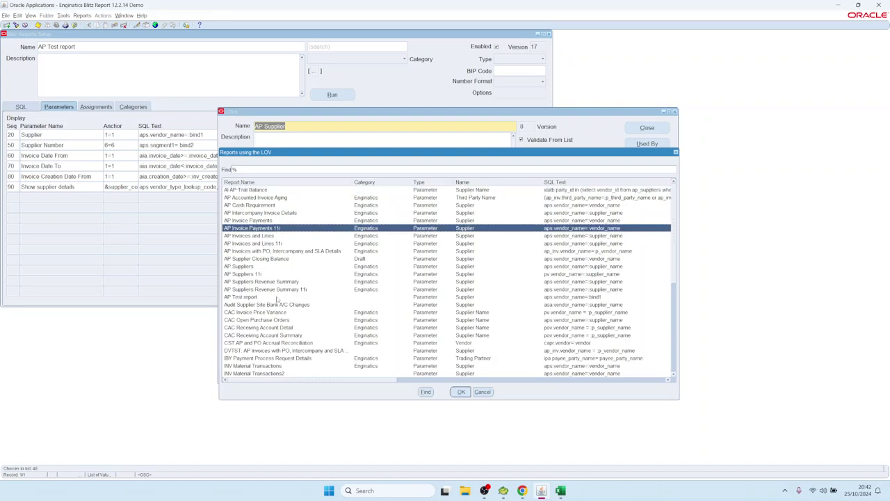
pyautogui.click(278, 298)
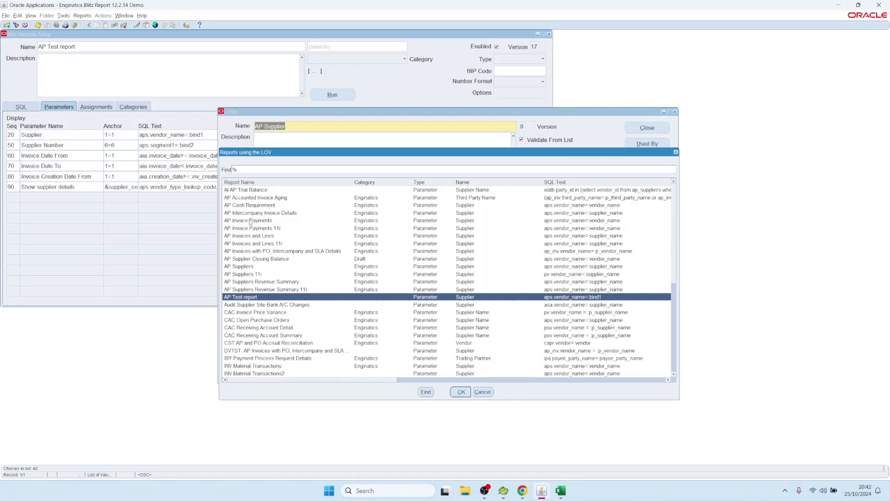
pyautogui.click(252, 221)
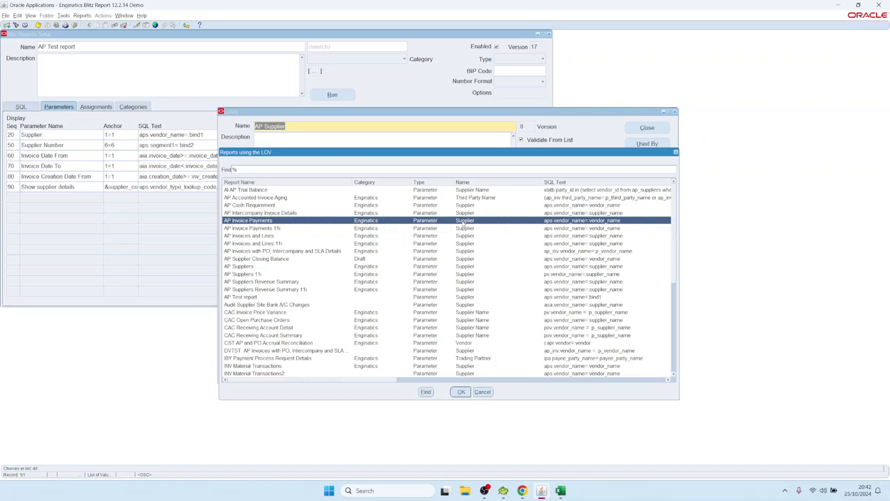
pyautogui.doubleClick(464, 221)
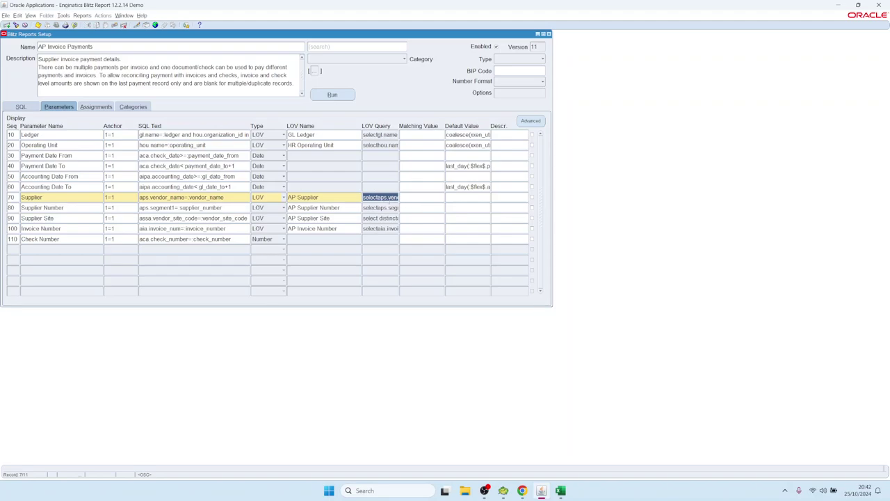
# Go back to AP Test report through the AP Supplier LOV's list of using reports and reopen its Supplier LOV query
pyautogui.doubleClick(380, 197)
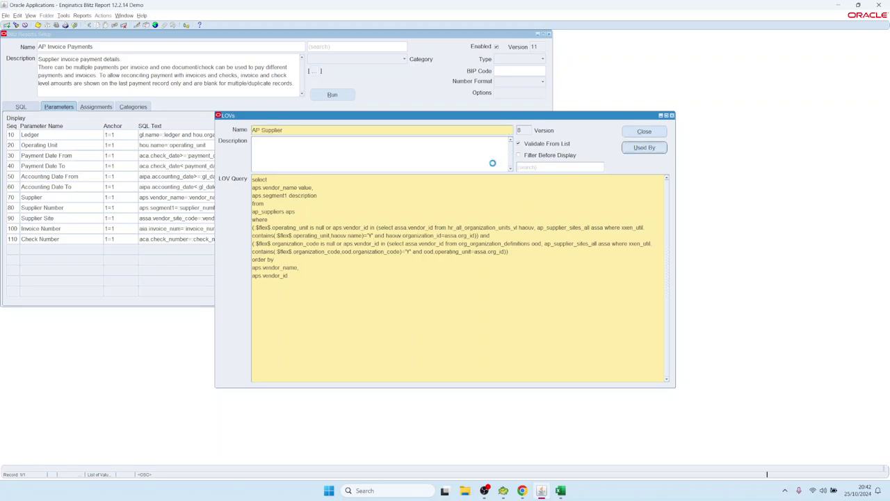
pyautogui.click(253, 296)
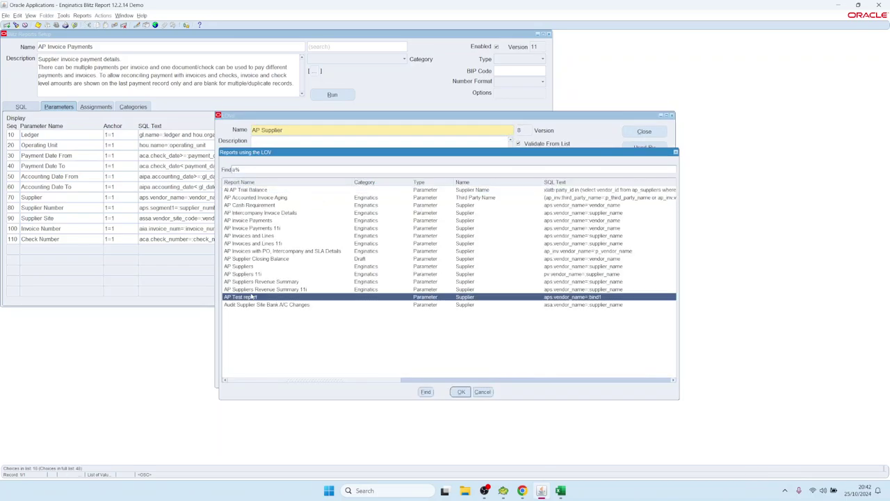
pyautogui.doubleClick(252, 296)
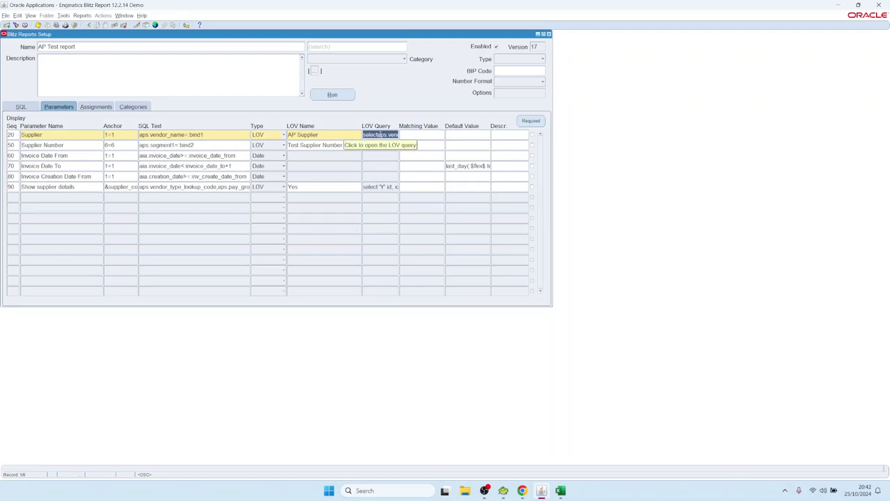
pyautogui.click(379, 135)
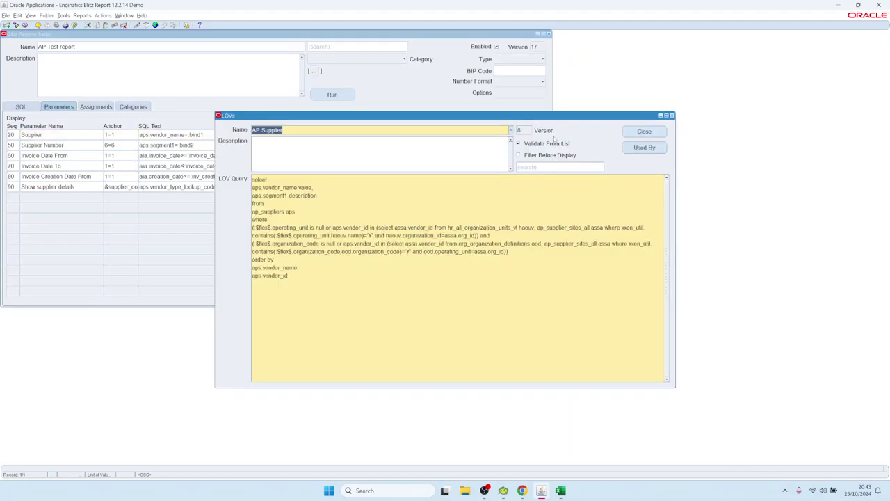
# Search the shared LOVs for ap_suppliers, look through the matching LOVs and their usage, and dismiss the list without choosing one
pyautogui.click(536, 168)
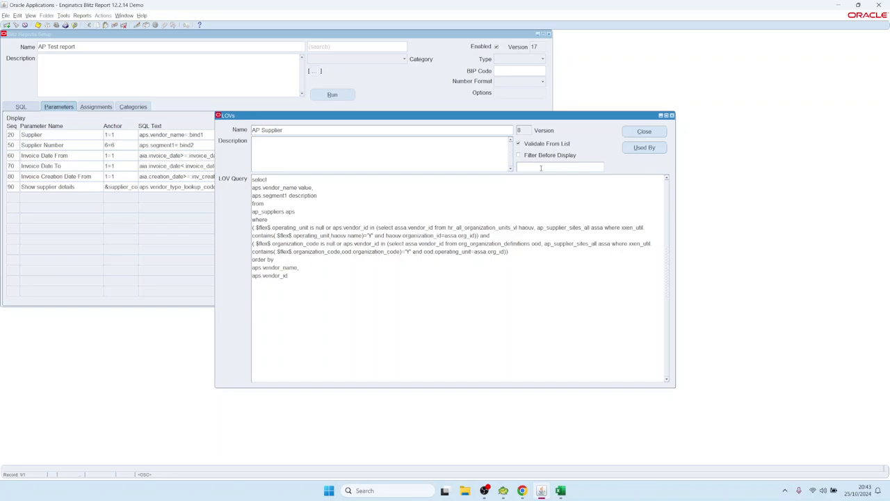
pyautogui.write('ap_suppliers')
pyautogui.press('Return')
pyautogui.press('Down')
pyautogui.press('Down')
pyautogui.press('Down')
pyautogui.press('Down')
pyautogui.press('Down')
pyautogui.press('Down')
pyautogui.press('Down')
pyautogui.press('Down')
pyautogui.press('Down')
pyautogui.press('Down')
pyautogui.press('Down')
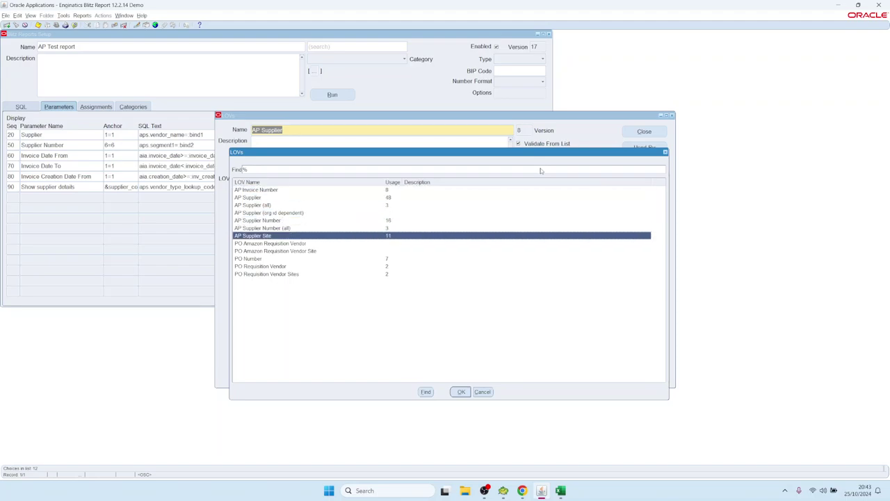
pyautogui.press('Up')
pyautogui.press('Up')
pyautogui.press('Up')
pyautogui.press('Up')
pyautogui.press('Up')
pyautogui.press('Up')
pyautogui.press('Up')
pyautogui.press('Up')
pyautogui.press('Up')
pyautogui.press('Up')
pyautogui.press('Up')
pyautogui.press('Down')
pyautogui.press('Down')
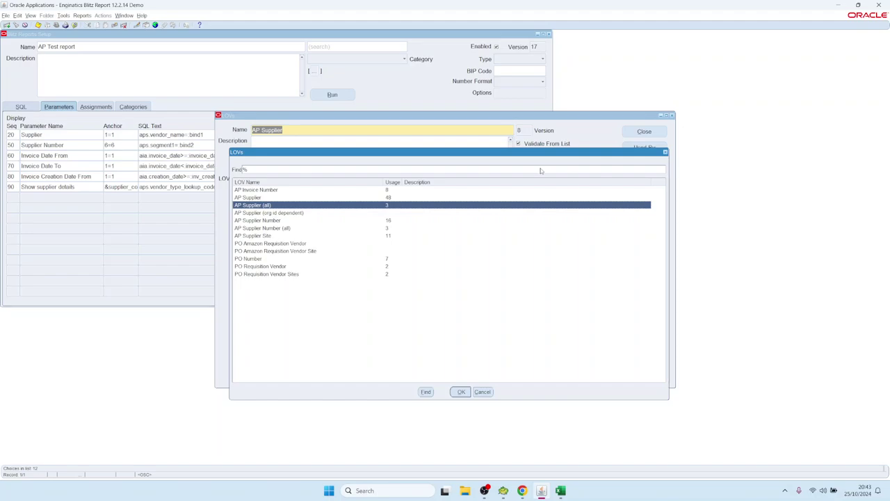
pyautogui.click(490, 392)
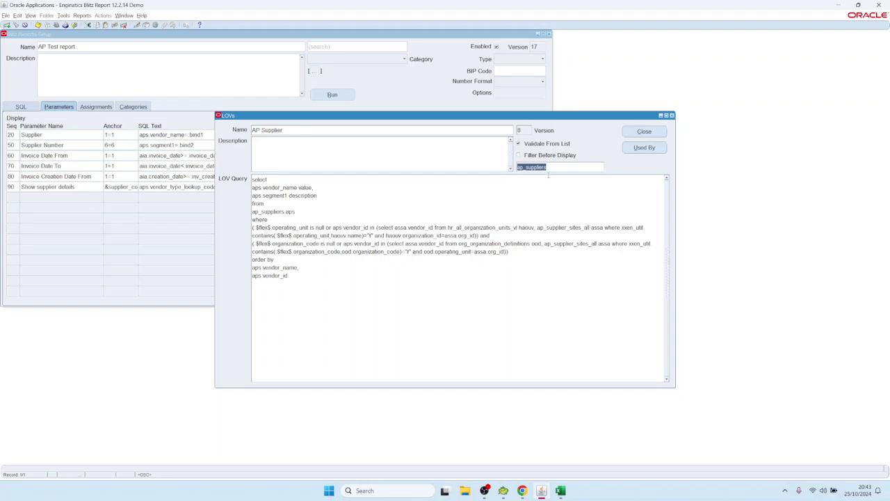
# Clear the ap_suppliers search text, close the AP Supplier LOV and bring up AP Test report's run form
pyautogui.press('Delete')
pyautogui.click(633, 134)
pyautogui.click(332, 94)
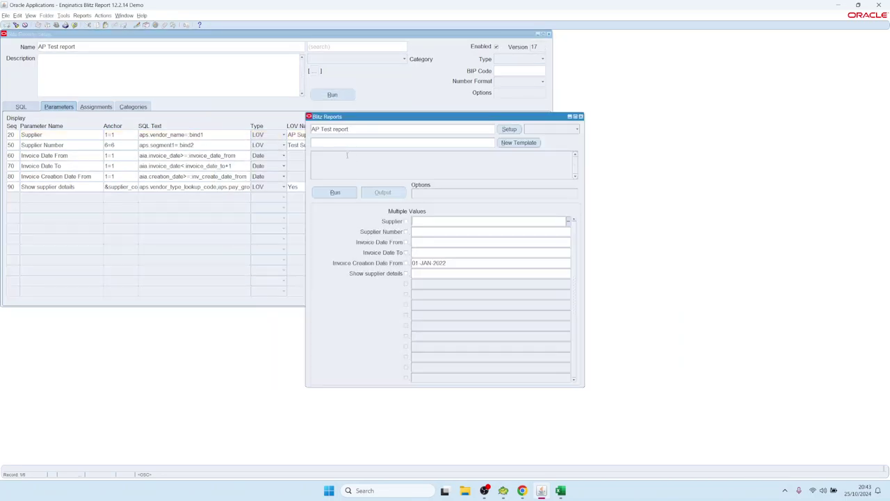
# Look up suppliers starting with a in the Supplier parameter, choose ABC Supplier, then repeat the lookup with A% and choose ABC Supplier again
pyautogui.click(426, 226)
pyautogui.doubleClick(422, 227)
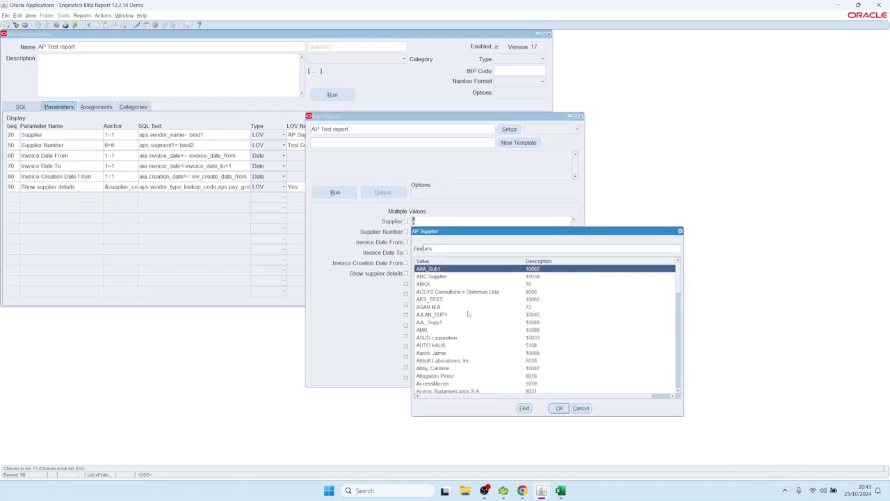
pyautogui.doubleClick(432, 277)
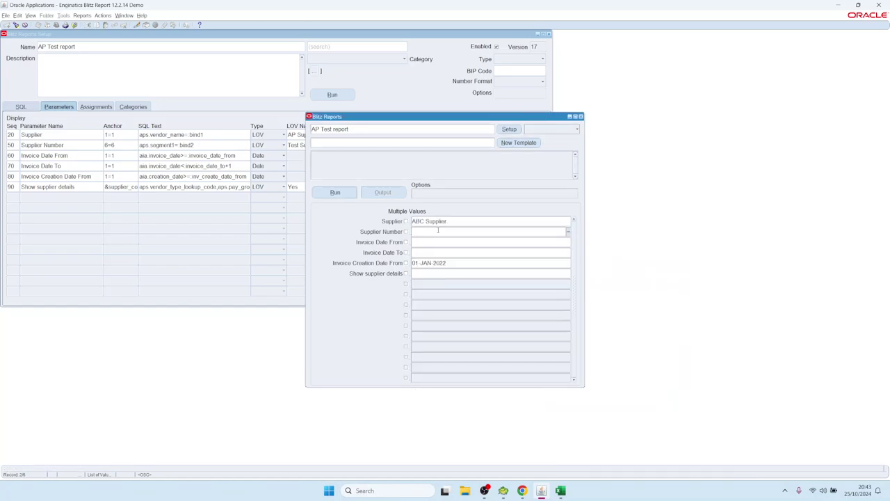
pyautogui.press('Up')
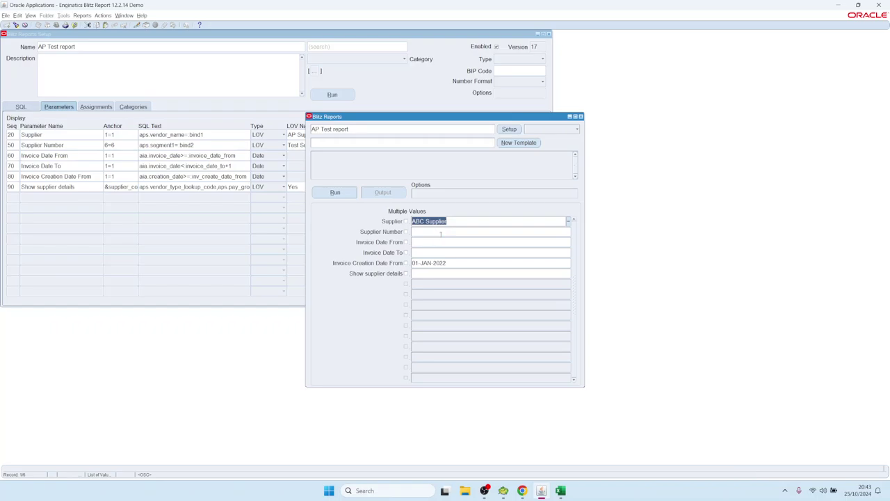
pyautogui.write('A%')
pyautogui.press('Tab')
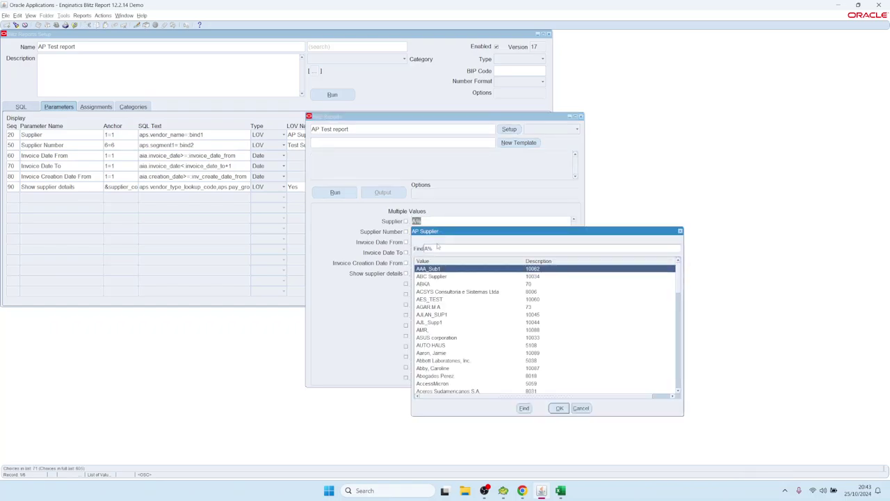
pyautogui.doubleClick(432, 276)
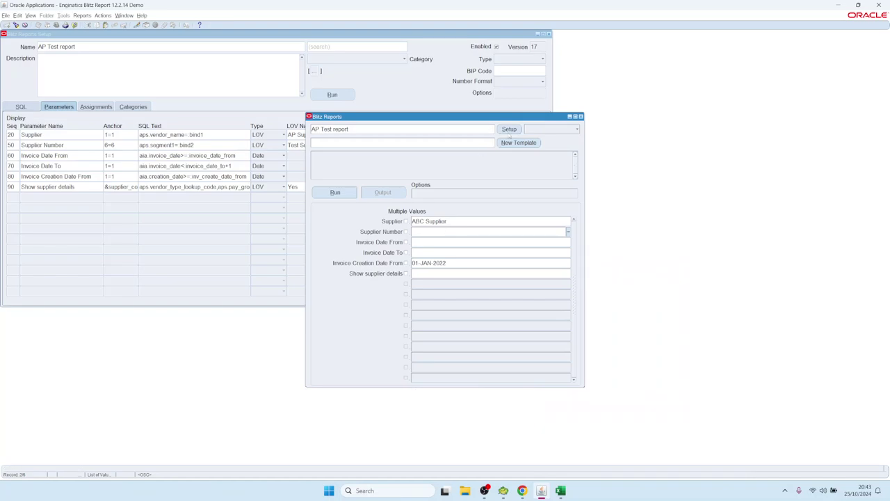
# Return to the report setup and change the Supplier parameter's SQL text to upper(aps.vendor_name) like upper(:bind1)
pyautogui.click(203, 136)
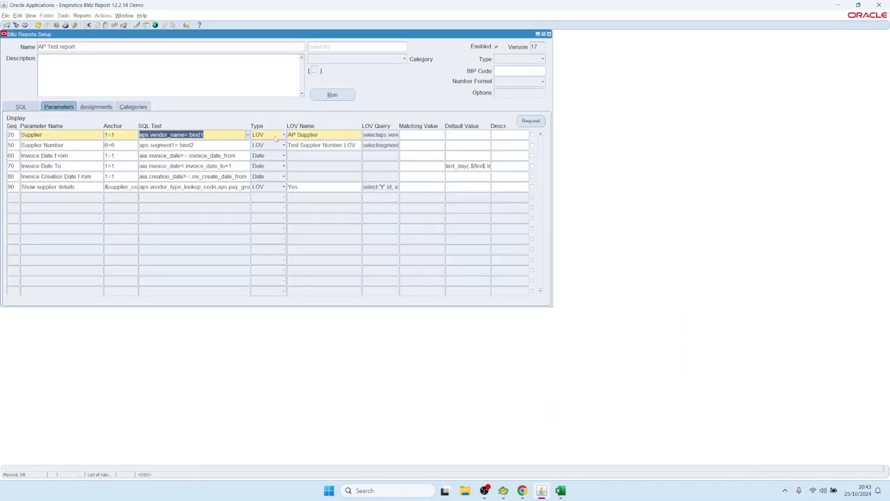
pyautogui.click(185, 134)
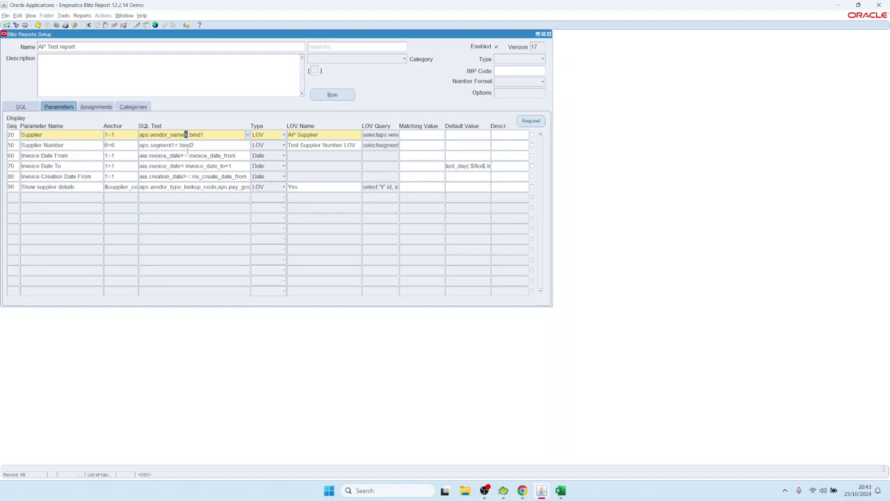
pyautogui.write('like')
pyautogui.press('Home')
pyautogui.write('upper()upper(')
pyautogui.write('1)')
# Rename the Supplier parameter as Supplier like
pyautogui.hotkey('shift', 'Tab')
pyautogui.hotkey('shift', 'Tab')
pyautogui.press('End')
pyautogui.write('like')
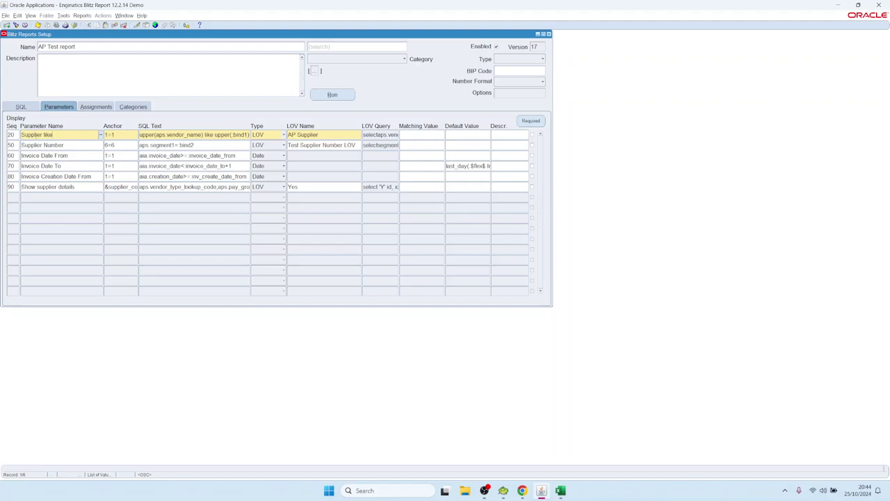
pyautogui.hotkey('shift', 'Home')
# Check the report's run form, then return to the setup and review the shared AP Supplier LOV without changing it
pyautogui.click(342, 97)
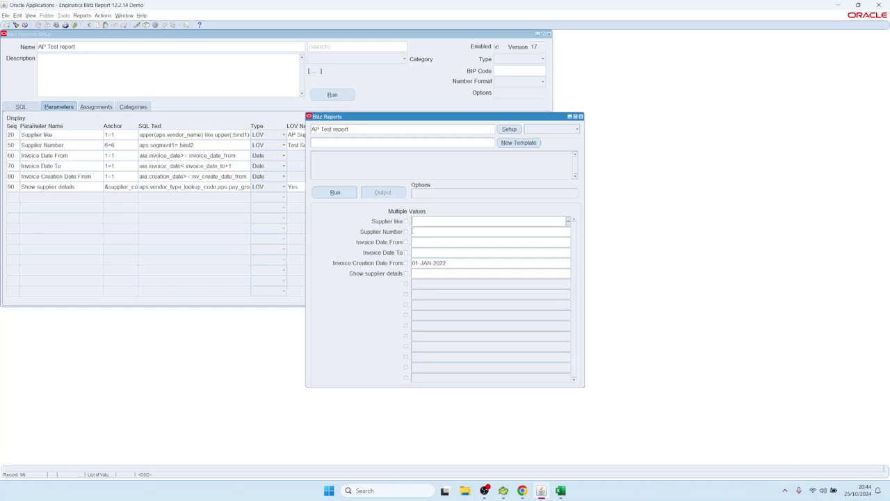
pyautogui.click(509, 130)
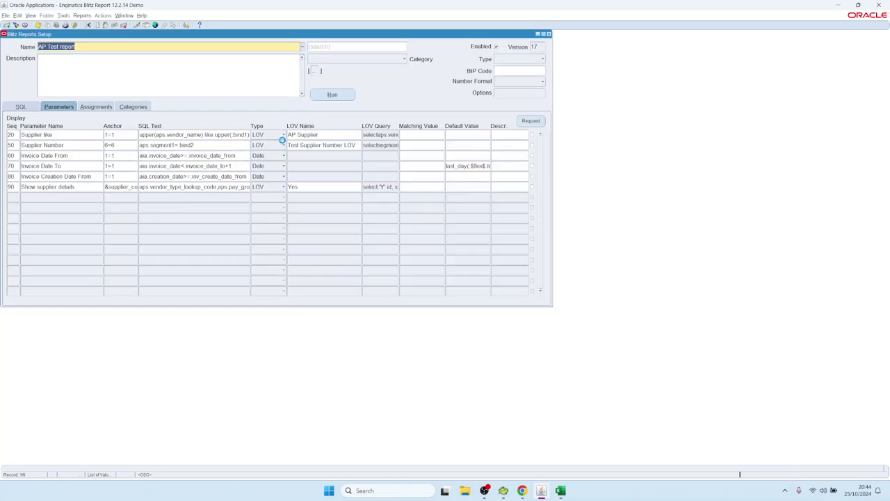
pyautogui.doubleClick(390, 134)
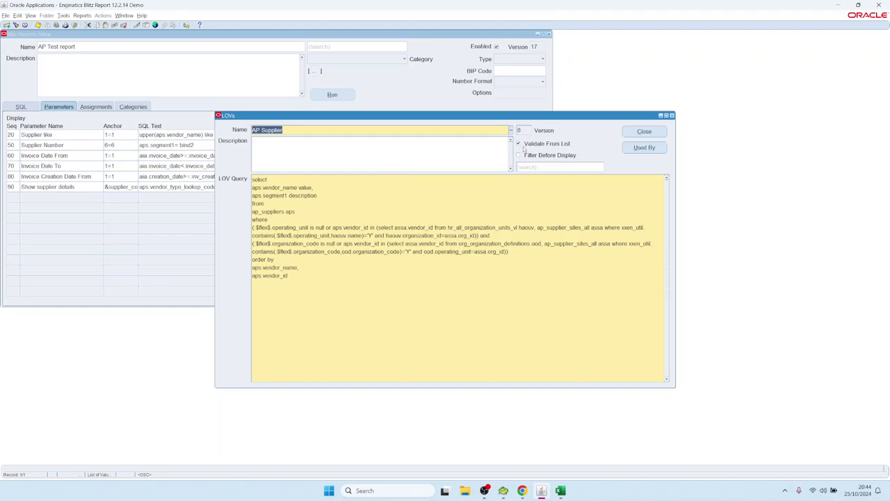
pyautogui.moveTo(304, 130); pyautogui.dragTo(251, 129)
pyautogui.click(652, 134)
# Change the Supplier like parameter's type to LOV custom, turn off Validate From List in its custom LOV, and save it
pyautogui.click(269, 134)
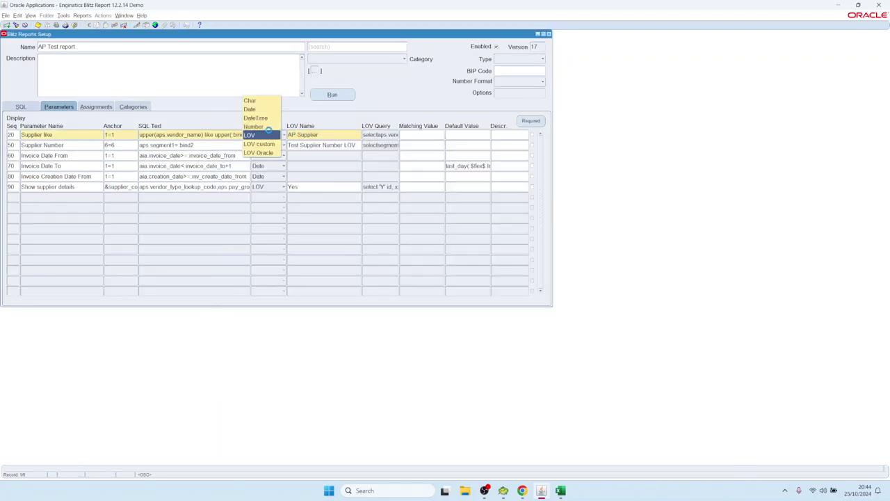
pyautogui.click(265, 144)
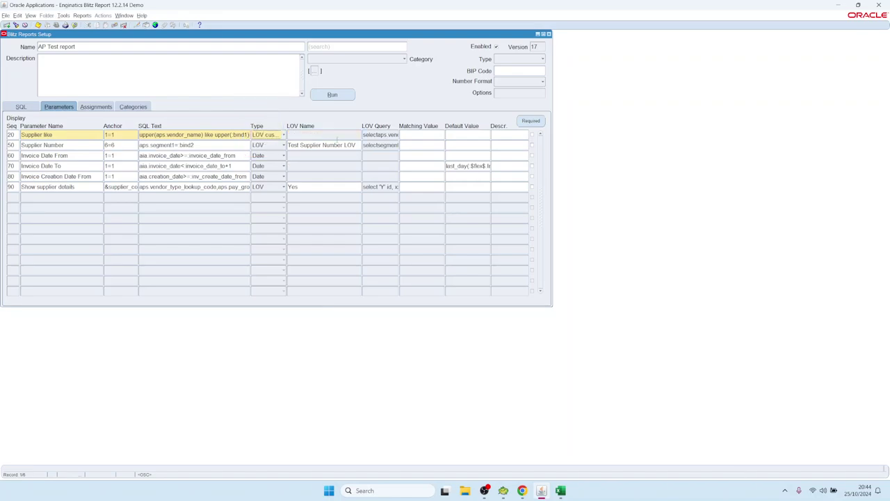
pyautogui.doubleClick(388, 136)
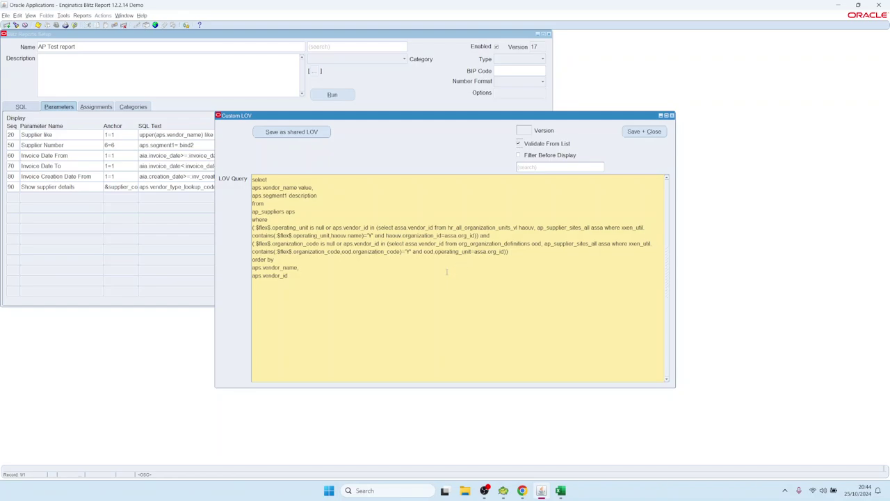
pyautogui.click(518, 143)
pyautogui.click(658, 133)
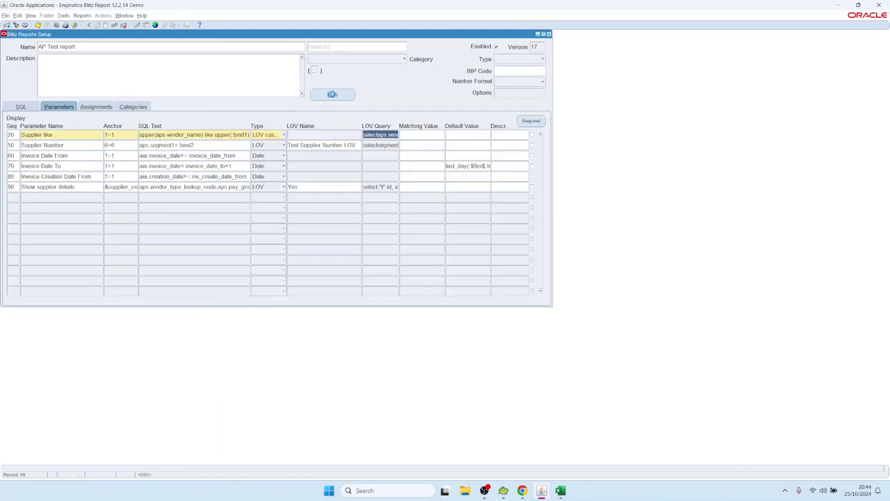
# Run AP Test report with Supplier like set to a%
pyautogui.click(332, 94)
pyautogui.click(415, 220)
pyautogui.write('a')
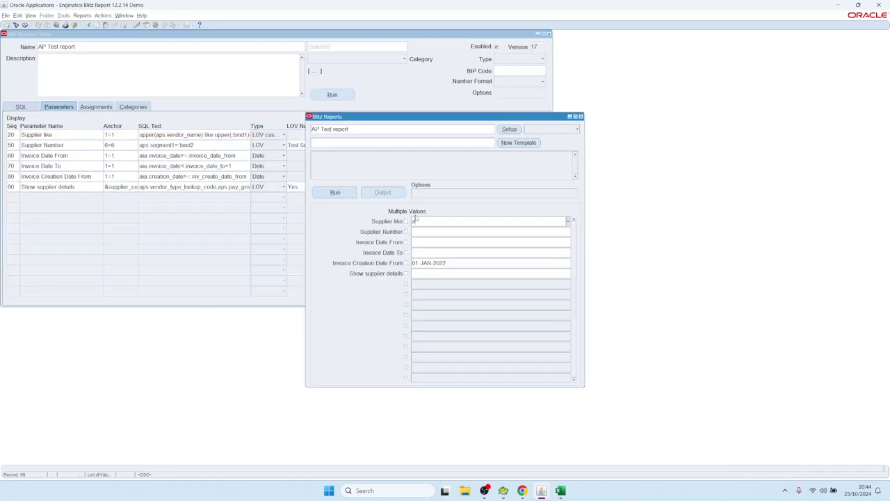
pyautogui.write('%')
pyautogui.click(335, 192)
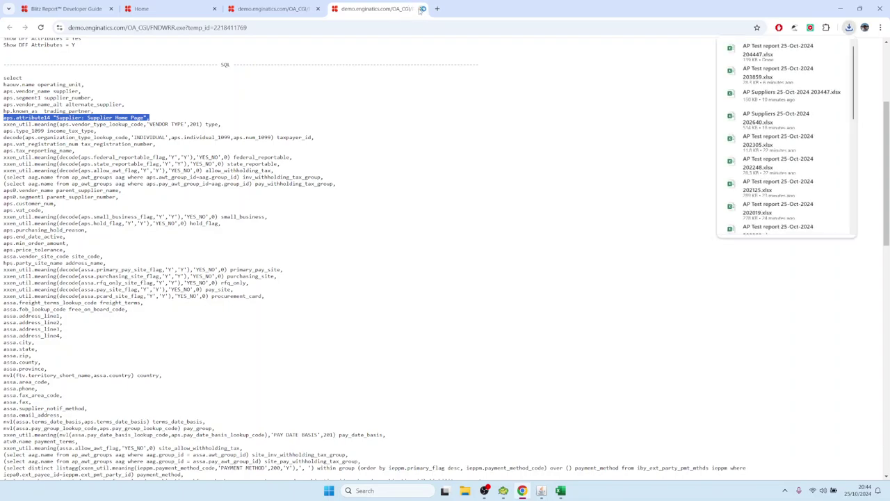
# Close the two report output tabs in the browser and switch to the newly generated AP Test report workbook in Excel
pyautogui.click(421, 9)
pyautogui.click(319, 9)
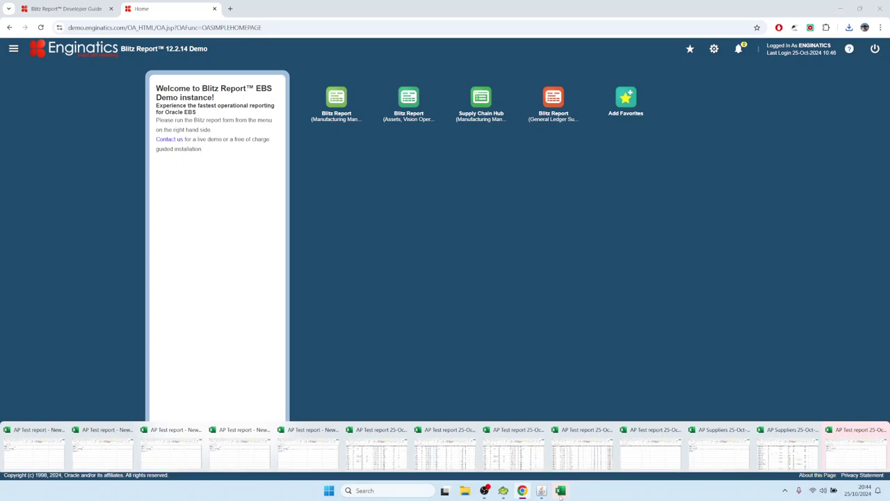
pyautogui.moveTo(561, 495)
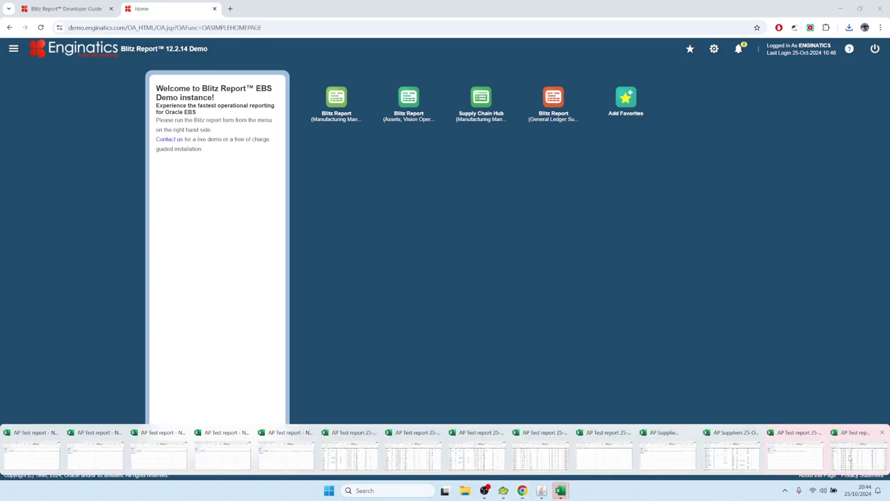
pyautogui.click(812, 446)
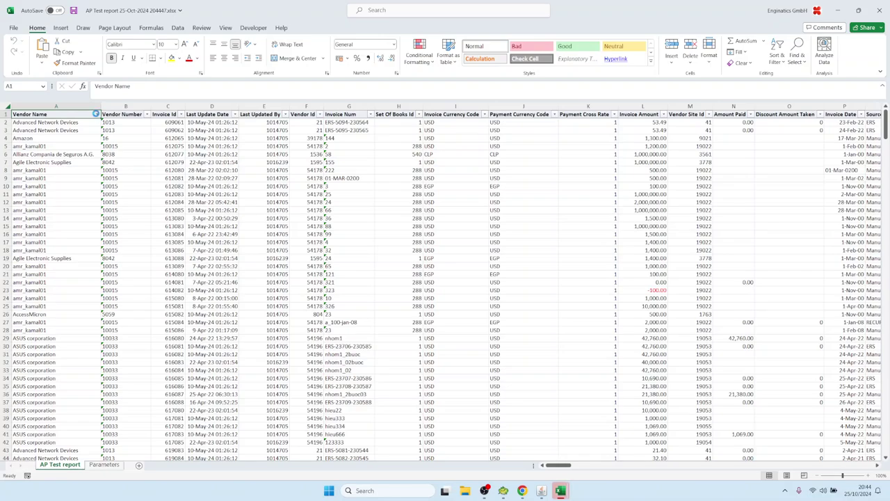
# Look through the Vendor Name filter values to check which suppliers the a% run returned, and dismiss the list unchanged
pyautogui.click(97, 114)
pyautogui.scroll(-2, 69, 265)
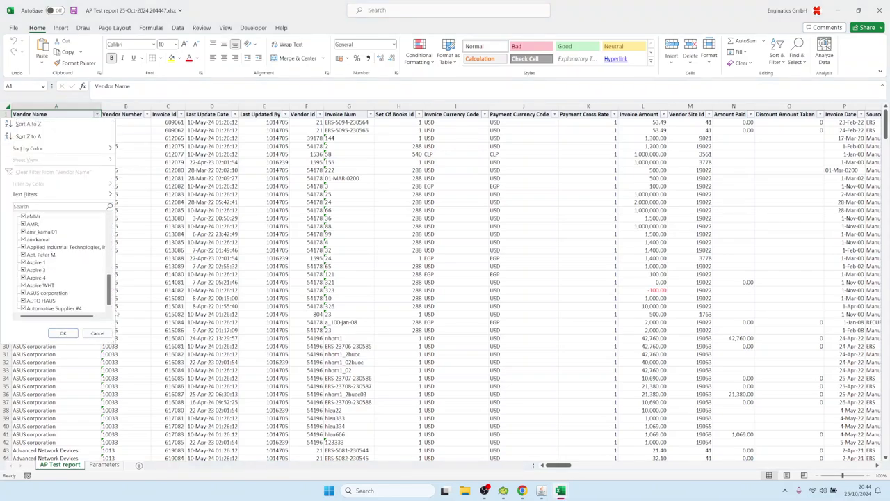
pyautogui.scroll(2, 70, 264)
pyautogui.click(97, 333)
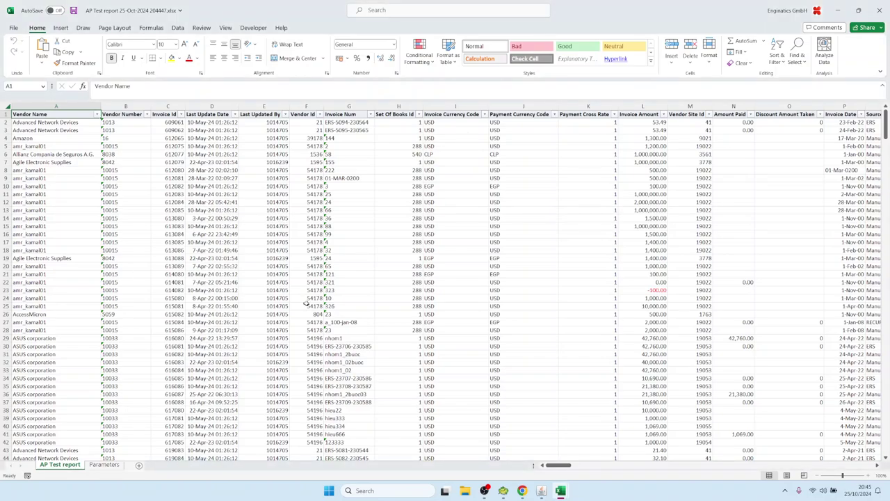
# Switch back to Oracle Applications and choose 3M Health Care from the Supplier like list of values
pyautogui.click(543, 490)
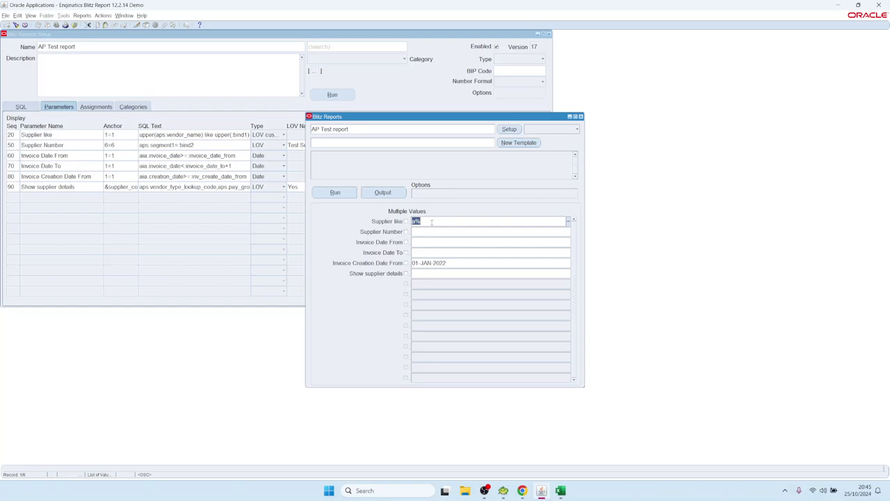
pyautogui.press('Tab')
pyautogui.doubleClick(457, 222)
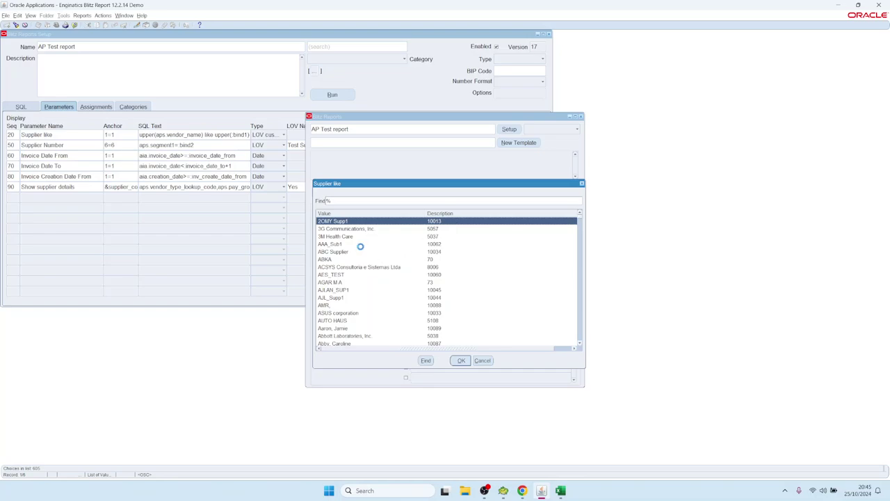
pyautogui.doubleClick(338, 237)
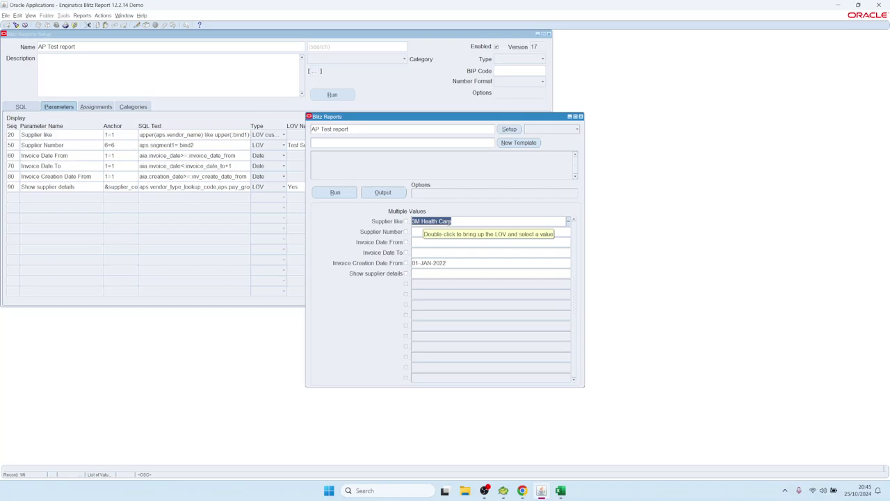
# Replace the Supplier like value with a%;b% and run the report
pyautogui.write('a')
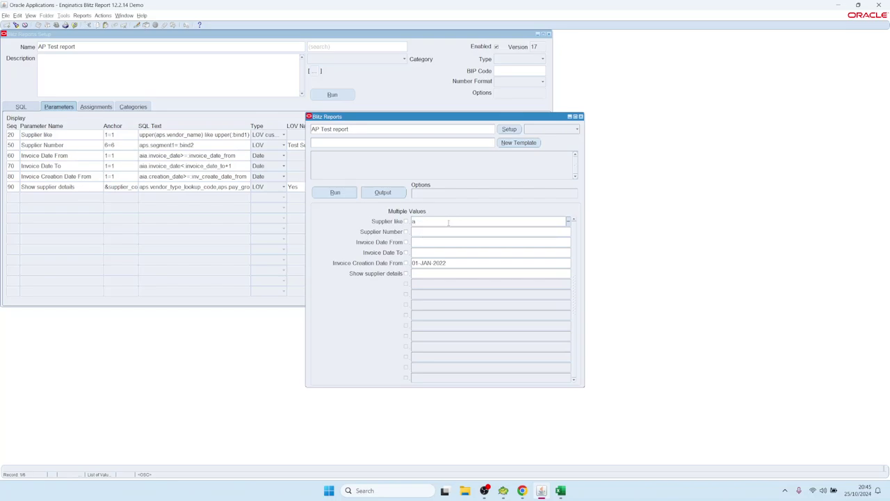
pyautogui.write('%,b%')
pyautogui.press('Down')
pyautogui.click(336, 193)
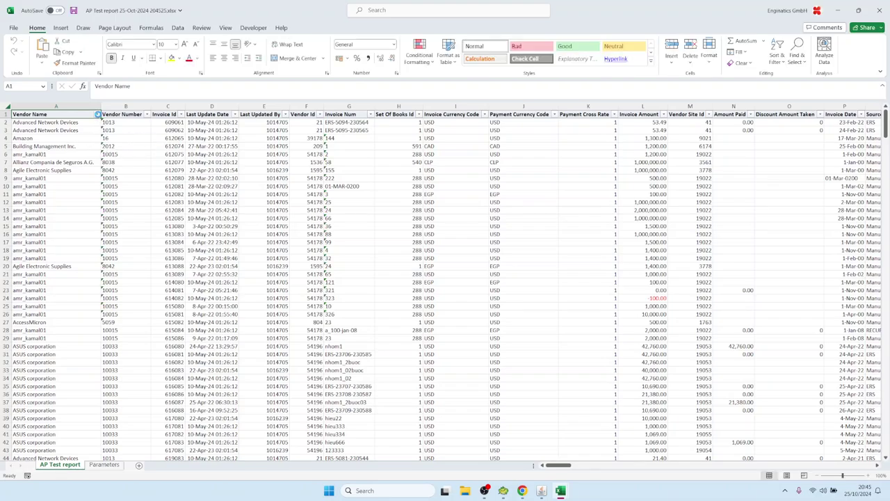
# Review the Vendor Name filter values in the new workbook for suppliers starting with a or b, keeping all of them selected
pyautogui.click(98, 114)
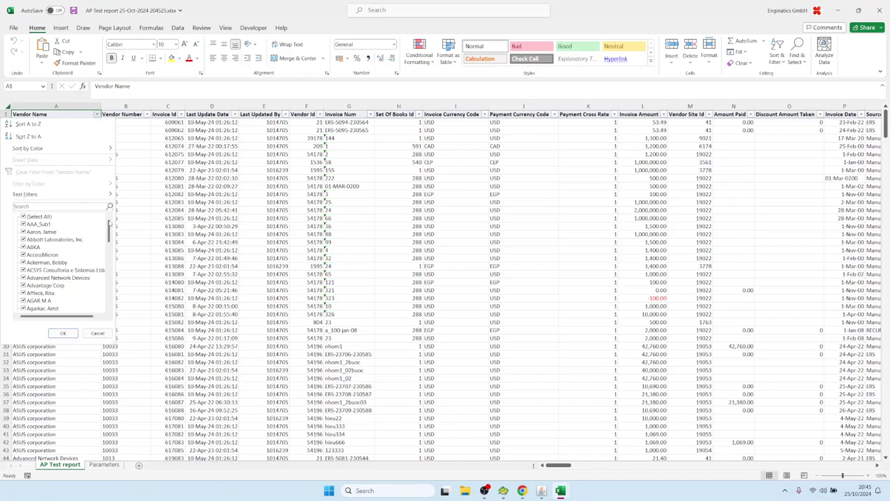
pyautogui.moveTo(109, 233); pyautogui.dragTo(111, 295)
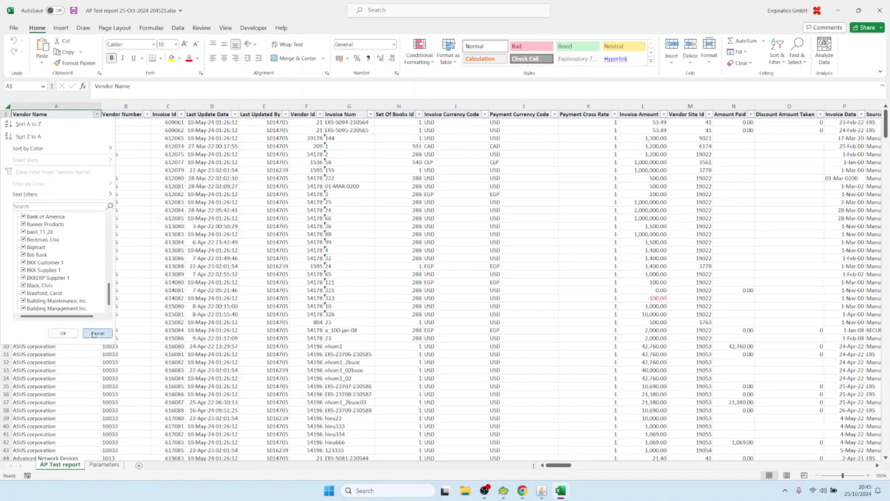
pyautogui.click(62, 333)
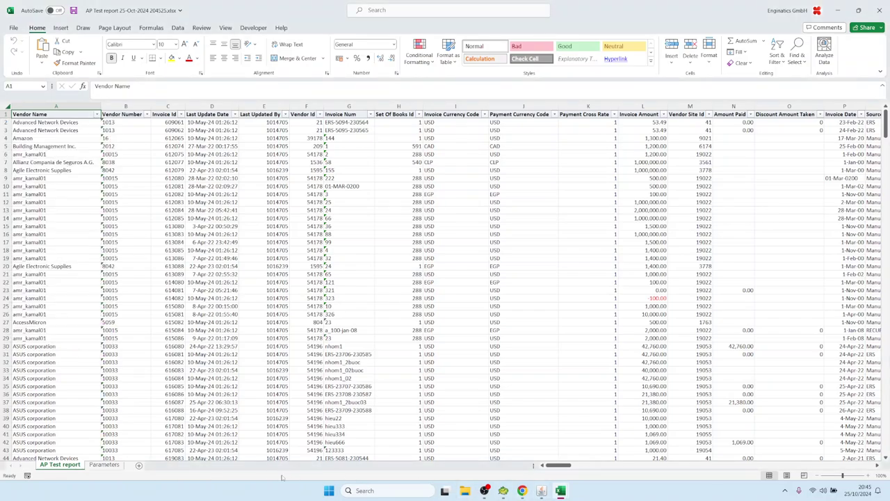
# Examine the executed SQL on the Parameters sheet, focusing on the two upper(aps.vendor_name) like conditions for a% and b%
pyautogui.click(108, 466)
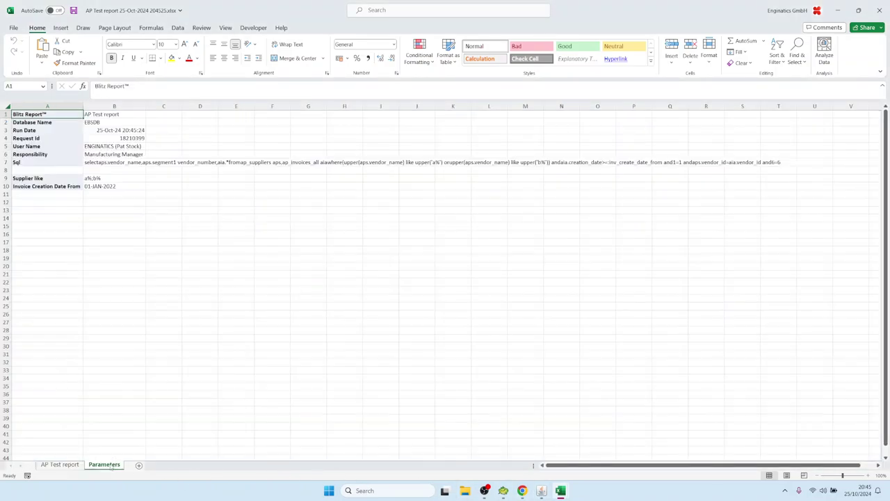
pyautogui.doubleClick(103, 164)
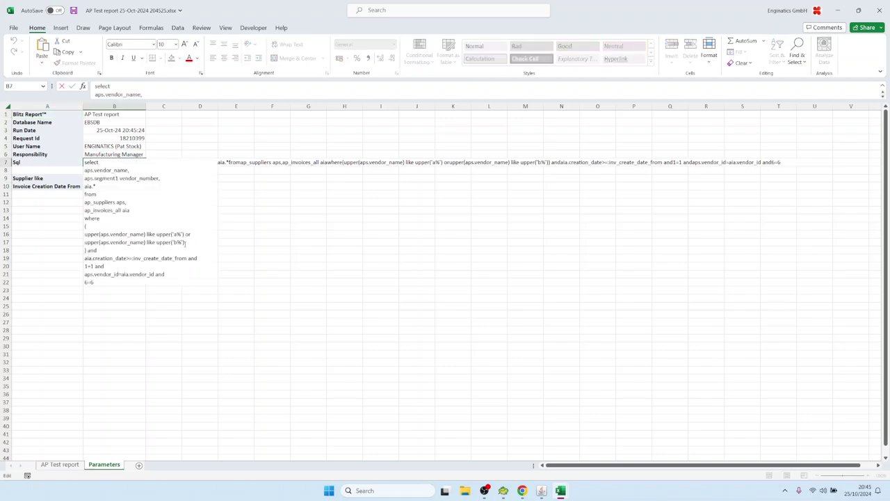
pyautogui.moveTo(185, 243); pyautogui.dragTo(66, 236)
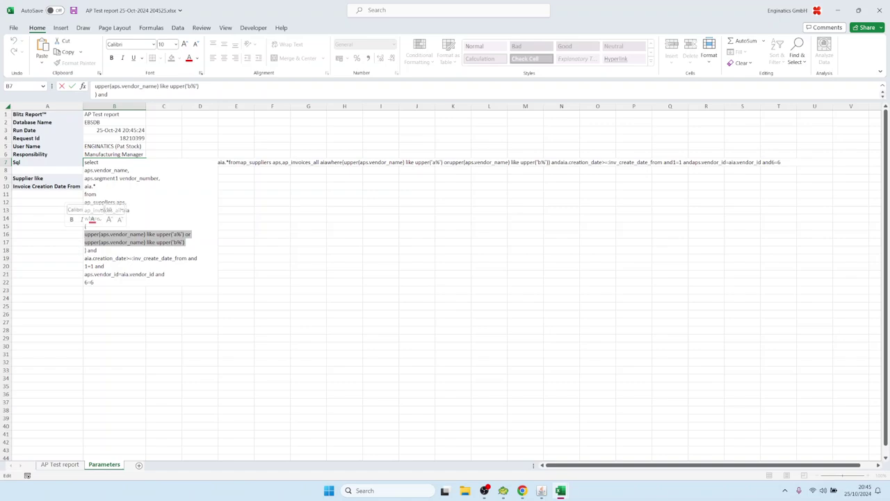
pyautogui.click(197, 238)
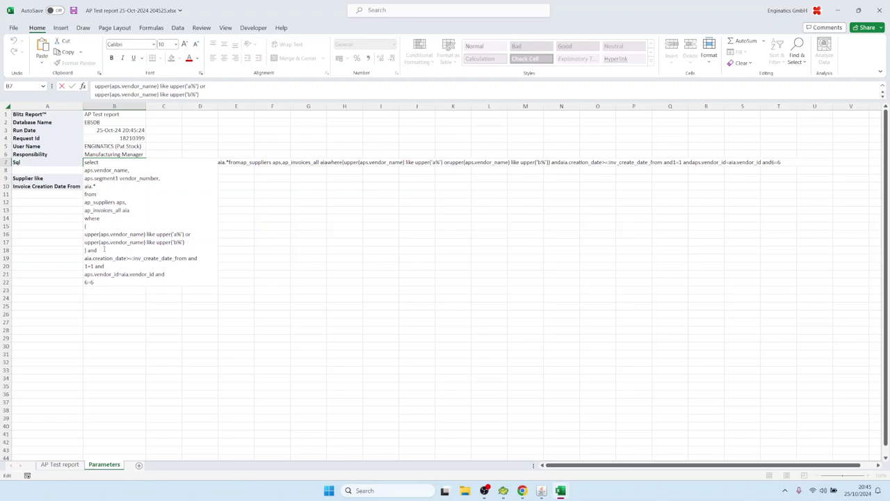
# Highlight the bracketed pair of vendor name conditions in the executed SQL and leave the cell unedited
pyautogui.moveTo(97, 251); pyautogui.dragTo(79, 227)
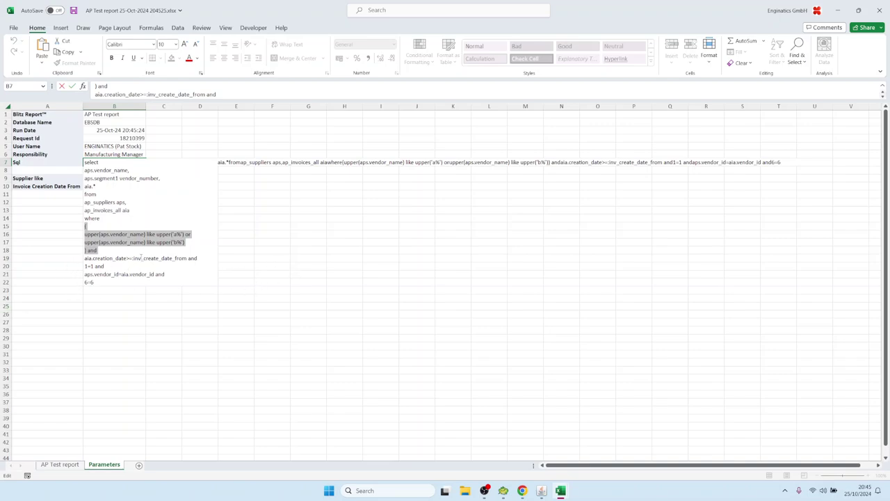
pyautogui.press('Escape')
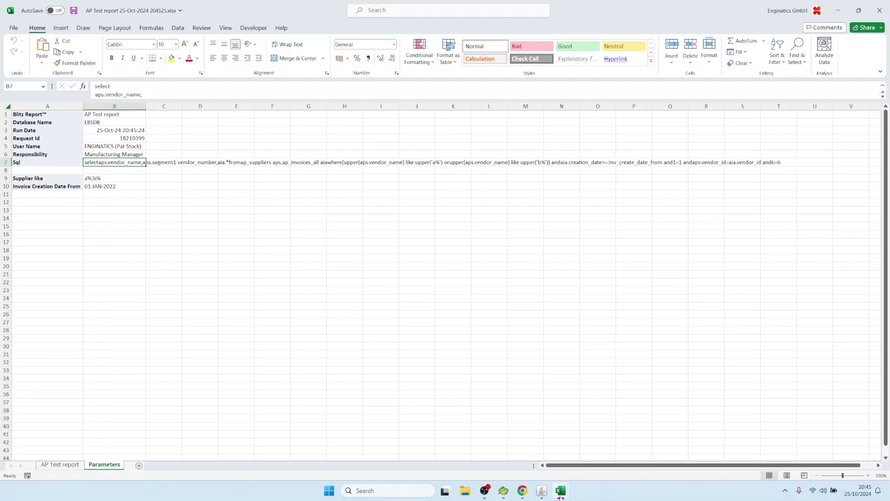
# Switch to Oracle Applications, open the AP Test report setup, and examine the Supplier like custom LOV query's where clause
pyautogui.click(542, 491)
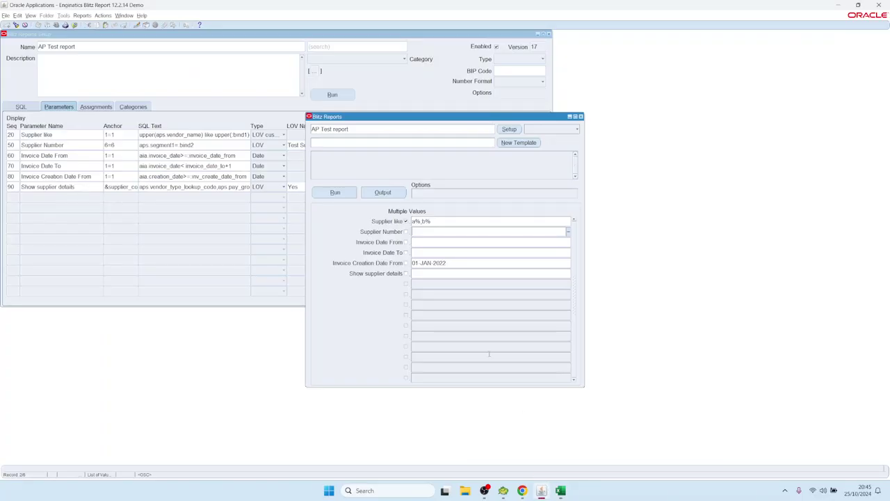
pyautogui.click(509, 129)
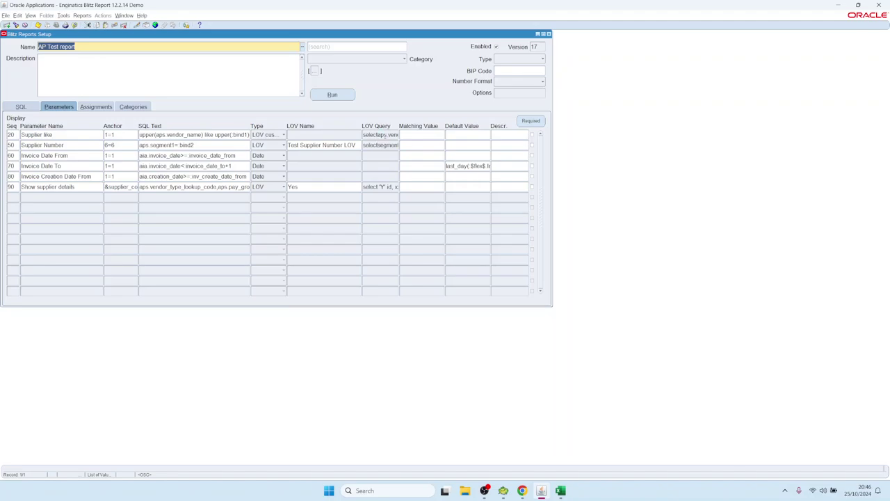
pyautogui.doubleClick(386, 135)
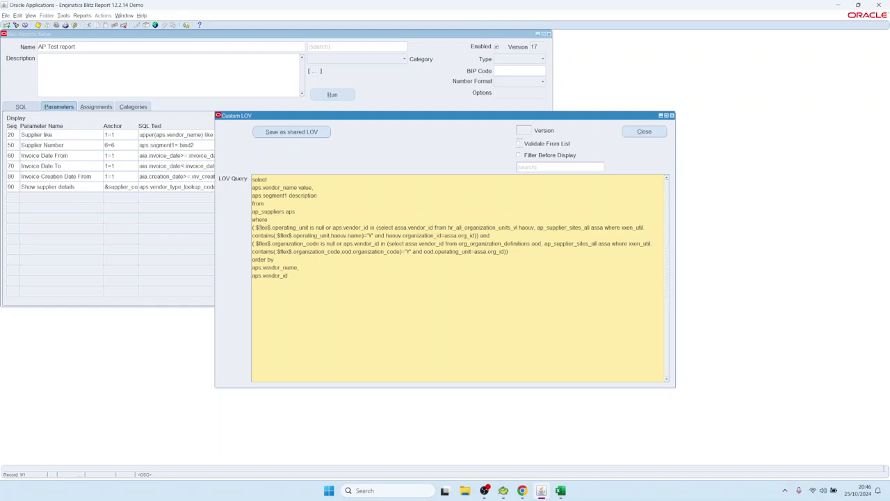
pyautogui.moveTo(252, 179); pyautogui.dragTo(254, 227)
pyautogui.click(259, 235)
pyautogui.moveTo(256, 227); pyautogui.dragTo(309, 228)
pyautogui.moveTo(255, 227); pyautogui.dragTo(269, 228)
pyautogui.click(487, 222)
# Examine the operating unit restriction of the LOV query in an enlarged editor, then close the editor and the LOV without changes
pyautogui.hotkey('ctrl', 'e')
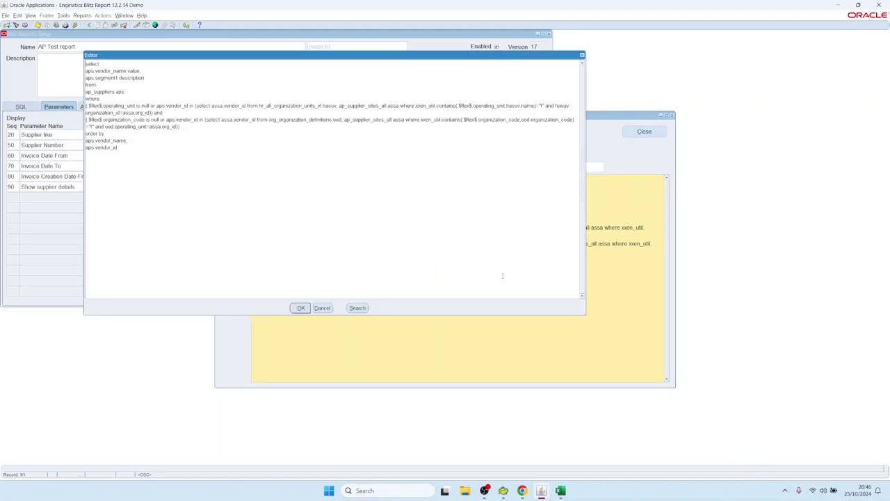
pyautogui.moveTo(585, 314); pyautogui.dragTo(807, 374)
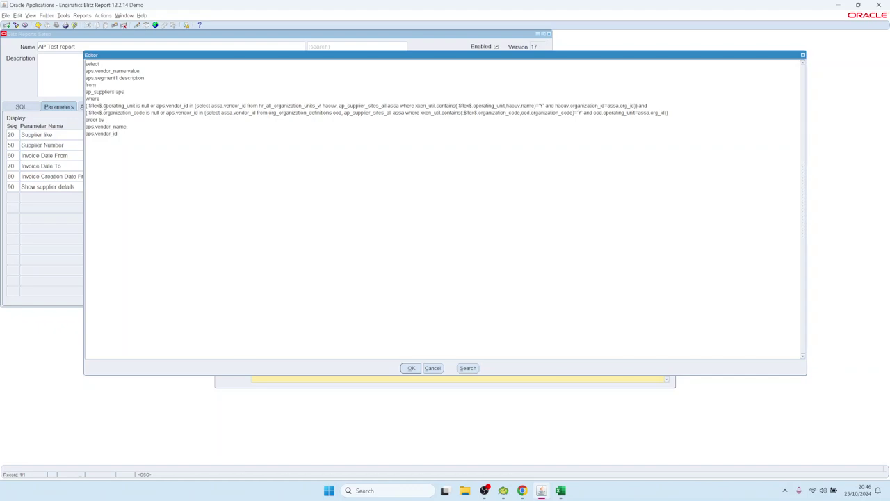
pyautogui.moveTo(103, 106); pyautogui.dragTo(149, 105)
pyautogui.moveTo(212, 106); pyautogui.dragTo(558, 105)
pyautogui.click(432, 368)
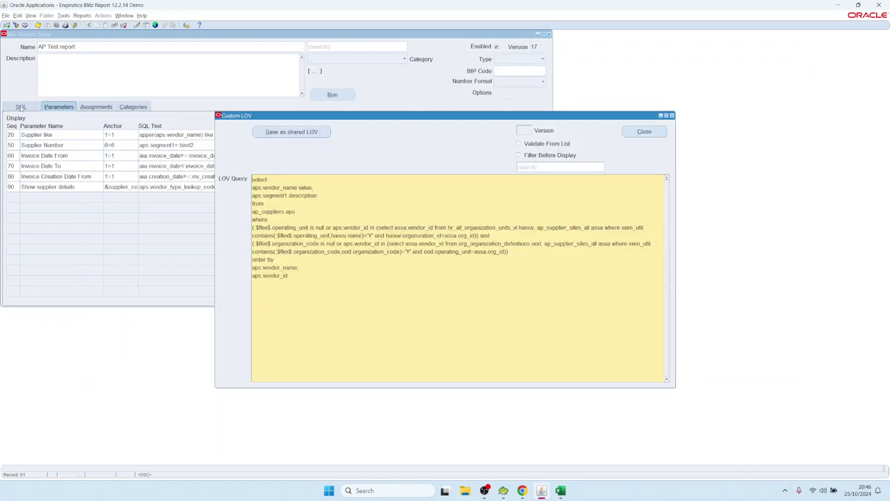
pyautogui.click(645, 132)
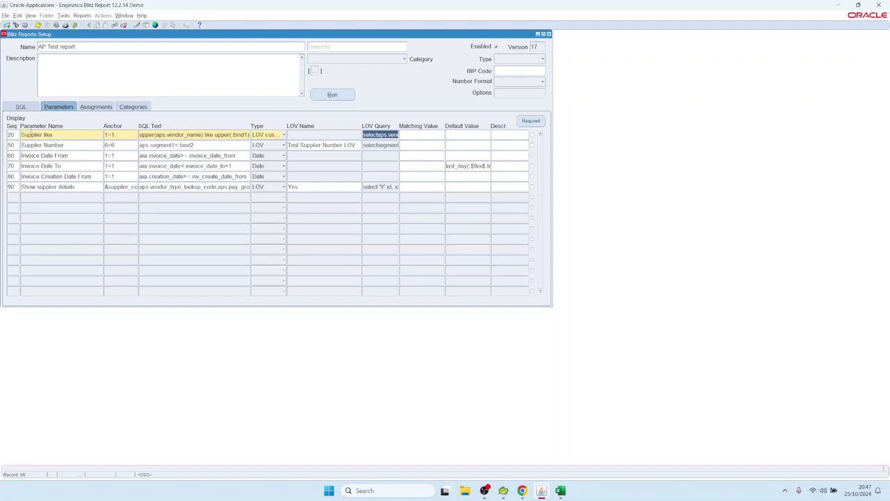
# Copy the AP Test report's SQL and paste it into the Toad for Oracle editor in place of the existing query
pyautogui.click(21, 107)
pyautogui.hotkey('ctrl', 'c')
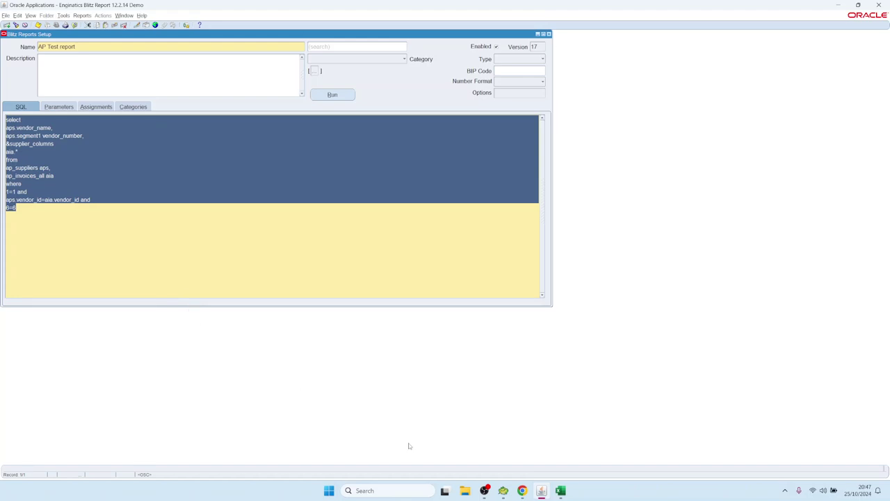
pyautogui.click(503, 490)
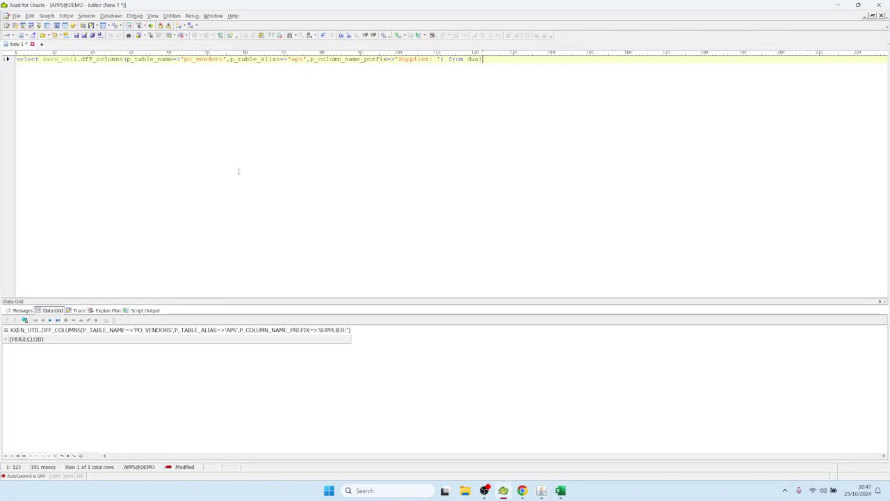
pyautogui.hotkey('ctrl', 'a')
pyautogui.hotkey('ctrl', 'v')
# Add the table hr_operating_units with alias hou as the first entry of the query's from clause
pyautogui.press('Up')
pyautogui.press('Up')
pyautogui.press('Up')
pyautogui.press('Up')
pyautogui.press('Up')
pyautogui.press('Up')
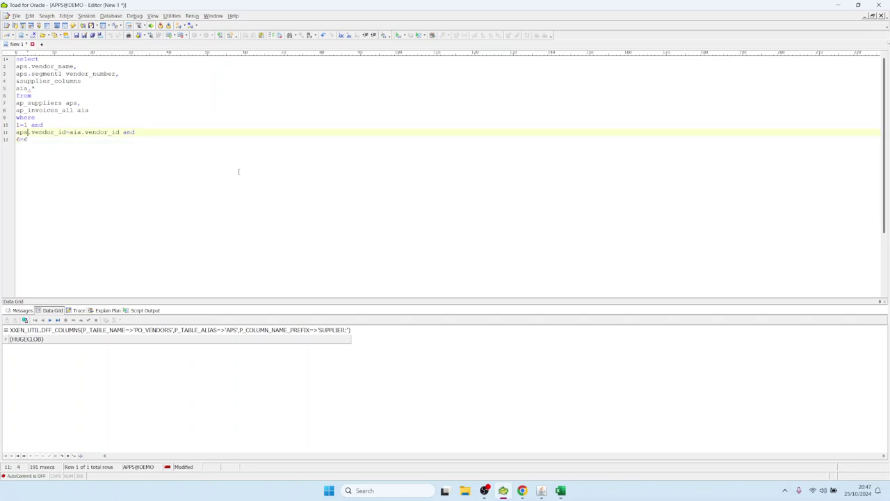
pyautogui.press('Return')
pyautogui.write('hr_operating_units hou,')
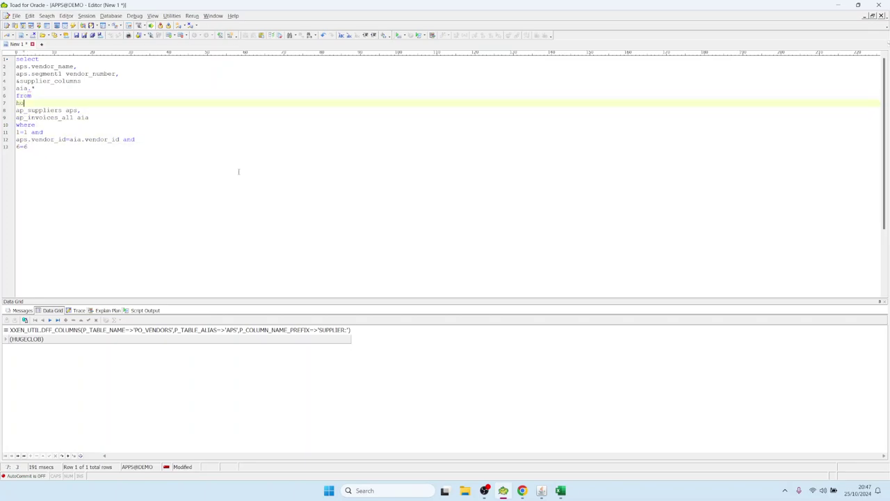
# Add the join condition hou.organization_id=aia.org_id and below the 1=1 line of the where clause
pyautogui.press('Down')
pyautogui.press('Down')
pyautogui.press('Down')
pyautogui.press('Down')
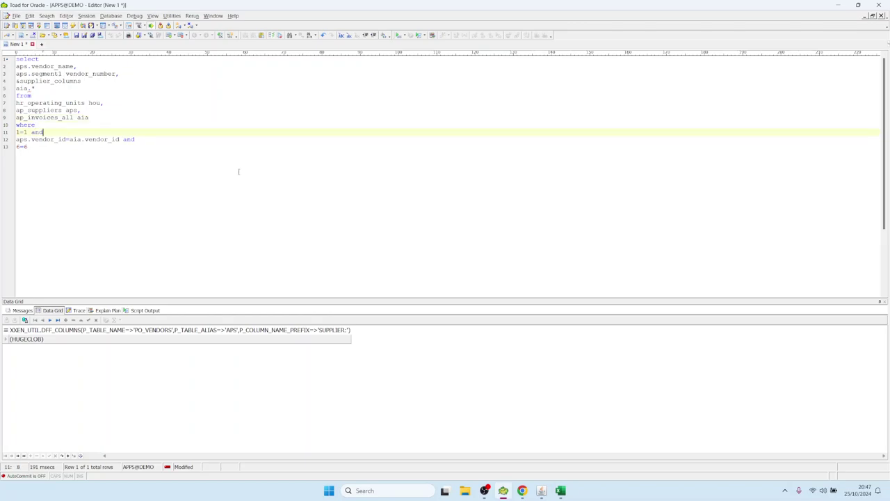
pyautogui.press('Return')
pyautogui.write('hou')
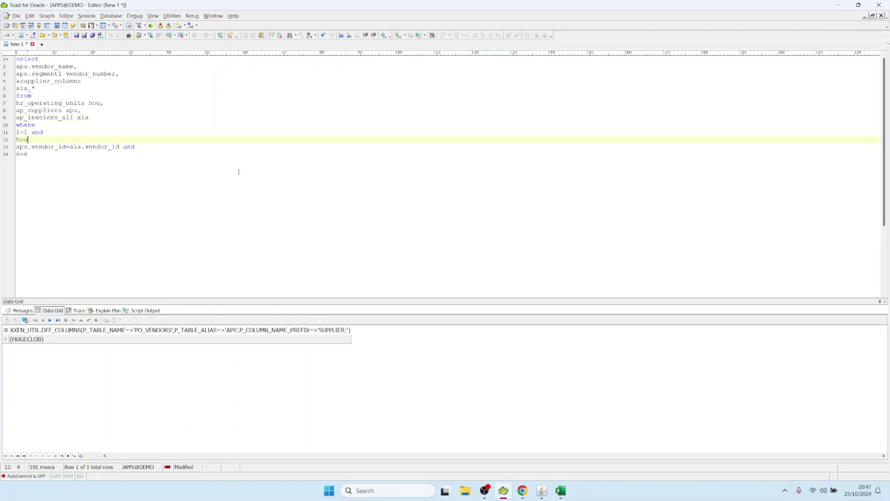
pyautogui.write('.orga')
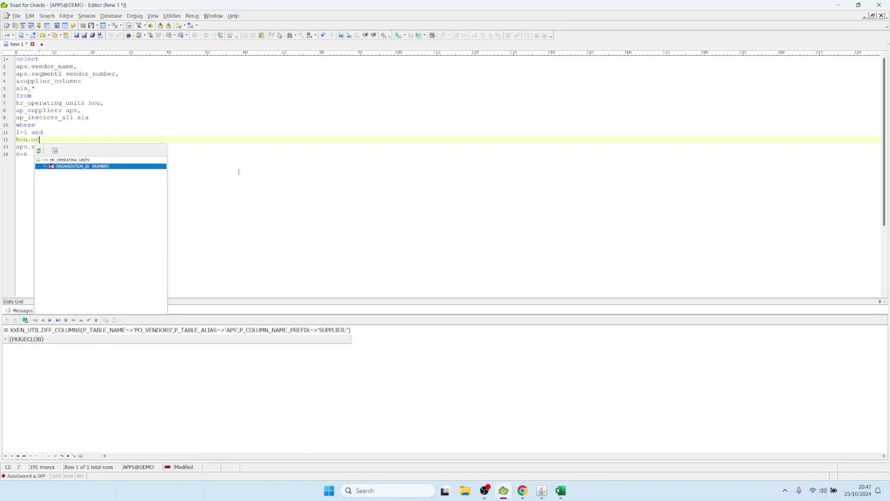
pyautogui.press('Return')
pyautogui.write('=a')
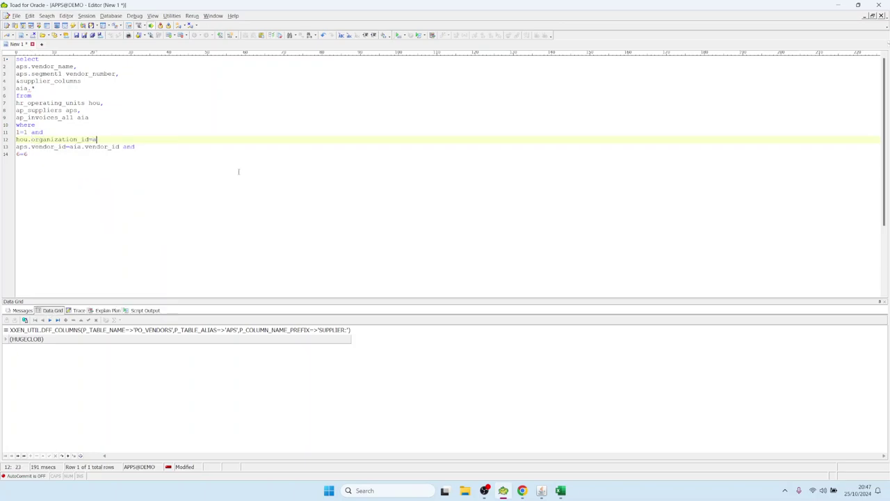
pyautogui.write('ps.or')
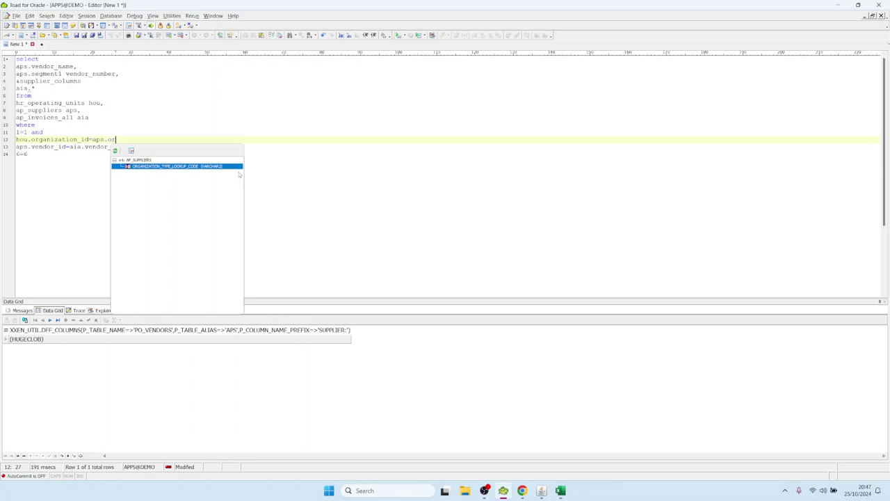
pyautogui.press('BackSpace')
pyautogui.press('BackSpace')
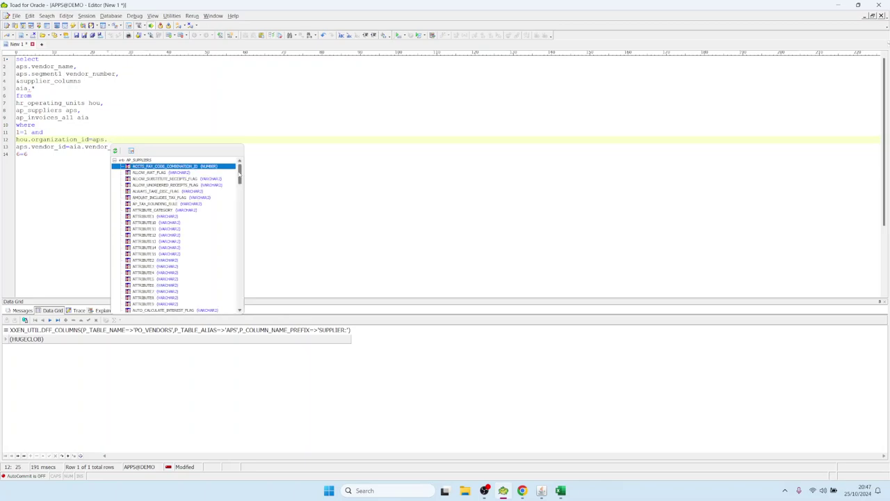
pyautogui.press('BackSpace')
pyautogui.press('BackSpace')
pyautogui.press('BackSpace')
pyautogui.write('ia')
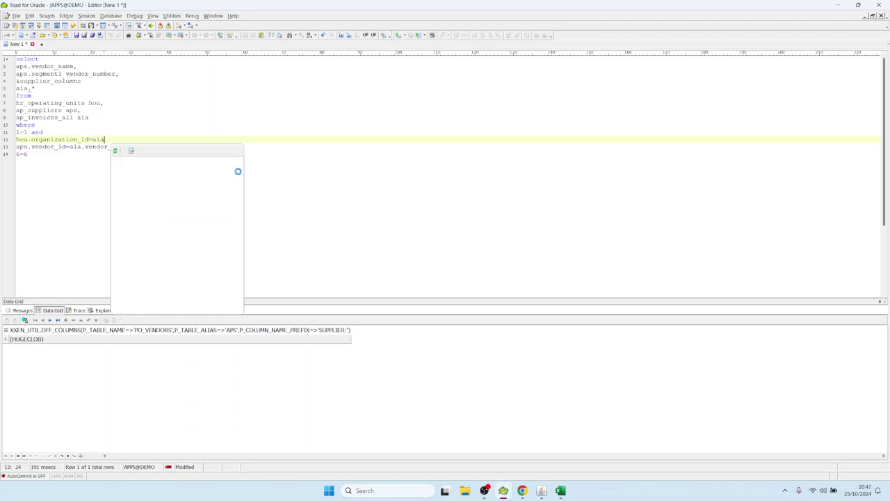
pyautogui.write('.')
pyautogui.write('org_id')
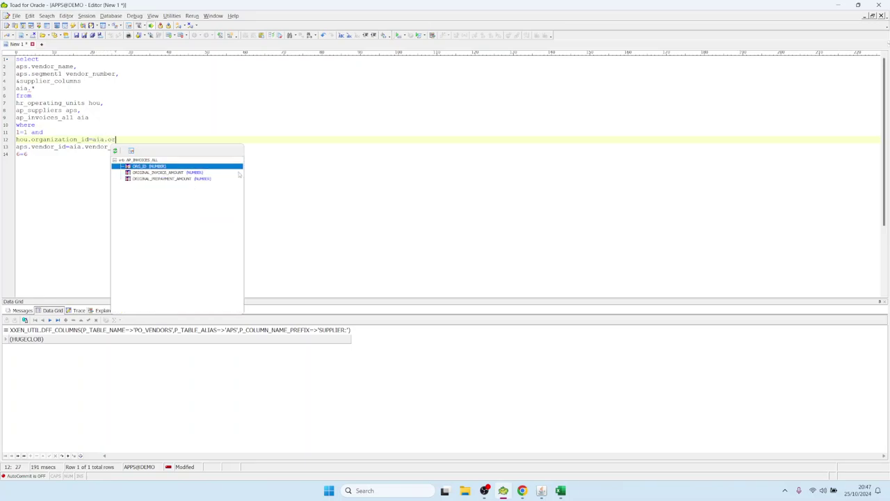
pyautogui.press('BackSpace')
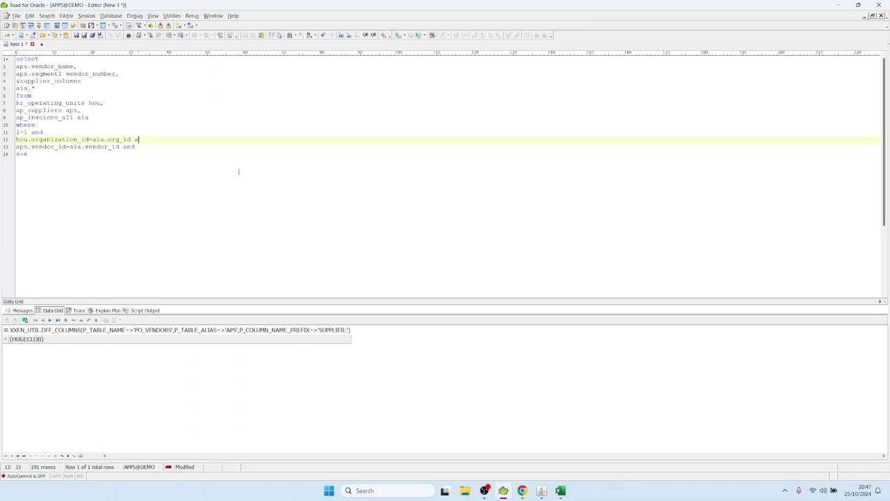
pyautogui.write('nd')
# Copy the full edited query and replace the AP Test report's SQL in Oracle Applications with it
pyautogui.press('Down')
pyautogui.press('Down')
pyautogui.hotkey('shift', 'Up')
pyautogui.hotkey('shift', 'Up')
pyautogui.hotkey('shift', 'Up')
pyautogui.hotkey('shift', 'Up')
pyautogui.hotkey('shift', 'Up')
pyautogui.hotkey('shift', 'Up')
pyautogui.hotkey('shift', 'Up')
pyautogui.hotkey('shift', 'Up')
pyautogui.hotkey('shift', 'Up')
pyautogui.hotkey('shift', 'Up')
pyautogui.hotkey('shift', 'Up')
pyautogui.hotkey('shift', 'Up')
pyautogui.hotkey('shift', 'Up')
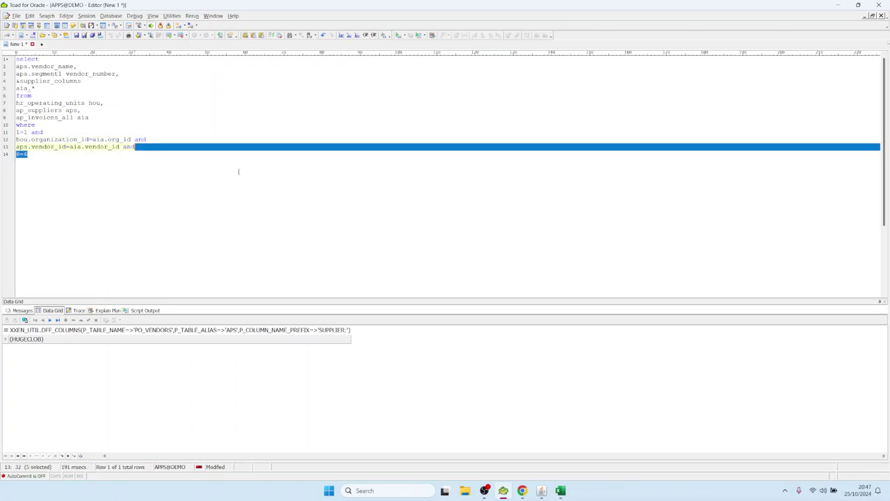
pyautogui.hotkey('shift', 'Home')
pyautogui.hotkey('ctrl', 'c')
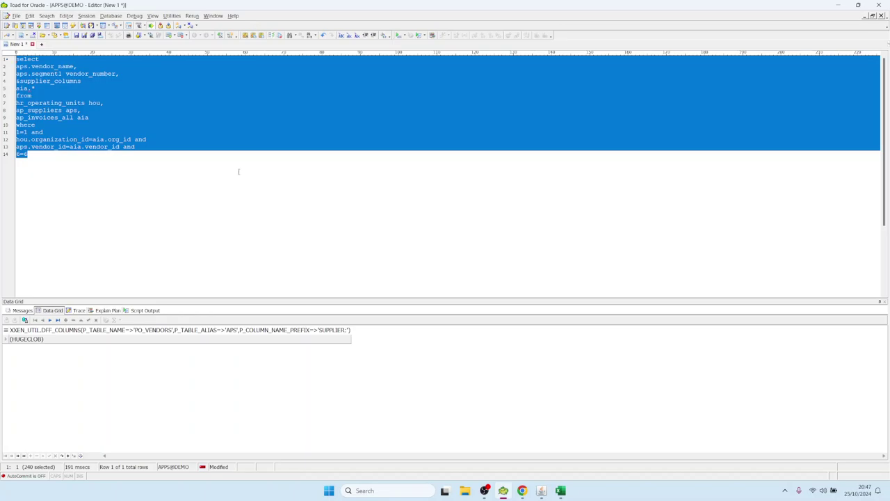
pyautogui.click(541, 490)
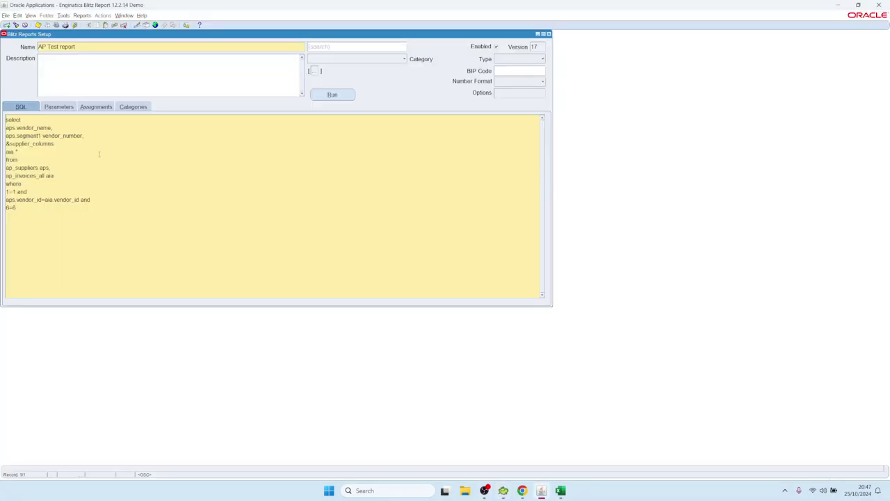
pyautogui.hotkey('ctrl', 'a')
pyautogui.hotkey('ctrl', 'v')
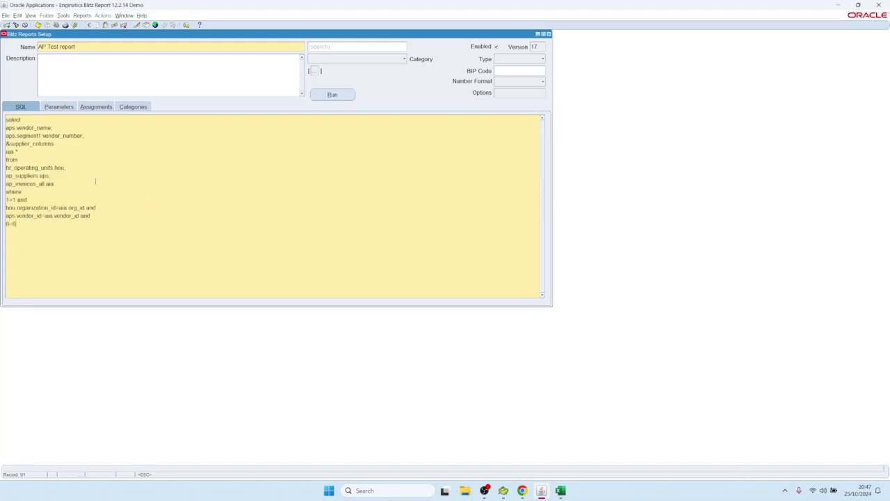
# Add a new parameter below Show supplier details by copying the Operating Unit parameter from the AP Cash Requirement report
pyautogui.click(65, 105)
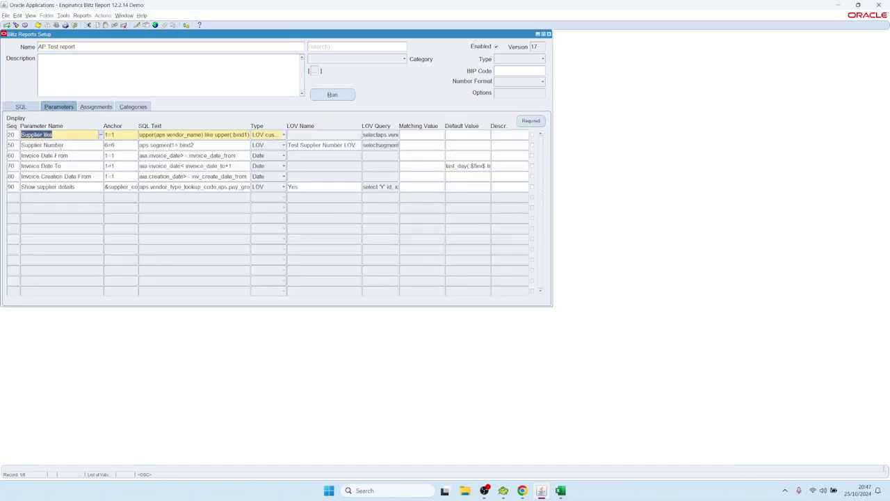
pyautogui.press('Down')
pyautogui.press('Down')
pyautogui.press('Down')
pyautogui.press('Down')
pyautogui.press('Down')
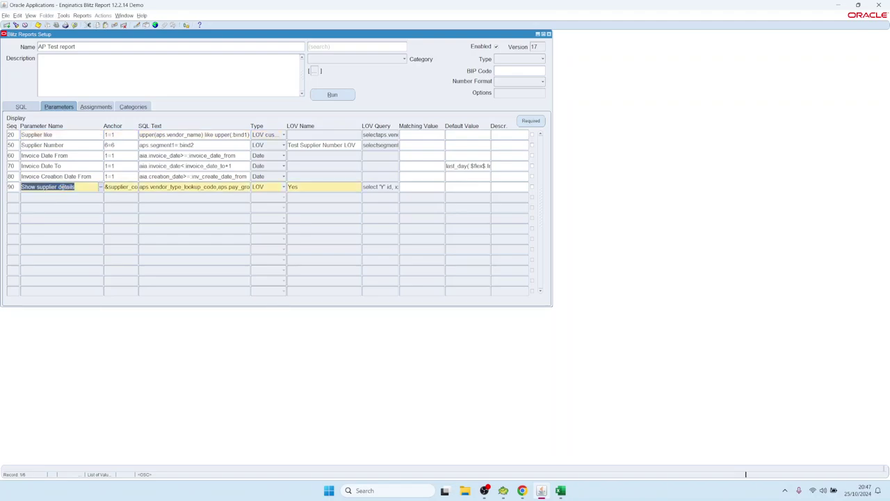
pyautogui.press('Down')
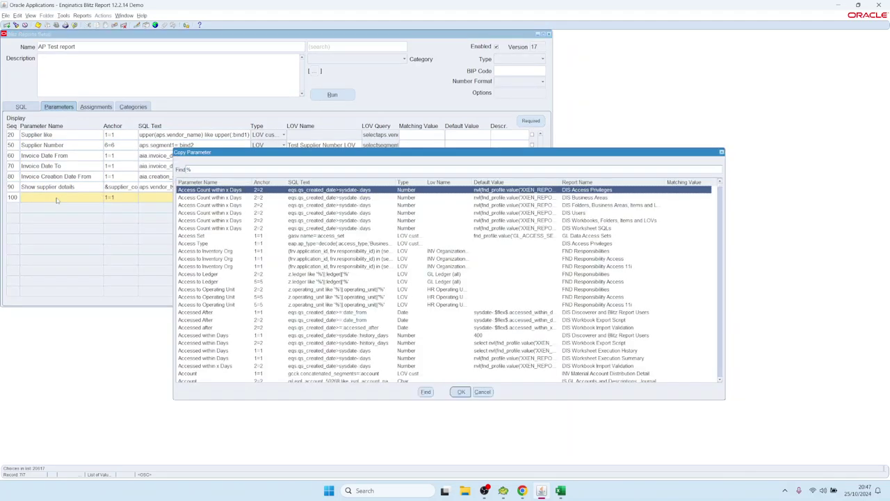
pyautogui.write('ope')
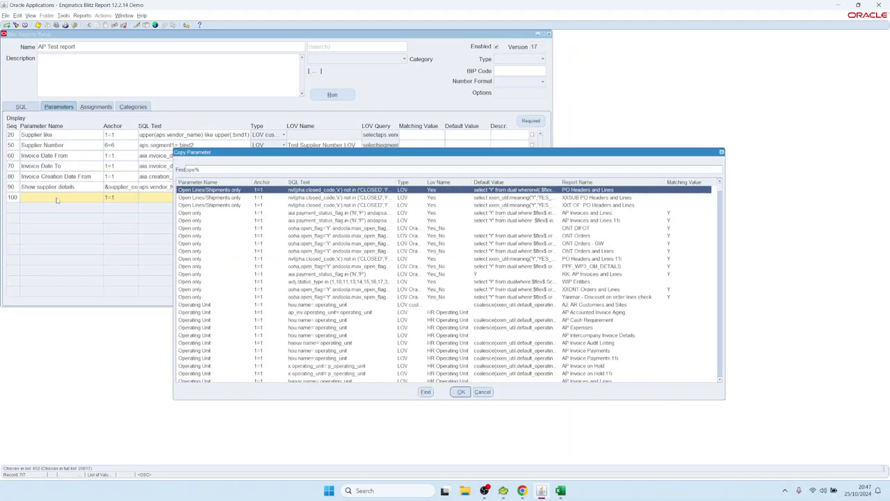
pyautogui.write('rati')
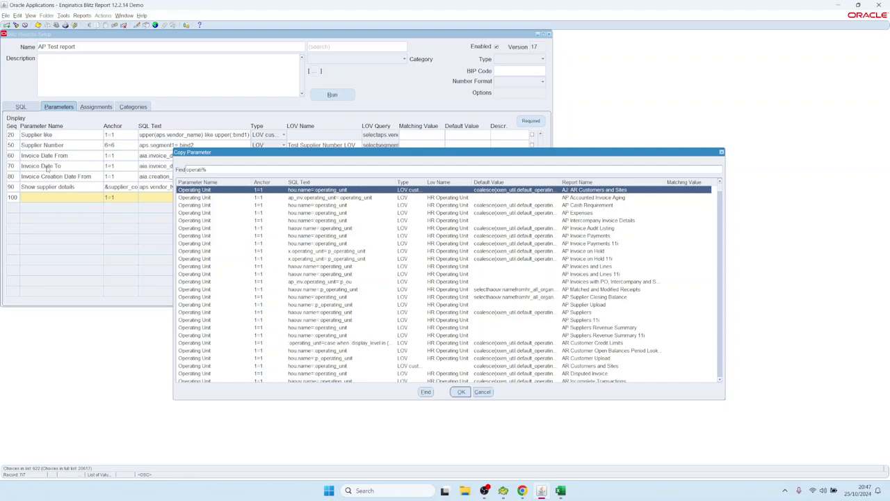
pyautogui.press('Down')
pyautogui.press('Down')
pyautogui.press('Down')
pyautogui.press('Down')
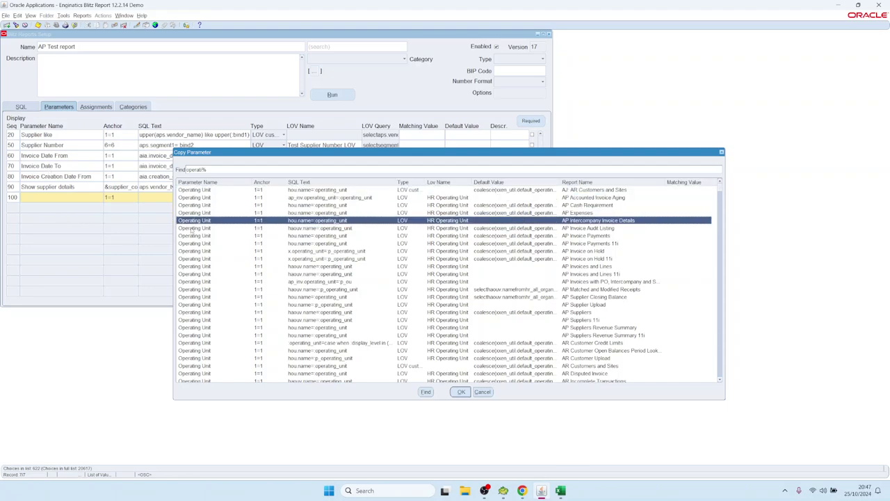
pyautogui.press('Up')
pyautogui.press('Up')
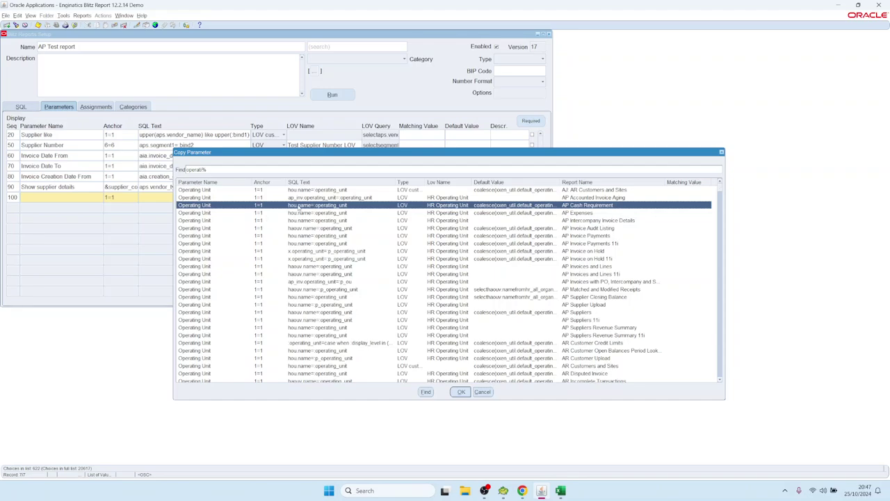
pyautogui.doubleClick(309, 209)
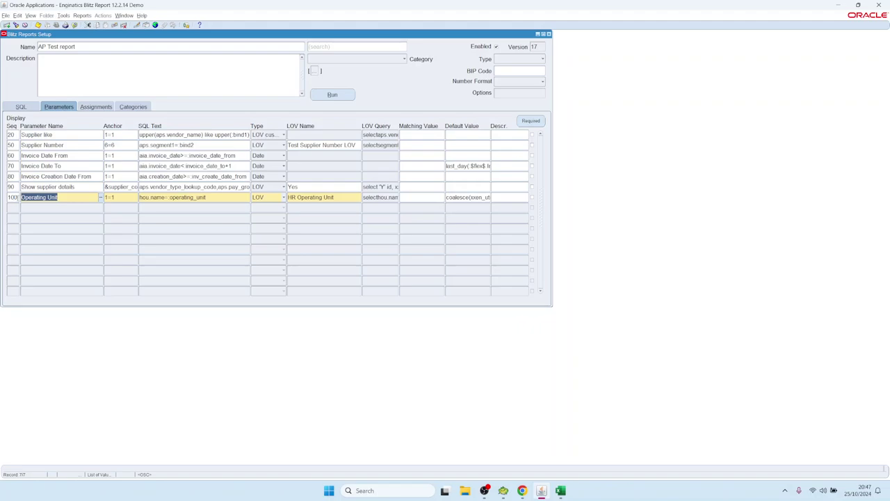
# Set the Operating Unit parameter's display sequence to 5
pyautogui.click(13, 198)
pyautogui.write('5')
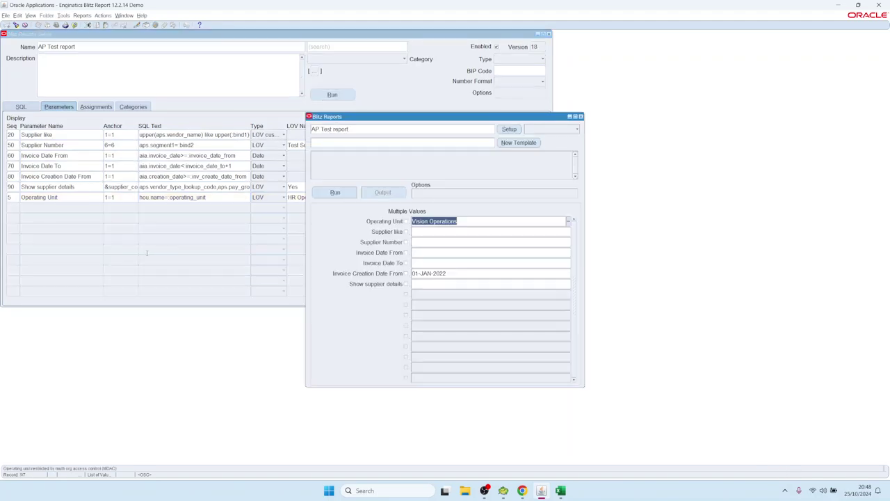
# Review the value lists of the Supplier like and Operating Unit parameters without choosing a value
pyautogui.click(451, 231)
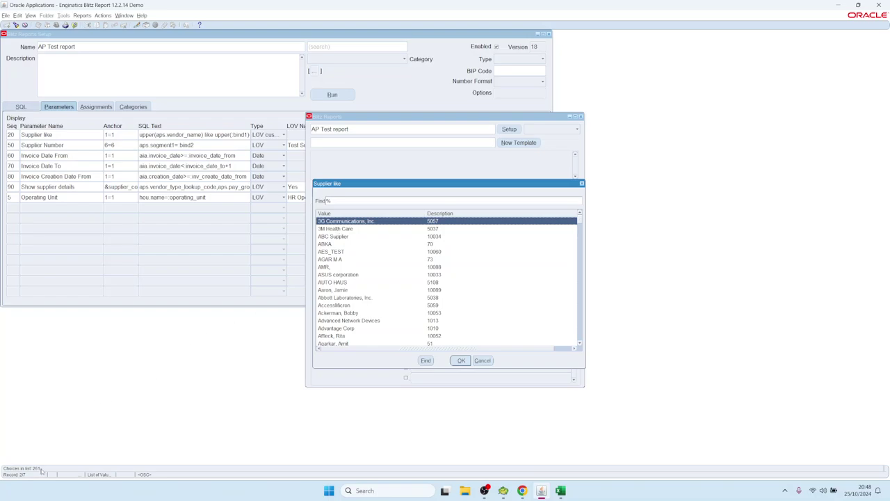
pyautogui.click(483, 361)
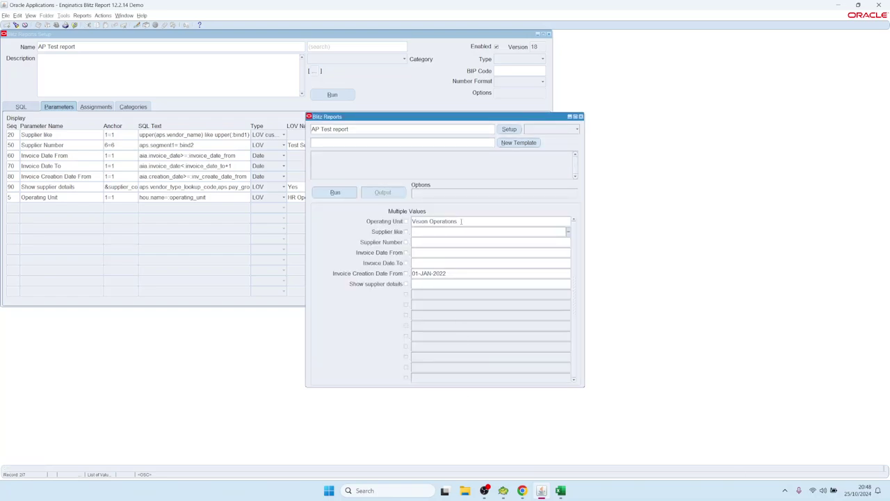
pyautogui.doubleClick(461, 221)
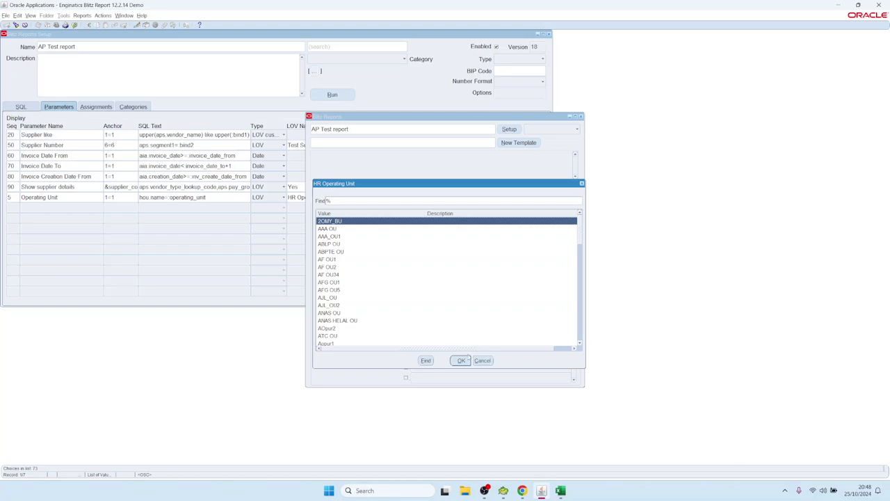
pyautogui.click(480, 361)
# Clear the Operating Unit parameter, filter its value list by vision, and choose Vision Services
pyautogui.press('Delete')
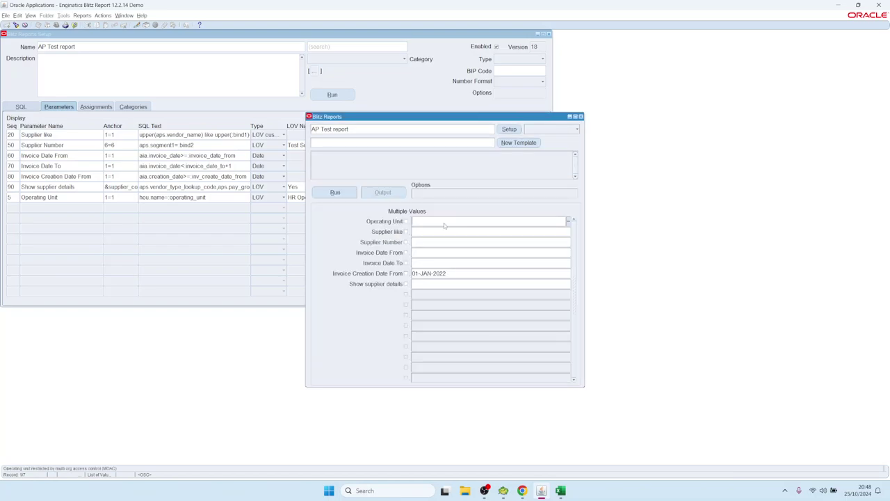
pyautogui.write('%')
pyautogui.doubleClick(444, 221)
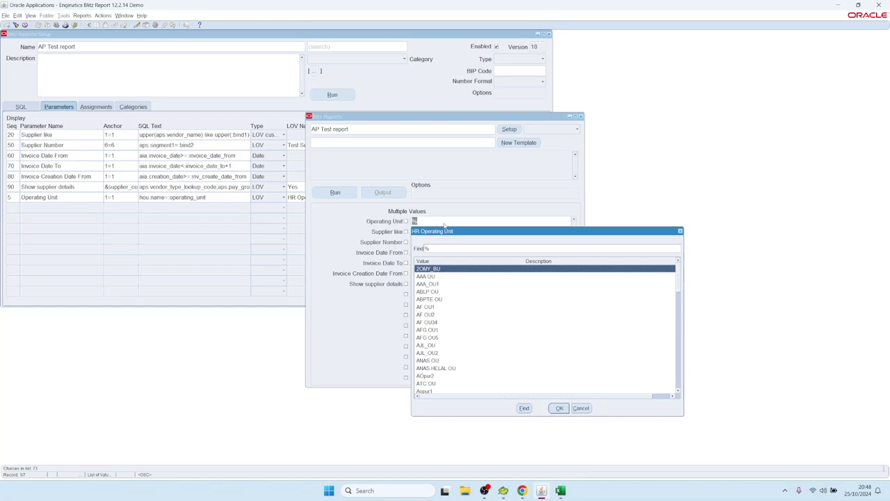
pyautogui.write('vision')
pyautogui.press('Down')
pyautogui.press('Down')
pyautogui.press('Down')
pyautogui.press('Down')
pyautogui.press('Down')
pyautogui.press('Down')
pyautogui.press('Down')
pyautogui.press('Down')
pyautogui.press('Down')
pyautogui.press('Down')
pyautogui.press('Down')
pyautogui.press('Down')
pyautogui.press('Down')
pyautogui.press('Down')
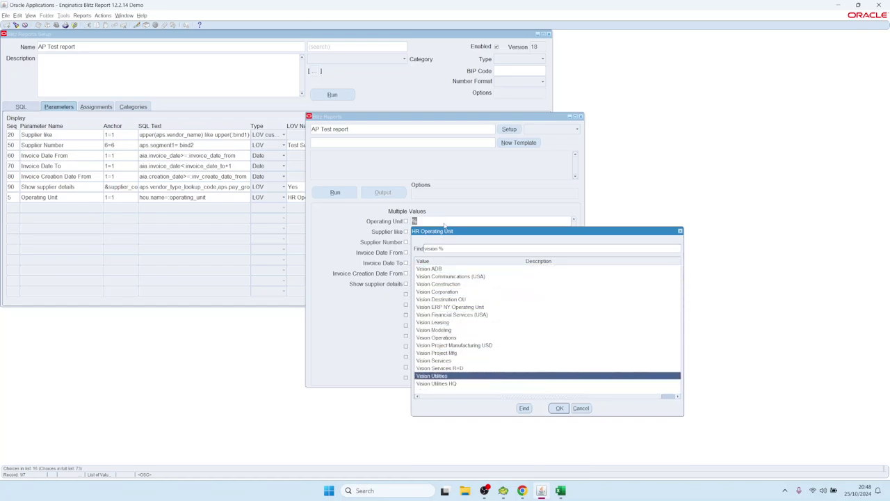
pyautogui.press('Up')
pyautogui.press('Return')
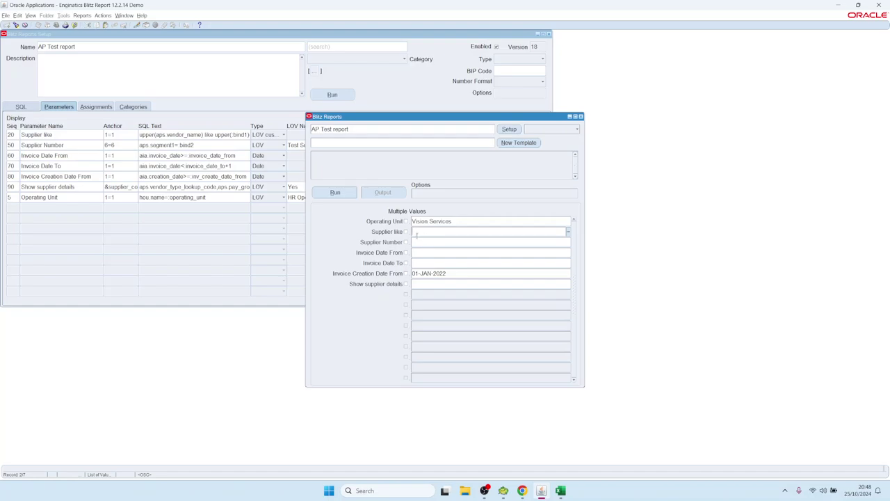
# Check the Supplier like value list for the Vision Services operating unit without choosing a supplier
pyautogui.write('%')
pyautogui.doubleClick(417, 234)
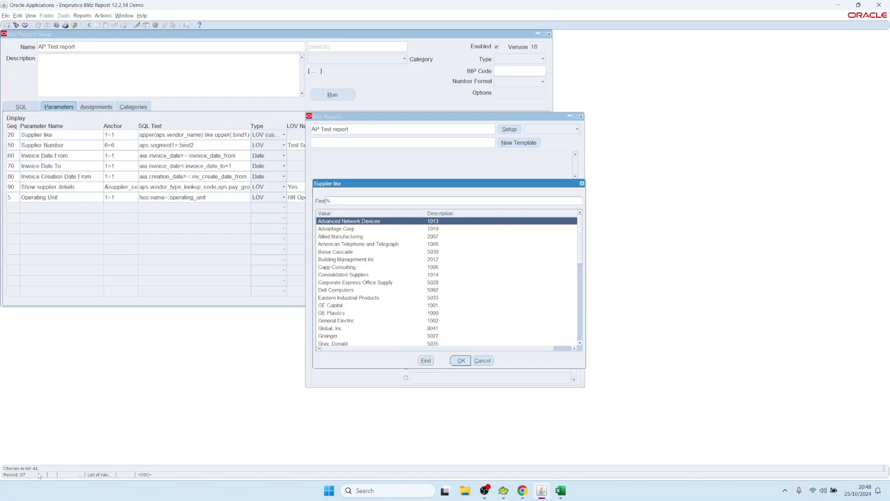
pyautogui.click(378, 263)
pyautogui.click(404, 297)
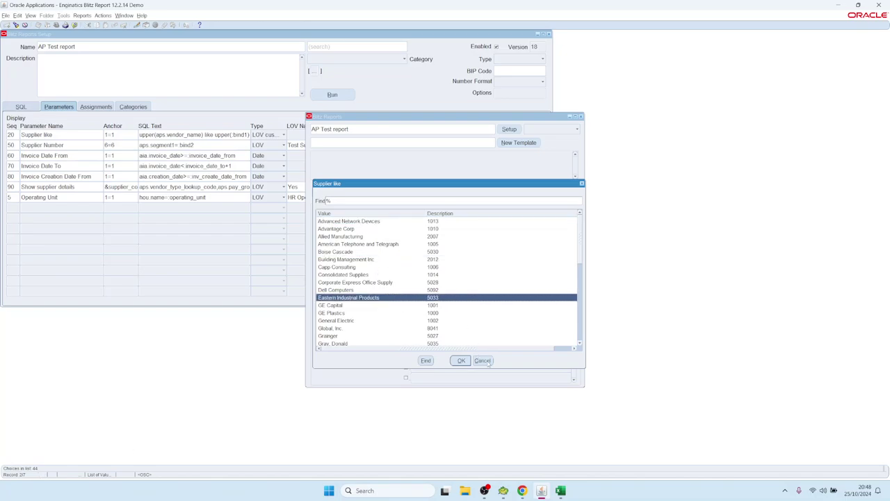
pyautogui.click(490, 361)
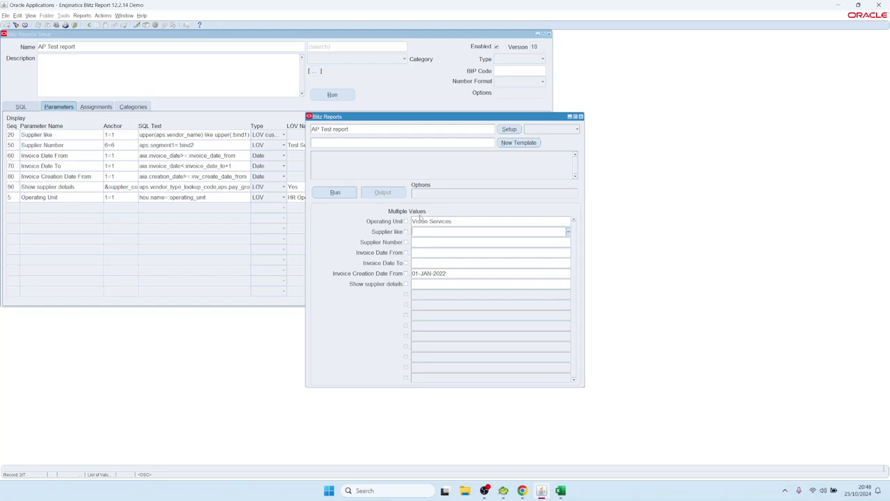
# Allow multiple values for Operating Unit and add Vision Operations to the selection
pyautogui.click(406, 222)
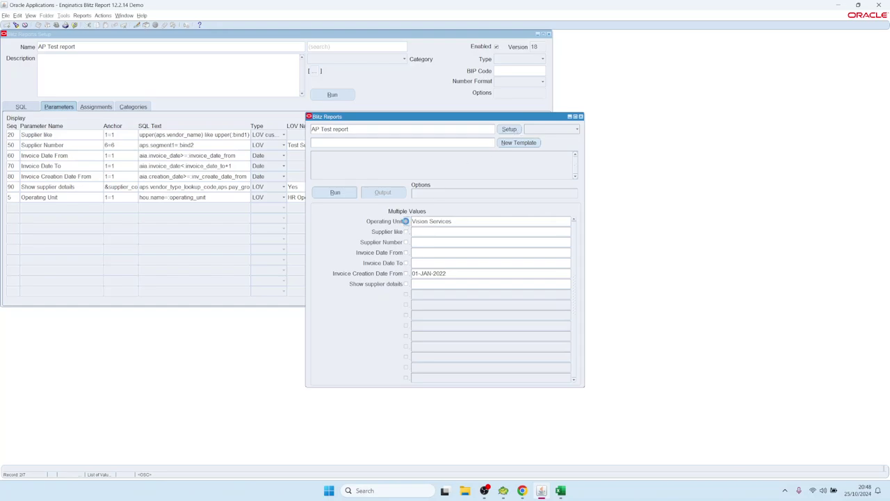
pyautogui.click(464, 222)
pyautogui.write('vision %')
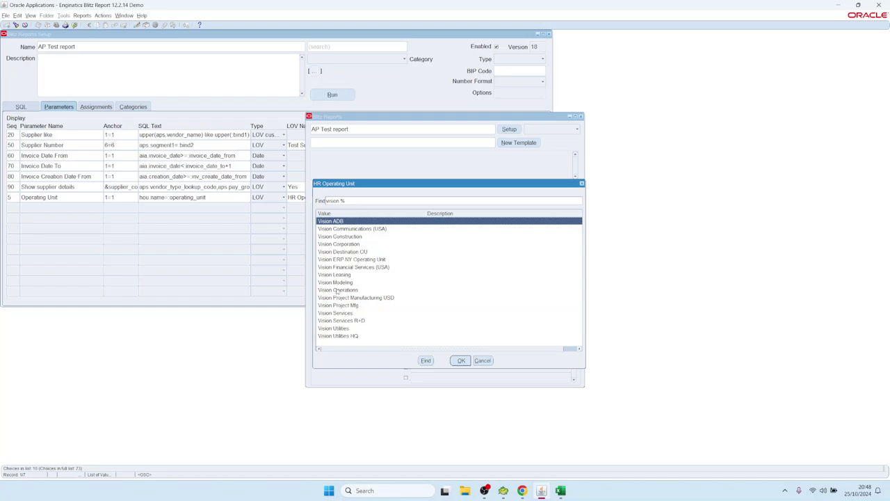
pyautogui.doubleClick(338, 289)
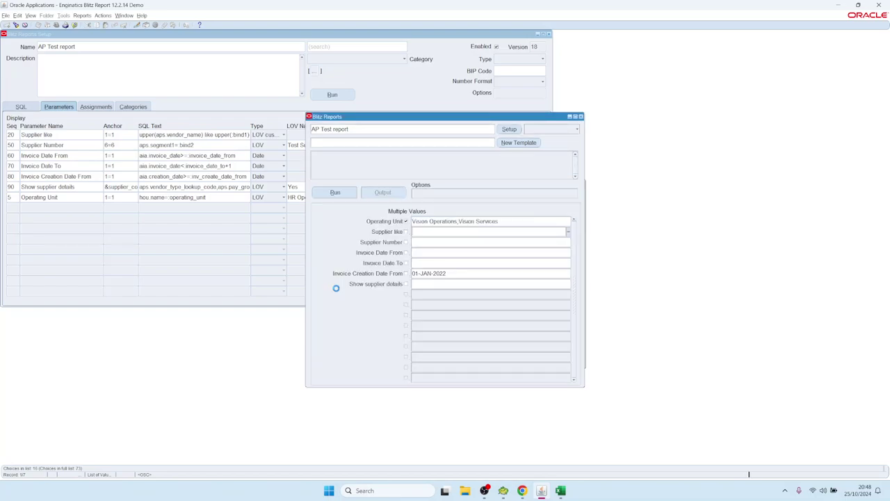
# Check the Supplier like value list with both operating units selected, leaving the parameter empty
pyautogui.click(432, 231)
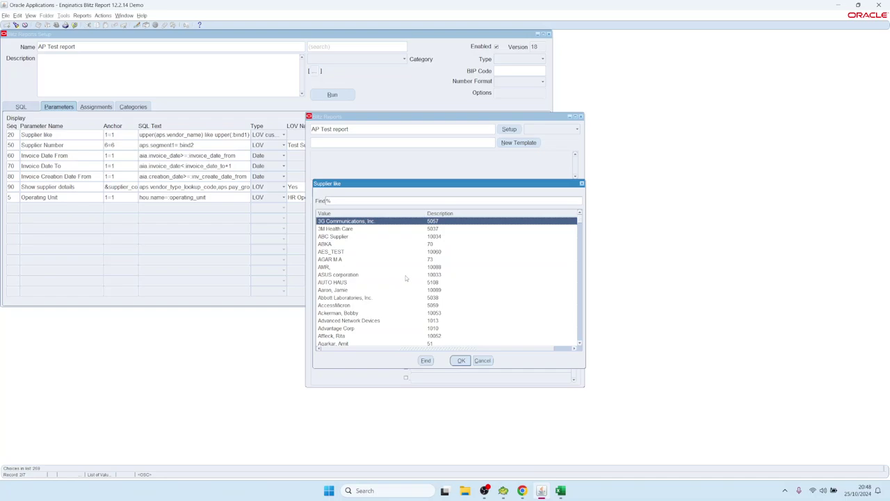
pyautogui.click(479, 360)
# Open the Supplier like parameter's custom LOV query from the report setup and copy it into the Toad editor, replacing the existing SQL
pyautogui.click(512, 132)
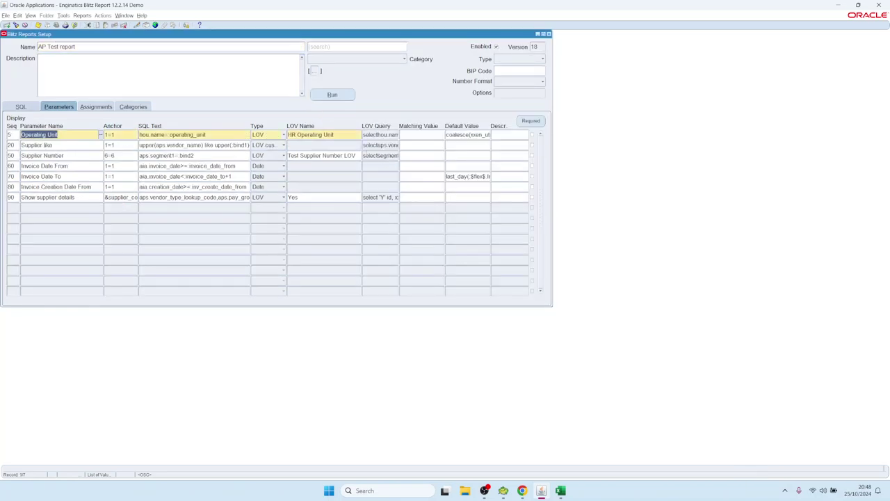
pyautogui.click(86, 144)
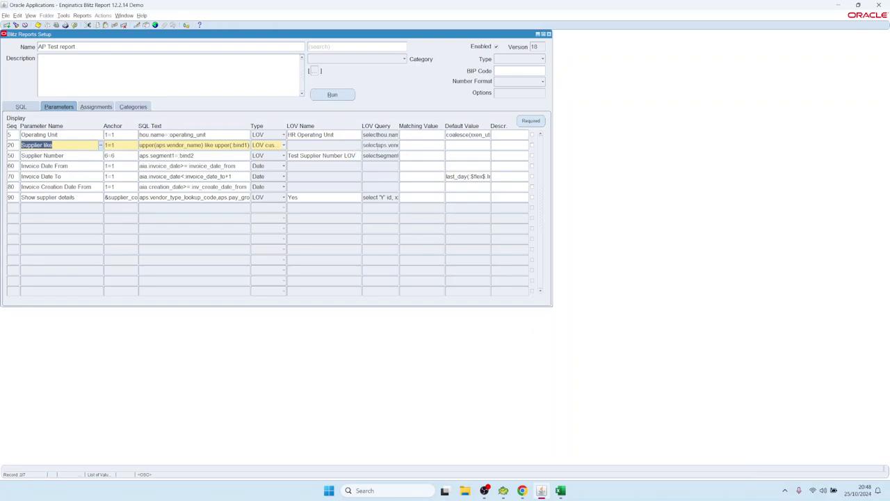
pyautogui.doubleClick(368, 145)
pyautogui.click(343, 287)
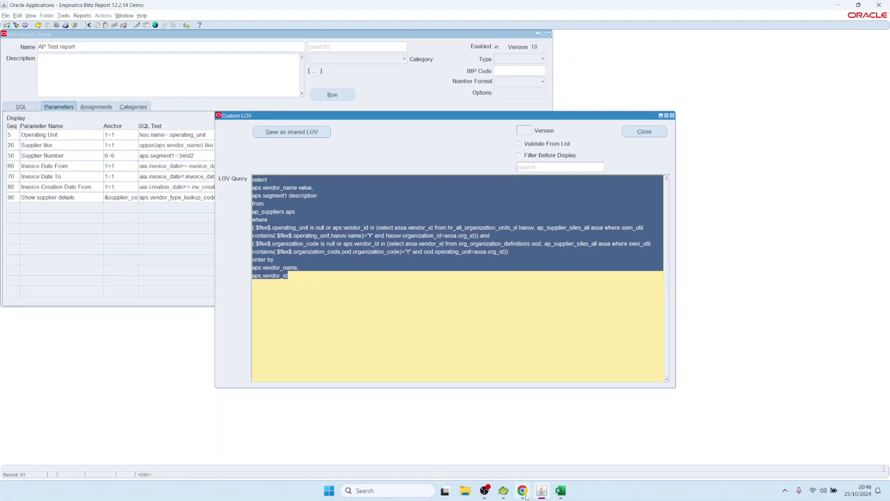
pyautogui.click(503, 490)
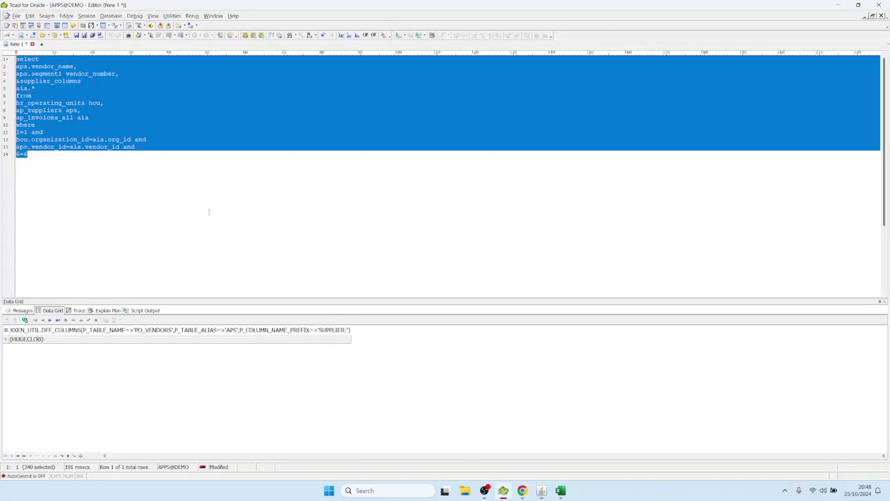
pyautogui.hotkey('ctrl', 'v')
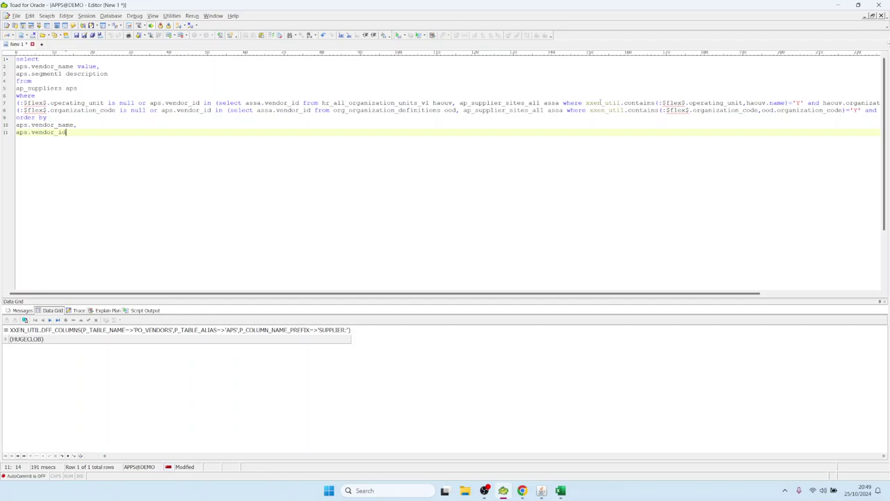
# Examine the xxen_util.contains condition and its arguments in the operating unit restriction of the LOV query
pyautogui.moveTo(586, 102)
pyautogui.mouseDown()
pyautogui.moveTo(788, 103)
pyautogui.moveTo(21, 103)
pyautogui.moveTo(589, 103)
pyautogui.mouseUp()
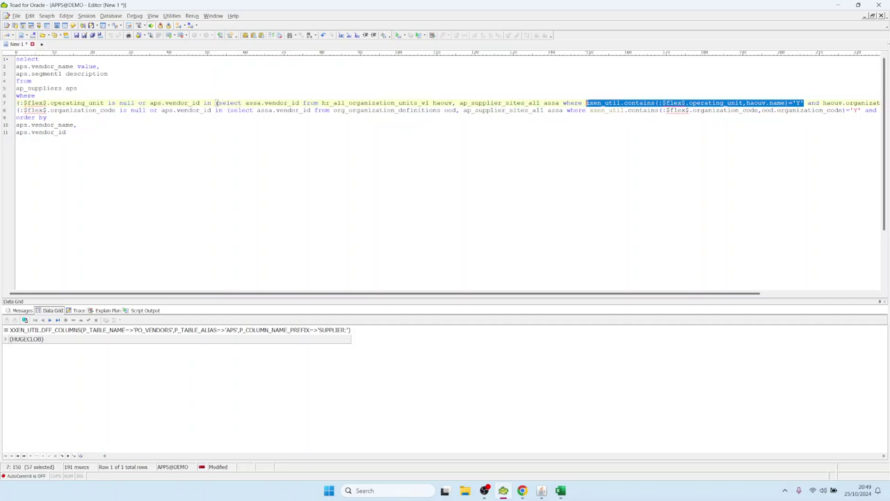
pyautogui.press('Right')
pyautogui.press('Right')
pyautogui.press('Right')
pyautogui.press('Right')
pyautogui.press('Right')
pyautogui.press('Right')
pyautogui.press('Right')
pyautogui.press('Right')
pyautogui.press('Right')
pyautogui.press('Right')
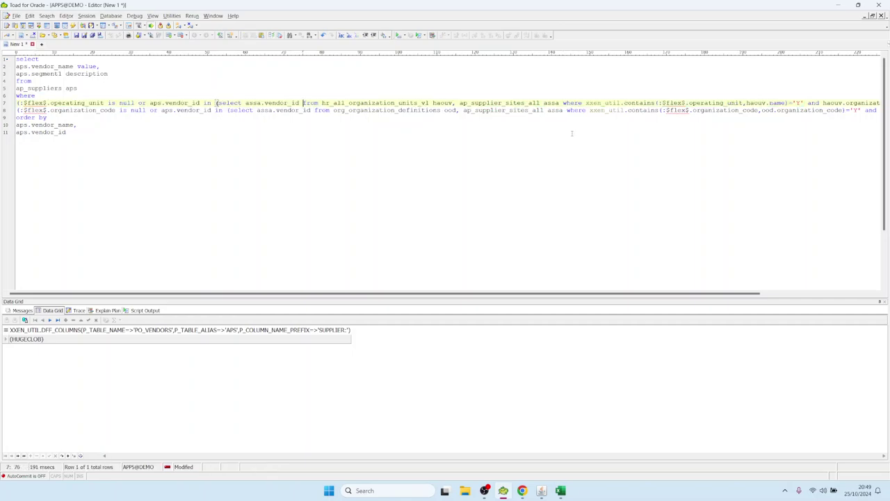
pyautogui.hotkey('ctrl', 'shift', 'Right')
pyautogui.hotkey('ctrl', 'shift', 'Right')
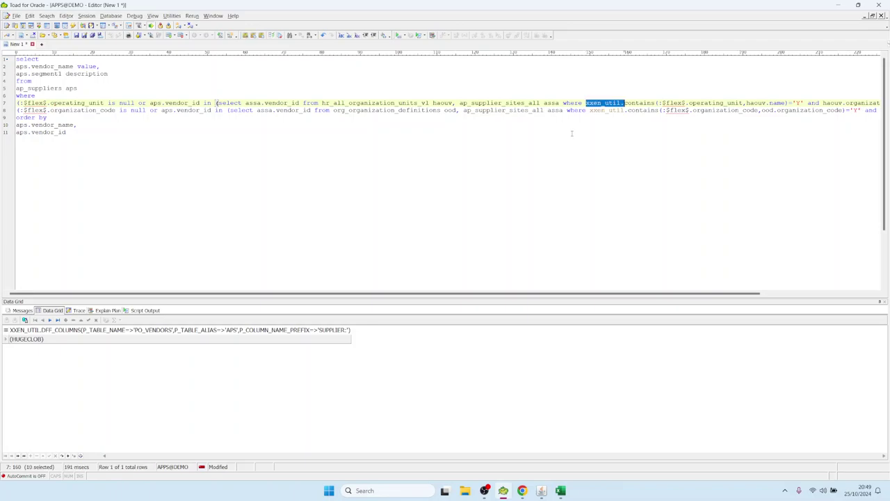
pyautogui.hotkey('ctrl', 'shift', 'Right')
pyautogui.hotkey('ctrl', 'shift', 'Right')
pyautogui.hotkey('ctrl', 'shift', 'Right')
pyautogui.hotkey('ctrl', 'shift', 'Left')
pyautogui.hotkey('ctrl', 'shift', 'Left')
# Copy haouv.name from the contains arguments and insert it after the where keyword of the operating unit subquery
pyautogui.hotkey('ctrl', 'Left')
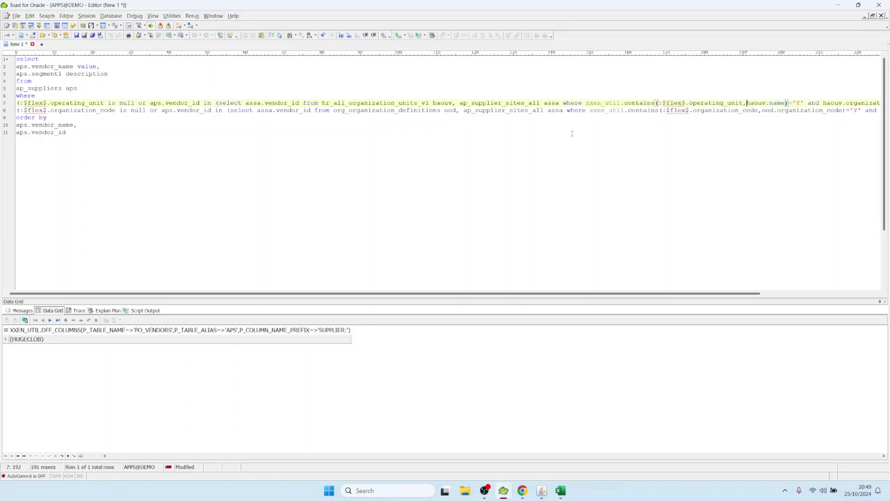
pyautogui.hotkey('ctrl', 'shift', 'Right')
pyautogui.hotkey('ctrl', 'shift', 'Right')
pyautogui.hotkey('ctrl', 'shift', 'Left')
pyautogui.hotkey('shift', 'Right')
pyautogui.hotkey('shift', 'Right')
pyautogui.hotkey('shift', 'Right')
pyautogui.hotkey('shift', 'Right')
pyautogui.hotkey('ctrl', 'c')
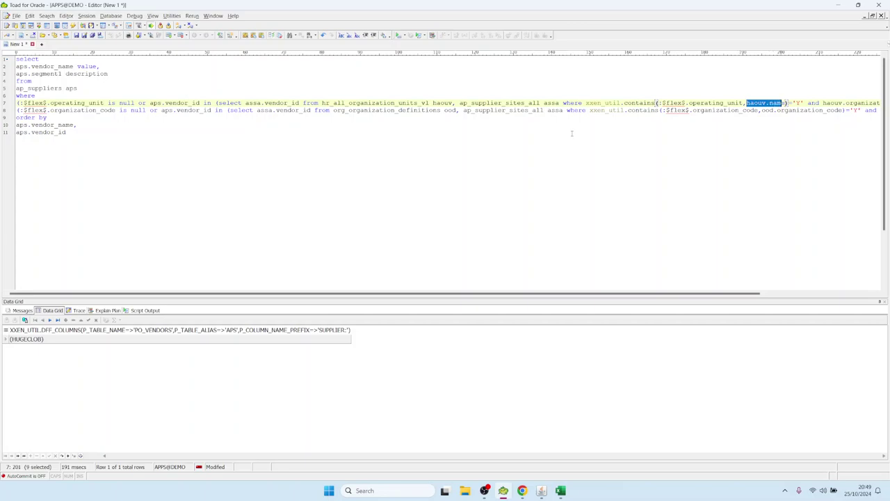
pyautogui.hotkey('ctrl', 'Left')
pyautogui.hotkey('ctrl', 'Left')
pyautogui.hotkey('ctrl', 'Left')
pyautogui.hotkey('ctrl', 'Left')
pyautogui.hotkey('ctrl', 'Left')
pyautogui.hotkey('ctrl', 'Left')
pyautogui.hotkey('ctrl', 'Left')
pyautogui.hotkey('ctrl', 'Left')
pyautogui.hotkey('ctrl', 'Left')
pyautogui.hotkey('ctrl', 'Left')
pyautogui.hotkey('ctrl', 'Left')
pyautogui.hotkey('ctrl', 'Left')
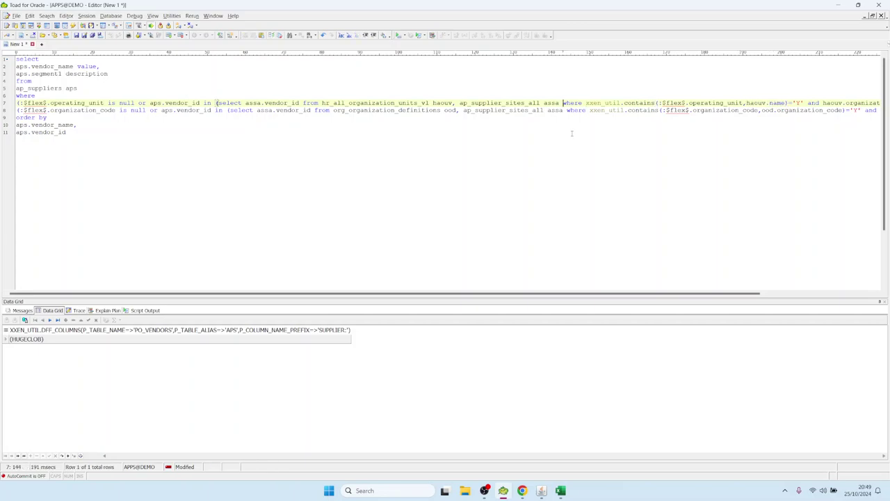
pyautogui.hotkey('ctrl', 'v')
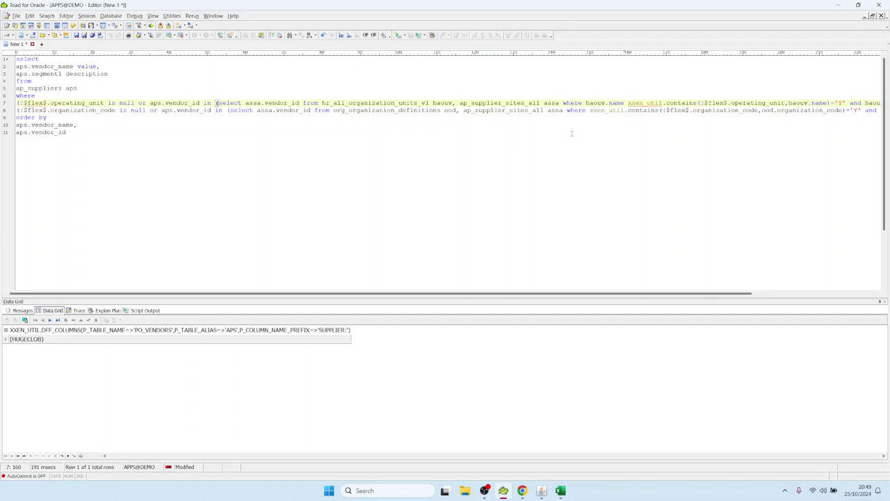
# Add an equals sign after the inserted haouv.name and remove the xxen_util.contains( call before :$flex$.operating_unit
pyautogui.write('=')
pyautogui.hotkey('ctrl', 'shift', 'Right')
pyautogui.hotkey('ctrl', 'shift', 'Right')
pyautogui.hotkey('ctrl', 'shift', 'Right')
pyautogui.hotkey('ctrl', 'shift', 'Right')
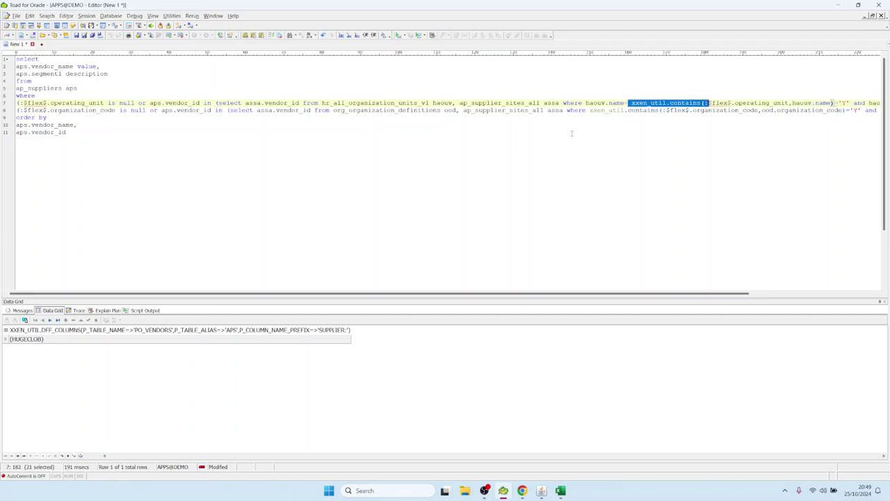
pyautogui.press('Delete')
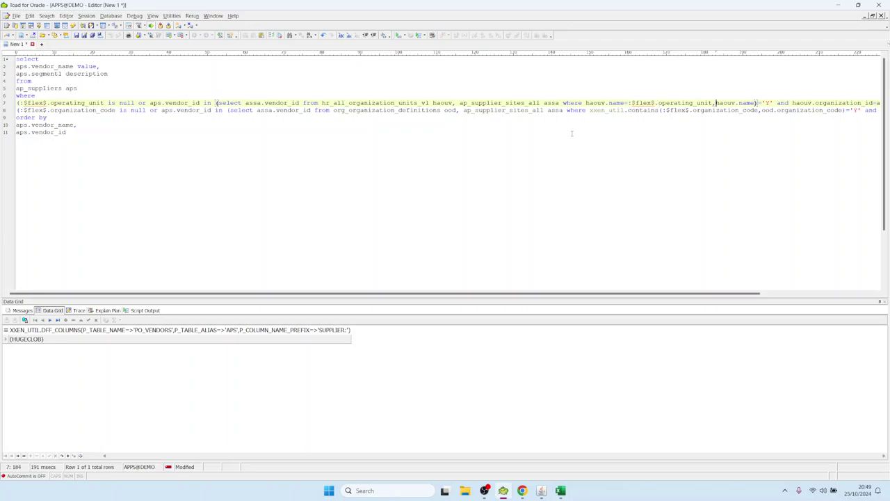
# Delete the leftover ,haouv.name)='Y' after :$flex$.operating_unit on the operating unit line
pyautogui.hotkey('ctrl', 'shift', 'Right')
pyautogui.hotkey('ctrl', 'shift', 'Right')
pyautogui.hotkey('ctrl', 'shift', 'Right')
pyautogui.hotkey('ctrl', 'shift', 'Right')
pyautogui.hotkey('ctrl', 'shift', 'Right')
pyautogui.hotkey('shift', 'Left')
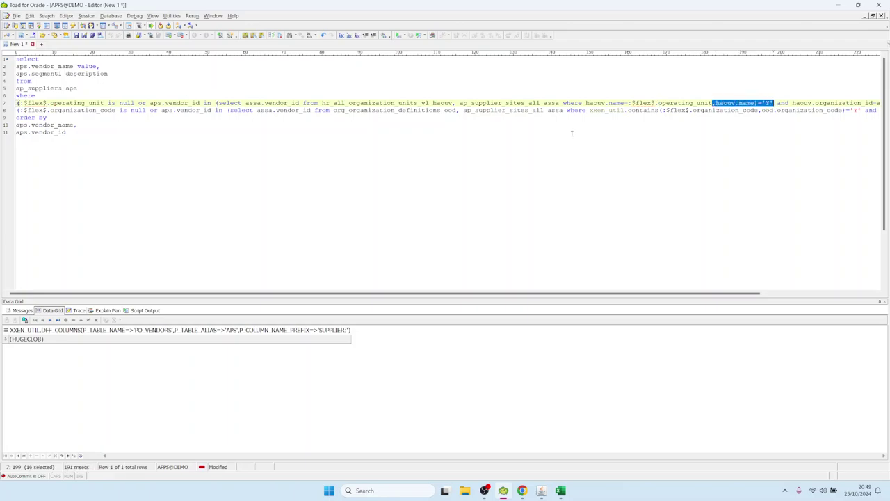
pyautogui.press('Delete')
pyautogui.press('Right')
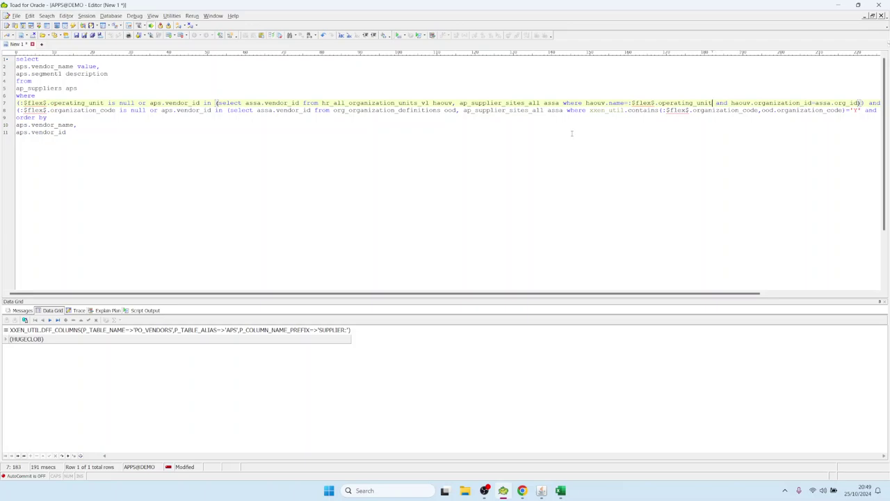
# Highlight the :$flex$.operating_unit reference in the simplified condition
pyautogui.hotkey('ctrl', 'shift', 'Left')
pyautogui.hotkey('ctrl', 'shift', 'Left')
pyautogui.hotkey('ctrl', 'shift', 'Left')
pyautogui.hotkey('ctrl', 'shift', 'Left')
pyautogui.hotkey('ctrl', 'shift', 'Right')
pyautogui.hotkey('shift', 'Left')
pyautogui.hotkey('shift', 'Left')
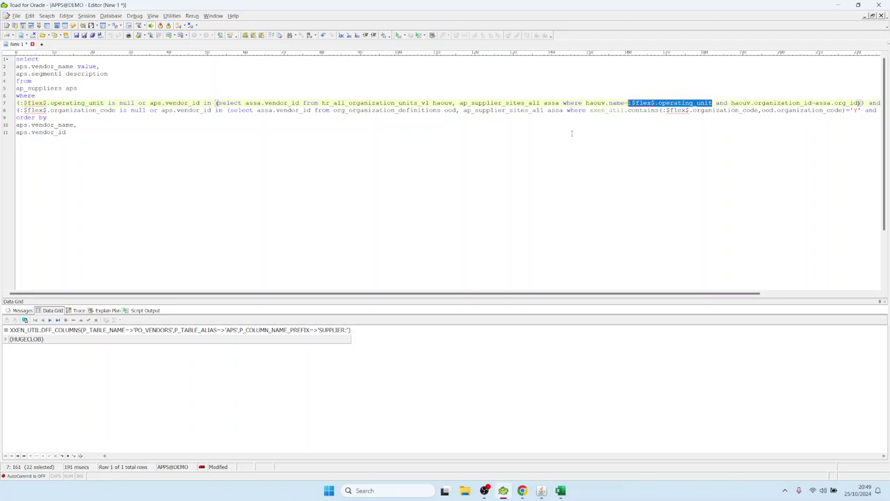
# Switch to Oracle Applications, close the custom LOV, and inspect the multiple Operating Unit values in the AP Test report's run window
pyautogui.click(541, 491)
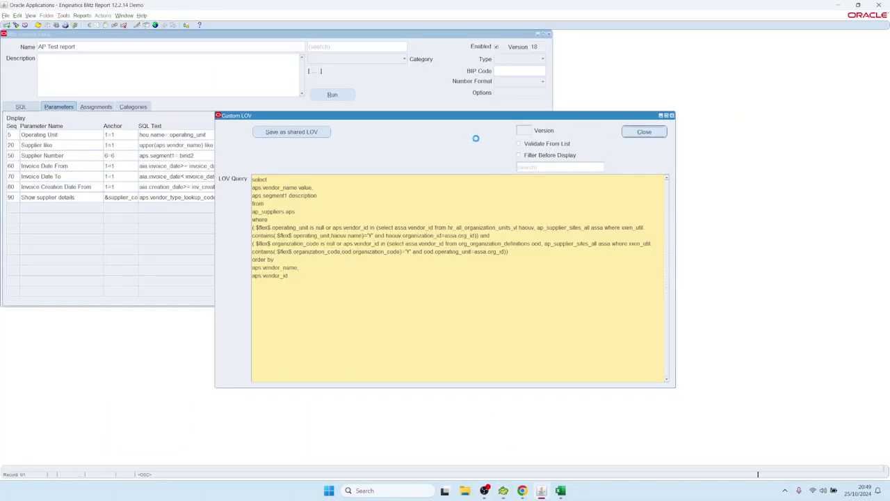
pyautogui.click(644, 131)
pyautogui.click(343, 98)
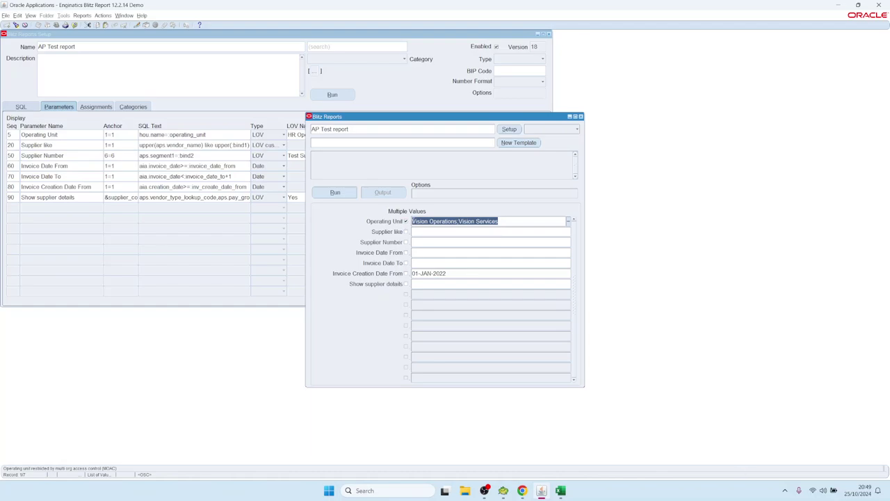
pyautogui.click(450, 222)
pyautogui.moveTo(457, 221); pyautogui.dragTo(507, 215)
# Switch back to Toad and examine the haouv.name=:$flex$.operating_unit condition
pyautogui.click(503, 491)
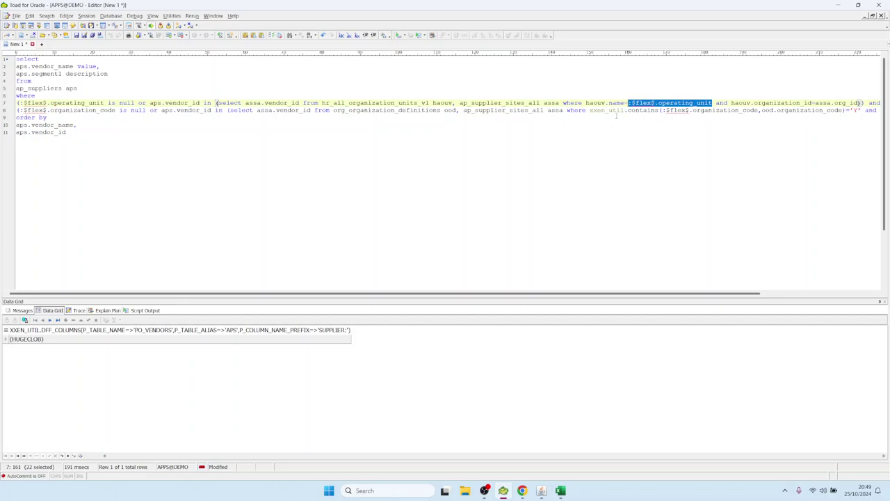
pyautogui.moveTo(586, 103); pyautogui.dragTo(712, 103)
pyautogui.click(625, 103)
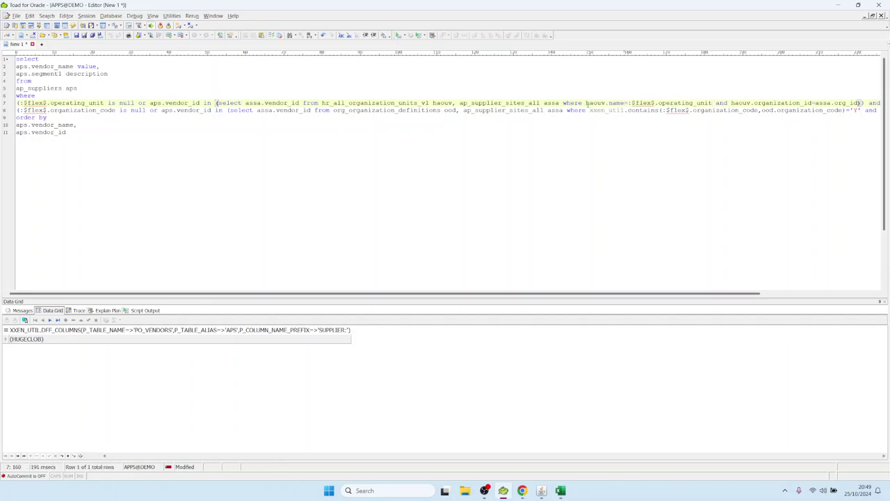
# Highlight :$flex$.operating_unit, and examine the regexp_like call in the source code of the xxen_util.contains function
pyautogui.moveTo(587, 103); pyautogui.dragTo(713, 103)
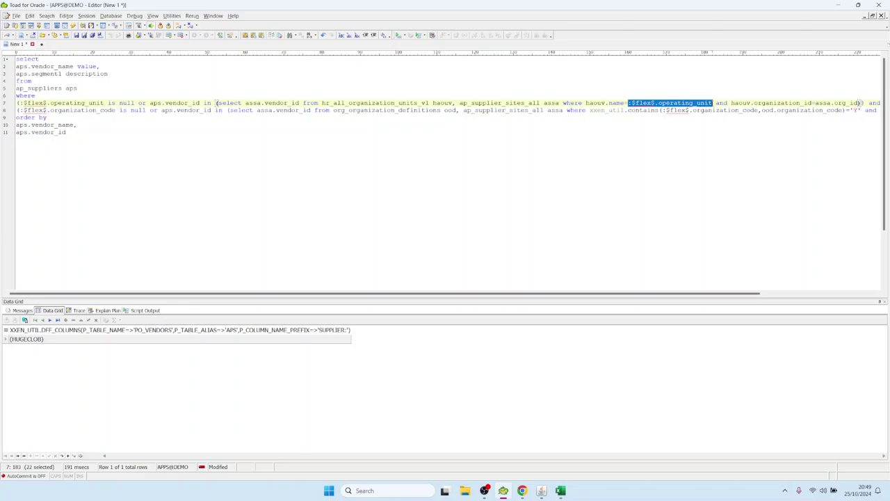
pyautogui.click(612, 110)
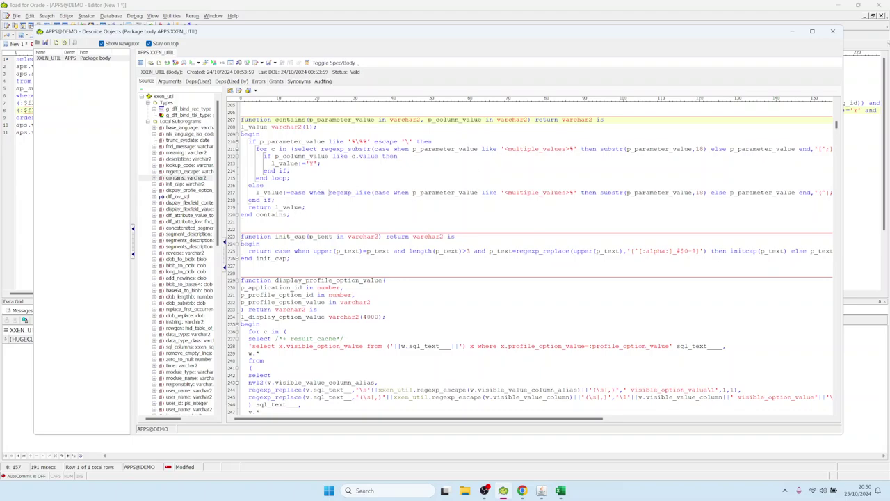
pyautogui.moveTo(329, 193); pyautogui.dragTo(397, 194)
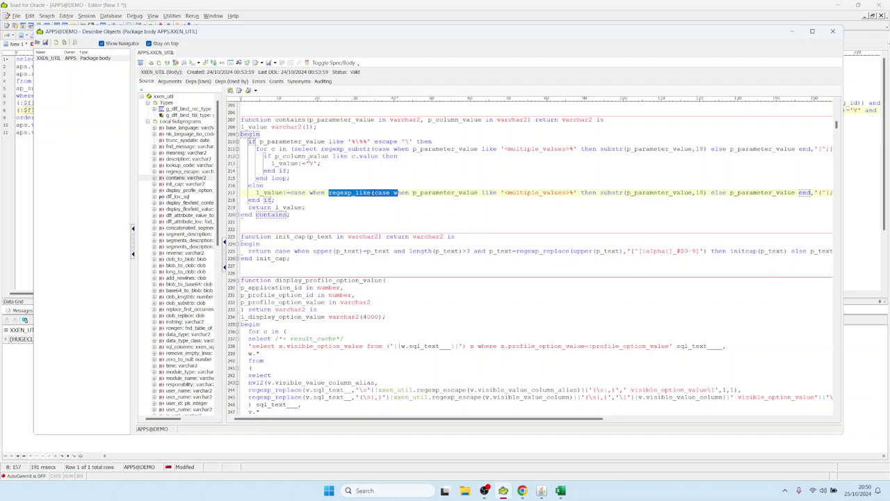
pyautogui.press('Escape')
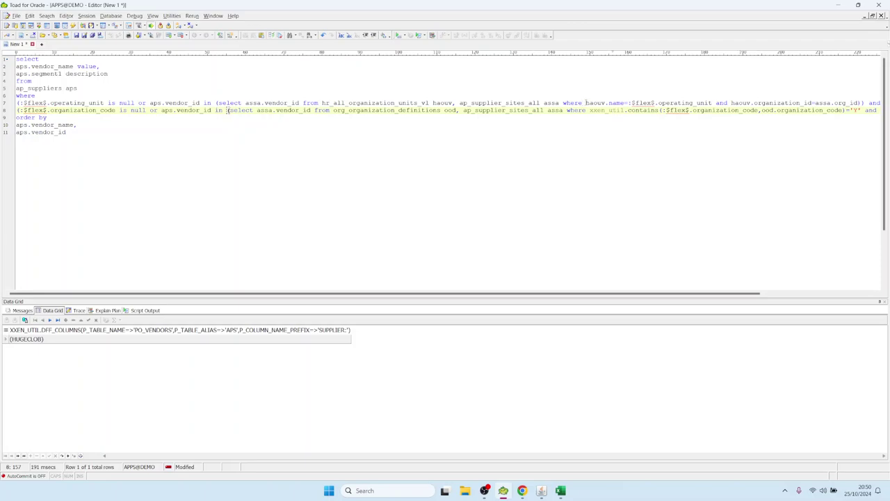
# Compare the haouv.name=:$flex$.operating_unit condition with the xxen_util.contains condition on the organization_code line
pyautogui.moveTo(586, 103); pyautogui.dragTo(655, 110)
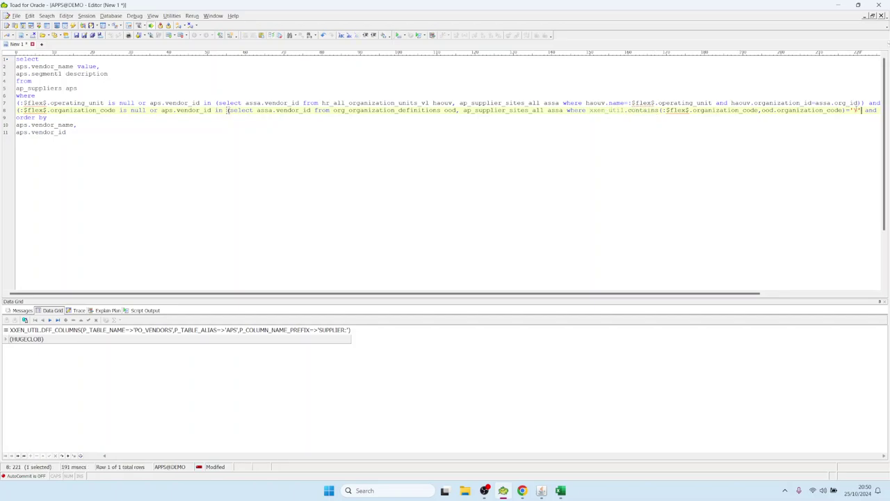
pyautogui.moveTo(861, 110); pyautogui.dragTo(598, 109)
pyautogui.click(563, 103)
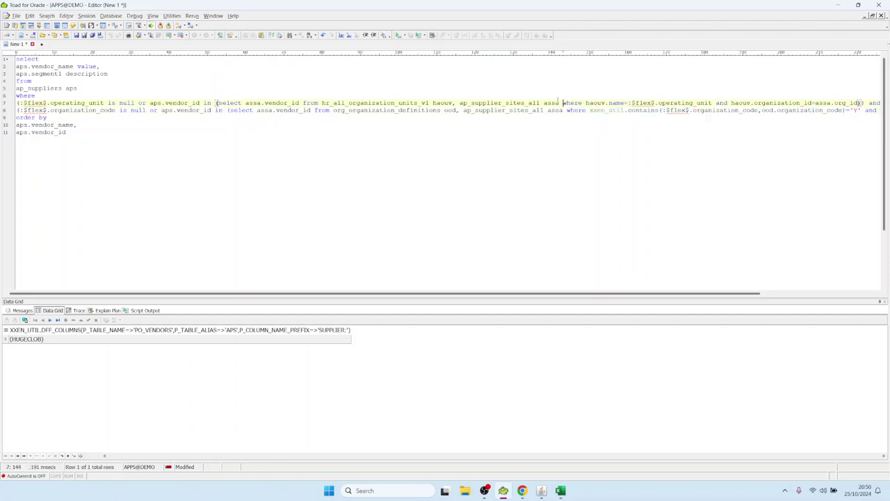
# Switch to Oracle Applications, open the AP Test report setup, and inspect the full default value expression of the Invoice Date To parameter
pyautogui.moveTo(541, 491)
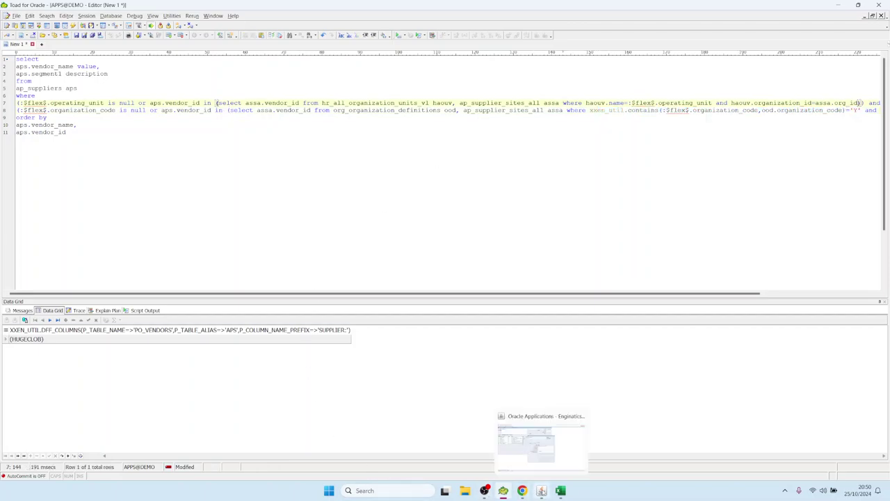
pyautogui.click(539, 445)
pyautogui.click(509, 130)
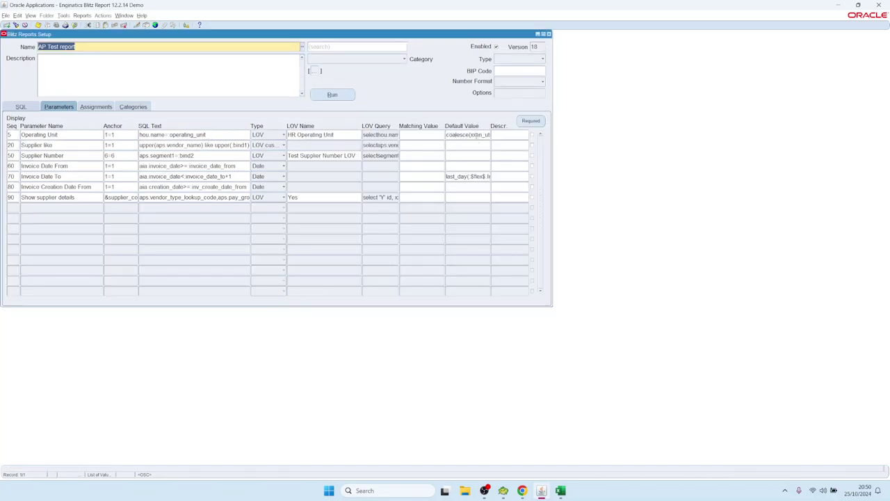
pyautogui.click(476, 135)
pyautogui.doubleClick(463, 176)
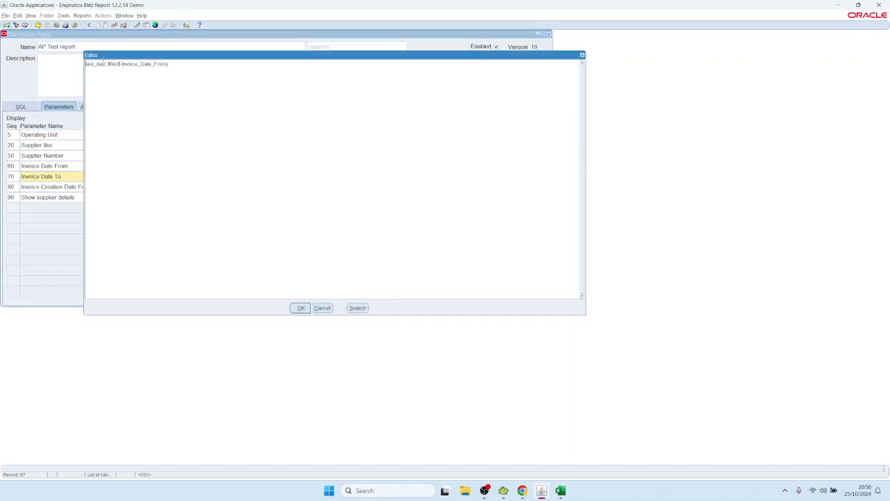
pyautogui.moveTo(123, 57); pyautogui.dragTo(337, 231)
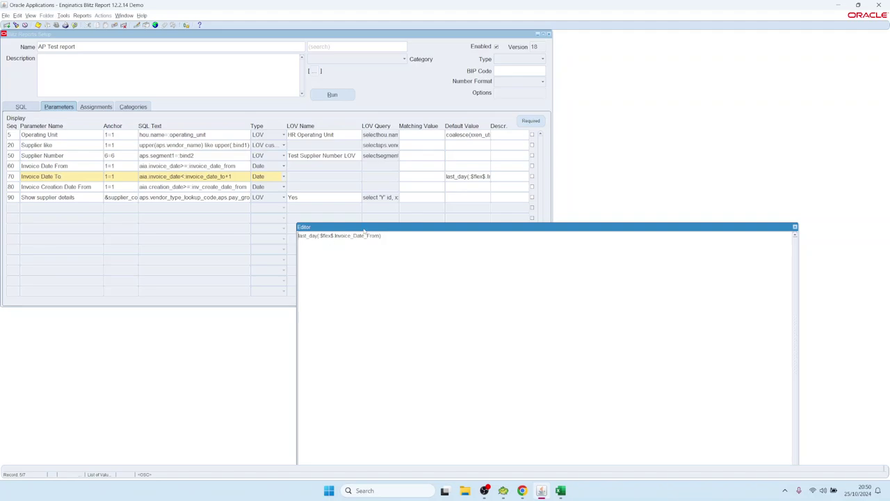
pyautogui.moveTo(366, 228); pyautogui.dragTo(380, 216)
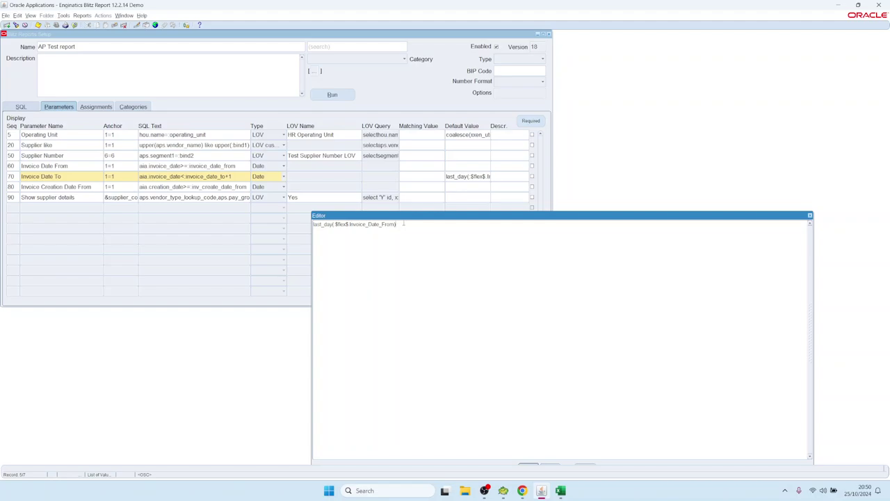
pyautogui.moveTo(404, 223); pyautogui.dragTo(274, 216)
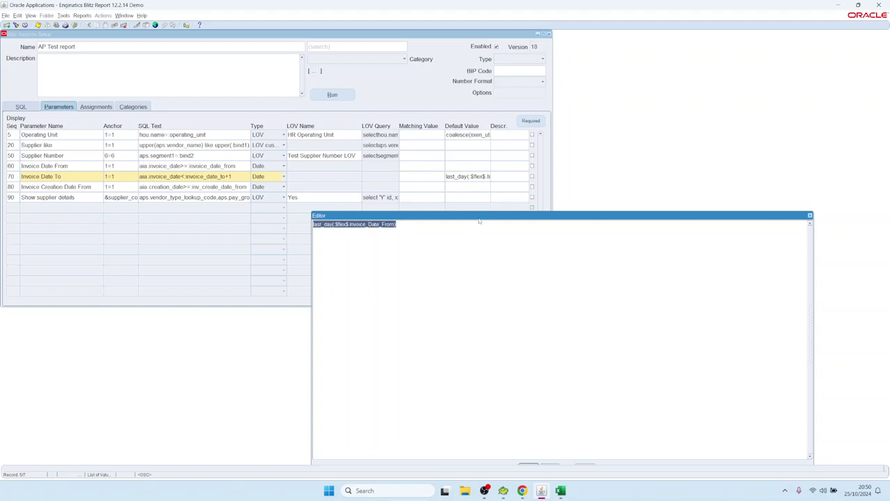
pyautogui.moveTo(480, 218); pyautogui.dragTo(468, 122)
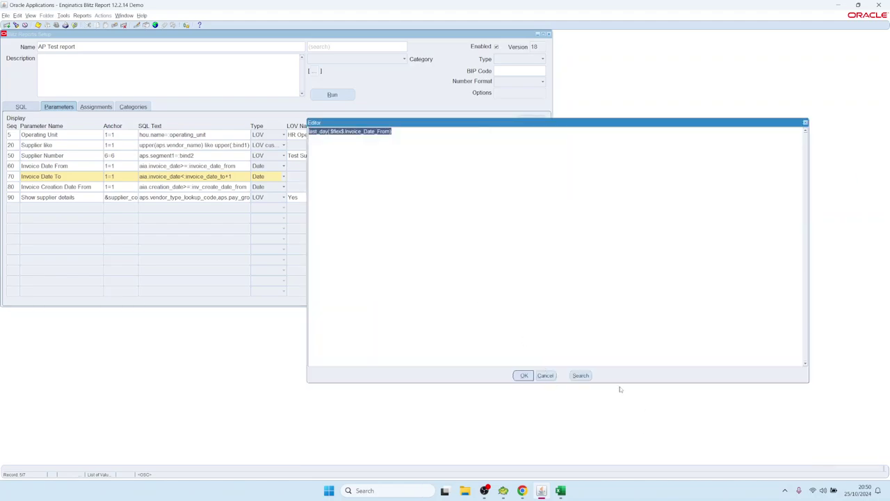
pyautogui.click(546, 375)
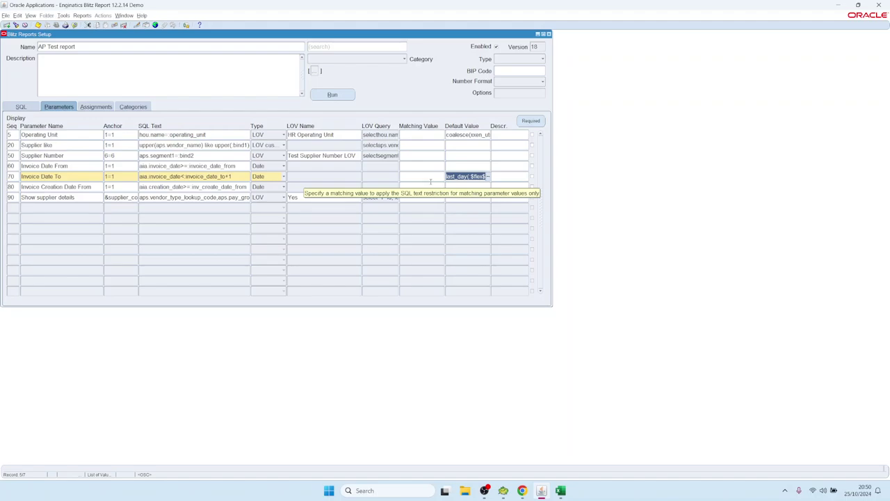
# Clear the default value of Invoice Date To, and set Invoice Date From to 01-SEP-2024 in the AP Test report's run window
pyautogui.press('Delete')
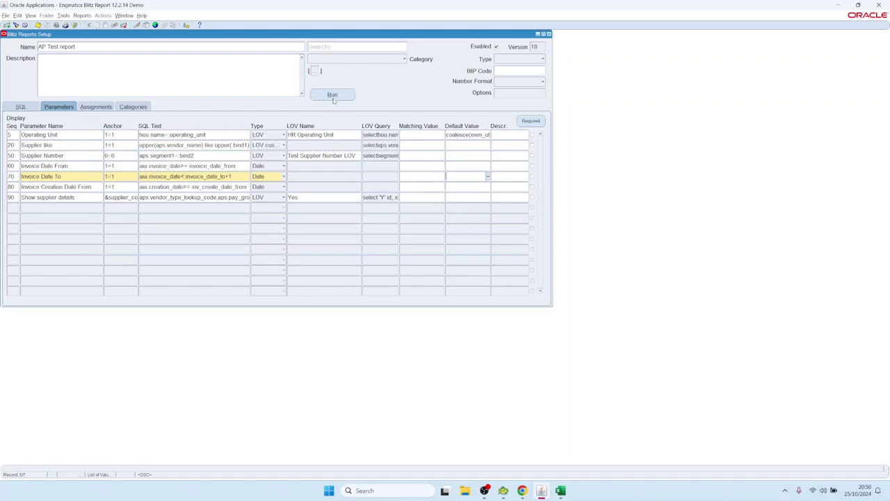
pyautogui.click(334, 97)
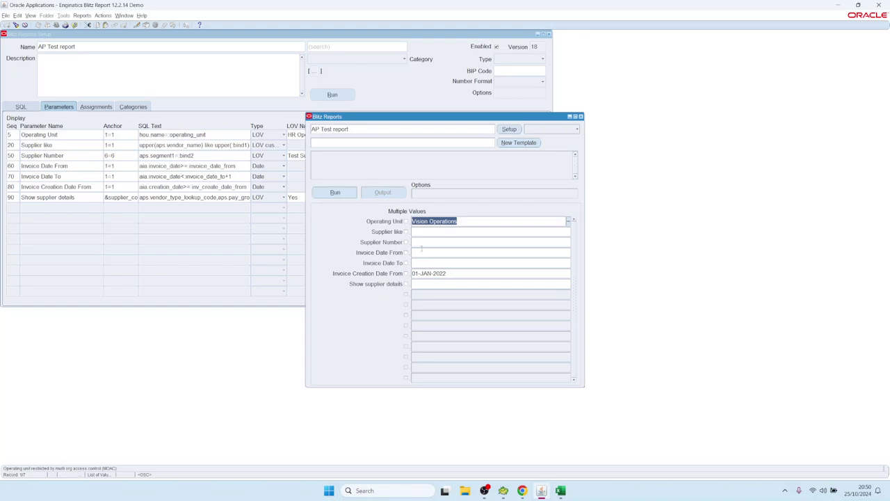
pyautogui.doubleClick(424, 253)
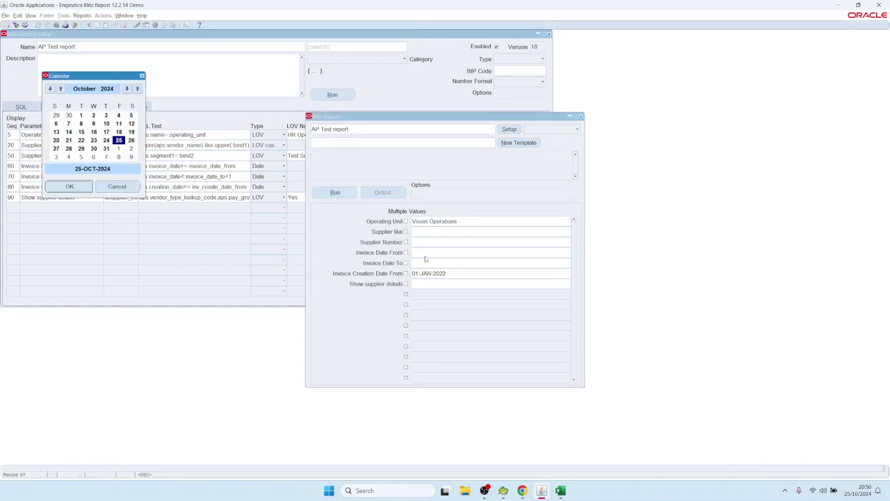
pyautogui.press('pageup')
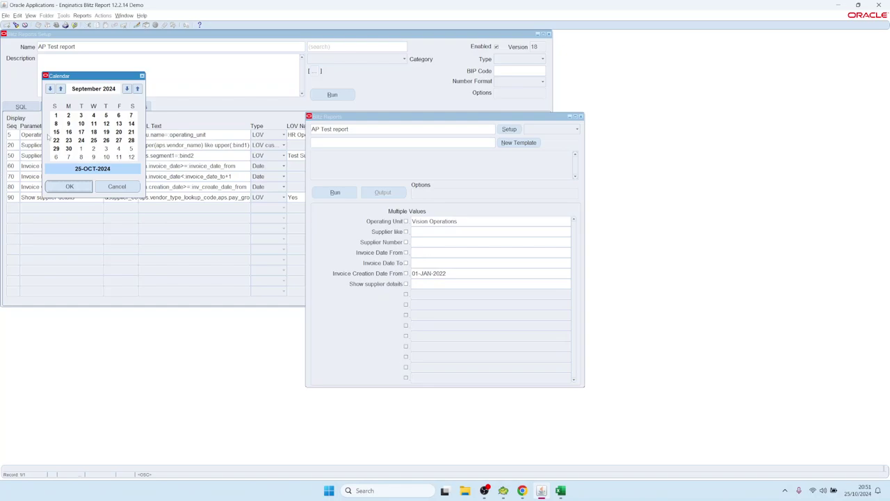
pyautogui.click(56, 115)
pyautogui.click(88, 186)
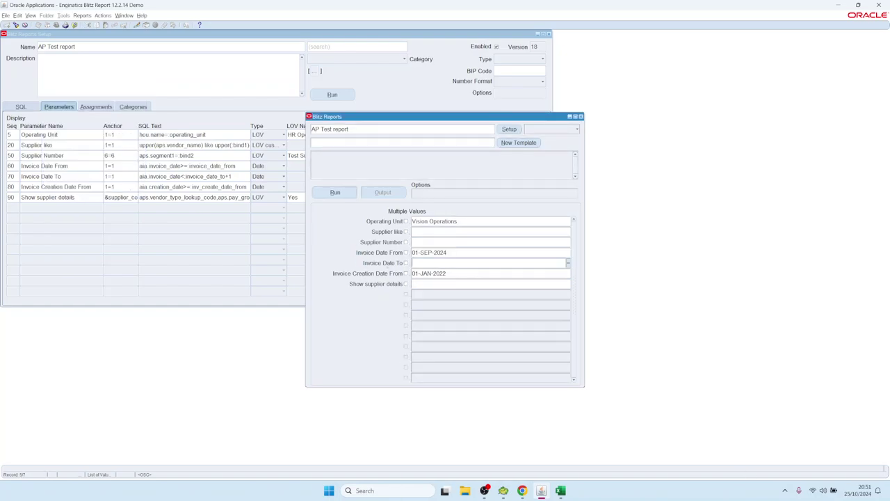
# Return to the report setup and enter last_day(:$flex$.invoice_date_from) as the default value of the Invoice Date To parameter
pyautogui.click(510, 129)
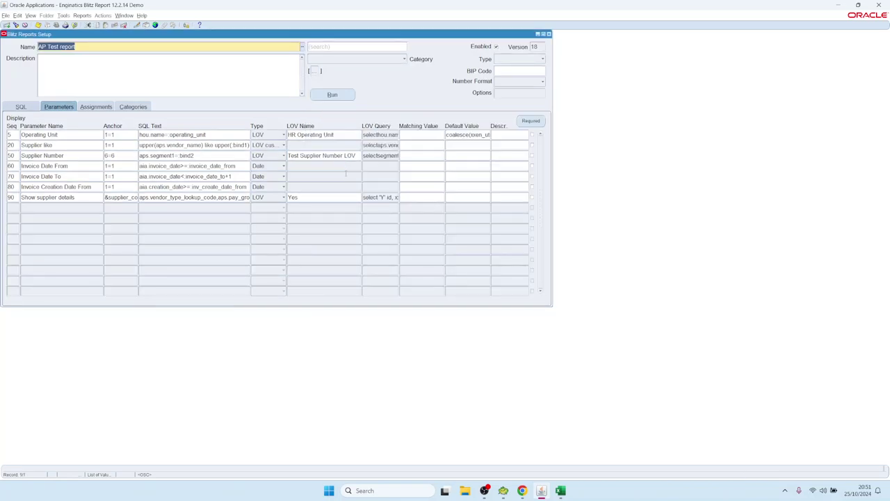
pyautogui.click(60, 165)
pyautogui.click(63, 177)
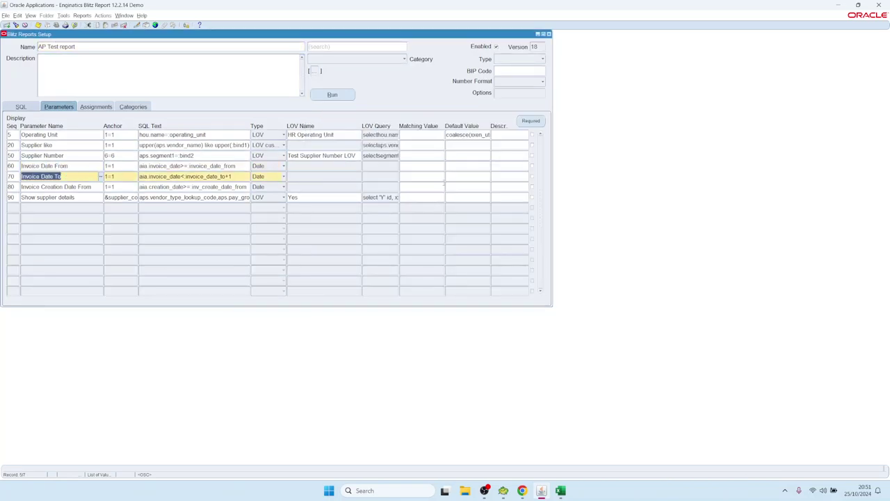
pyautogui.click(487, 176)
pyautogui.click(480, 167)
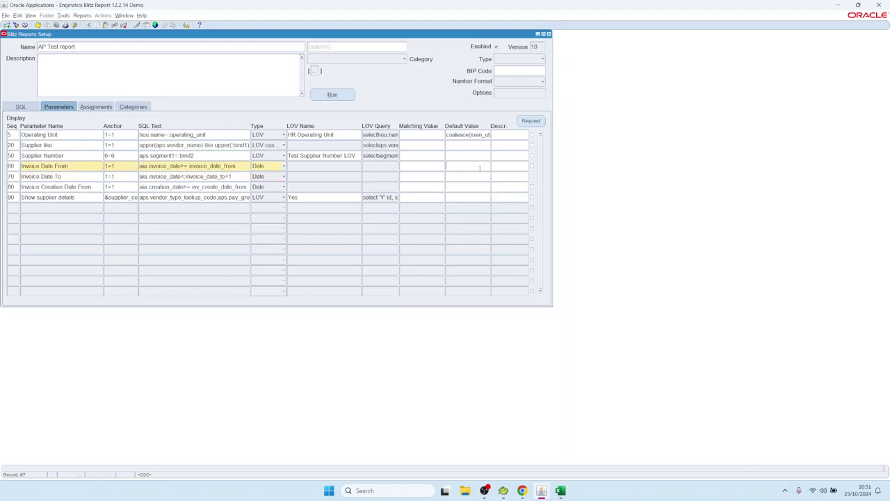
pyautogui.click(482, 176)
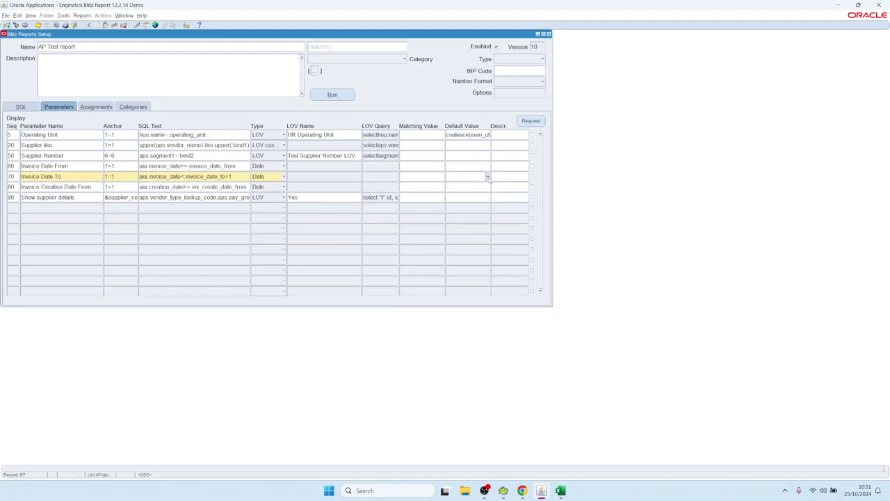
pyautogui.hotkey('ctrl', 'v')
# Review the Invoice Date To default value in the enlarged editor, highlighting the invoice_date_from reference
pyautogui.hotkey('ctrl', 'e')
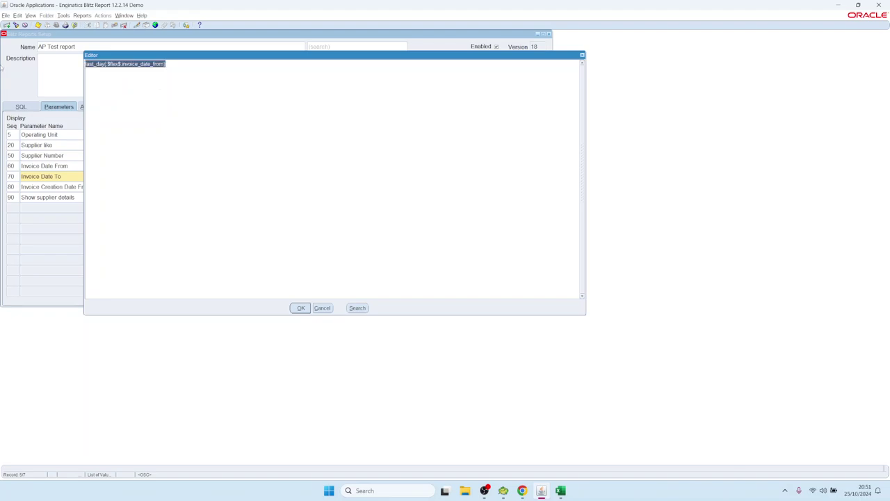
pyautogui.click(120, 64)
pyautogui.moveTo(128, 56); pyautogui.dragTo(232, 101)
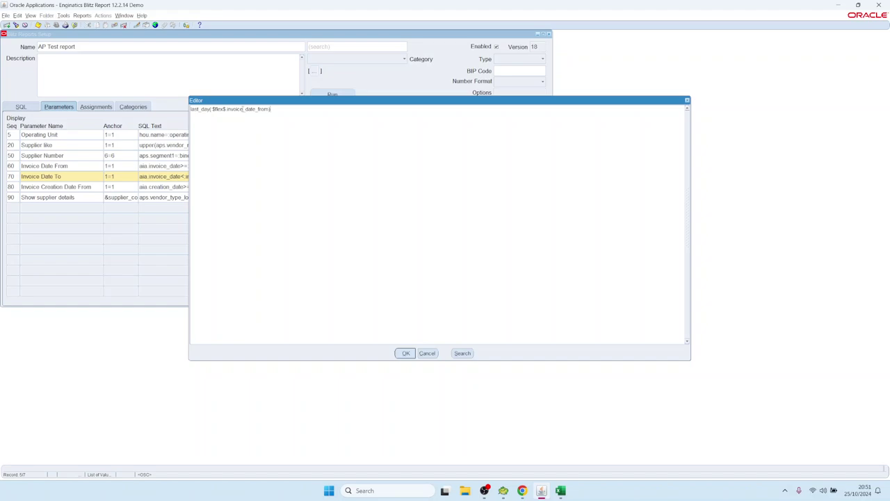
pyautogui.moveTo(242, 108); pyautogui.dragTo(262, 108)
pyautogui.click(406, 353)
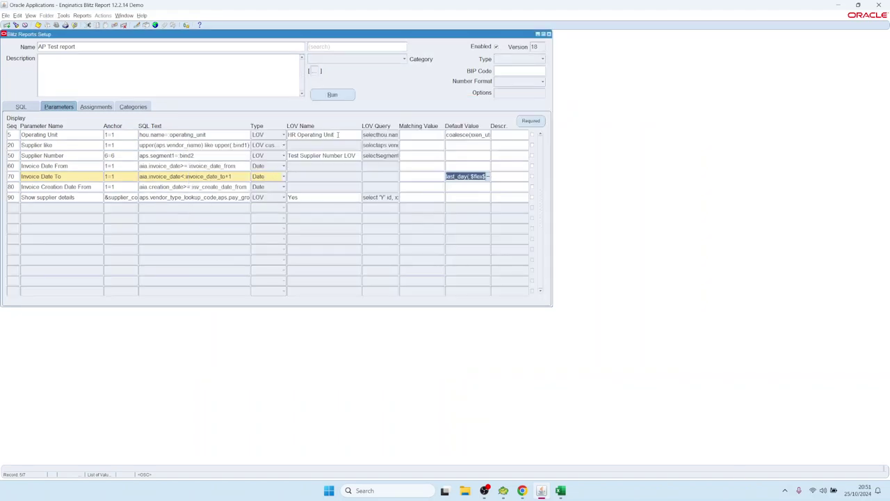
# Examine the custom LOV query of the Supplier like parameter, highlighting its operating_unit reference, and close it
pyautogui.click(63, 135)
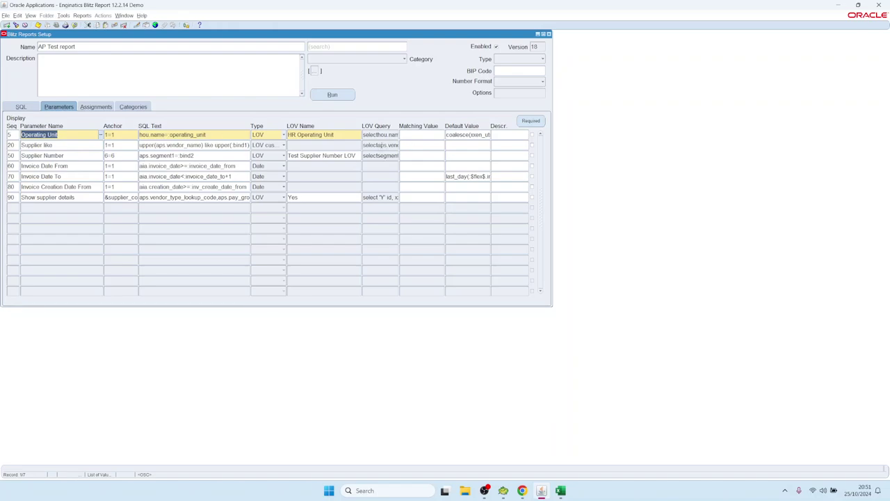
pyautogui.doubleClick(381, 145)
pyautogui.click(416, 228)
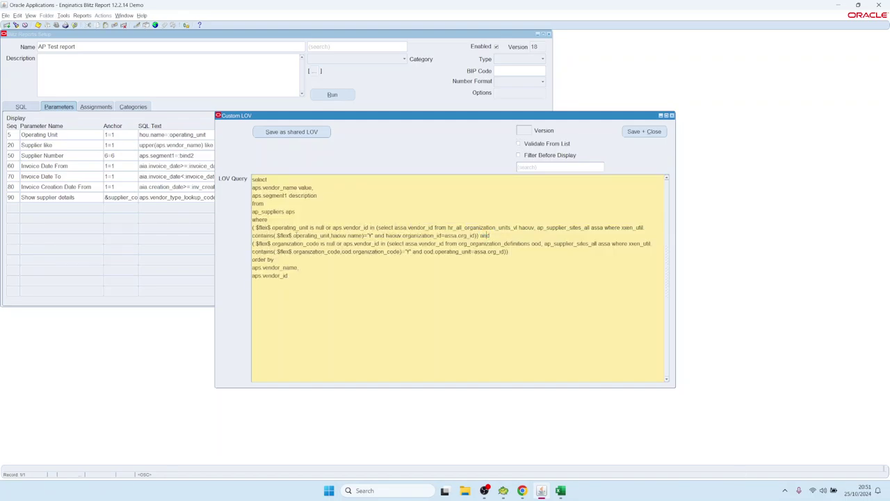
pyautogui.moveTo(293, 235); pyautogui.dragTo(331, 236)
pyautogui.click(644, 131)
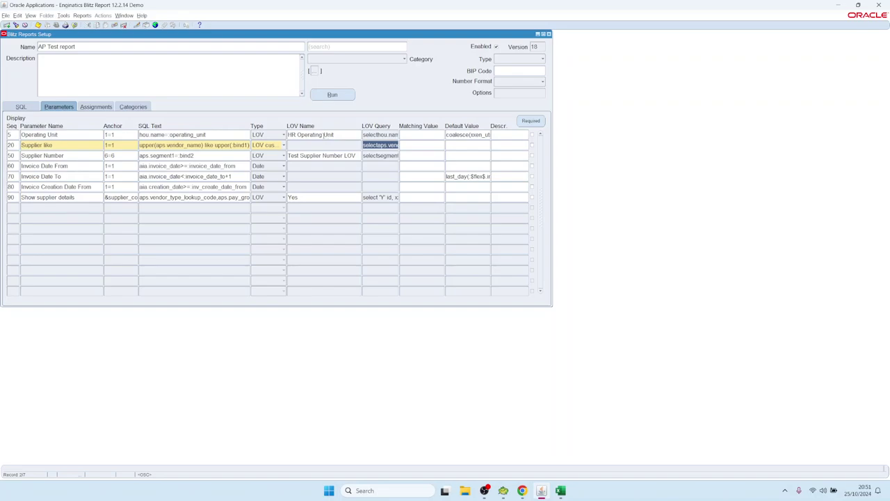
# Rewrite the Invoice Date To default value as select last_day(:$flex$.invoice_date_from) from dual
pyautogui.click(341, 135)
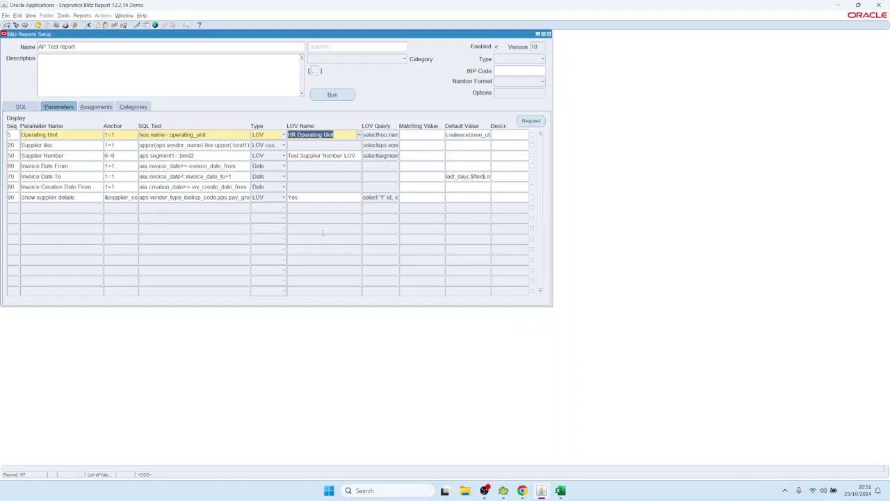
pyautogui.doubleClick(459, 176)
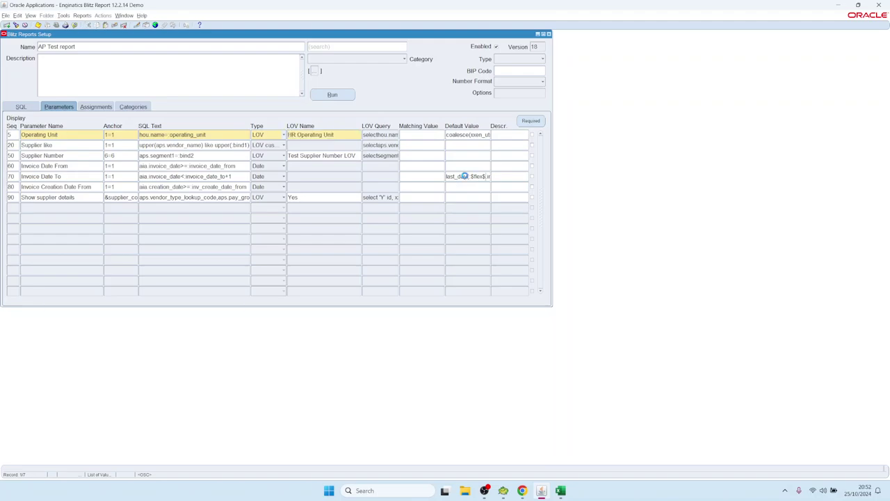
pyautogui.click(467, 177)
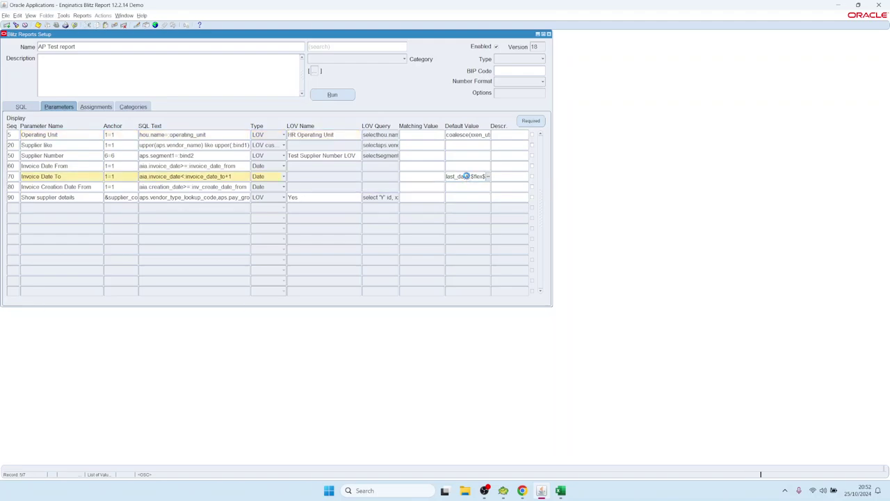
pyautogui.hotkey('ctrl', 'e')
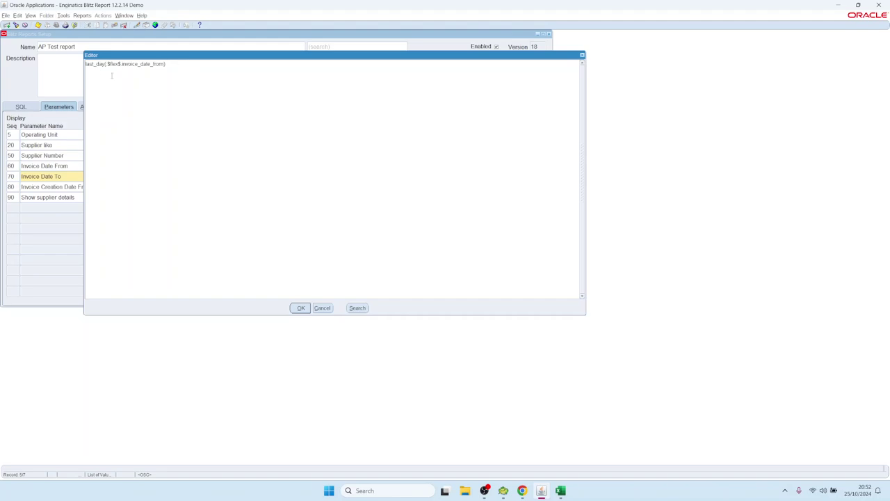
pyautogui.write('select ')
pyautogui.write(' from dual')
# Highlight the last_day(:$flex$.invoice_date_from) expression between select and from dual
pyautogui.hotkey('shift', 'Left')
pyautogui.hotkey('shift', 'Left')
pyautogui.hotkey('shift', 'Left')
pyautogui.hotkey('shift', 'Left')
pyautogui.hotkey('shift', 'Left')
pyautogui.hotkey('shift', 'Left')
pyautogui.hotkey('shift', 'Left')
pyautogui.hotkey('shift', 'Left')
pyautogui.hotkey('shift', 'Left')
pyautogui.hotkey('shift', 'Left')
pyautogui.hotkey('shift', 'Left')
pyautogui.hotkey('shift', 'Left')
pyautogui.hotkey('shift', 'Left')
pyautogui.hotkey('shift', 'Left')
pyautogui.hotkey('shift', 'Left')
pyautogui.hotkey('shift', 'Left')
pyautogui.hotkey('shift', 'Left')
pyautogui.hotkey('shift', 'Left')
pyautogui.hotkey('shift', 'Left')
pyautogui.hotkey('shift', 'Left')
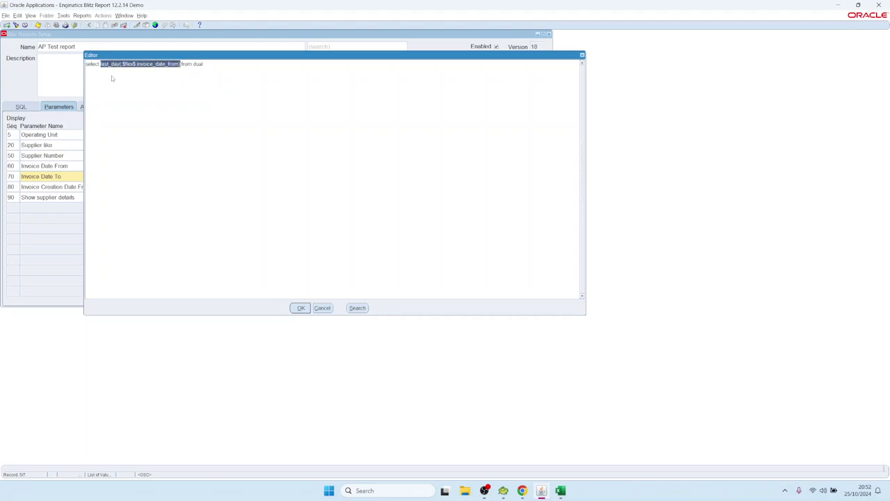
# Shorten the Invoice Date To default value to last_day(:$flex$.invoice_date_from), removing the select and from dual wrapper, and accept it
pyautogui.press('End')
pyautogui.hotkey('shift', 'Left')
pyautogui.hotkey('shift', 'Left')
pyautogui.hotkey('shift', 'Left')
pyautogui.hotkey('shift', 'Left')
pyautogui.hotkey('shift', 'Left')
pyautogui.hotkey('shift', 'Left')
pyautogui.hotkey('shift', 'Left')
pyautogui.hotkey('shift', 'Left')
pyautogui.hotkey('shift', 'Left')
pyautogui.hotkey('shift', 'Left')
pyautogui.hotkey('shift', 'Left')
pyautogui.hotkey('shift', 'Left')
pyautogui.hotkey('shift', 'Left')
pyautogui.hotkey('shift', 'Left')
pyautogui.hotkey('shift', 'Left')
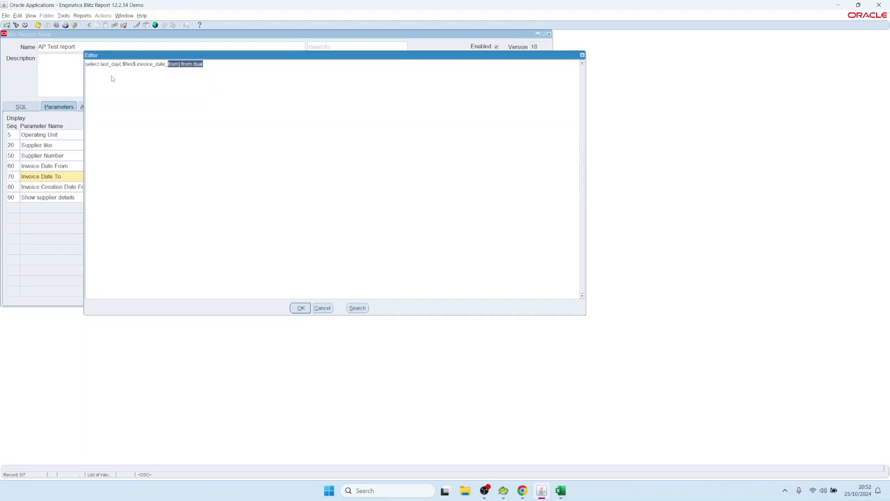
pyautogui.hotkey('shift', 'Right')
pyautogui.hotkey('shift', 'Right')
pyautogui.hotkey('shift', 'Right')
pyautogui.press('Delete')
pyautogui.press('Home')
pyautogui.hotkey('ctrl', 'shift', 'Right')
pyautogui.press('Delete')
pyautogui.click(299, 308)
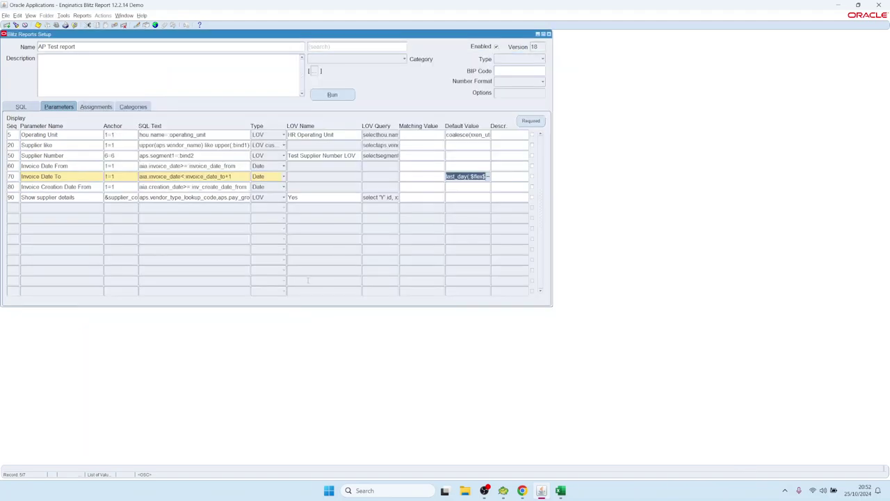
# Set the Invoice Date From default value to sysdate-1100, check both defaulted dates in the run form, and return to the setup
pyautogui.click(447, 167)
pyautogui.write('sys')
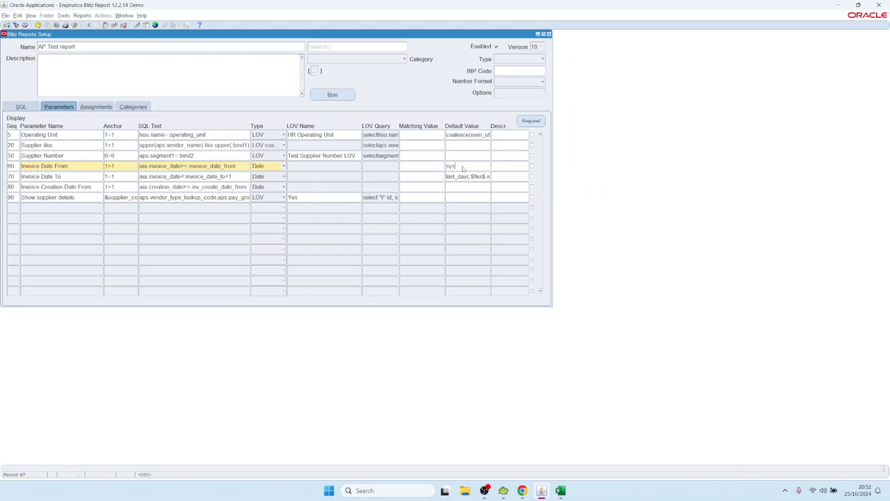
pyautogui.write('date-100')
pyautogui.hotkey('alt', 'r')
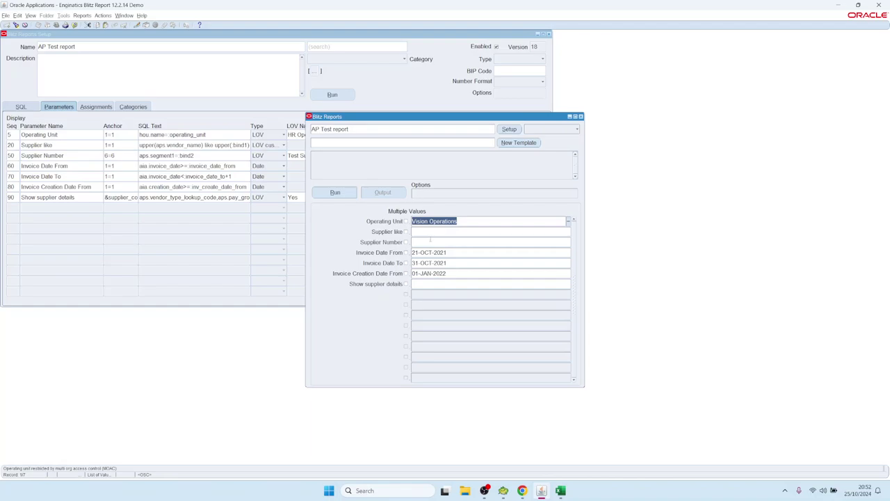
pyautogui.click(452, 252)
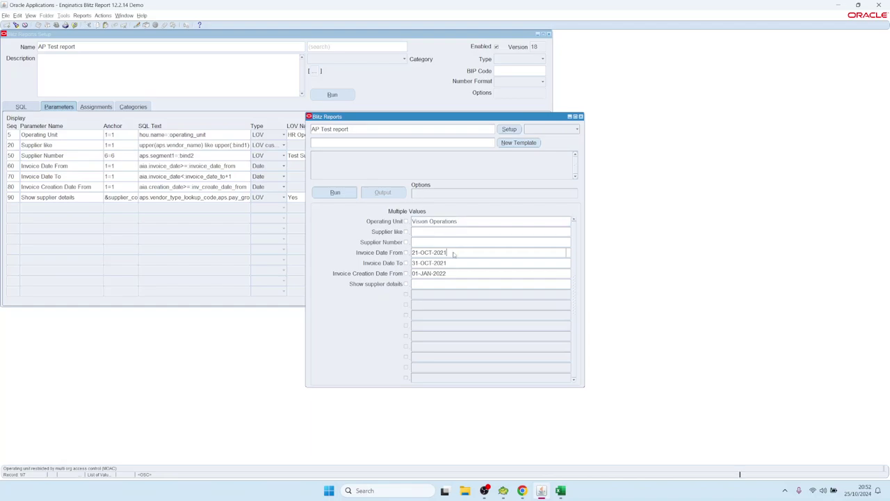
pyautogui.click(510, 129)
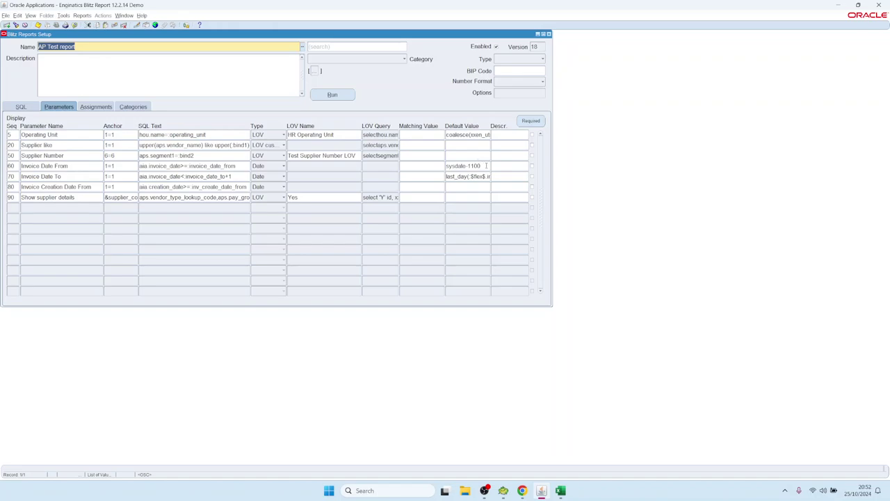
# Clear the Invoice Date From default value and select the Operating Unit default value
pyautogui.click(487, 166)
pyautogui.press('Delete')
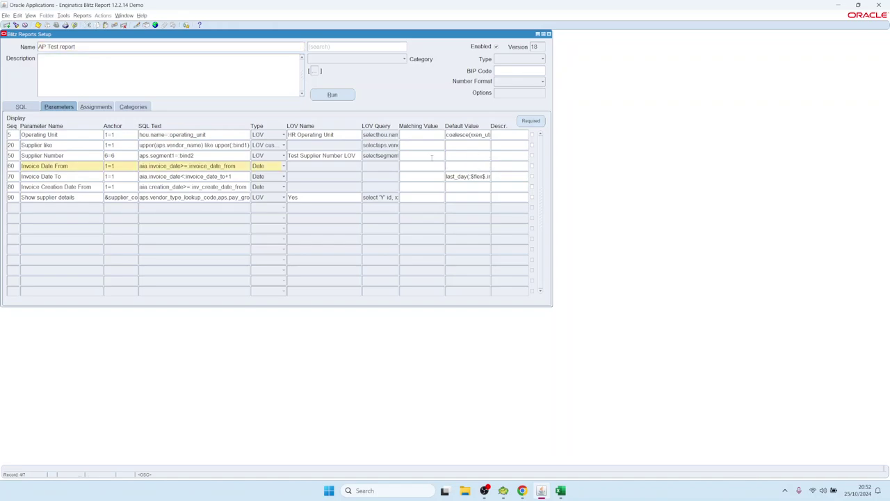
pyautogui.click(471, 145)
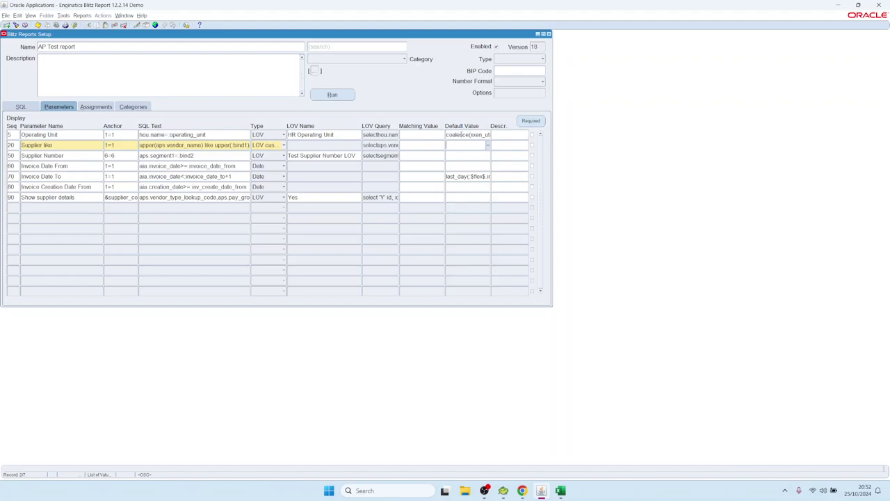
pyautogui.click(461, 134)
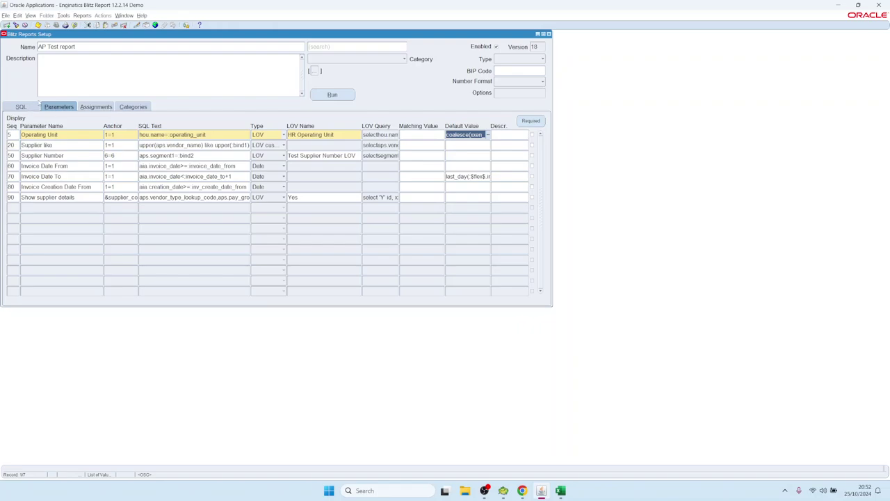
# Open the AP Suppliers report in the setup window, saving the changes to AP Test report
pyautogui.click(68, 46)
pyautogui.hotkey('ctrl', 'l')
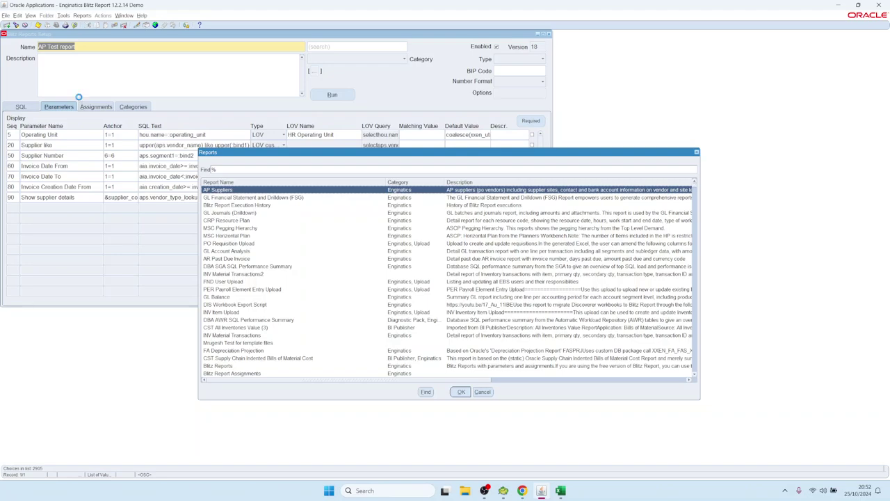
pyautogui.write('ap')
pyautogui.press('Return')
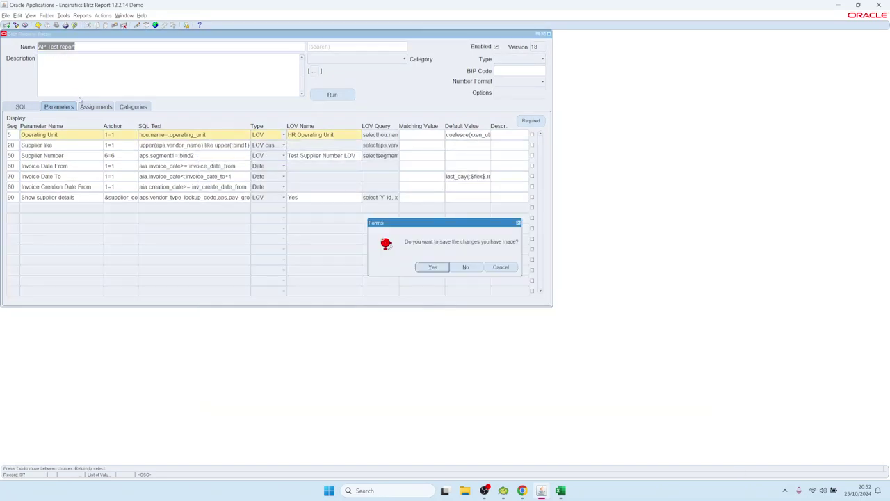
pyautogui.click(433, 267)
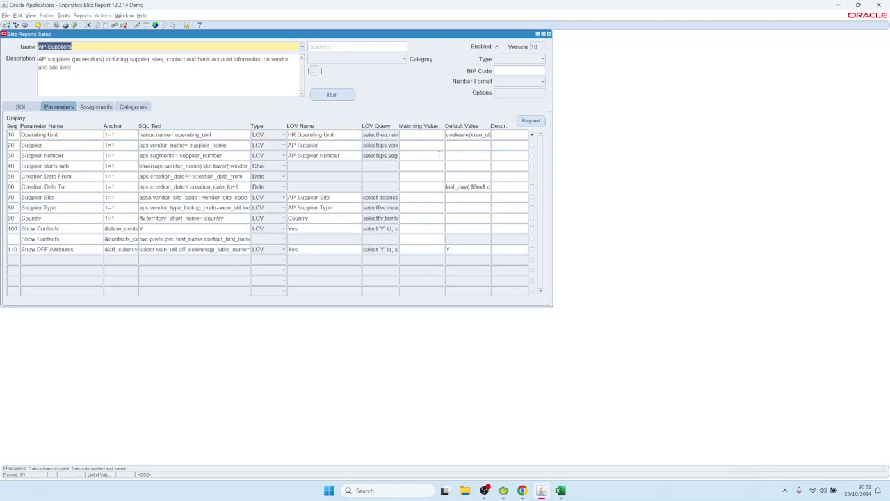
# Search the report list for ap and open the AP Invoices and Lines report
pyautogui.hotkey('ctrl', 'l')
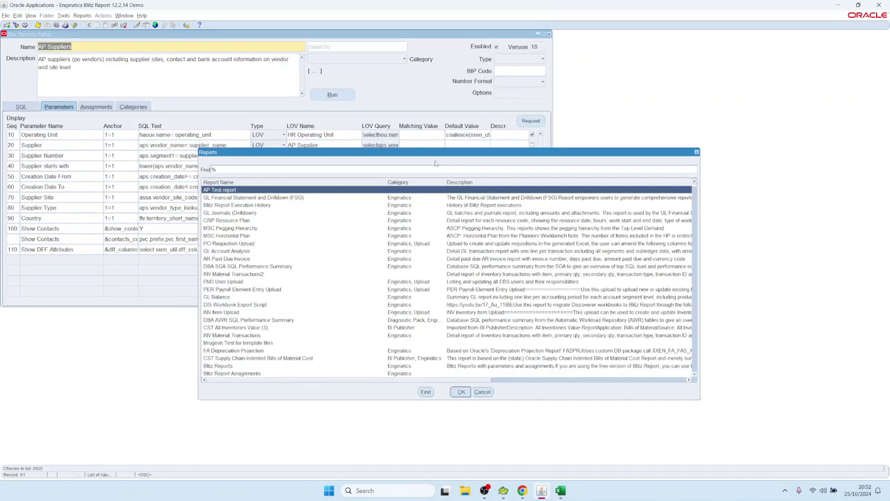
pyautogui.write('ap')
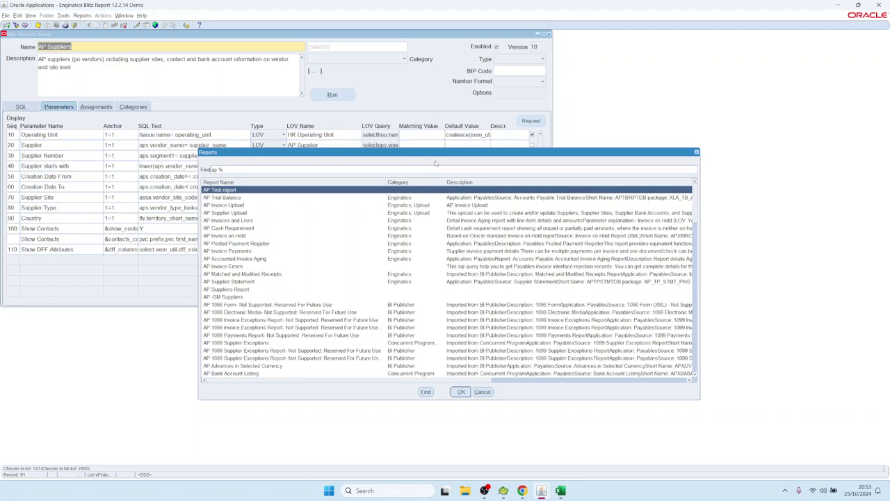
pyautogui.press('Down')
pyautogui.press('Down')
pyautogui.press('Down')
pyautogui.press('Down')
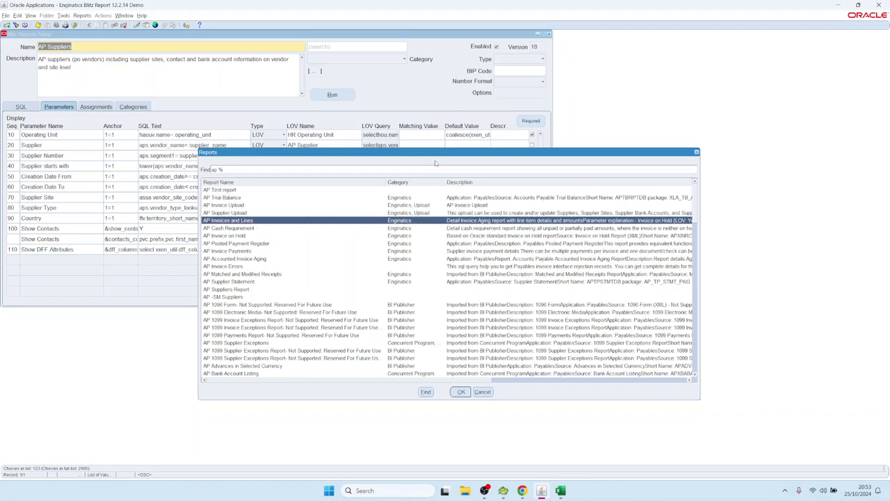
pyautogui.press('Return')
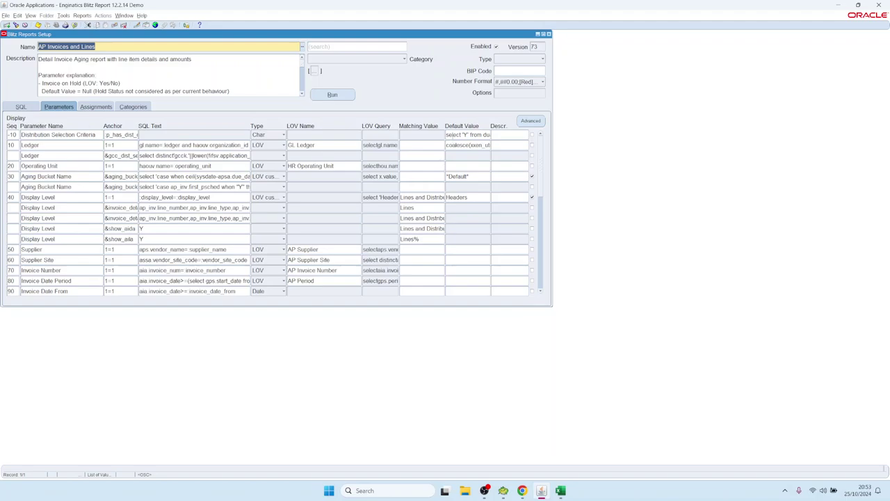
# Open the Distribution Selection Criteria default value in the enlarged editor and move the editor clear of the parameter names
pyautogui.click(472, 134)
pyautogui.click(461, 135)
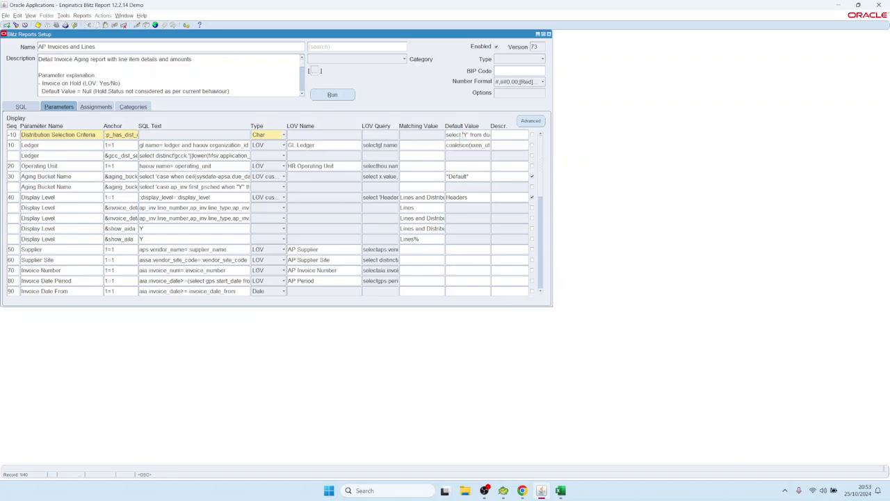
pyautogui.hotkey('ctrl', 'e')
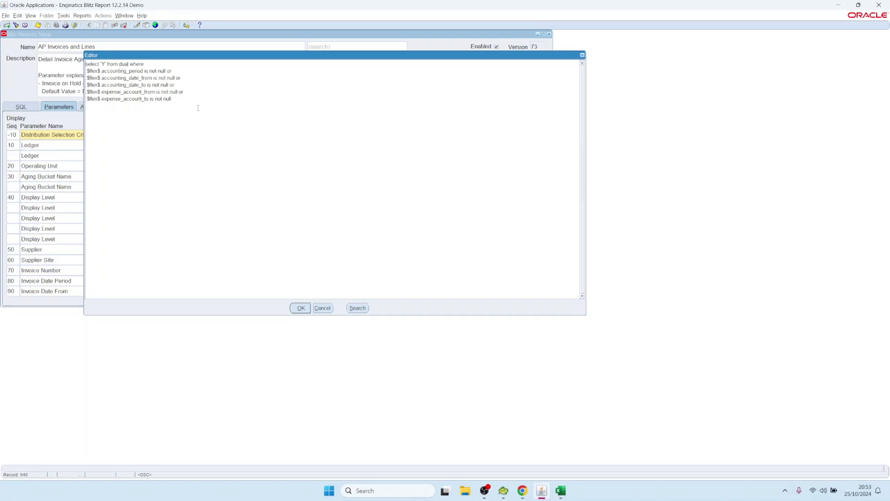
pyautogui.hotkey('ctrl', 'a')
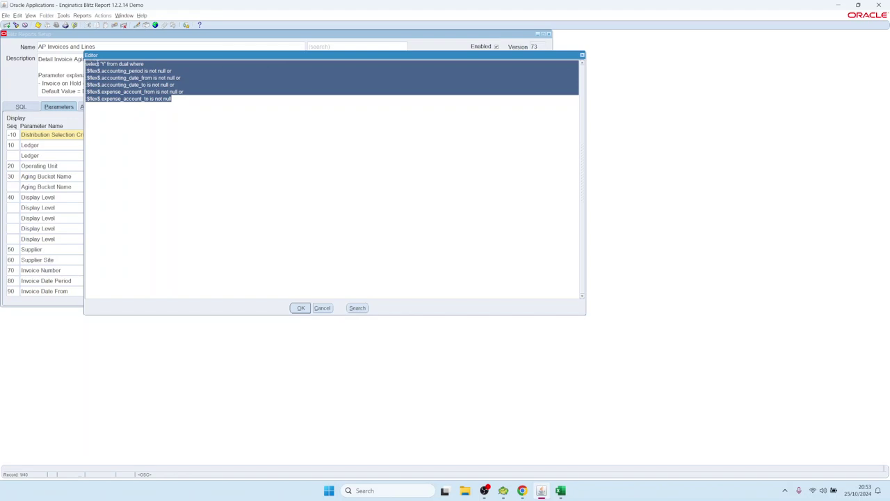
pyautogui.click(93, 63)
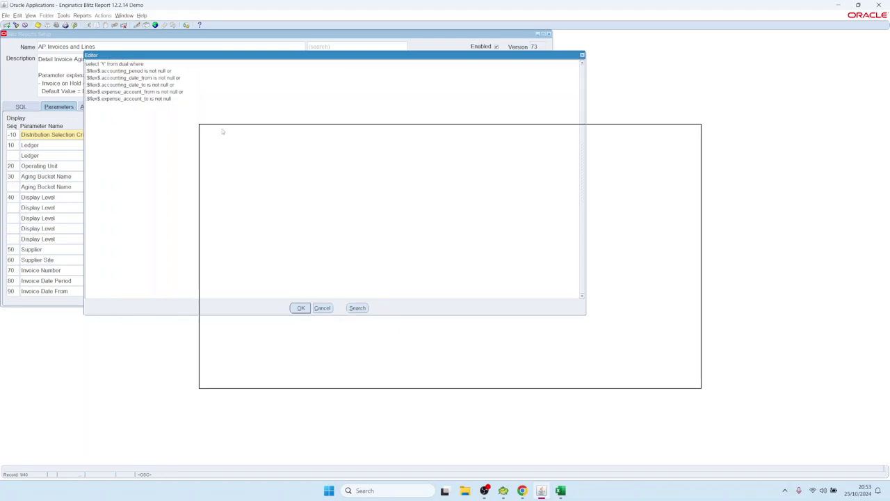
pyautogui.moveTo(223, 131); pyautogui.dragTo(242, 122)
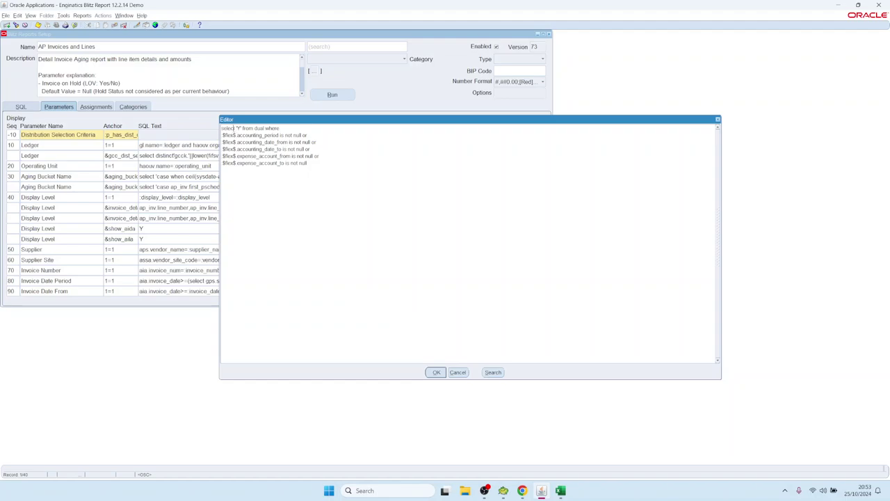
# Highlight the select 'Y' from dual where line and the $flex$ conditions below it, and close the editor without changes
pyautogui.doubleClick(238, 128)
pyautogui.click(239, 128)
pyautogui.moveTo(291, 128); pyautogui.dragTo(193, 129)
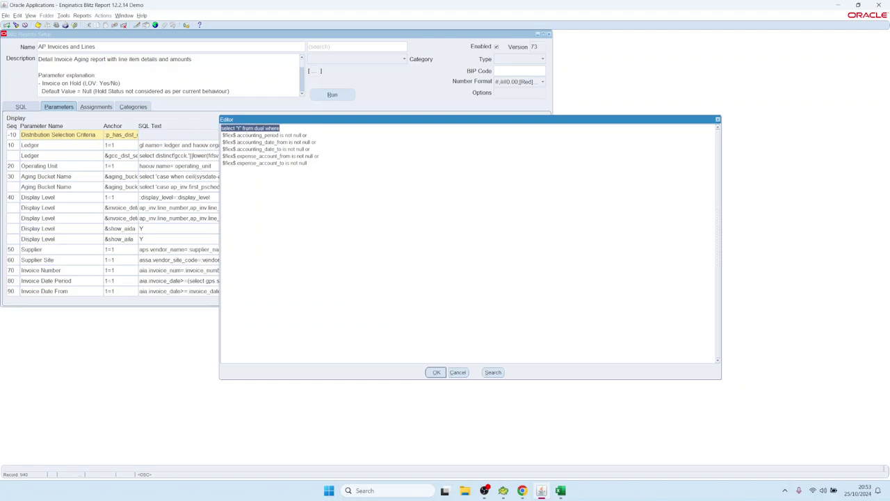
pyautogui.click(236, 128)
pyautogui.moveTo(230, 135); pyautogui.dragTo(348, 174)
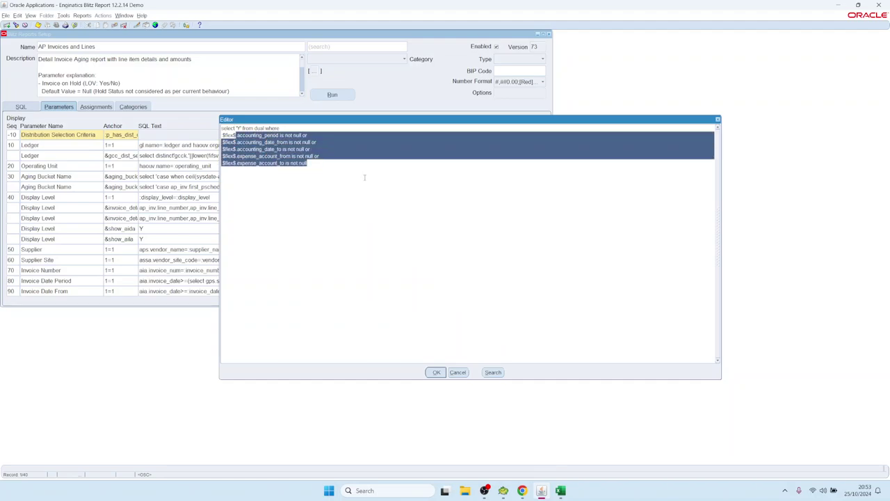
pyautogui.click(354, 342)
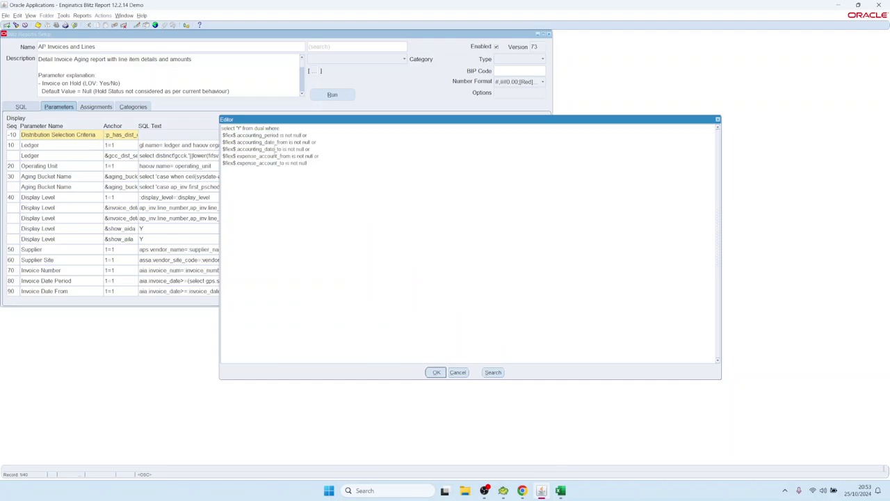
pyautogui.click(460, 373)
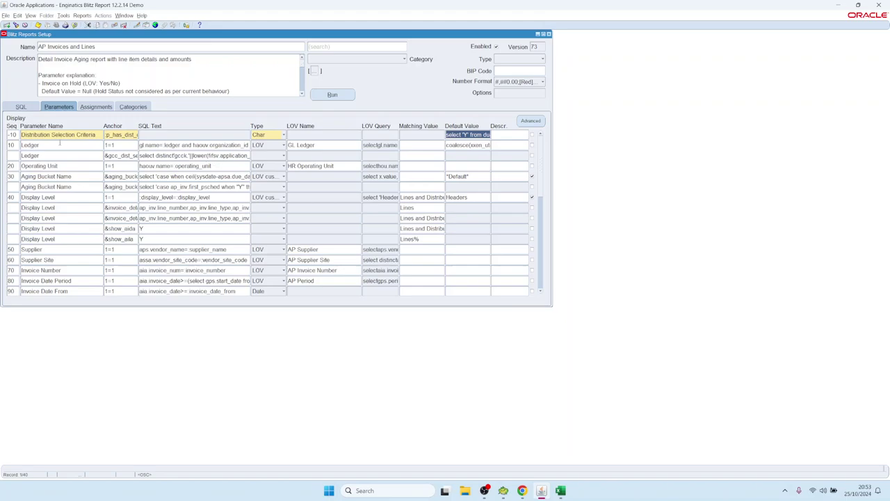
# Select the Distribution Selection Criteria sequence number, check which parameters the AP Invoices and Lines run form offers, and return to the setup
pyautogui.click(11, 135)
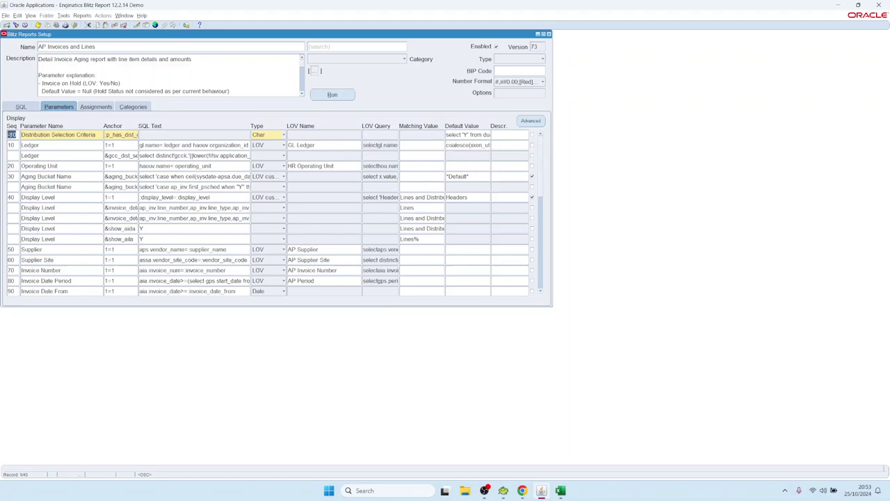
pyautogui.click(332, 95)
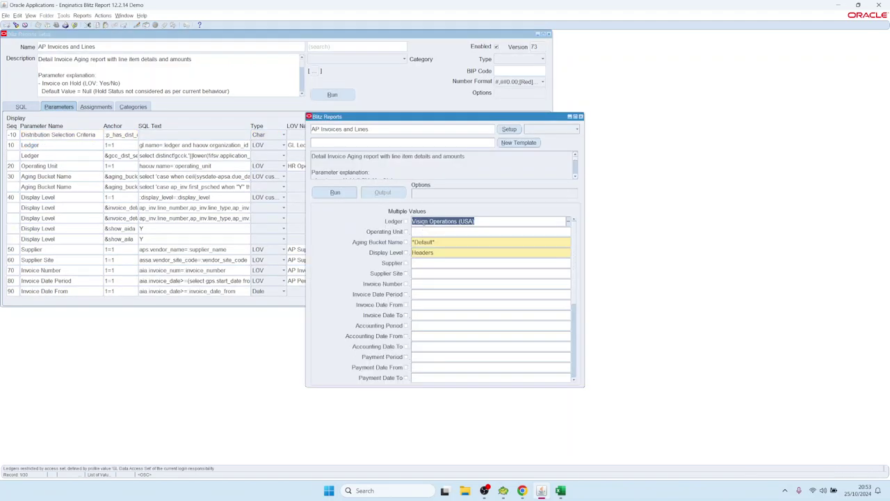
pyautogui.click(509, 129)
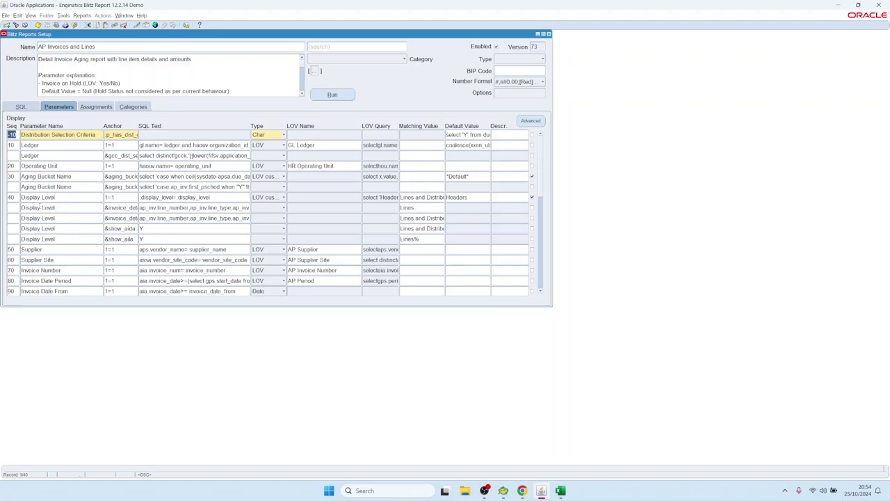
# Compare the display sequence of the two Ledger rows, the Display Level row and Distribution Selection Criteria
pyautogui.click(14, 156)
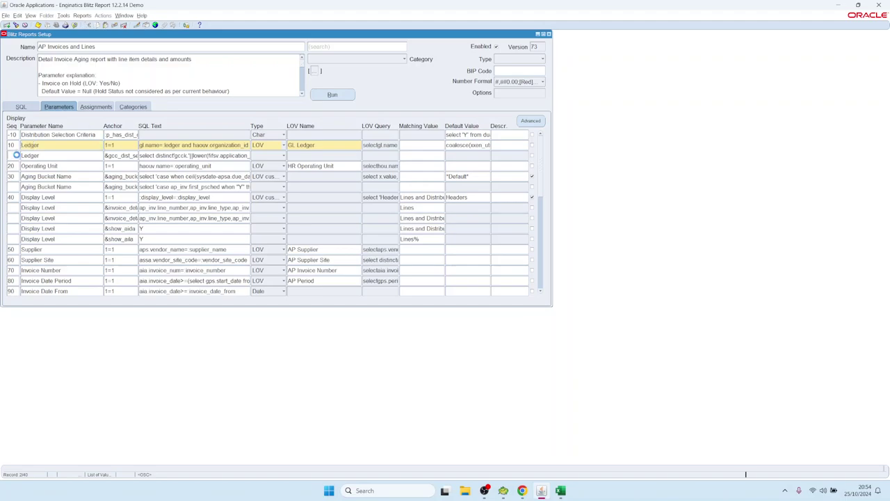
pyautogui.click(18, 154)
pyautogui.click(34, 144)
pyautogui.click(49, 199)
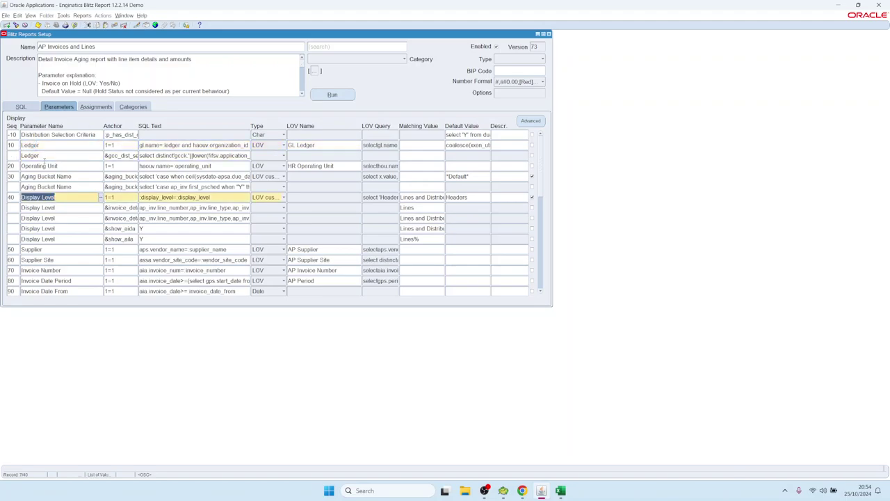
pyautogui.click(46, 156)
pyautogui.moveTo(140, 156); pyautogui.dragTo(33, 145)
pyautogui.click(33, 145)
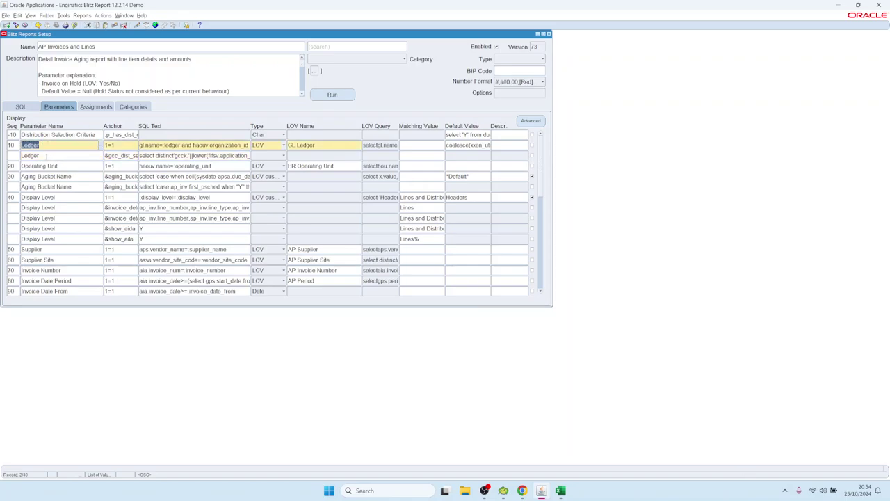
pyautogui.click(34, 155)
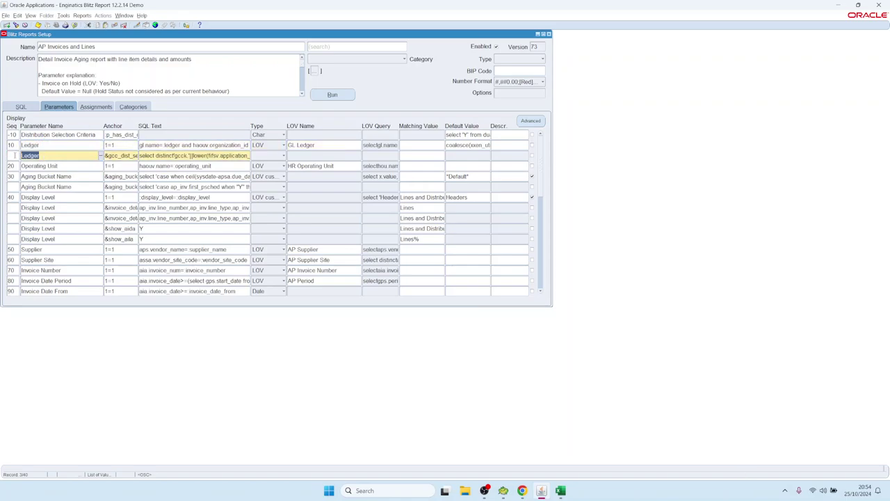
pyautogui.click(11, 135)
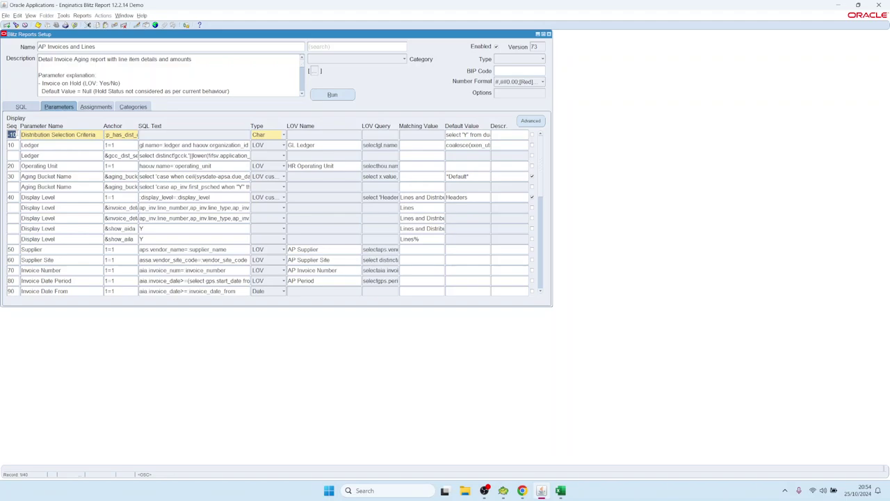
pyautogui.write('10')
# Compare the SQL Text of the Display Level parameter's main row with the additional Display Level rows below it
pyautogui.click(162, 197)
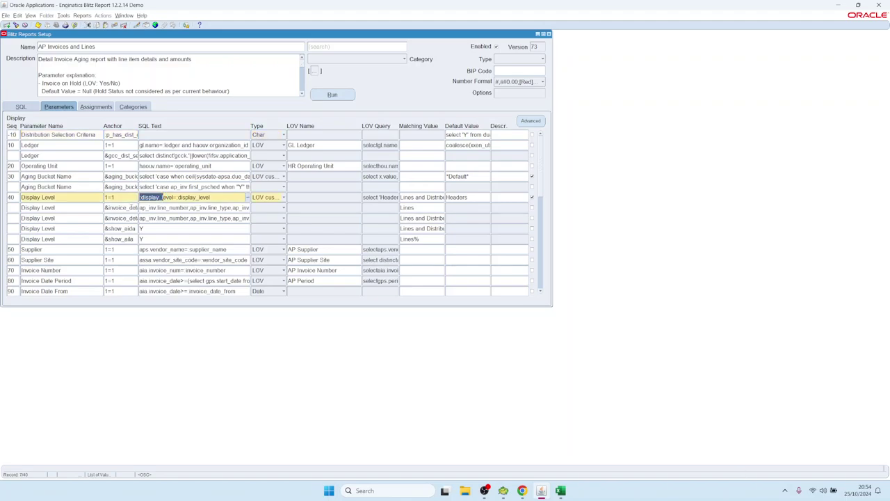
pyautogui.click(149, 208)
pyautogui.click(153, 218)
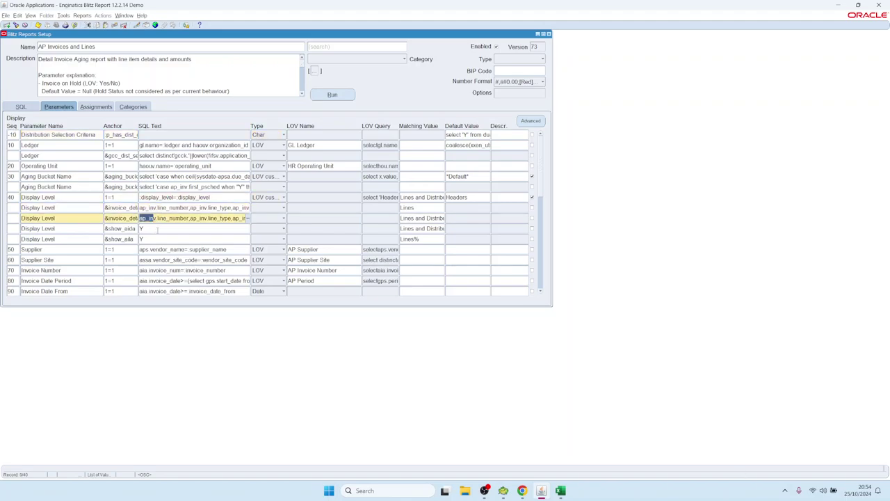
pyautogui.click(158, 229)
# Check the display sequence fields of the additional Display Level rows against that of the main Display Level row
pyautogui.click(12, 207)
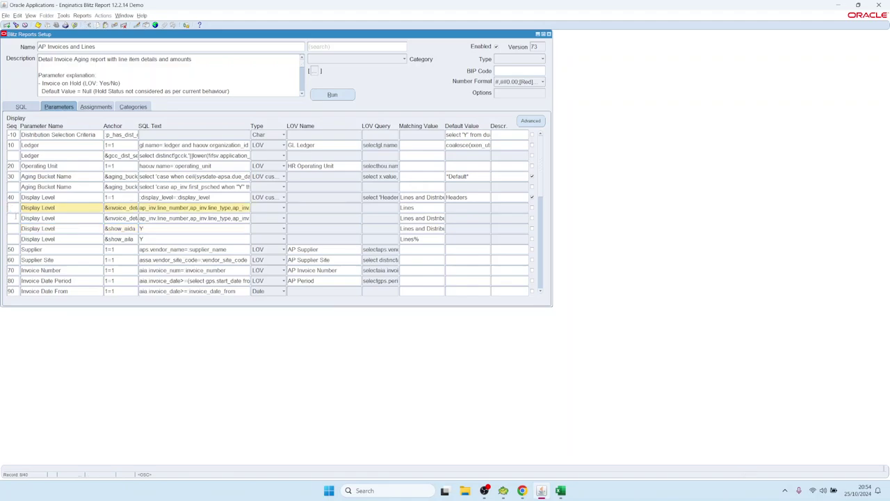
pyautogui.click(13, 217)
pyautogui.click(13, 228)
pyautogui.click(13, 239)
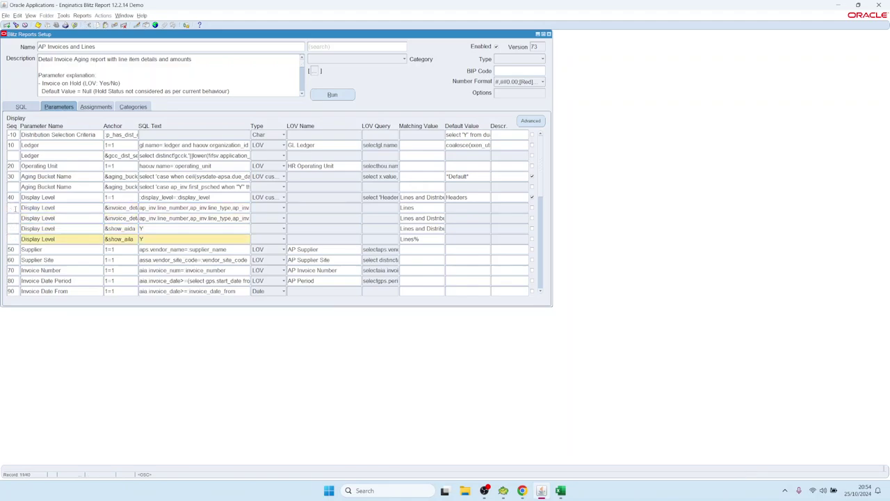
pyautogui.click(15, 208)
pyautogui.click(11, 197)
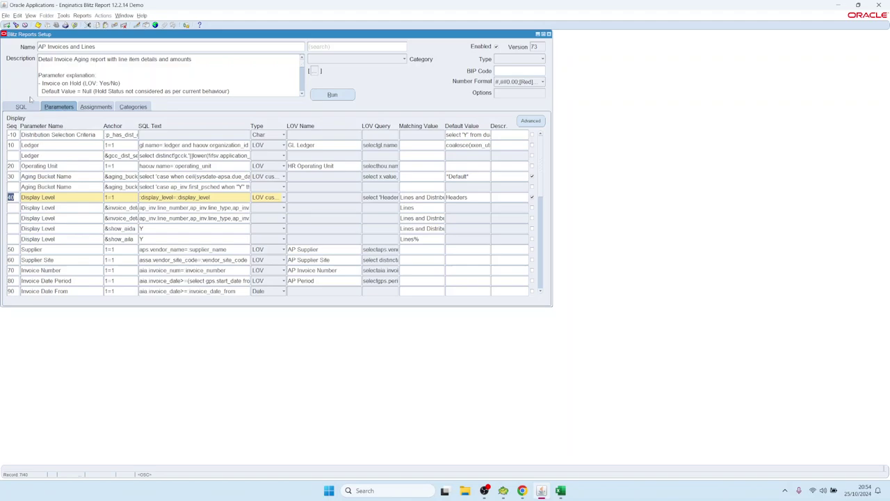
# Find reports matching a%, load AP Test report into the setup and show its parameters
pyautogui.click(30, 108)
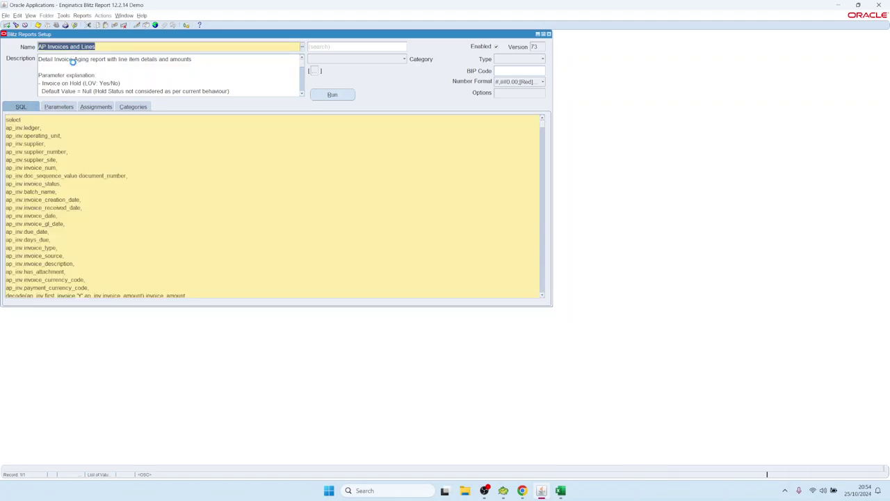
pyautogui.hotkey('ctrl', 'l')
pyautogui.write('a%')
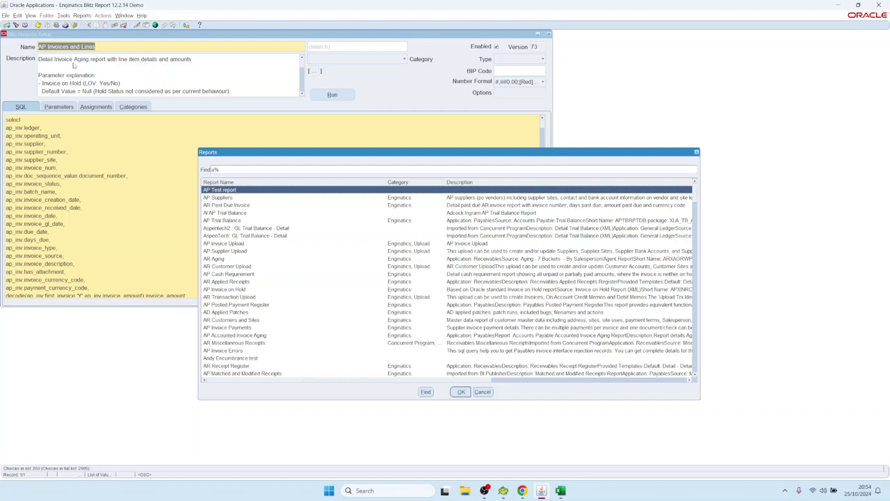
pyautogui.press('Return')
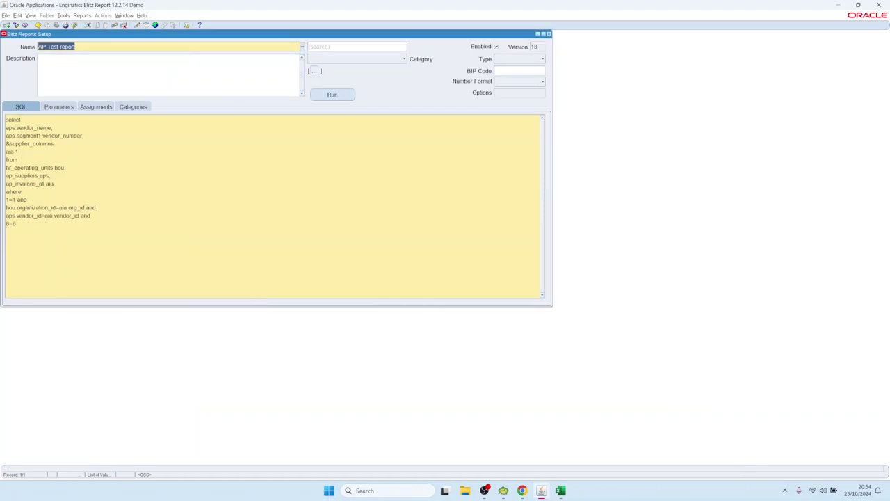
pyautogui.click(56, 110)
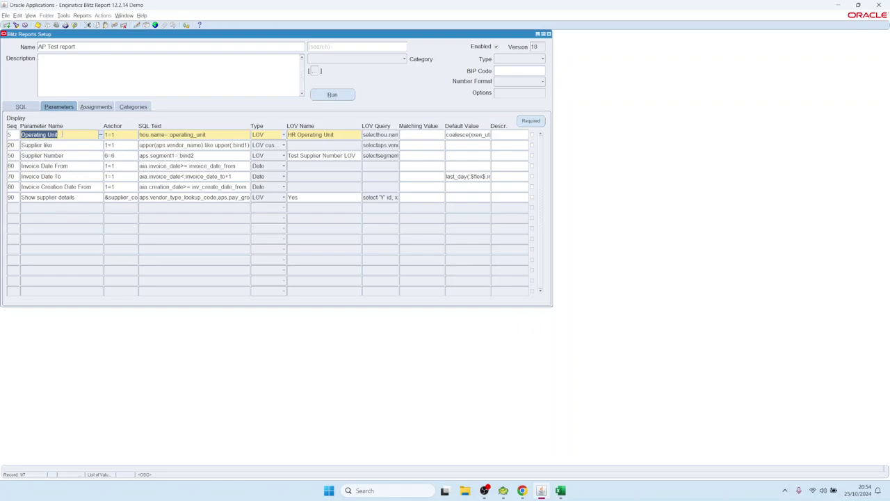
# Insert a parameter named ewewg with SQL text rerwef below Operating Unit and save the report
pyautogui.press('End')
pyautogui.hotkey('ctrl', 'Down')
pyautogui.write('ow')
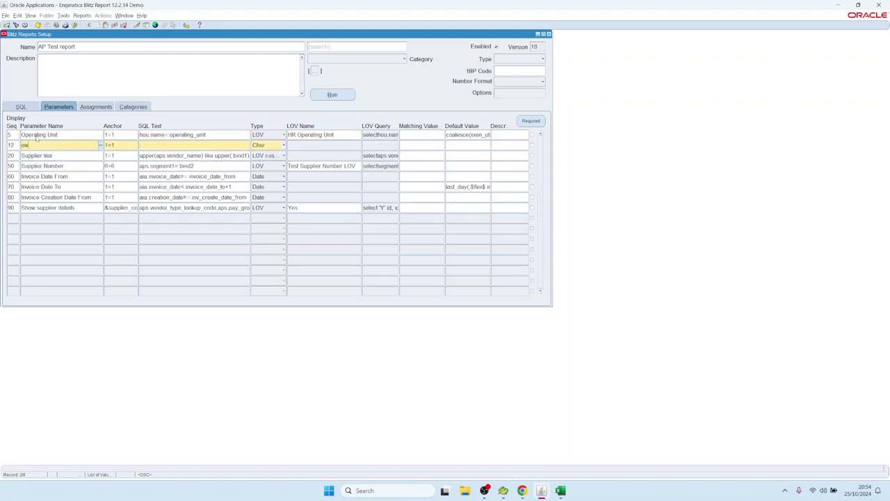
pyautogui.write('owqrenwef')
pyautogui.click(84, 164)
pyautogui.hotkey('ctrl', 's')
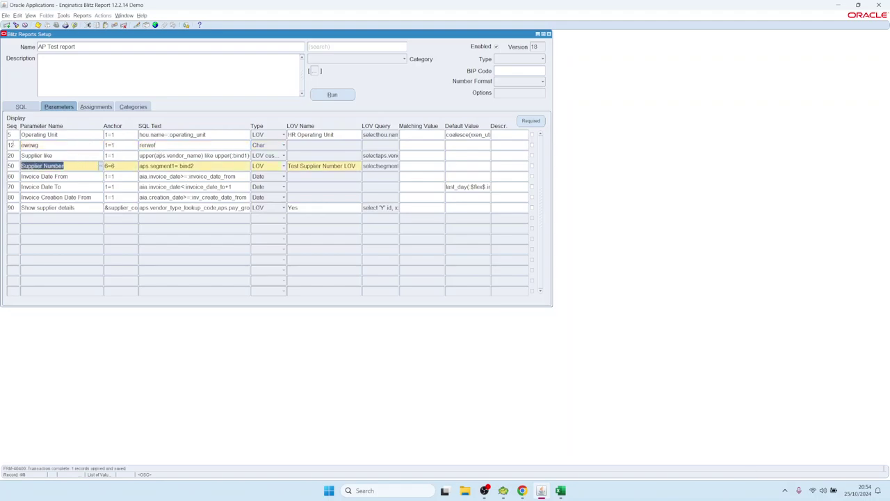
# Insert a parameter named werwe with SQL text wewt below the ewewg parameter and save the report
pyautogui.click(11, 144)
pyautogui.click(40, 145)
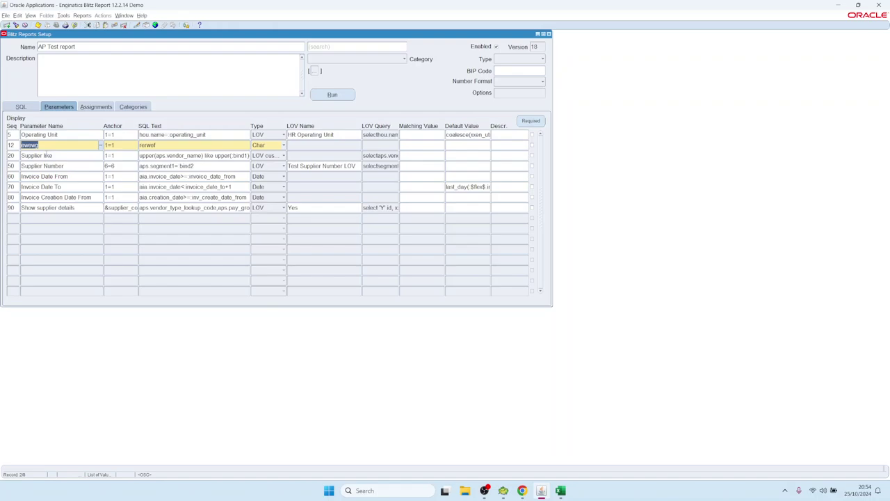
pyautogui.hotkey('ctrl', 'Down')
pyautogui.write('werwe')
pyautogui.click(166, 155)
pyautogui.write('we')
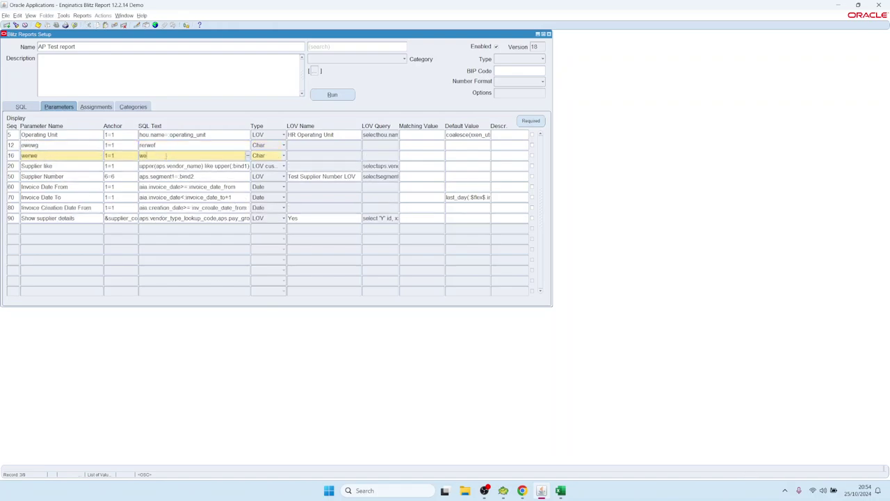
pyautogui.write('wt')
pyautogui.click(42, 166)
pyautogui.hotkey('ctrl', 's')
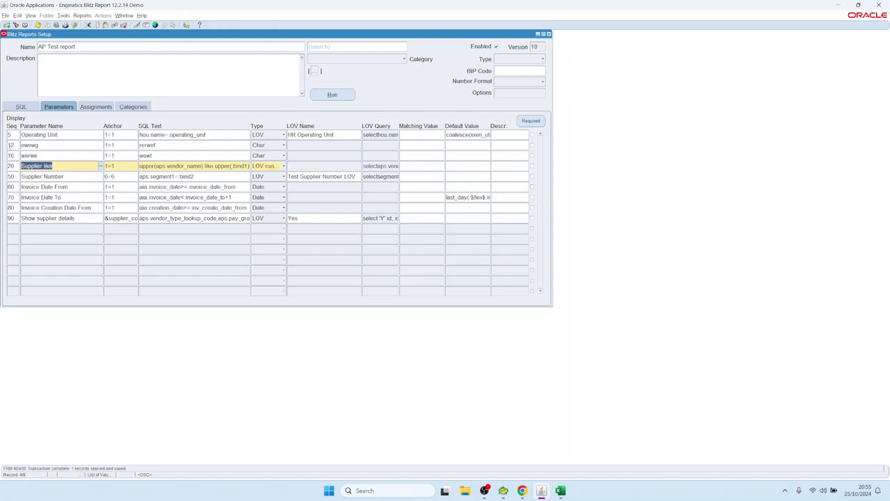
# Compare the display sequence numbers of the werwe and Supplier like parameters
pyautogui.click(12, 155)
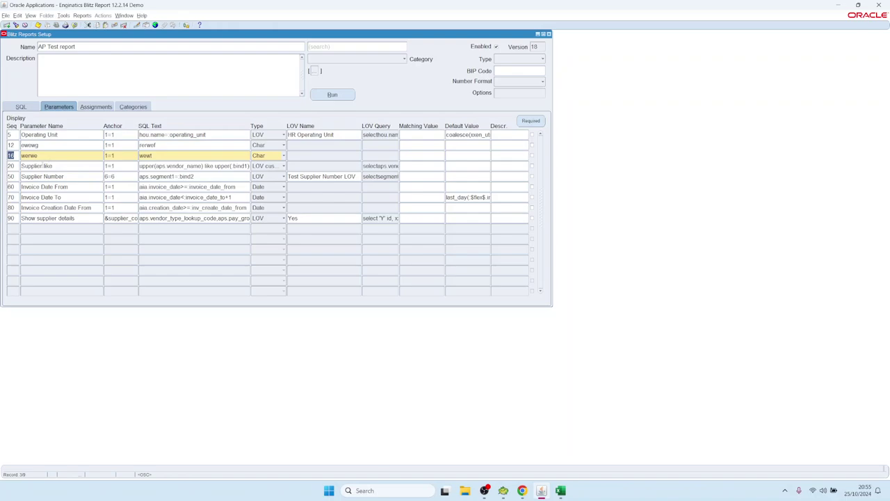
pyautogui.click(12, 166)
pyautogui.click(13, 156)
pyautogui.click(12, 165)
pyautogui.click(14, 156)
pyautogui.click(12, 165)
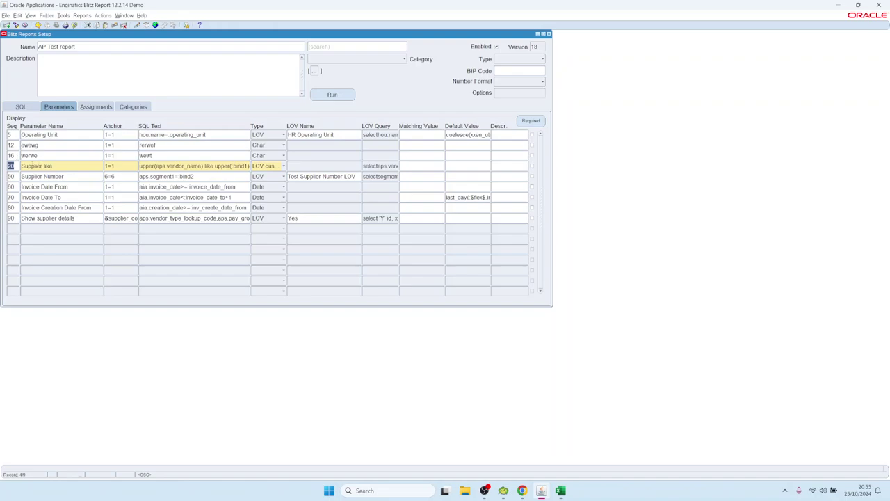
# Resequence the parameters of AP Test report
pyautogui.click(46, 156)
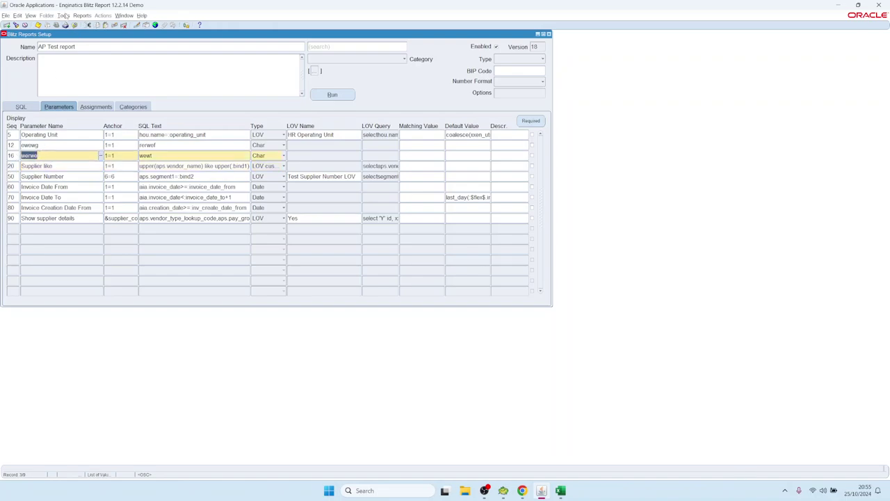
pyautogui.click(63, 16)
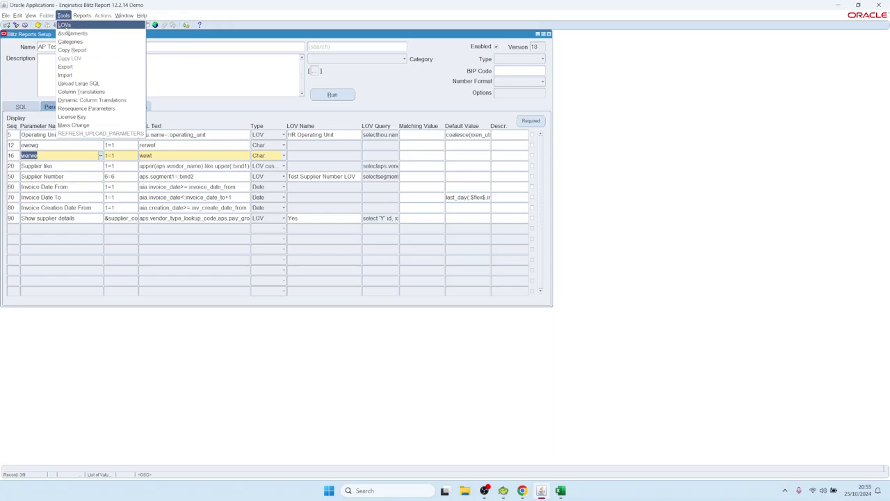
pyautogui.click(86, 108)
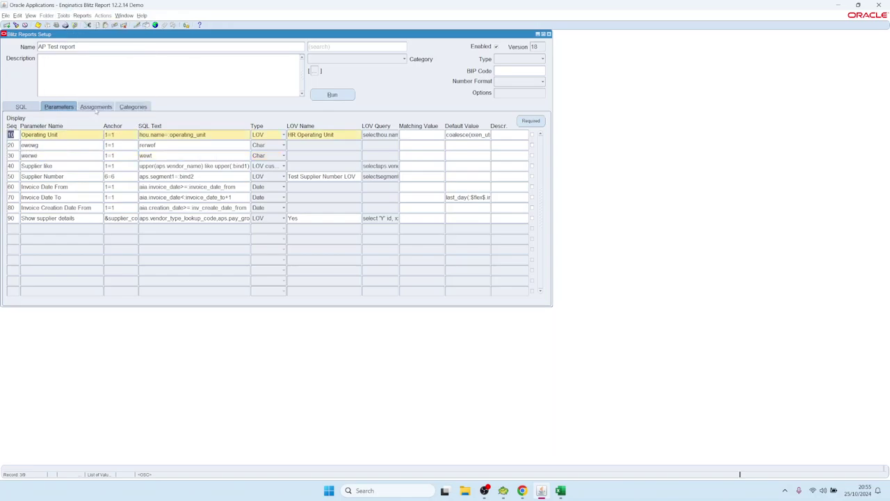
# Review the renumbered display sequence of the Operating Unit, ewewg and werwe parameters
pyautogui.click(10, 145)
pyautogui.click(10, 155)
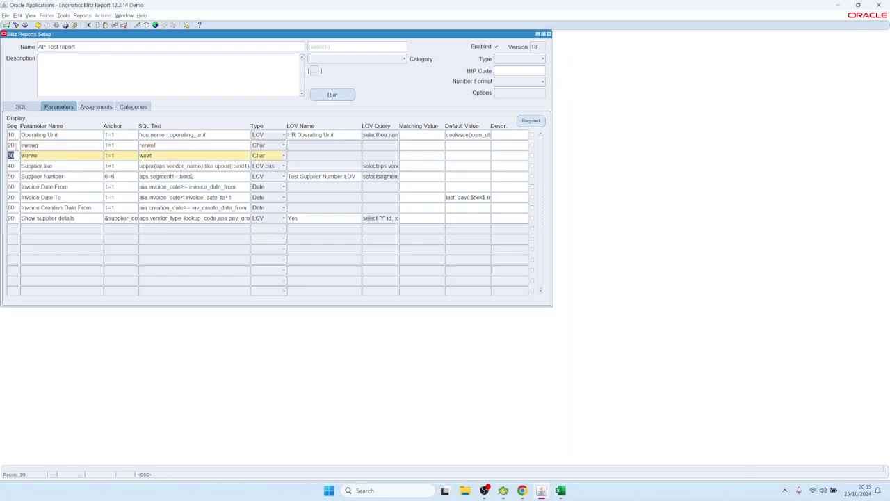
pyautogui.click(12, 135)
pyautogui.click(13, 145)
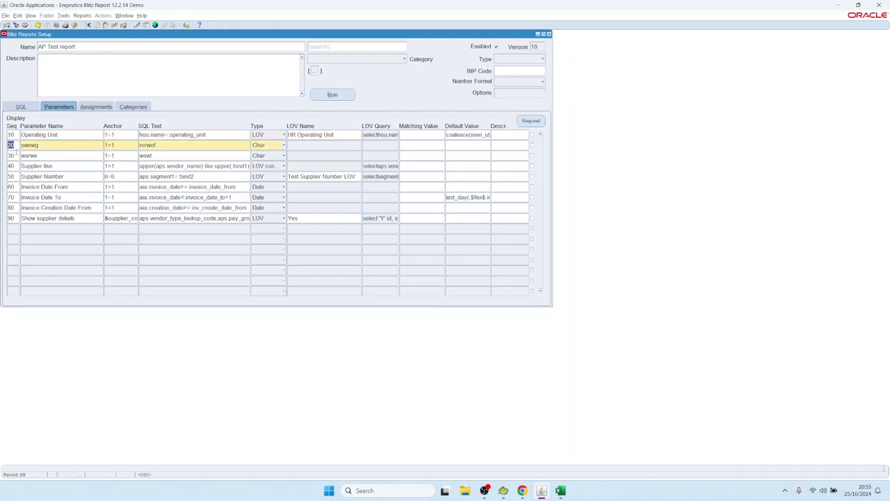
pyautogui.click(12, 156)
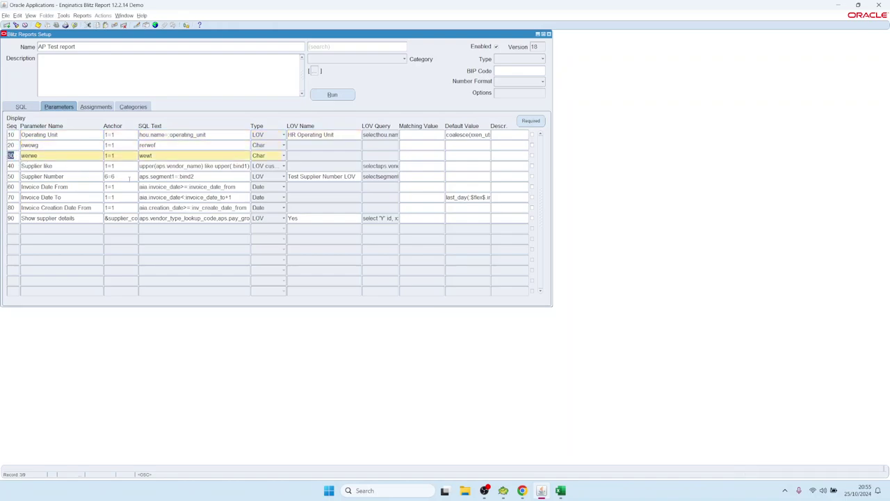